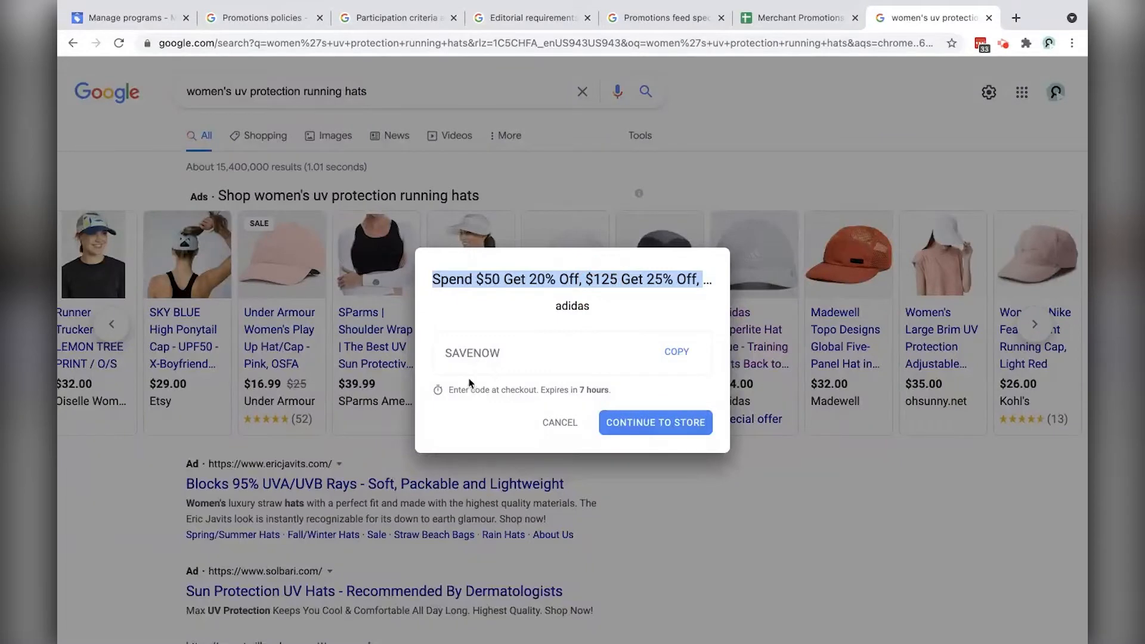
Step: Dismiss the adidas promo-code offer and return to the Merchant Center Manage programs page
{"action": "left_click", "coordinate": [560, 422]}
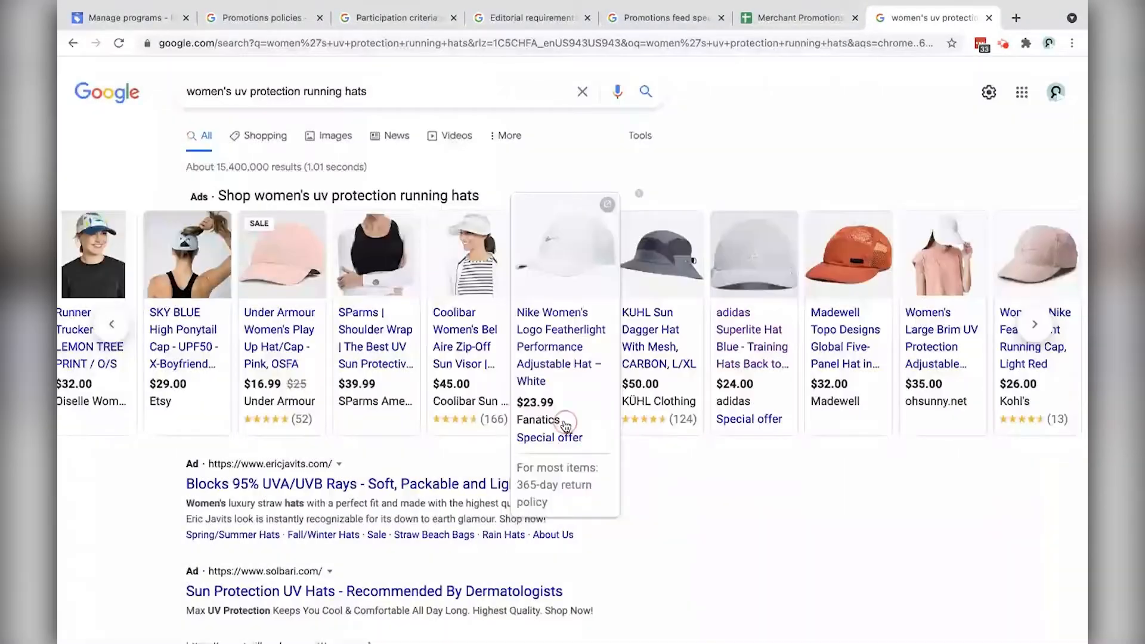
{"action": "left_click", "coordinate": [121, 20]}
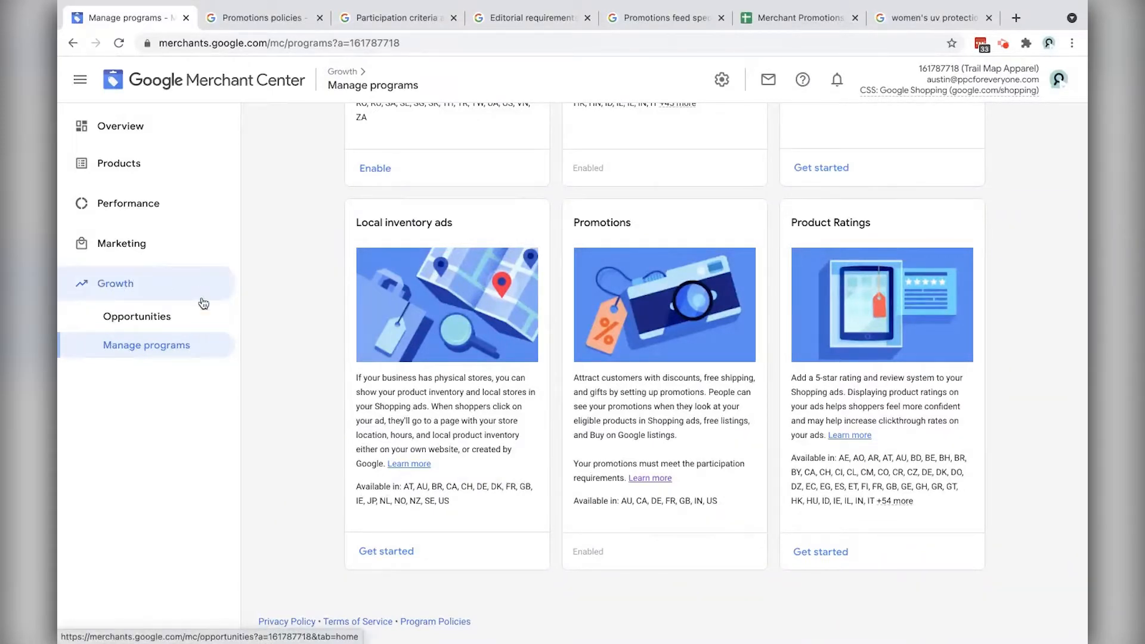
Step: On Manage programs, point out that the Promotions program is already enabled
{"action": "left_click", "coordinate": [161, 346]}
{"action": "left_click", "coordinate": [590, 552]}
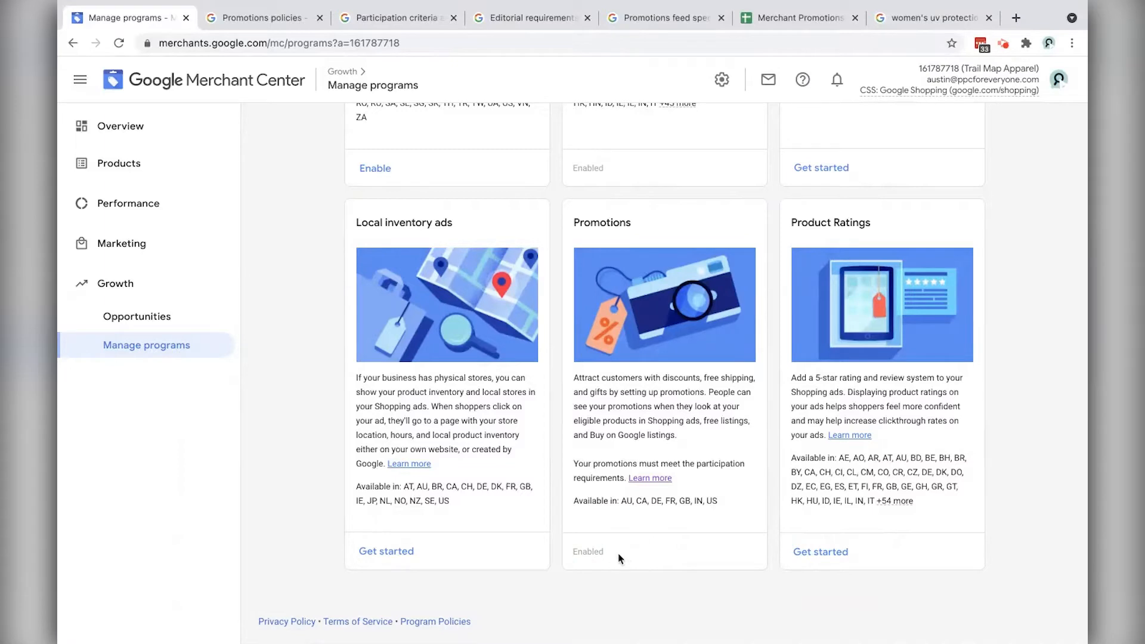
{"action": "double_click", "coordinate": [576, 552]}
Step: Go to Marketing > Promotions and start a new promotion from the empty list
{"action": "left_click", "coordinate": [148, 247]}
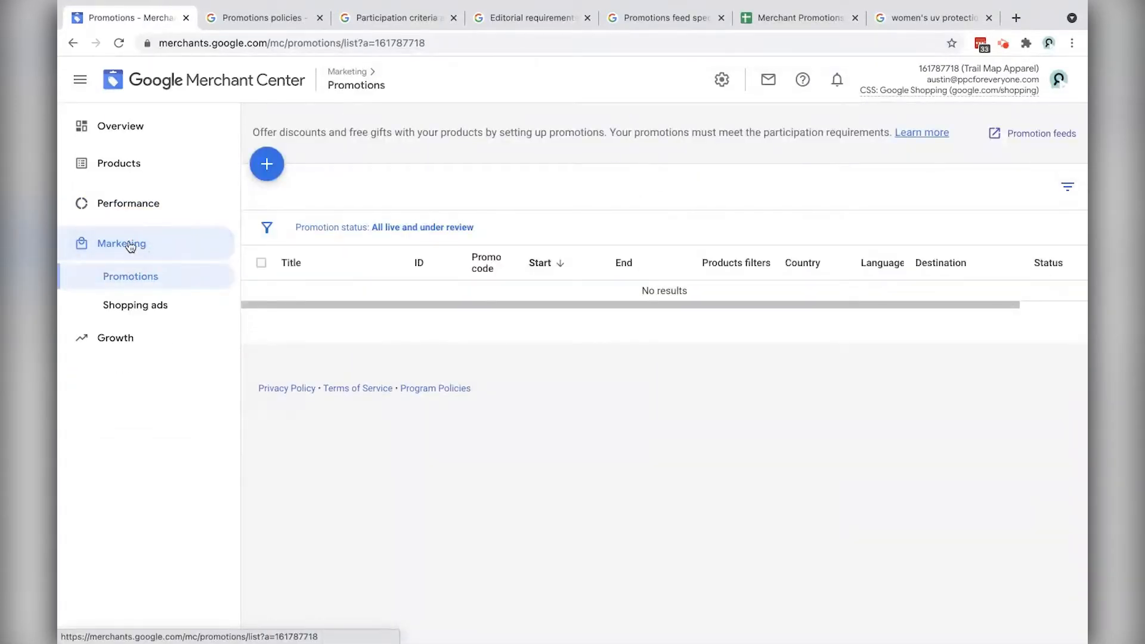
{"action": "left_click", "coordinate": [125, 280]}
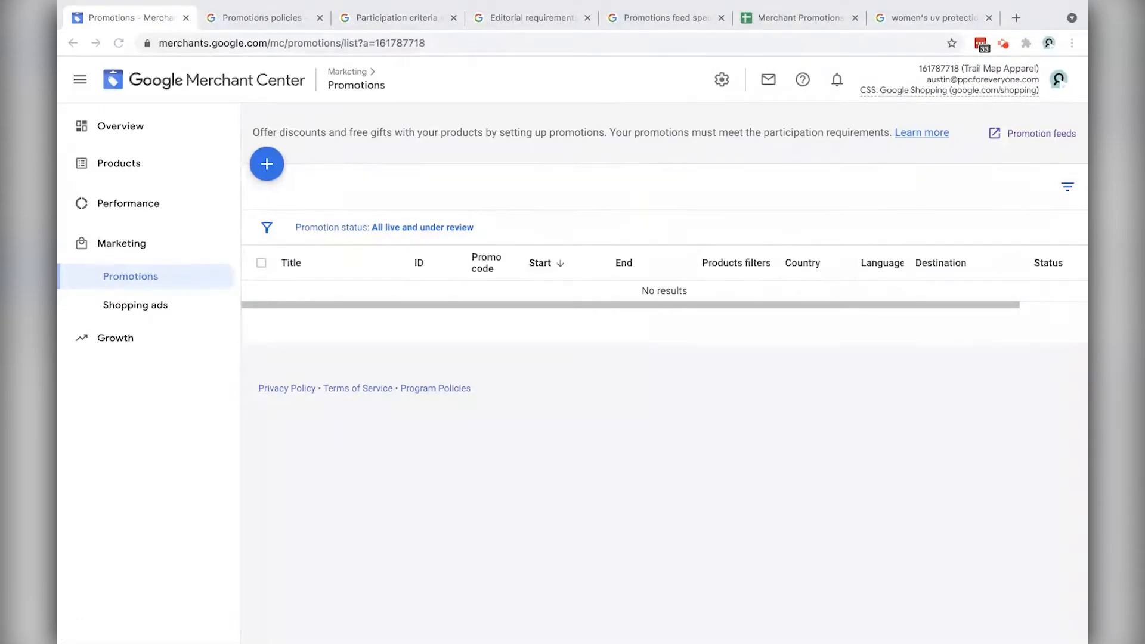
{"action": "left_click", "coordinate": [263, 167]}
{"action": "left_click", "coordinate": [262, 168]}
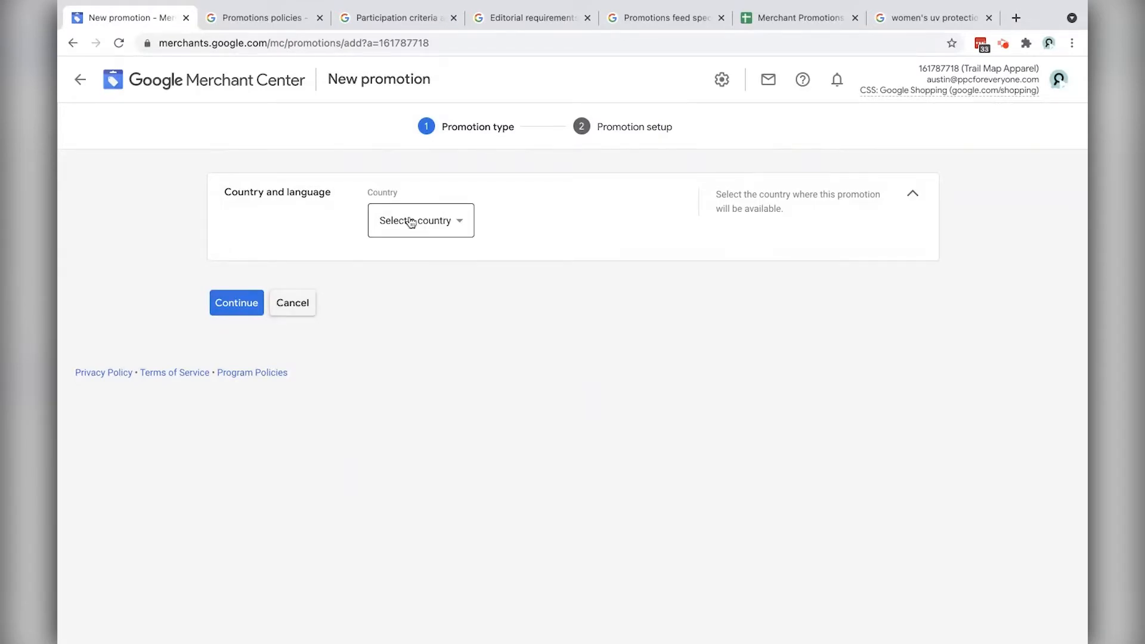
Step: Cancel the new promotion, start then cancel a new promotion feed, and return to Promotions
{"action": "left_click", "coordinate": [293, 306]}
{"action": "left_click", "coordinate": [1044, 134]}
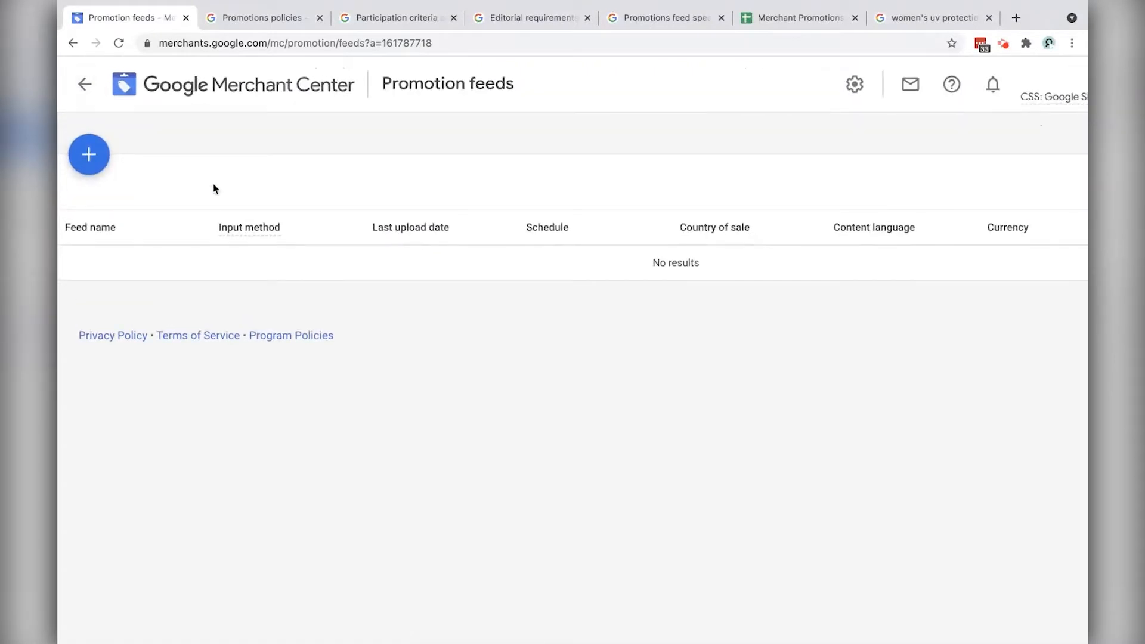
{"action": "left_click", "coordinate": [84, 138]}
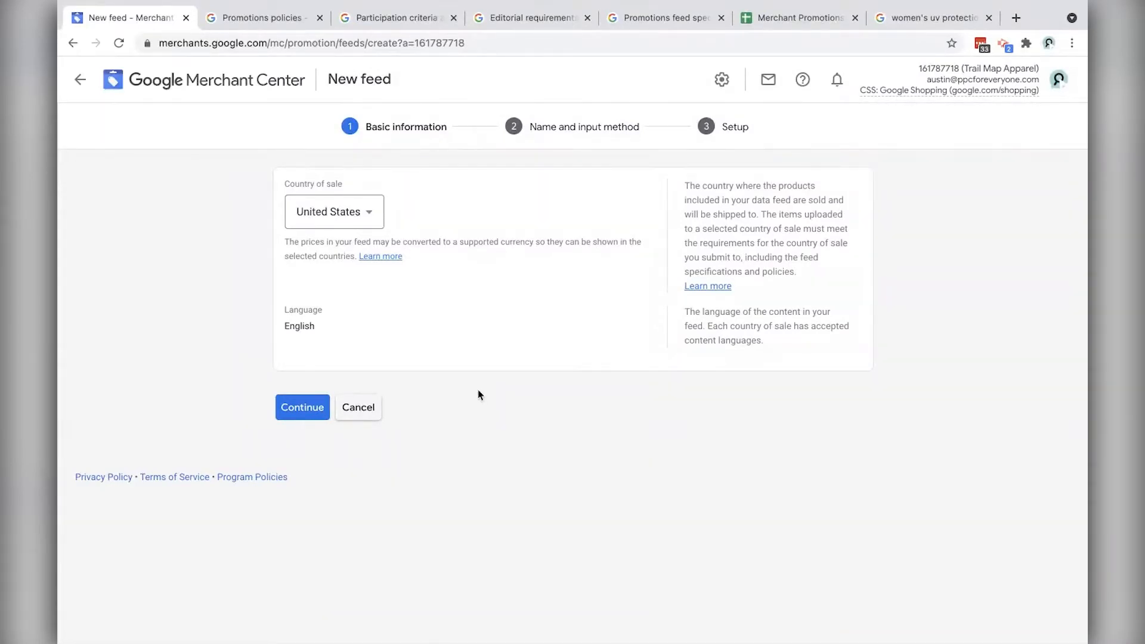
{"action": "left_click", "coordinate": [368, 412]}
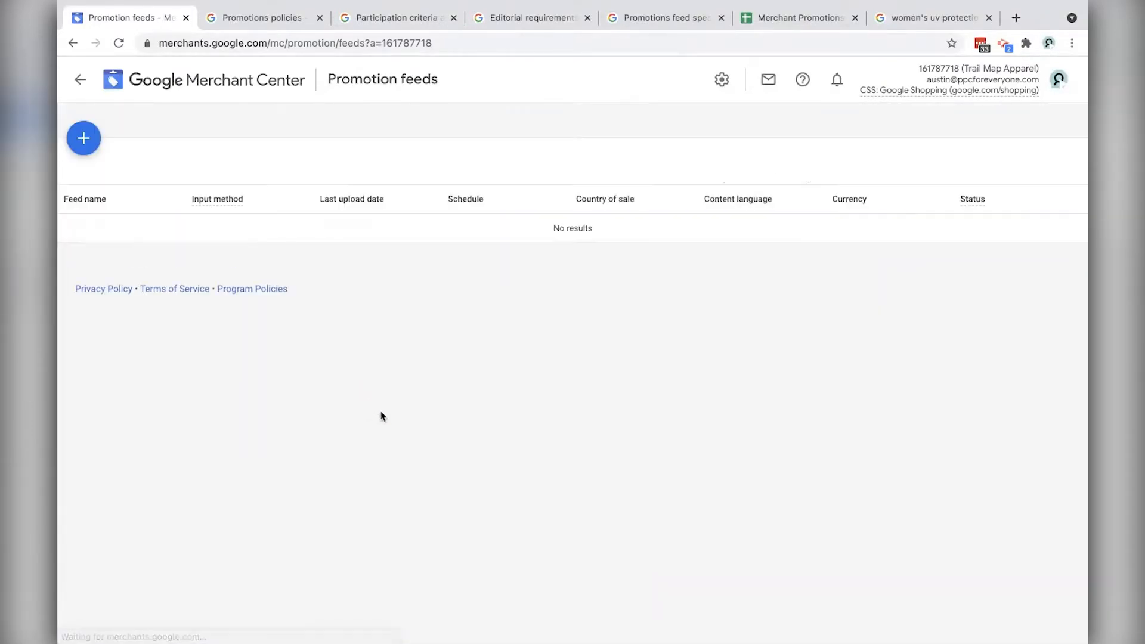
{"action": "left_click", "coordinate": [79, 83]}
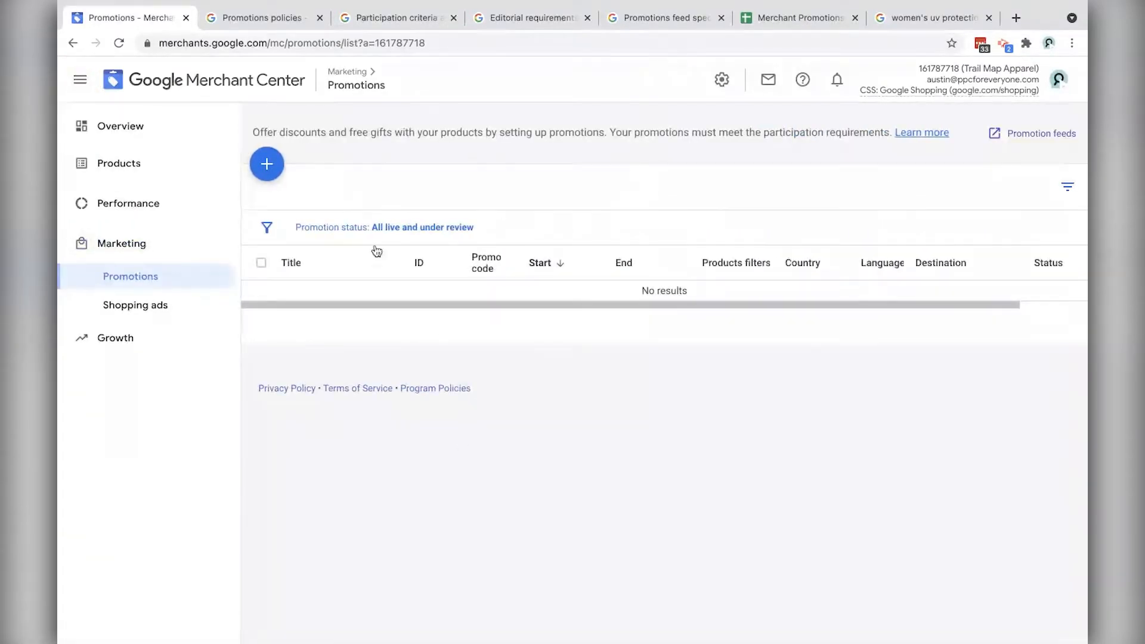
Step: Start a new promotion with country United States and language English
{"action": "left_click", "coordinate": [267, 164]}
{"action": "left_click", "coordinate": [418, 231]}
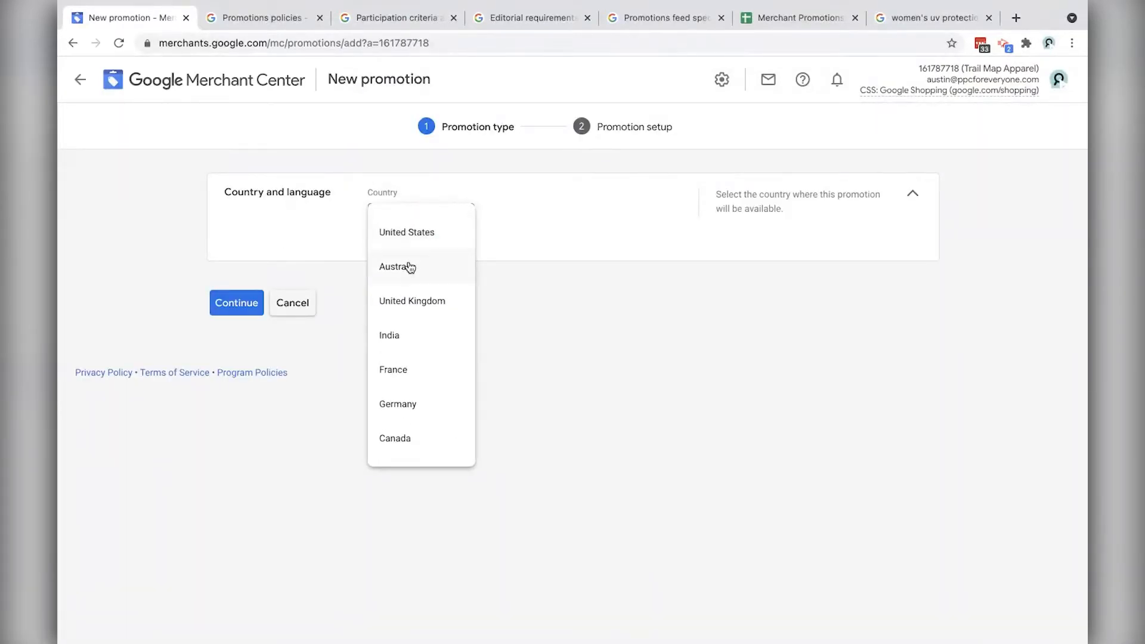
{"action": "left_click", "coordinate": [403, 240]}
{"action": "left_click", "coordinate": [422, 285]}
{"action": "left_click", "coordinate": [422, 307]}
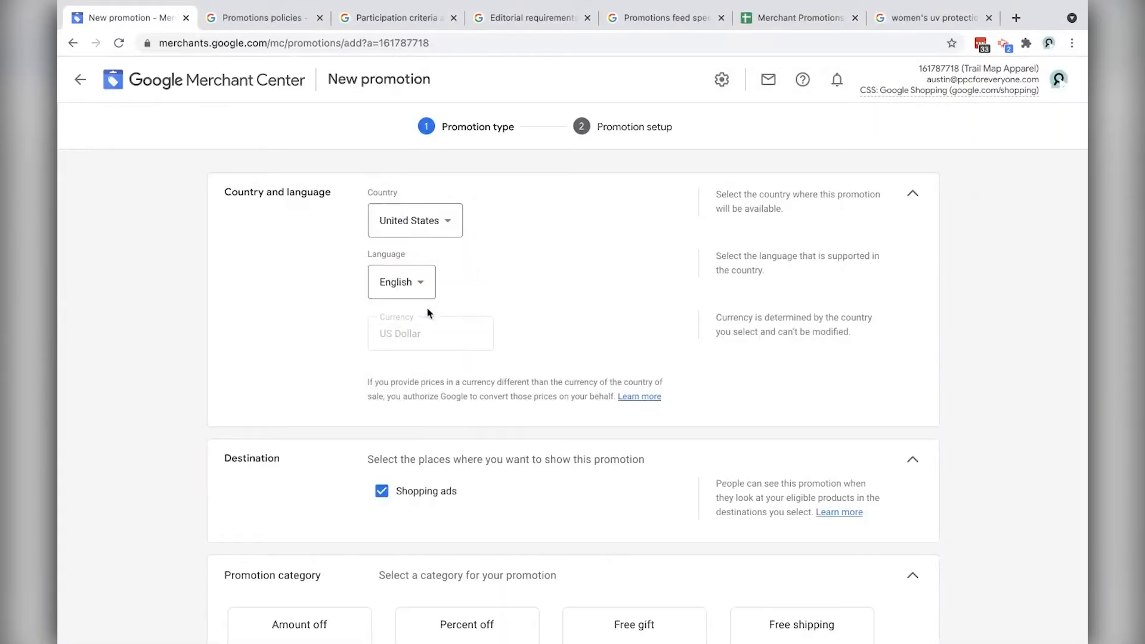
{"action": "scroll", "coordinate": [543, 313], "scroll_direction": "down", "scroll_amount": 1}
{"action": "scroll", "coordinate": [543, 313], "scroll_direction": "down", "scroll_amount": 3}
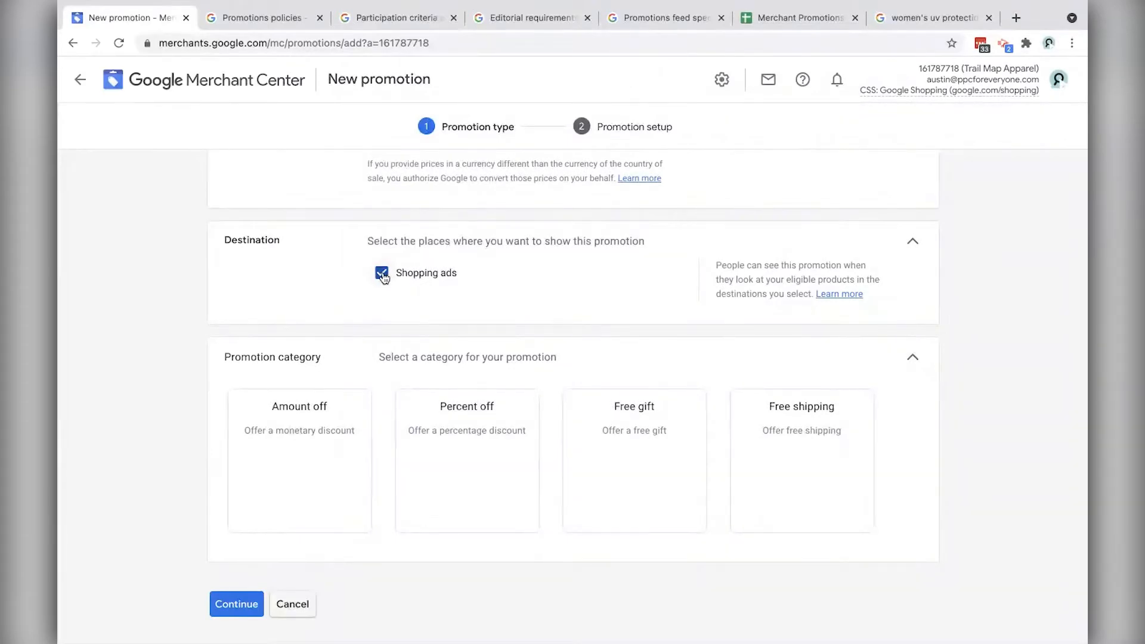
Step: Keep Shopping ads as the destination and pick Amount off as the category
{"action": "left_click", "coordinate": [389, 276]}
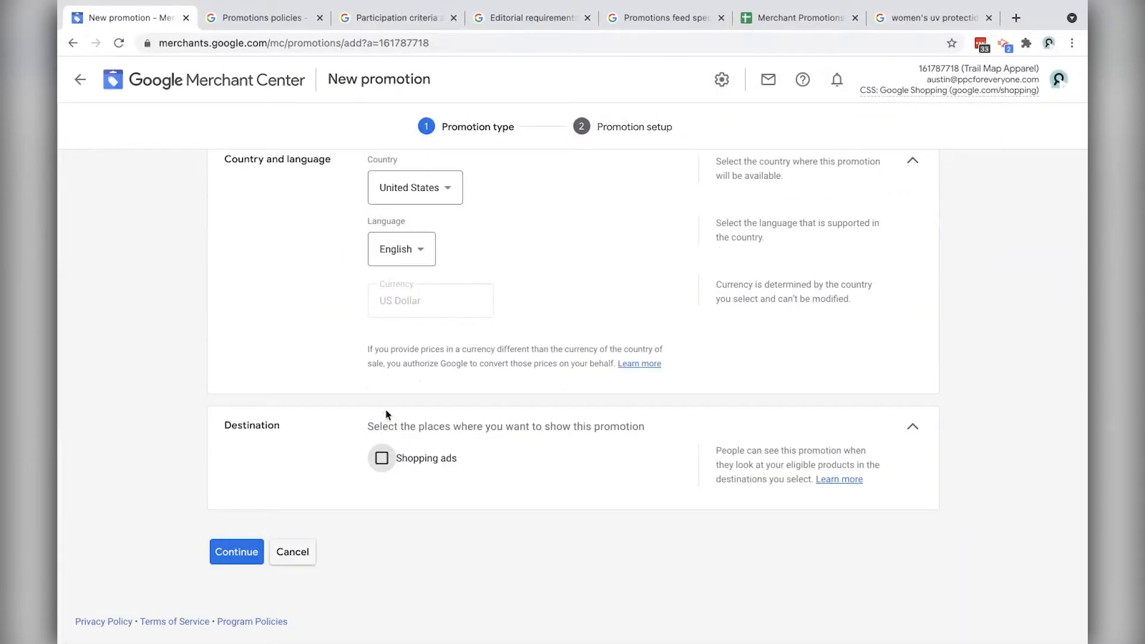
{"action": "left_click", "coordinate": [382, 457]}
{"action": "scroll", "coordinate": [389, 412], "scroll_direction": "down", "scroll_amount": 1}
{"action": "scroll", "coordinate": [387, 413], "scroll_direction": "down", "scroll_amount": 4}
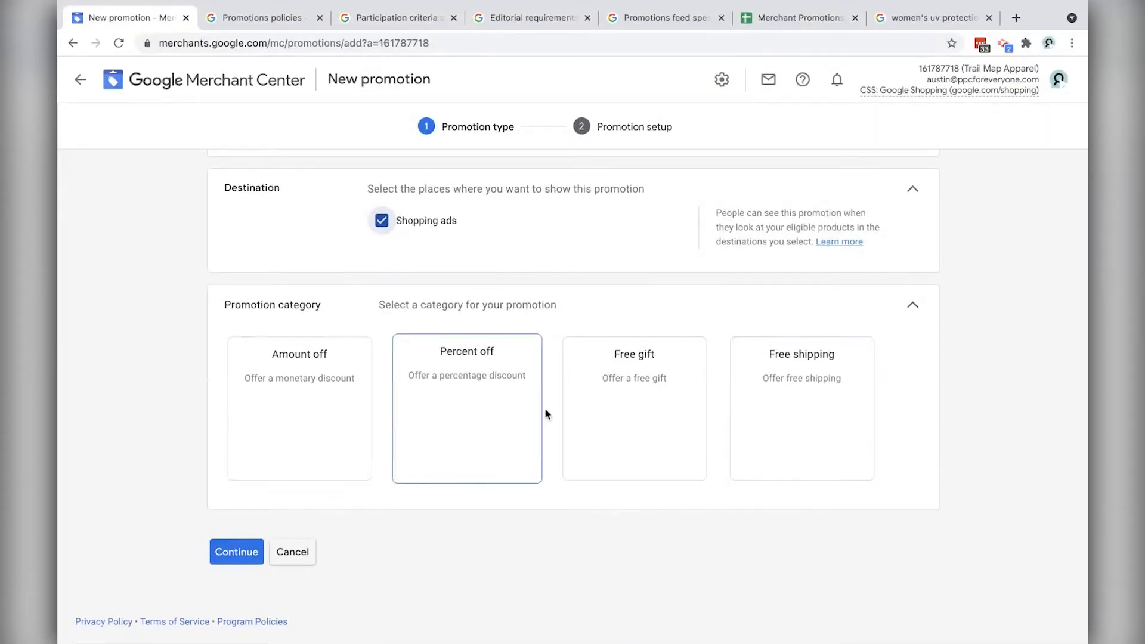
{"action": "left_click", "coordinate": [328, 408]}
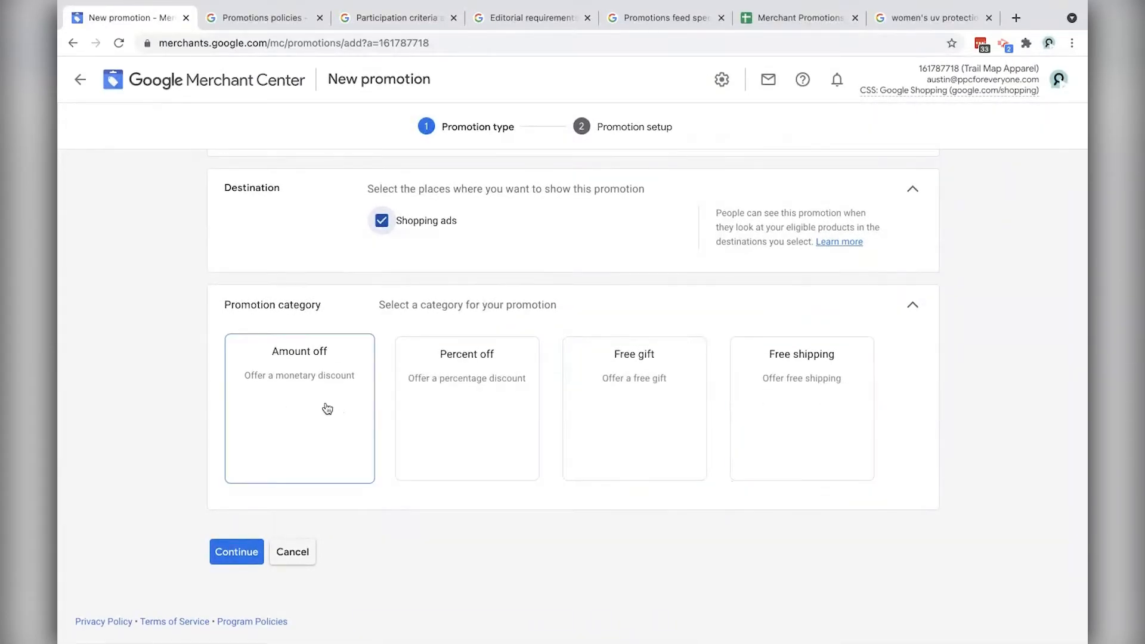
Step: Glance over the Participation criteria, Editorial requirements and feed specification tabs, then scroll Promotions policies
{"action": "left_click", "coordinate": [271, 21]}
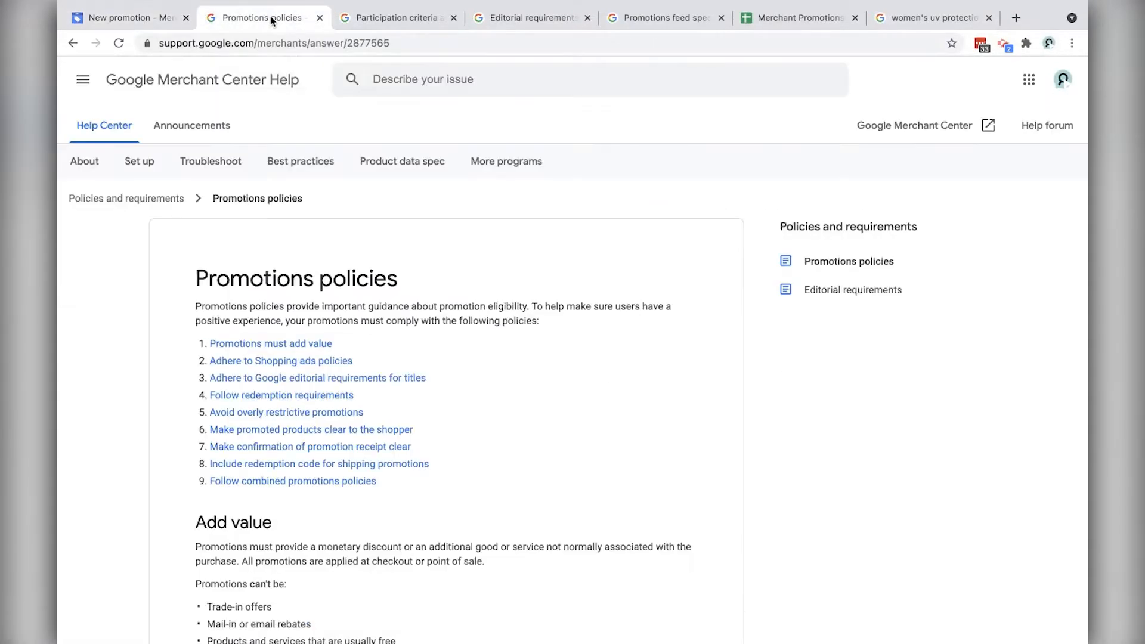
{"action": "left_click", "coordinate": [387, 19]}
{"action": "left_click", "coordinate": [513, 18]}
{"action": "left_click", "coordinate": [650, 18]}
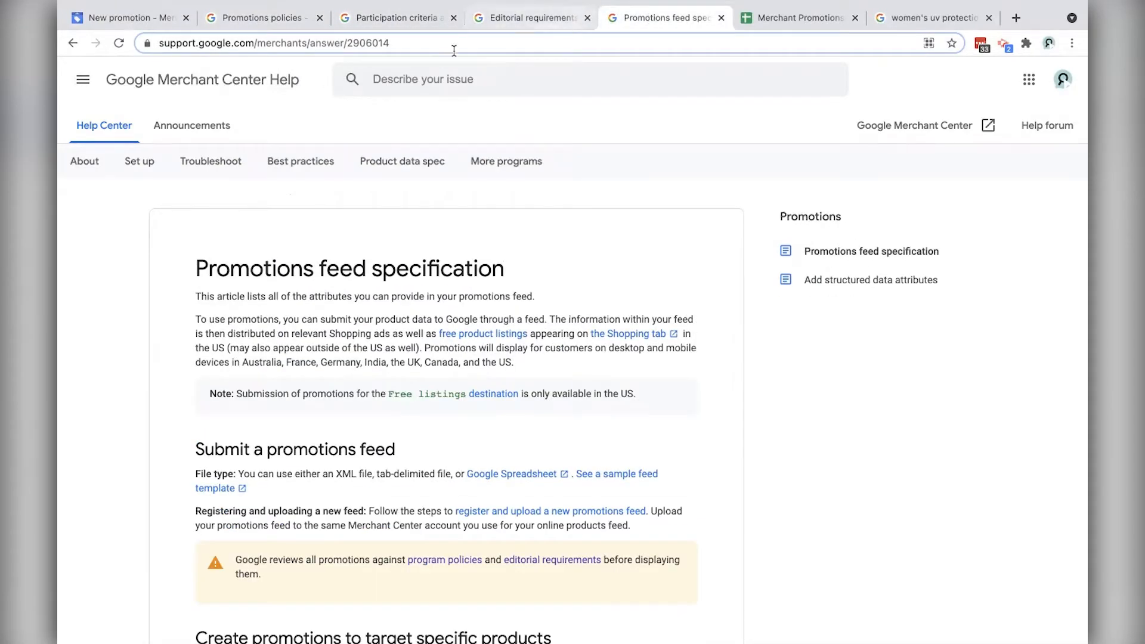
{"action": "left_click", "coordinate": [252, 22]}
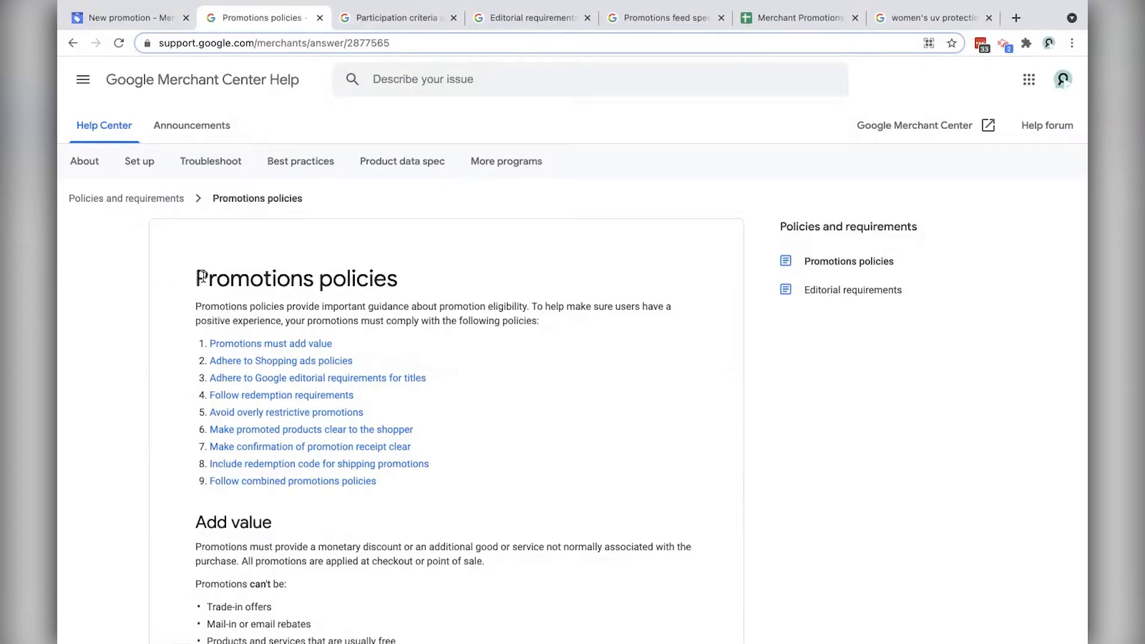
{"action": "scroll", "coordinate": [424, 335], "scroll_direction": "down", "scroll_amount": 5}
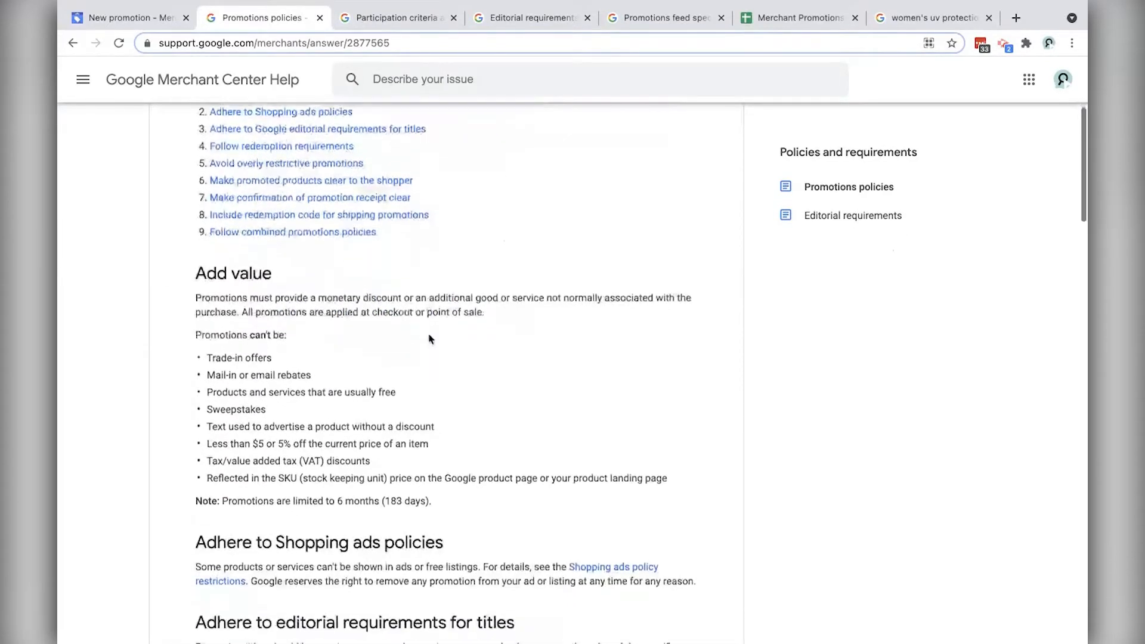
{"action": "scroll", "coordinate": [421, 334], "scroll_direction": "down", "scroll_amount": 5}
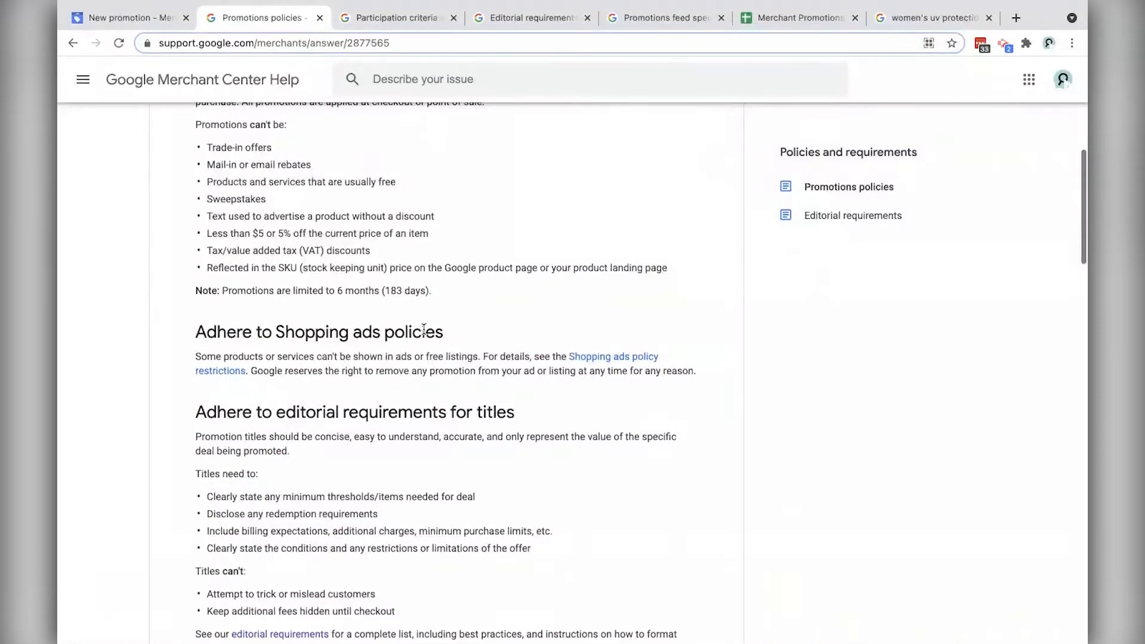
{"action": "scroll", "coordinate": [426, 332], "scroll_direction": "down", "scroll_amount": 4}
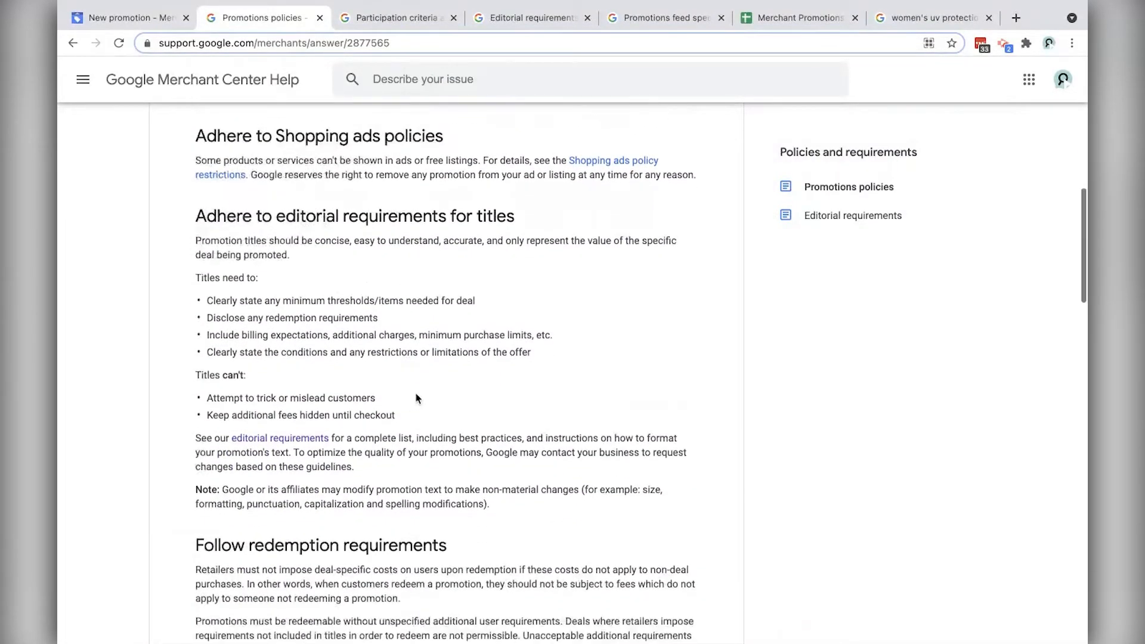
{"action": "scroll", "coordinate": [427, 399], "scroll_direction": "down", "scroll_amount": 6}
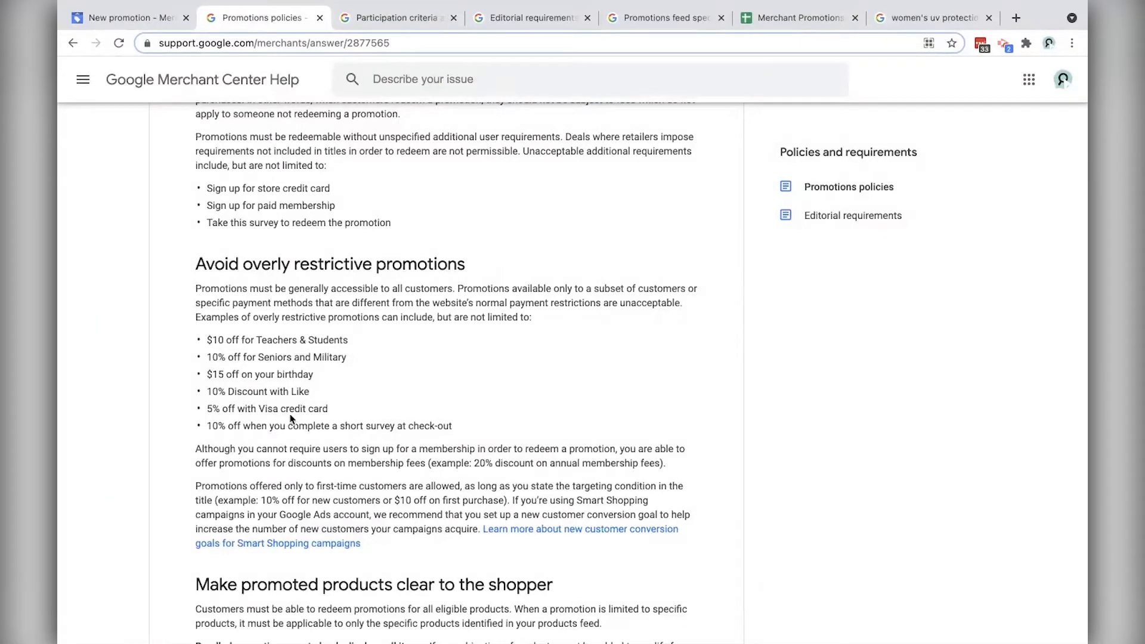
Step: Highlight the example audiences Teachers & Students, Seniors and Military, and Discount with Like
{"action": "left_click_drag", "start_coordinate": [209, 340], "coordinate": [364, 349]}
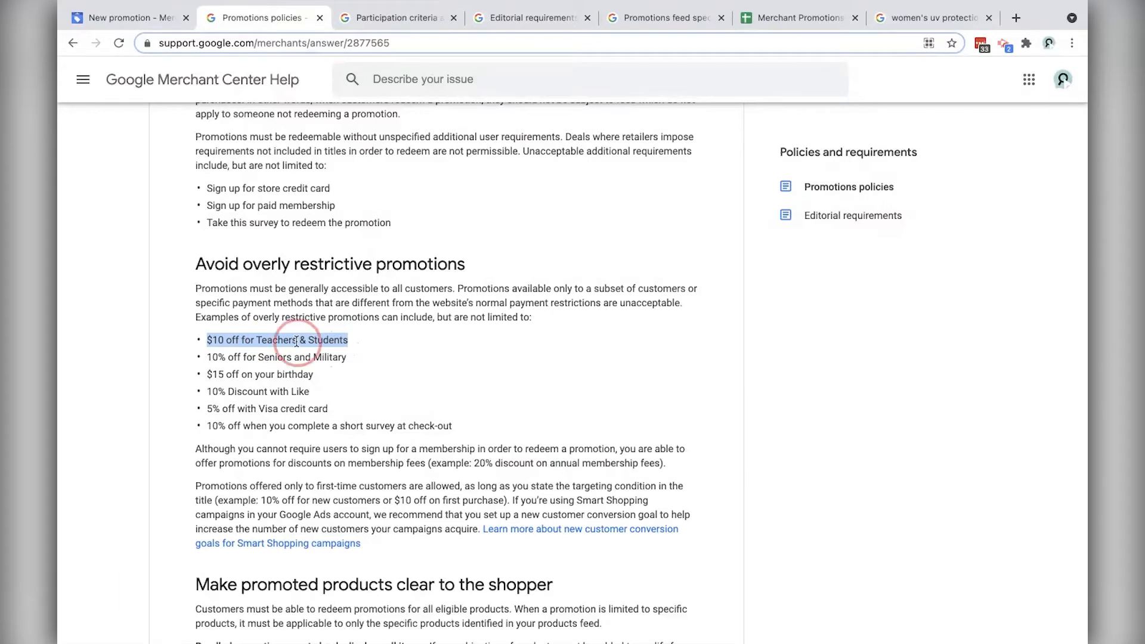
{"action": "left_click", "coordinate": [255, 340]}
{"action": "left_click_drag", "start_coordinate": [258, 339], "coordinate": [350, 340]}
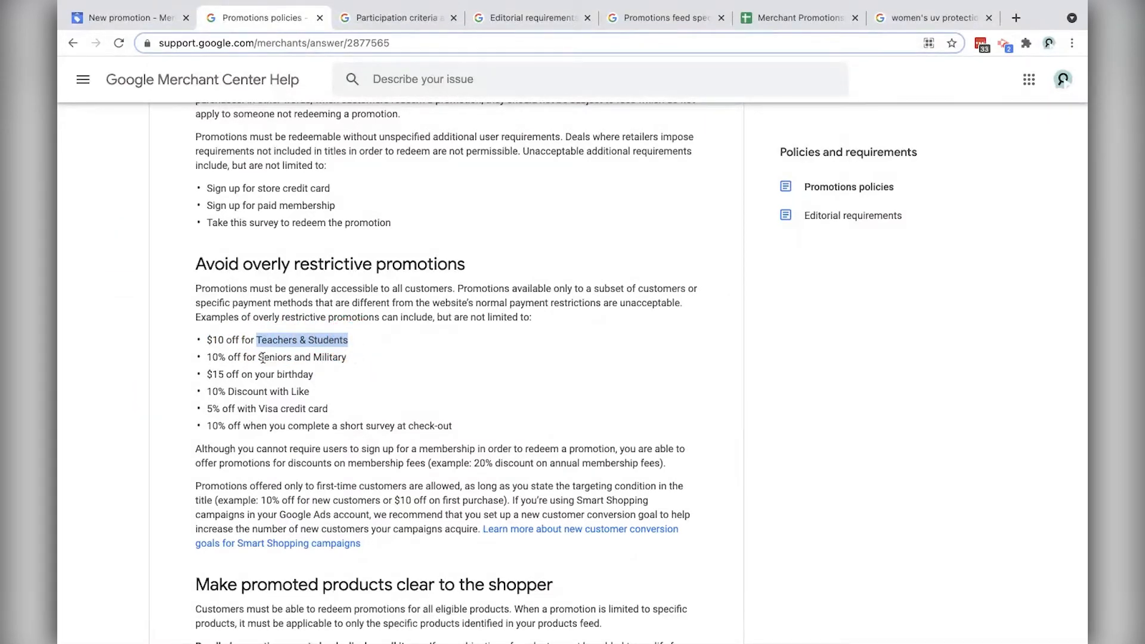
{"action": "left_click_drag", "start_coordinate": [258, 357], "coordinate": [348, 358]}
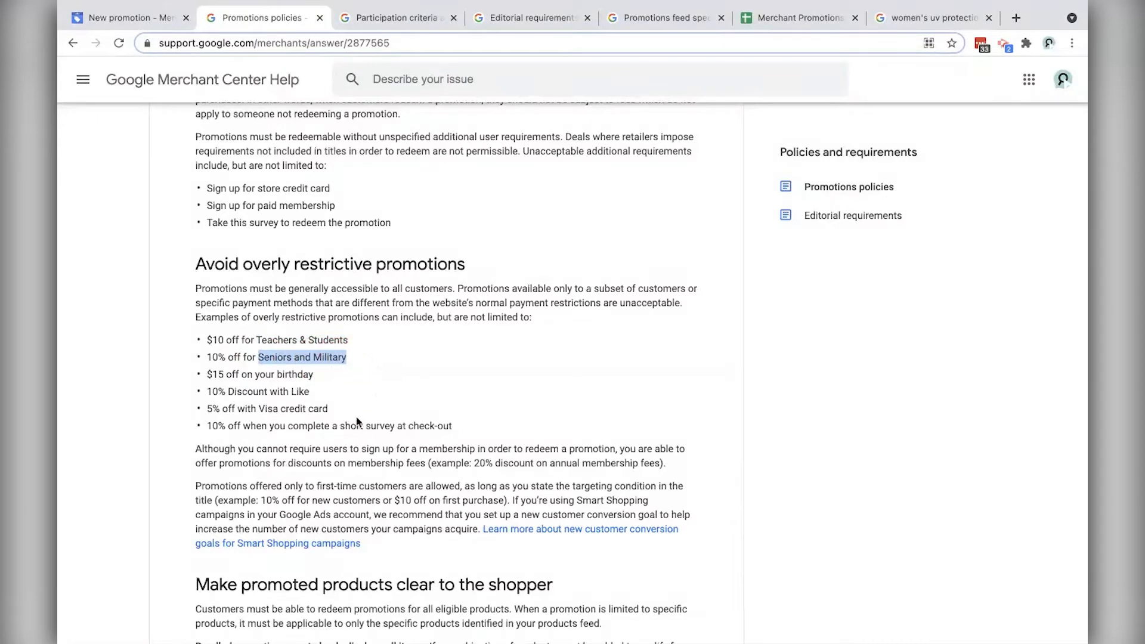
{"action": "left_click_drag", "start_coordinate": [227, 391], "coordinate": [310, 392]}
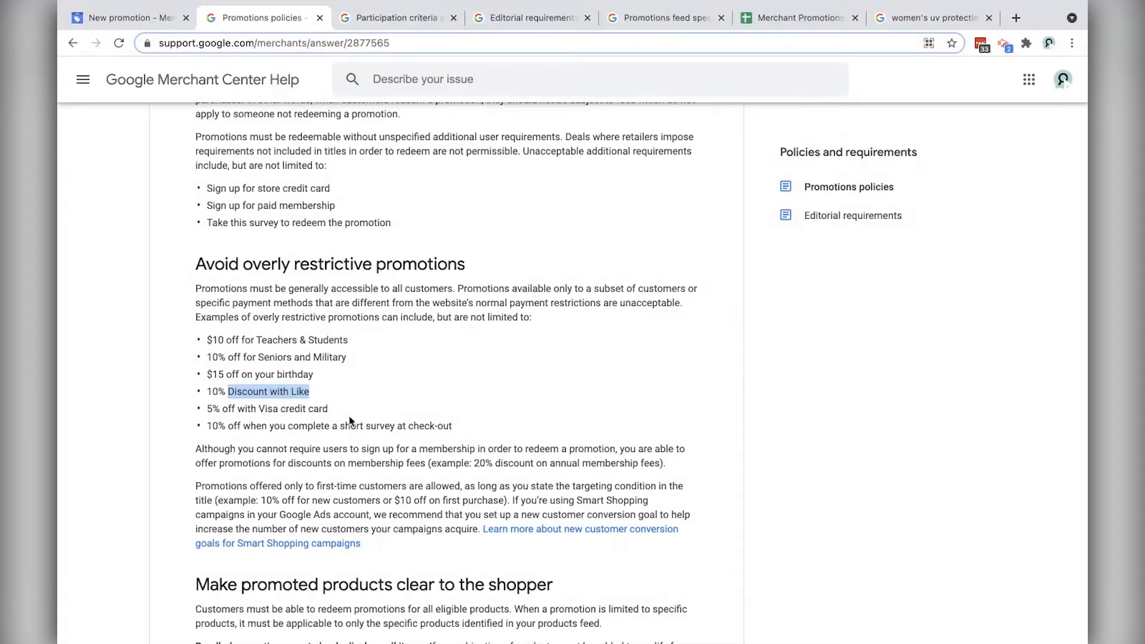
{"action": "scroll", "coordinate": [373, 456], "scroll_direction": "down", "scroll_amount": 8}
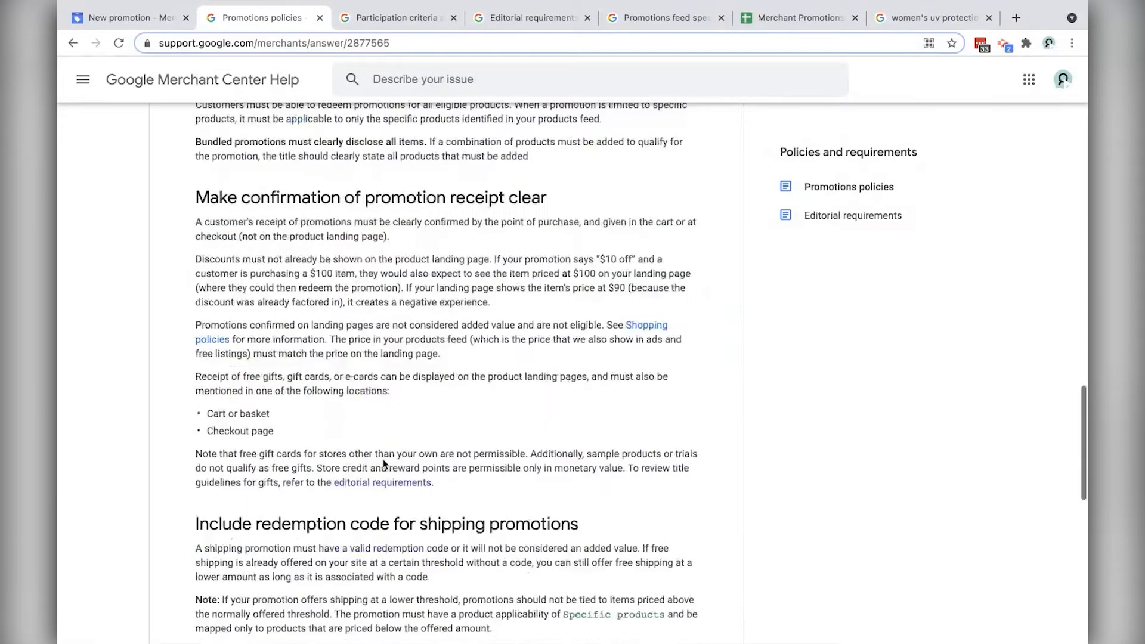
{"action": "scroll", "coordinate": [382, 459], "scroll_direction": "down", "scroll_amount": 4}
{"action": "scroll", "coordinate": [385, 456], "scroll_direction": "down", "scroll_amount": 3}
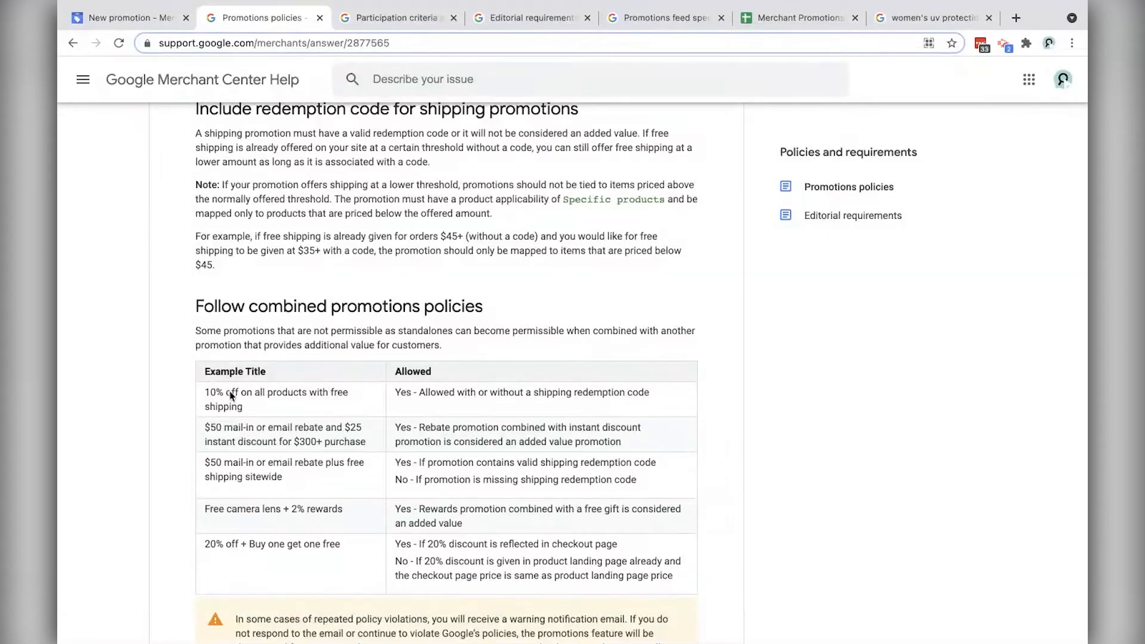
{"action": "scroll", "coordinate": [231, 396], "scroll_direction": "up", "scroll_amount": 20}
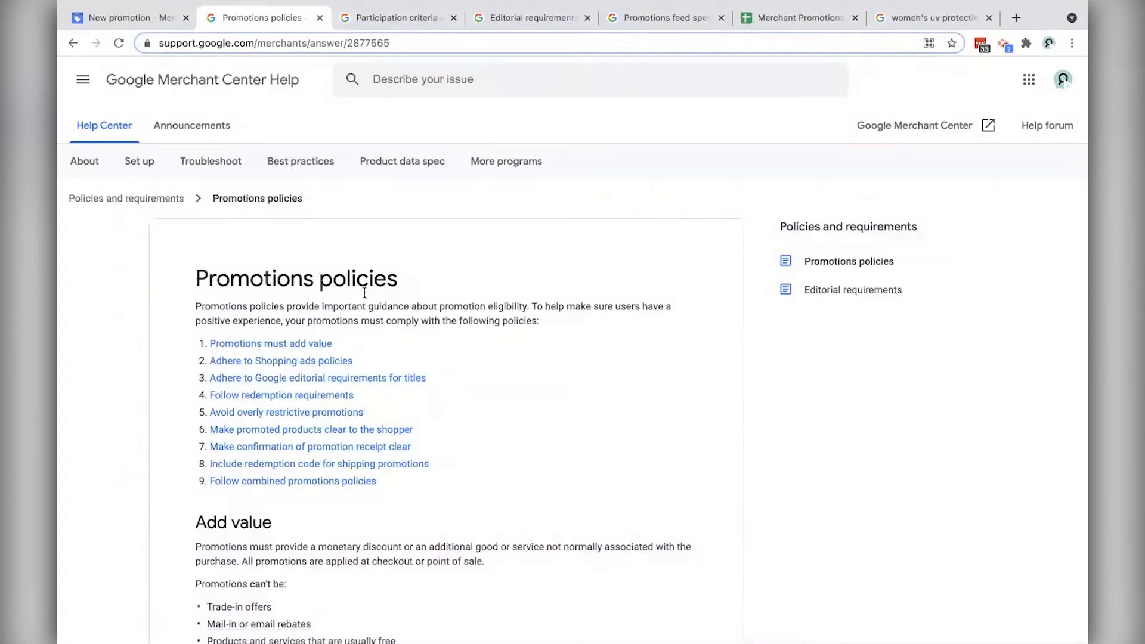
Step: Read the Participation criteria promotion types table, marking buy-one-get-one, down to disallowed types
{"action": "left_click", "coordinate": [399, 18]}
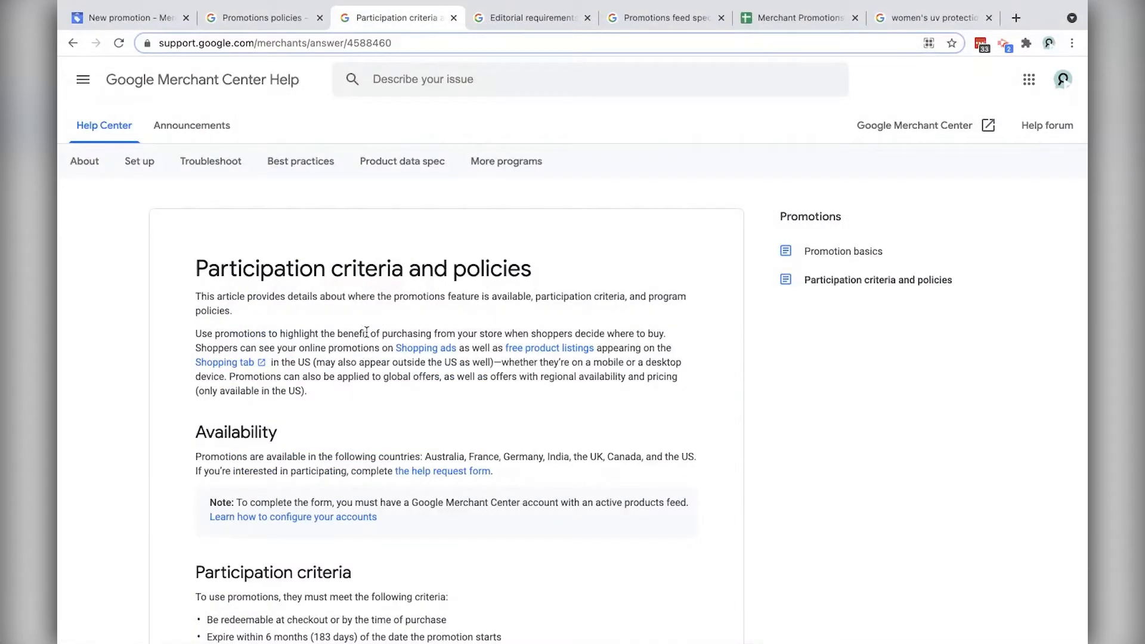
{"action": "scroll", "coordinate": [364, 332], "scroll_direction": "down", "scroll_amount": 6}
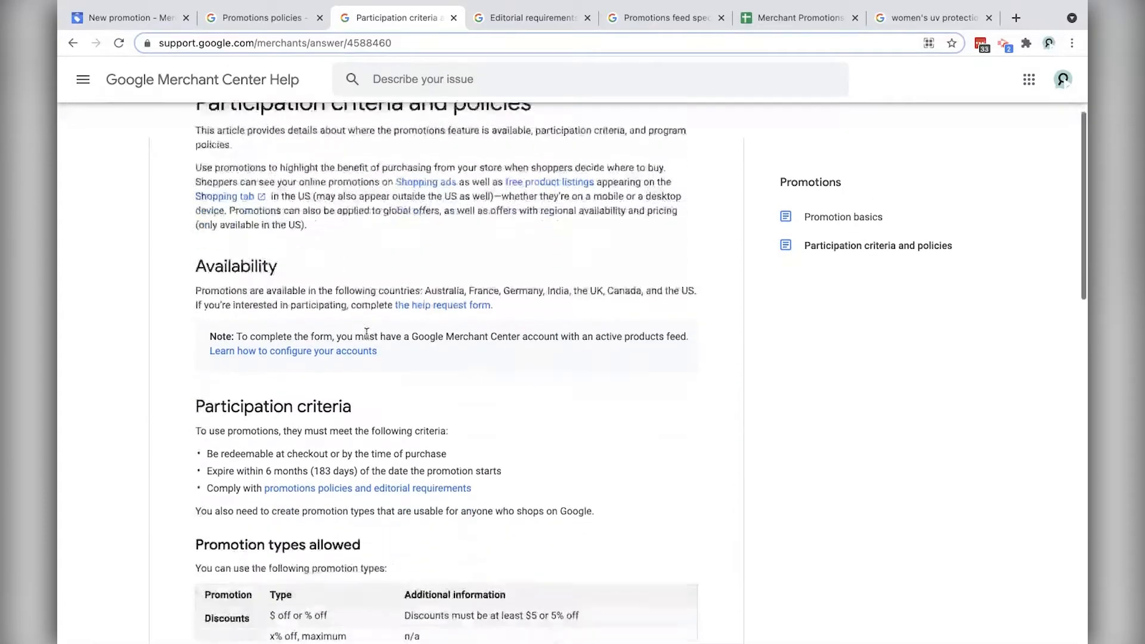
{"action": "scroll", "coordinate": [389, 347], "scroll_direction": "down", "scroll_amount": 2}
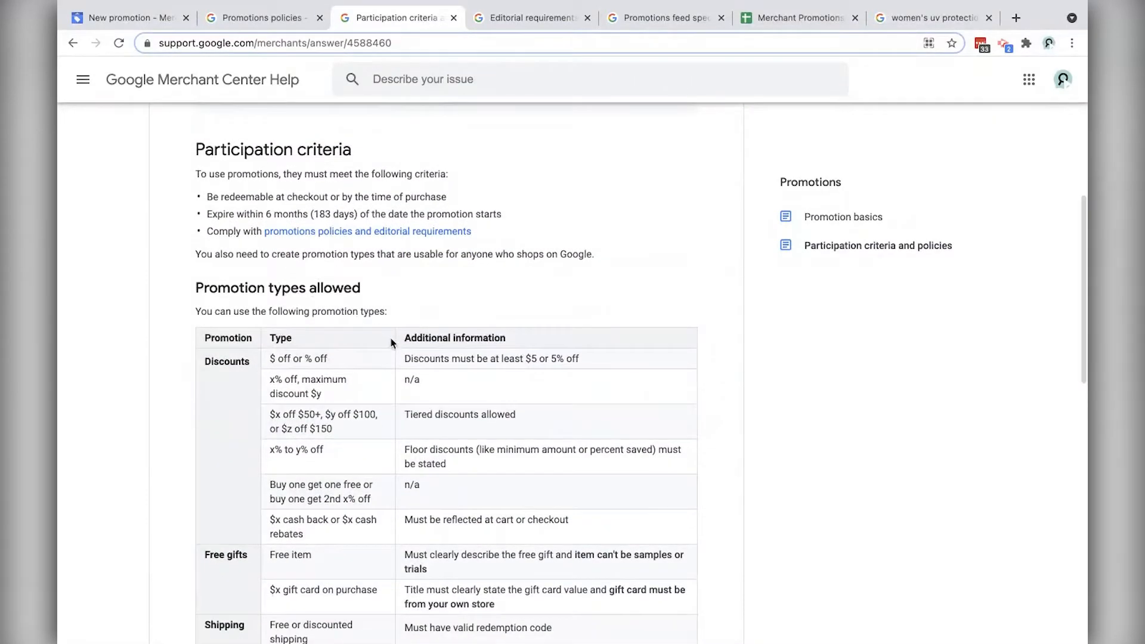
{"action": "scroll", "coordinate": [389, 343], "scroll_direction": "down", "scroll_amount": 3}
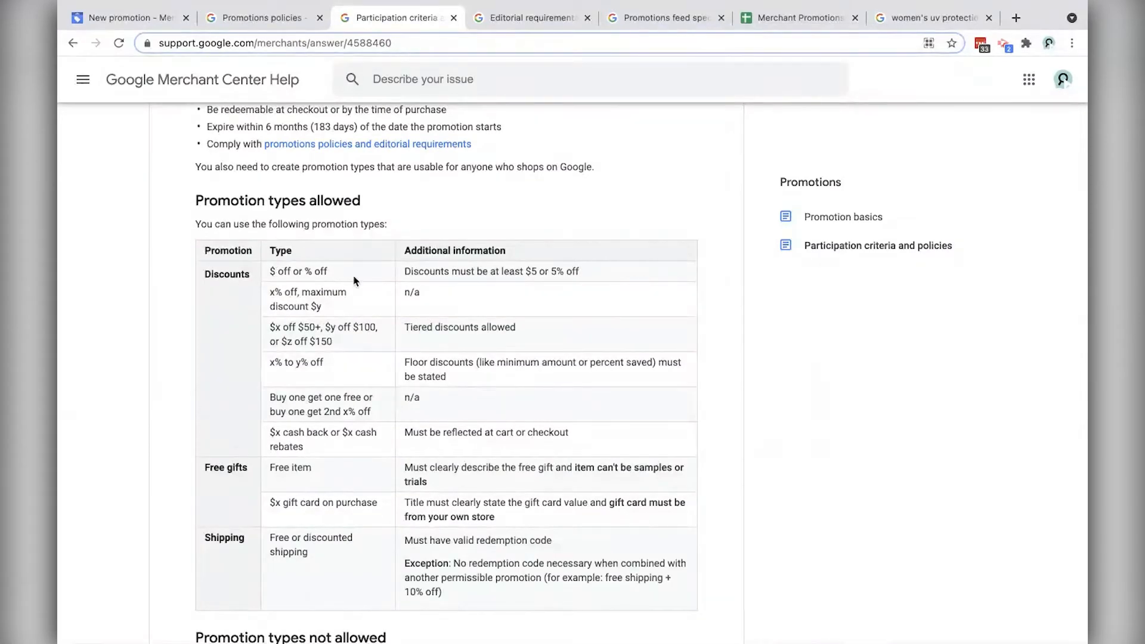
{"action": "scroll", "coordinate": [353, 280], "scroll_direction": "down", "scroll_amount": 2}
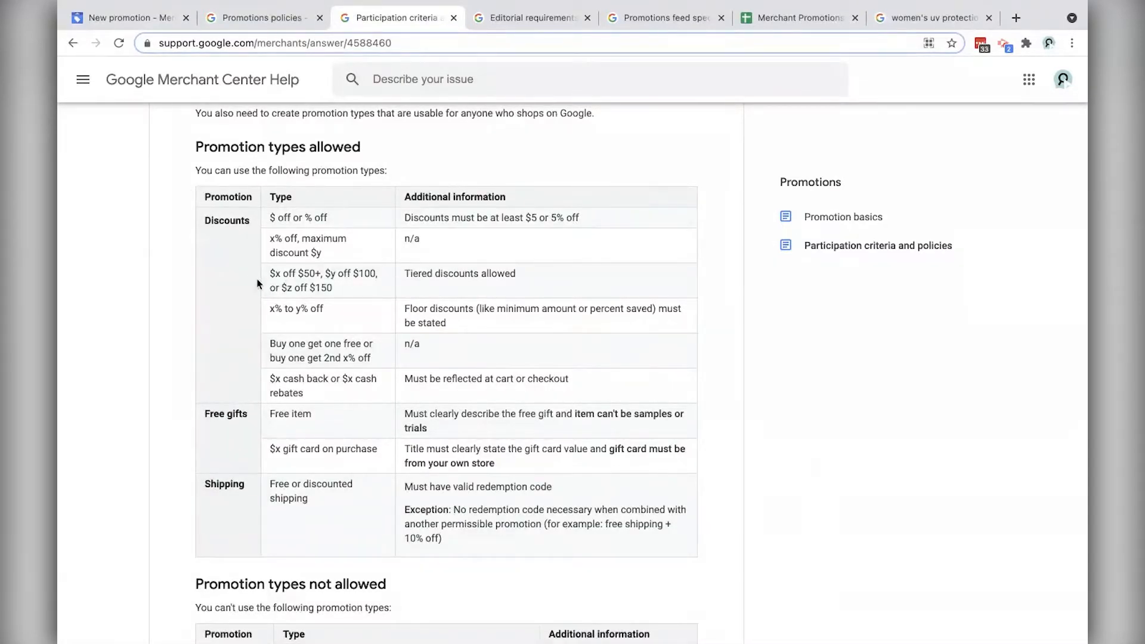
{"action": "left_click_drag", "start_coordinate": [269, 344], "coordinate": [378, 362]}
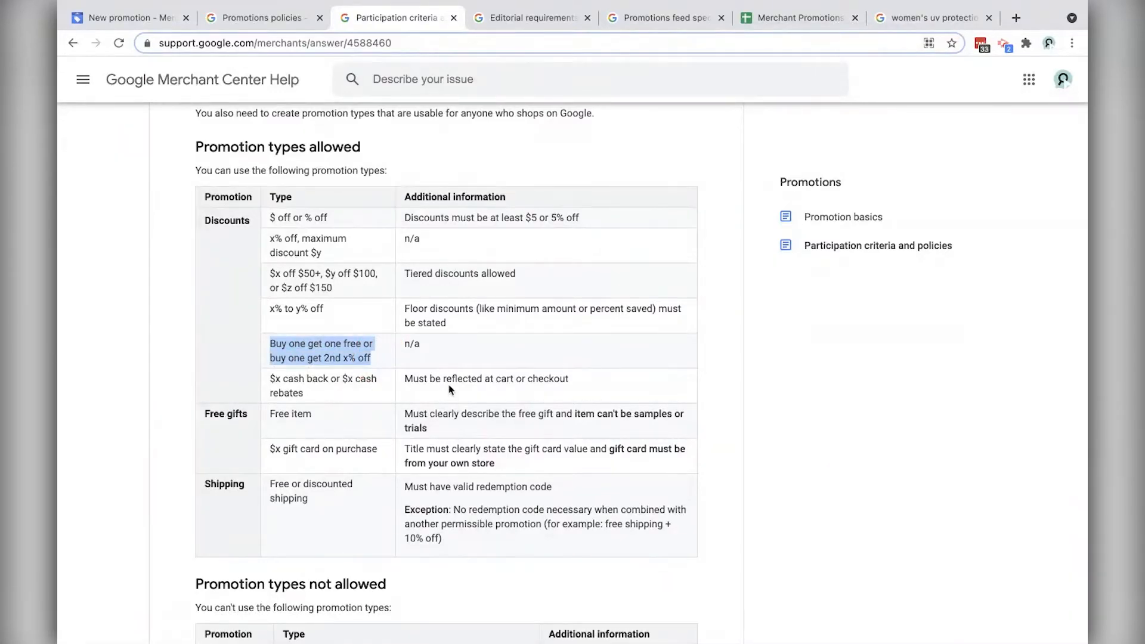
{"action": "left_click", "coordinate": [362, 269]}
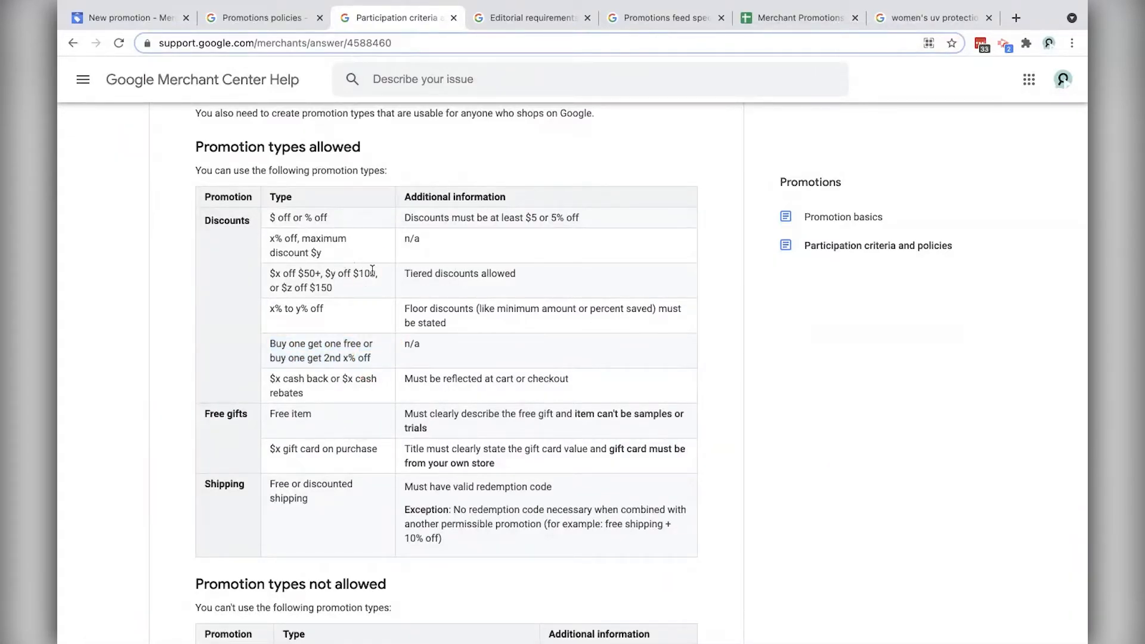
{"action": "scroll", "coordinate": [375, 272], "scroll_direction": "down", "scroll_amount": 6}
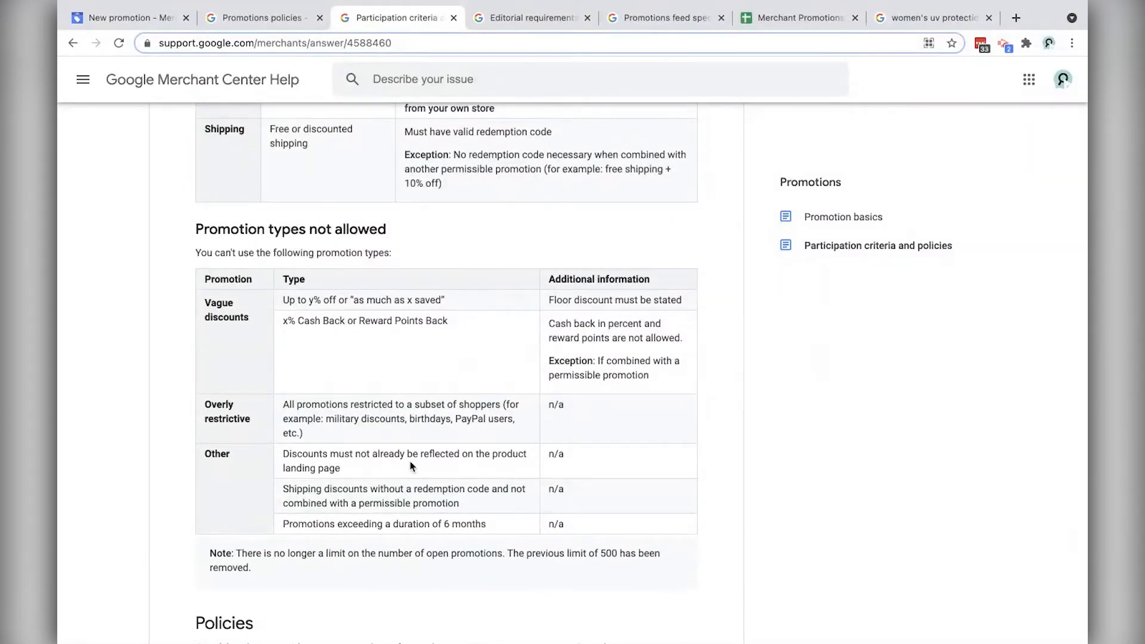
Step: Scroll through the Editorial requirements help article
{"action": "left_click", "coordinate": [532, 19]}
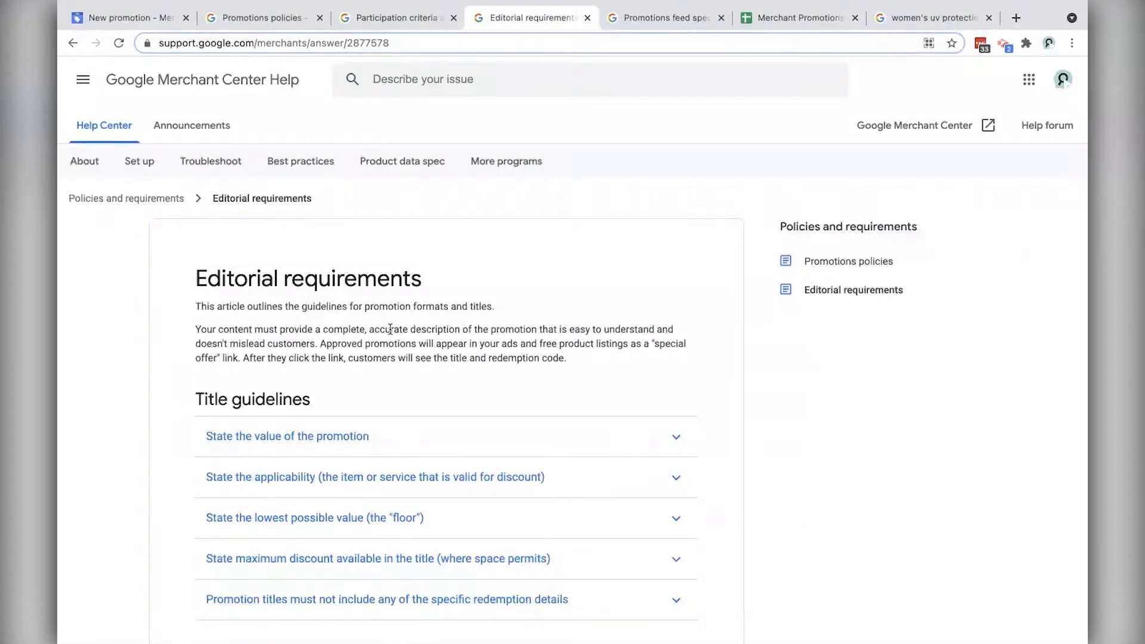
{"action": "scroll", "coordinate": [382, 326], "scroll_direction": "down", "scroll_amount": 3}
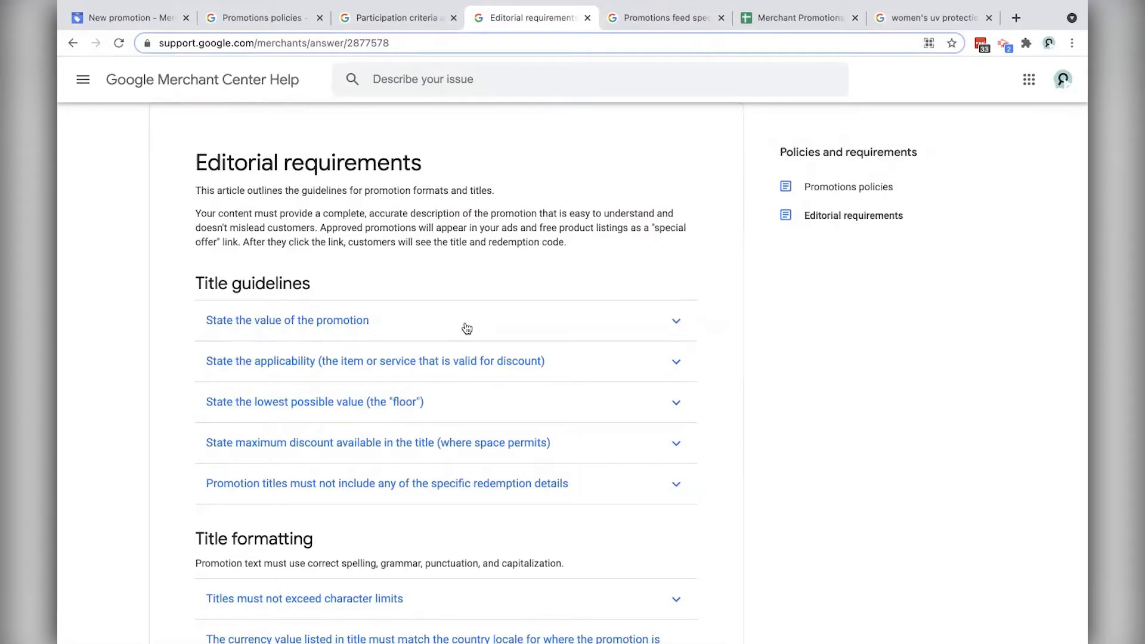
{"action": "scroll", "coordinate": [461, 327], "scroll_direction": "down", "scroll_amount": 2}
{"action": "scroll", "coordinate": [460, 328], "scroll_direction": "up", "scroll_amount": 2}
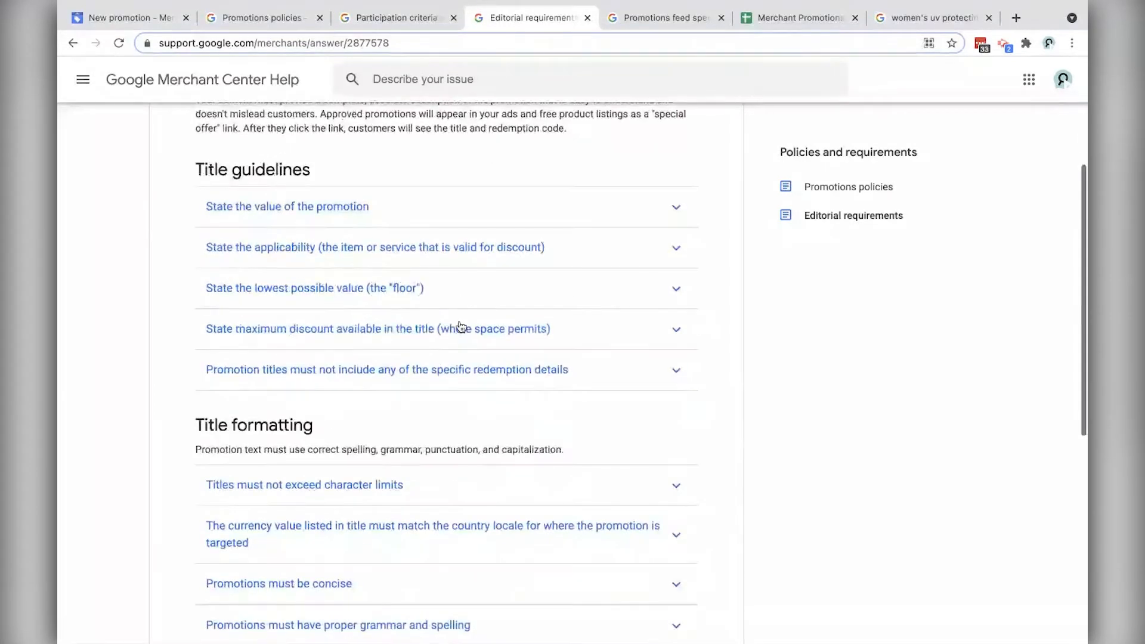
Step: Scroll through the Promotions feed specification, then return to the New promotion form
{"action": "left_click", "coordinate": [664, 22]}
{"action": "scroll", "coordinate": [417, 251], "scroll_direction": "down", "scroll_amount": 3}
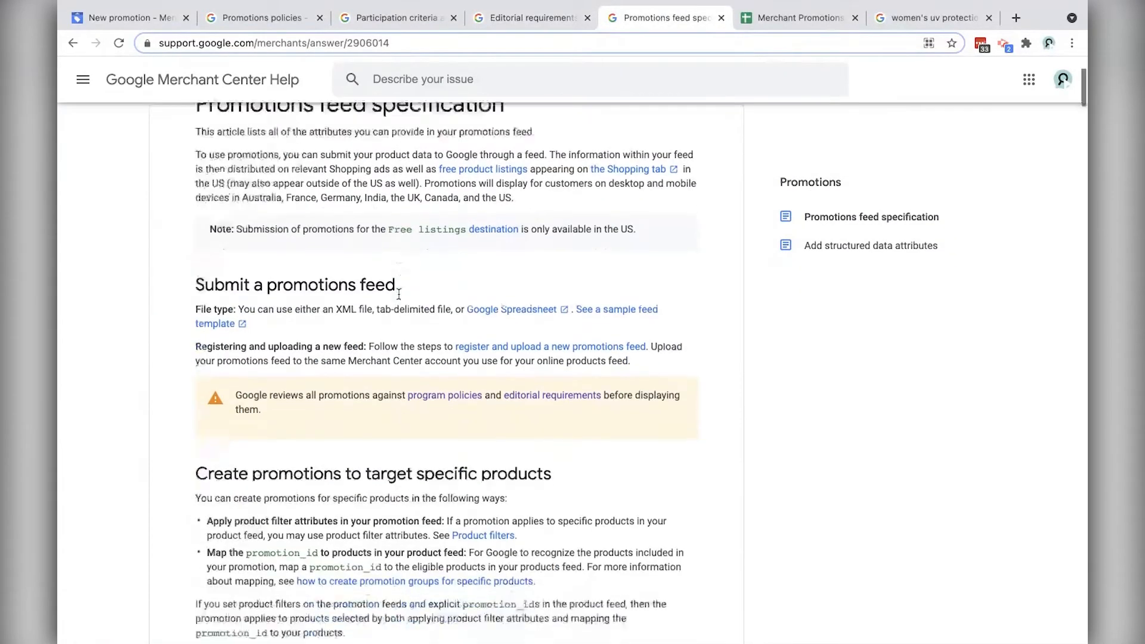
{"action": "scroll", "coordinate": [399, 294], "scroll_direction": "down", "scroll_amount": 6}
{"action": "scroll", "coordinate": [397, 404], "scroll_direction": "down", "scroll_amount": 2}
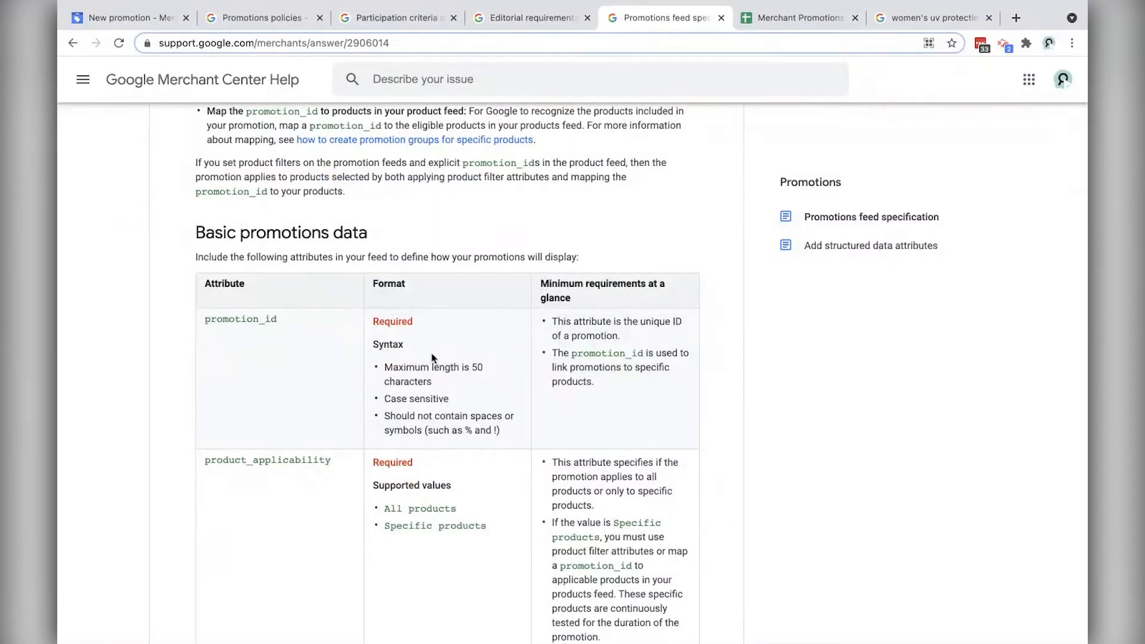
{"action": "scroll", "coordinate": [274, 250], "scroll_direction": "down", "scroll_amount": 1}
{"action": "left_click", "coordinate": [126, 18]}
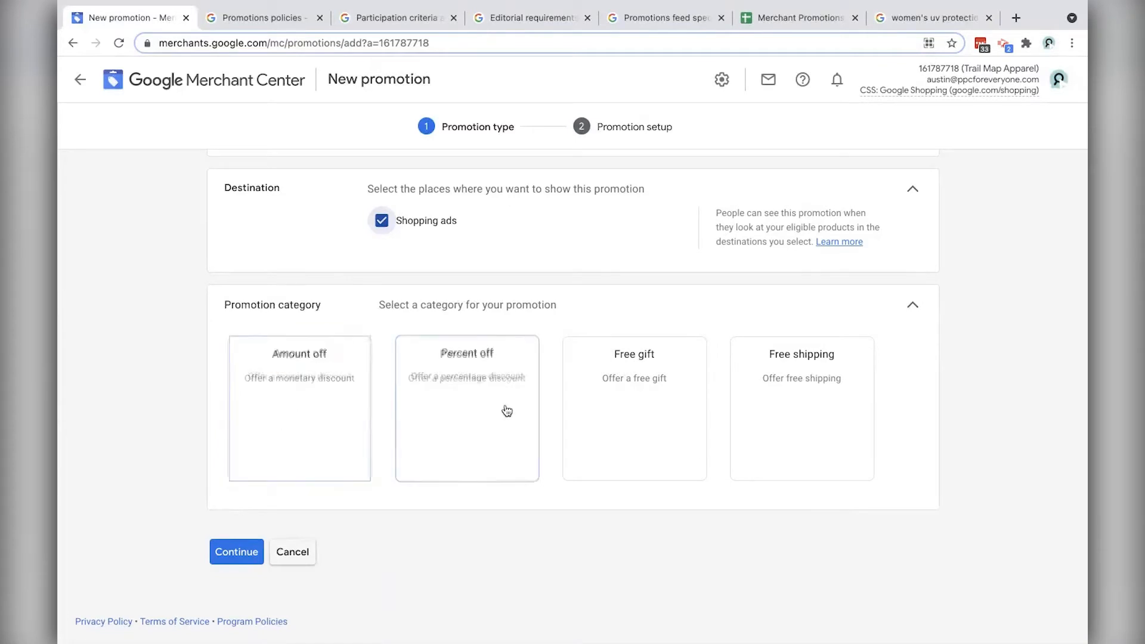
Step: Choose Amount off as category and type, and enter a 15 USD discount amount
{"action": "left_click", "coordinate": [310, 432]}
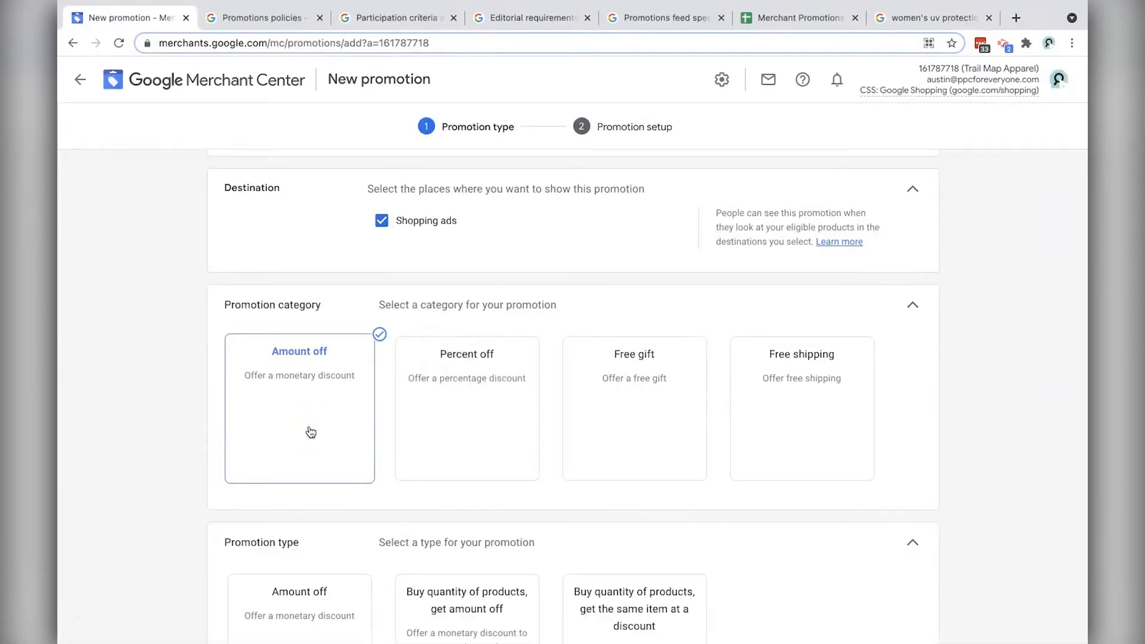
{"action": "scroll", "coordinate": [350, 503], "scroll_direction": "down", "scroll_amount": 4}
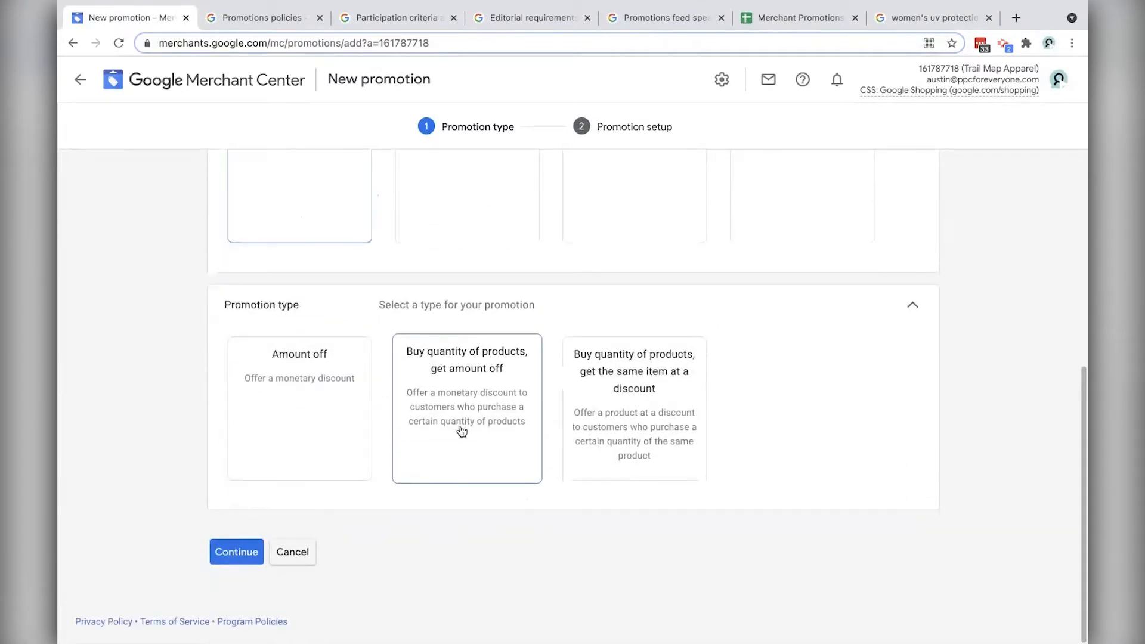
{"action": "left_click", "coordinate": [320, 427]}
{"action": "scroll", "coordinate": [334, 417], "scroll_direction": "down", "scroll_amount": 3}
{"action": "left_click", "coordinate": [422, 396]}
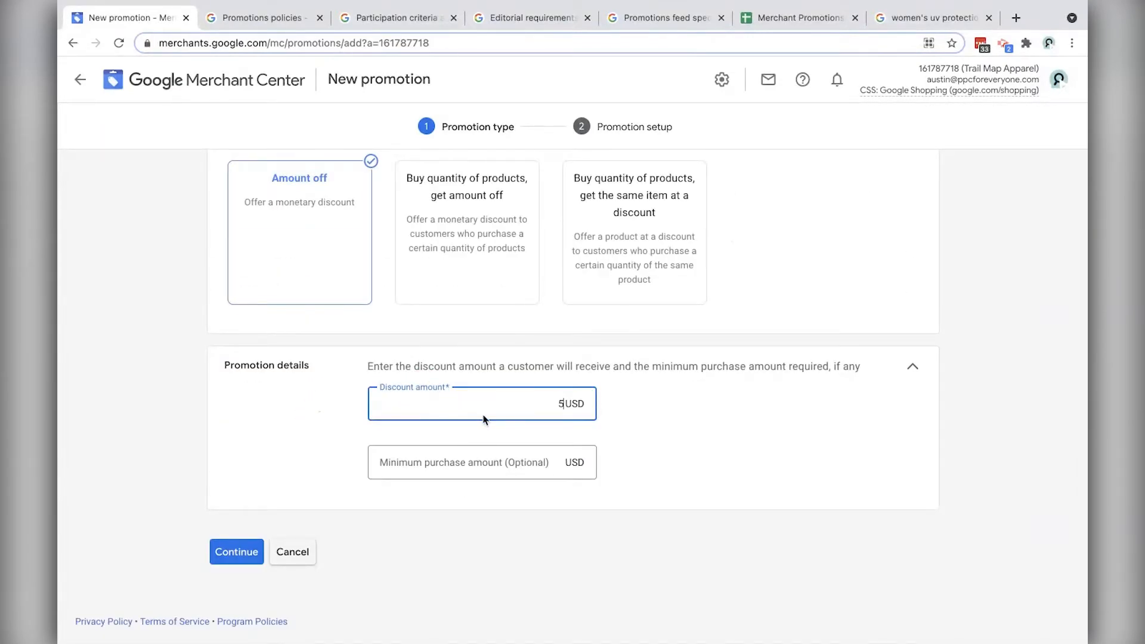
{"action": "key", "text": "super+a"}
{"action": "left_click", "coordinate": [475, 467]}
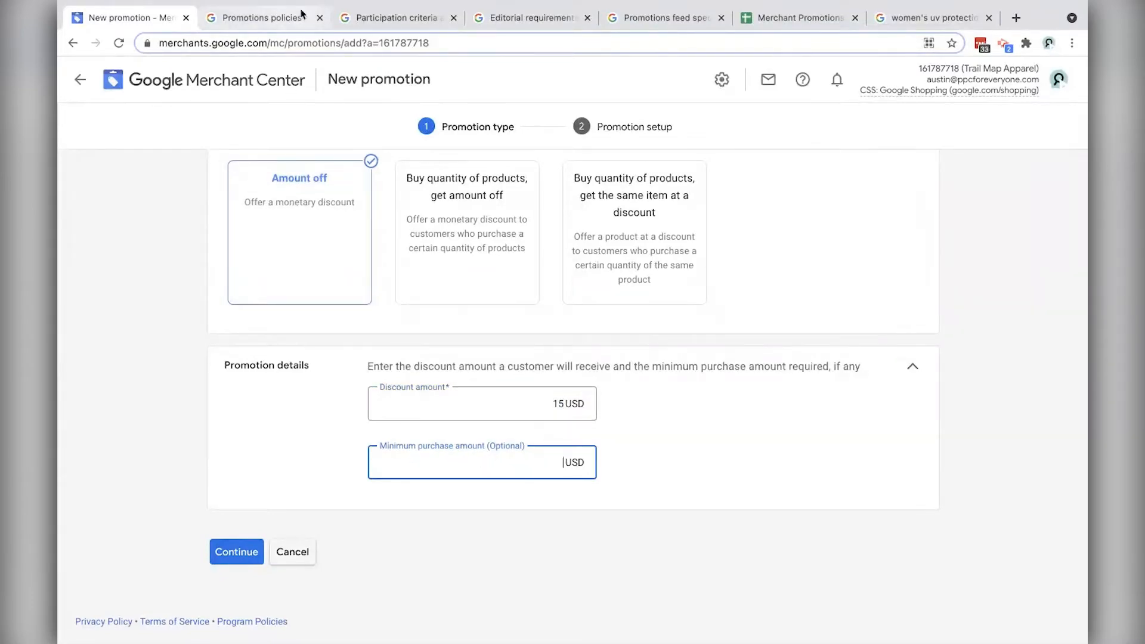
{"action": "left_click", "coordinate": [273, 26]}
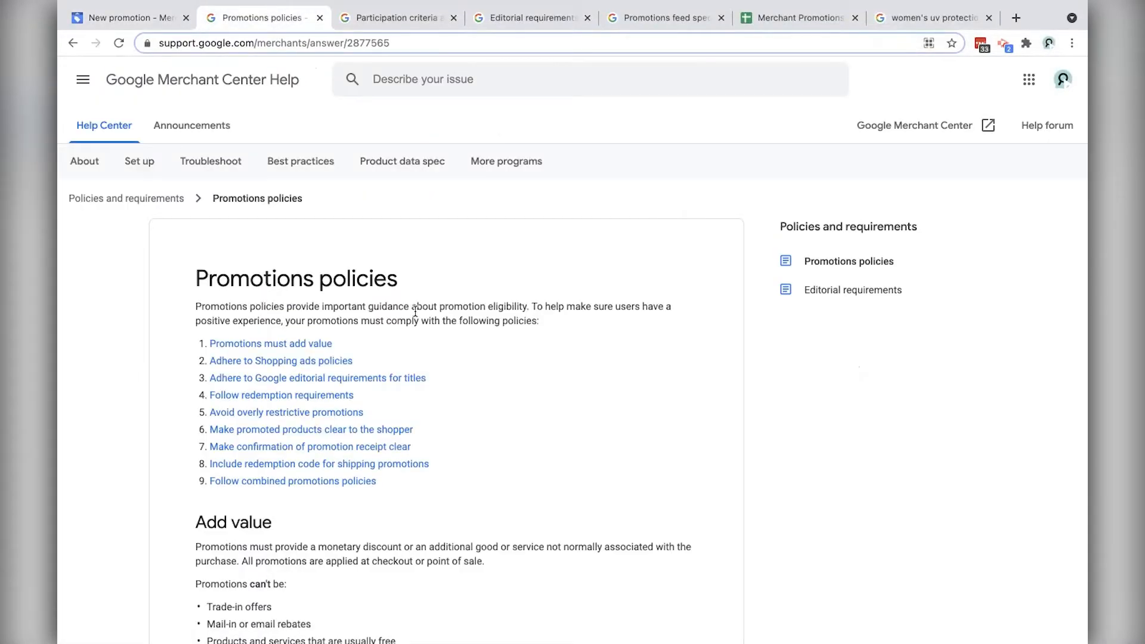
{"action": "scroll", "coordinate": [415, 312], "scroll_direction": "down", "scroll_amount": 15}
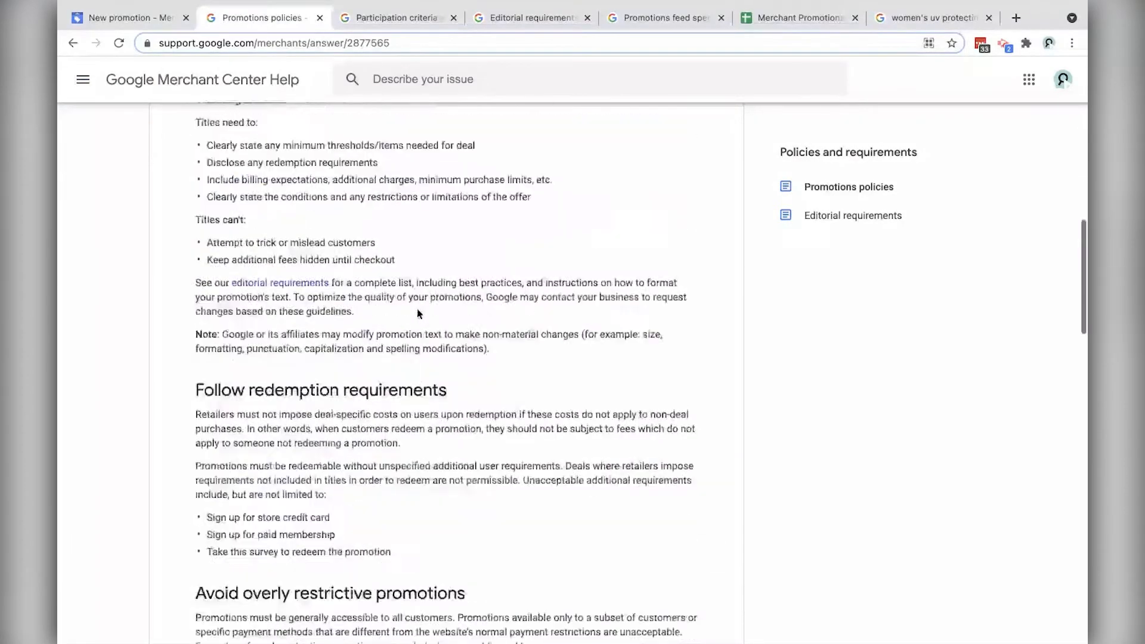
{"action": "scroll", "coordinate": [417, 313], "scroll_direction": "down", "scroll_amount": 8}
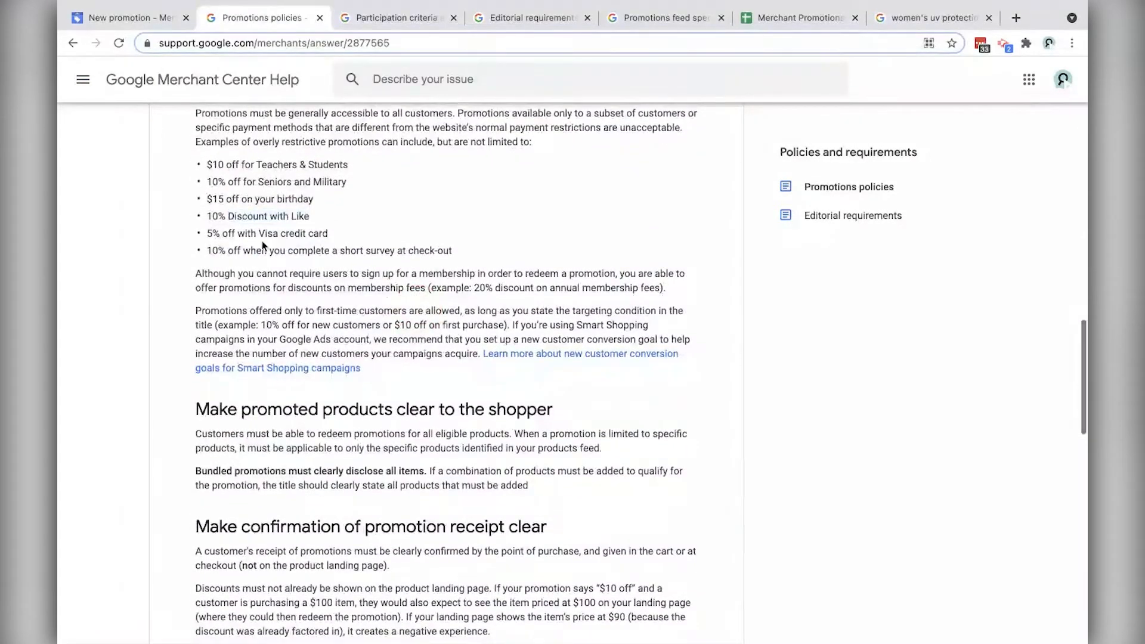
{"action": "key", "text": "ctrl+f"}
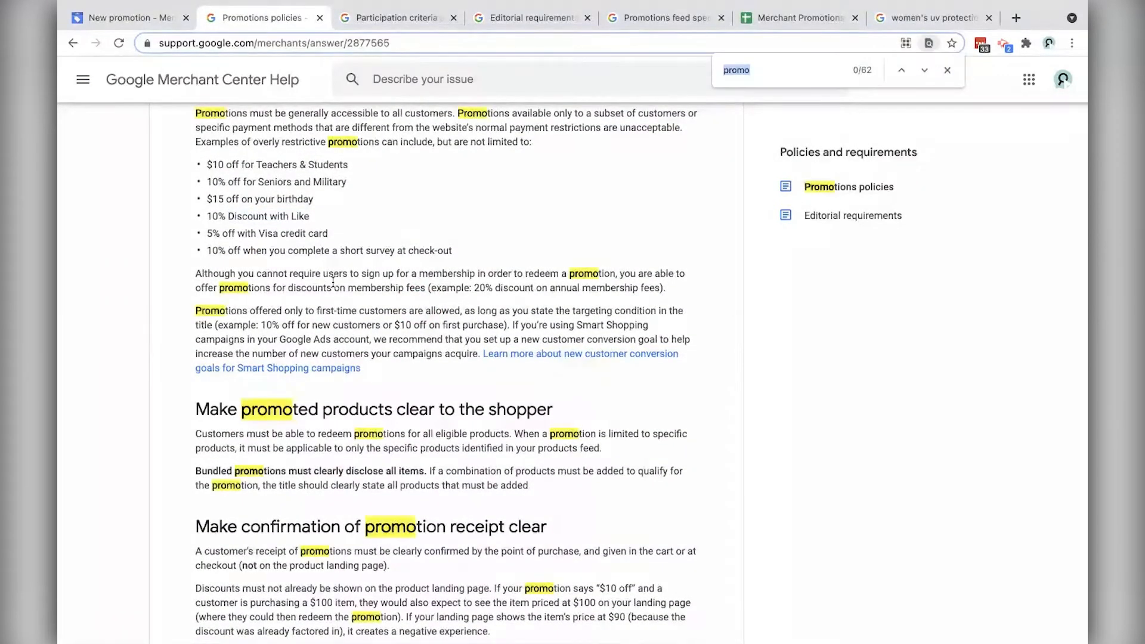
{"action": "type", "text": "valu"}
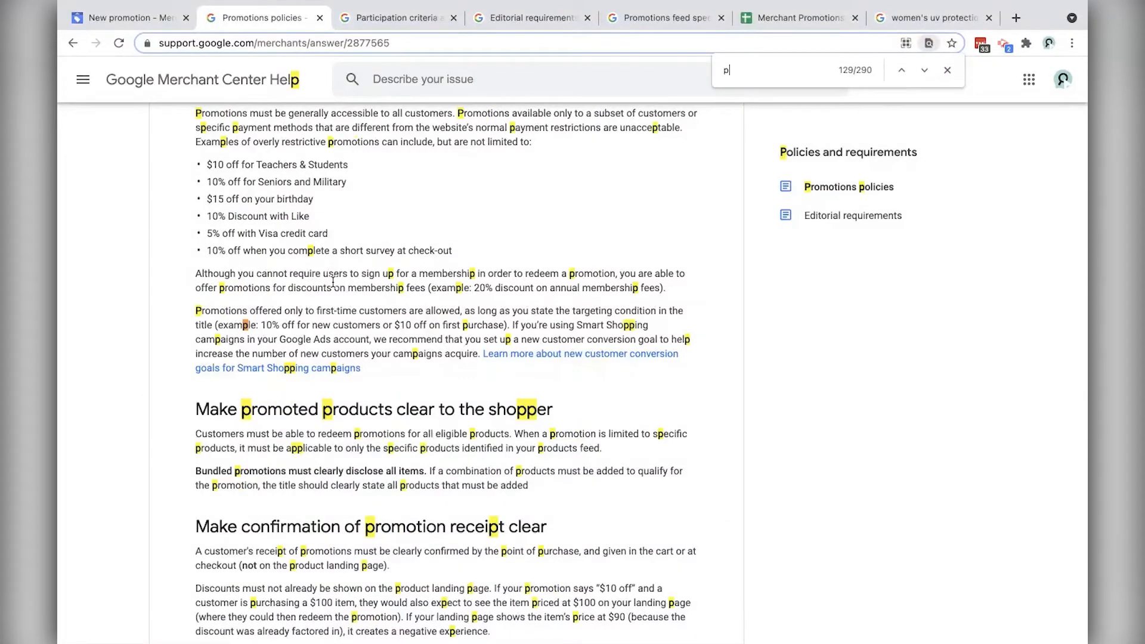
{"action": "type", "text": "e"}
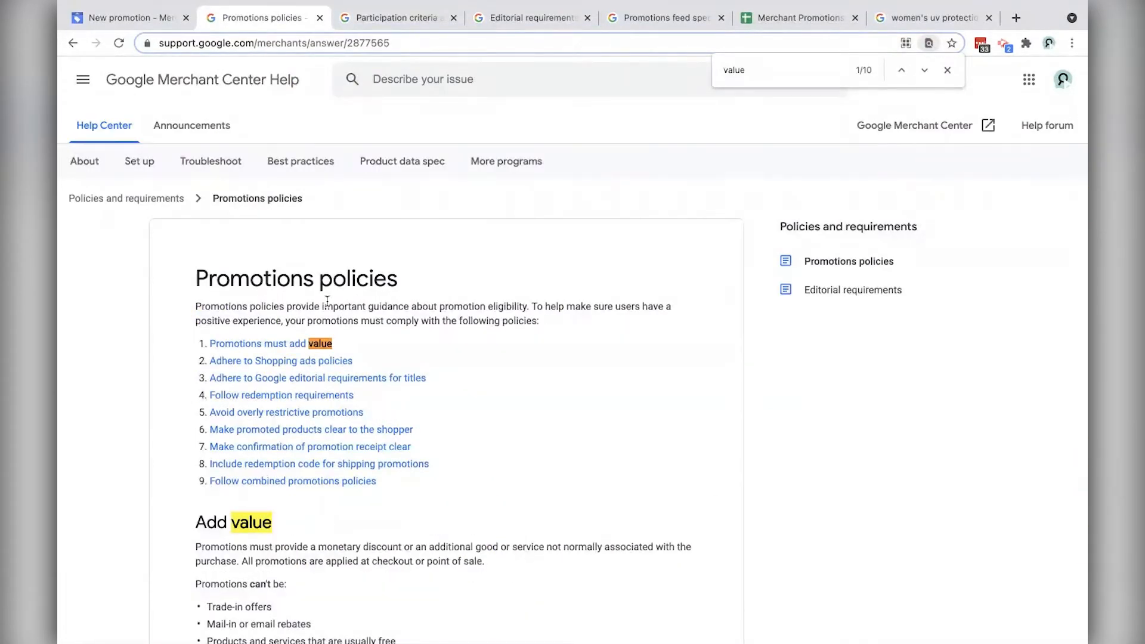
{"action": "scroll", "coordinate": [334, 387], "scroll_direction": "down", "scroll_amount": 3}
{"action": "scroll", "coordinate": [356, 441], "scroll_direction": "down", "scroll_amount": 4}
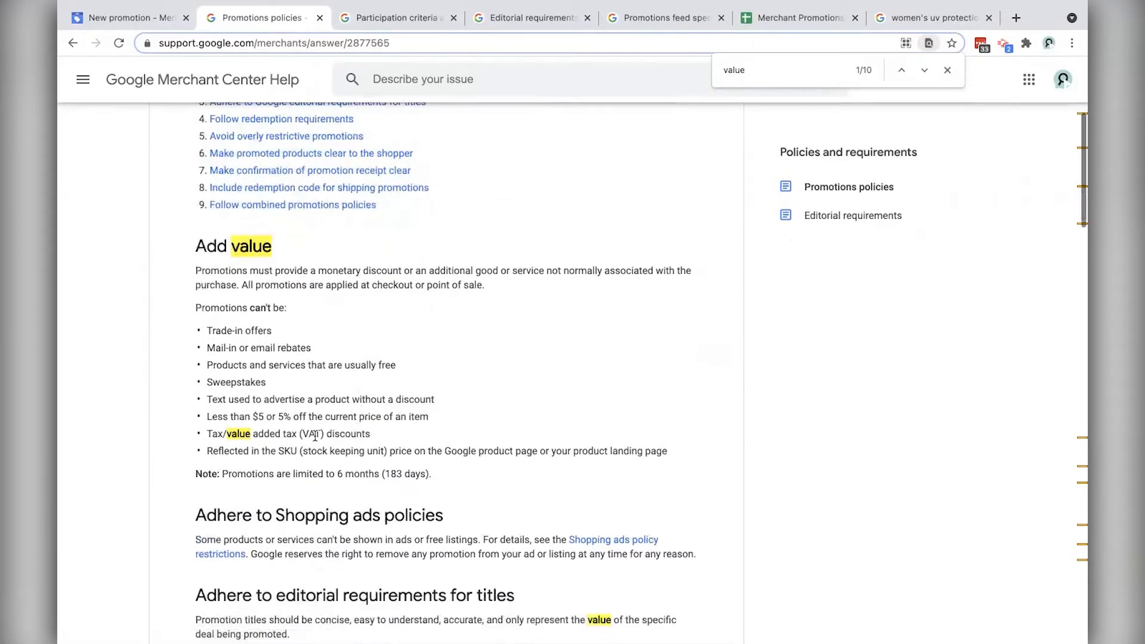
{"action": "key", "text": "Escape"}
{"action": "left_click_drag", "start_coordinate": [208, 357], "coordinate": [430, 358]}
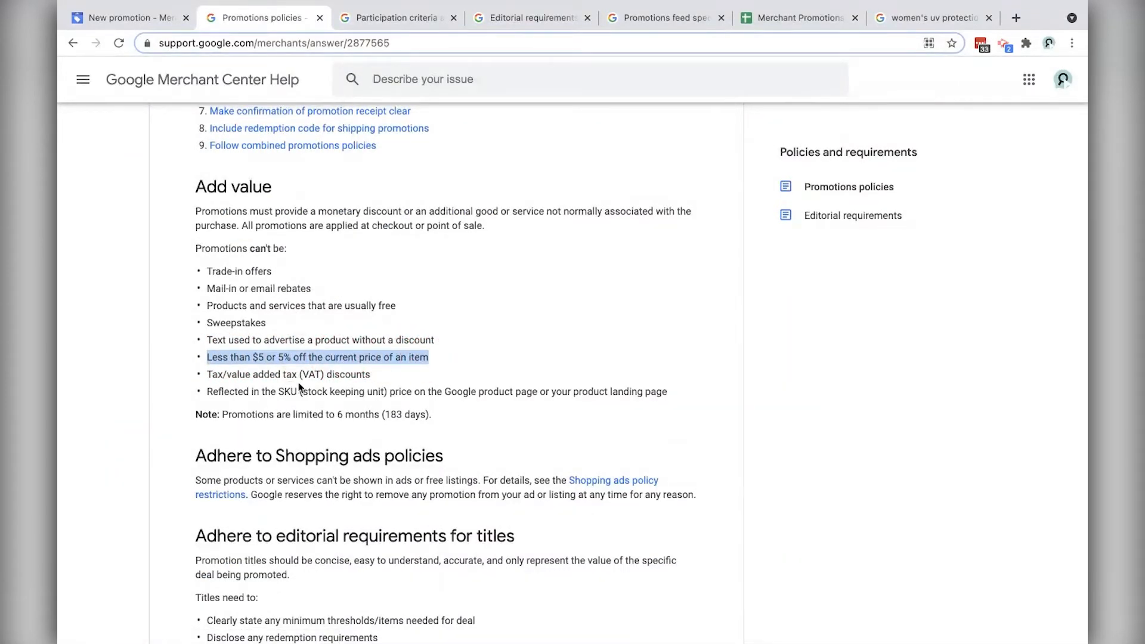
{"action": "left_click", "coordinate": [156, 18]}
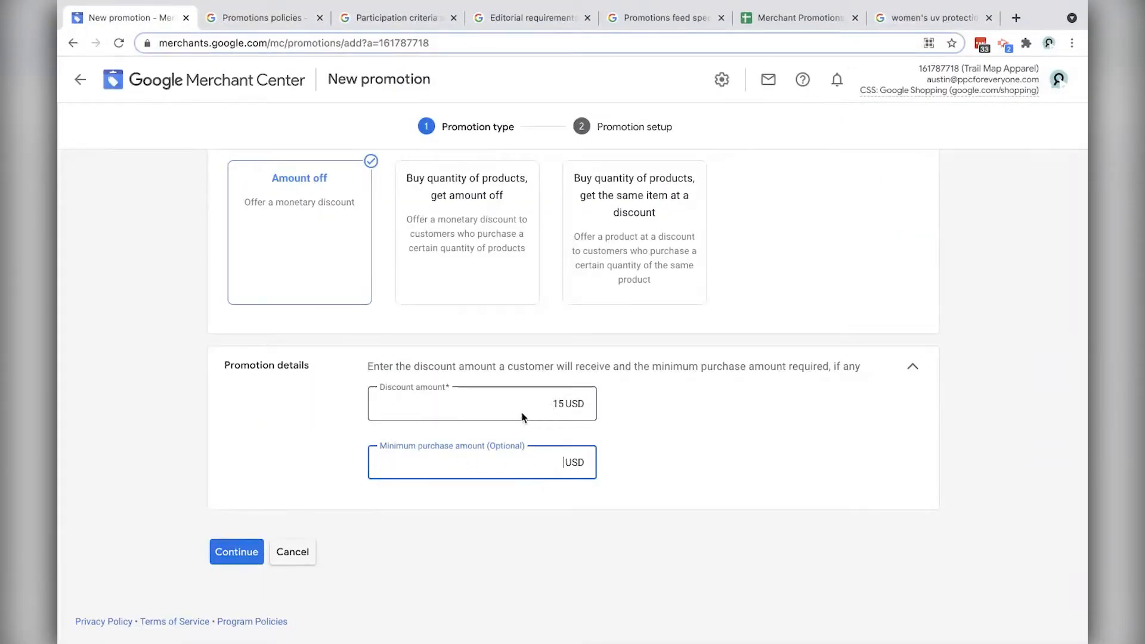
Step: Set the minimum purchase amount to 75 and continue to the promotion setup step
{"action": "left_click", "coordinate": [548, 405]}
{"action": "left_click", "coordinate": [553, 471]}
{"action": "type", "text": "75"}
{"action": "left_click", "coordinate": [545, 524]}
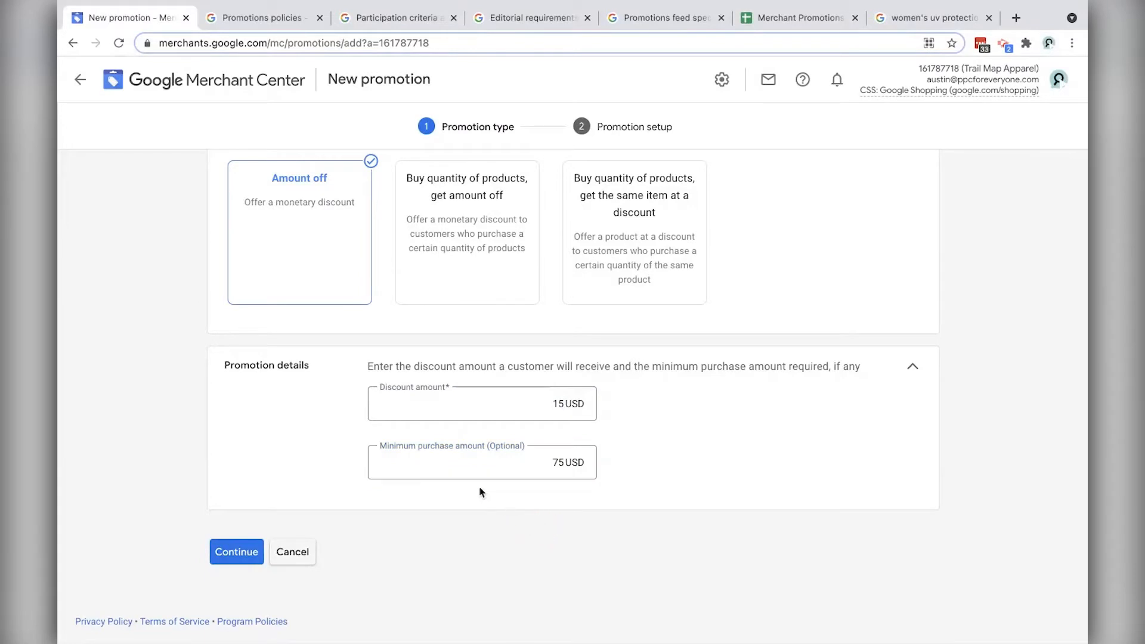
{"action": "left_click", "coordinate": [238, 552]}
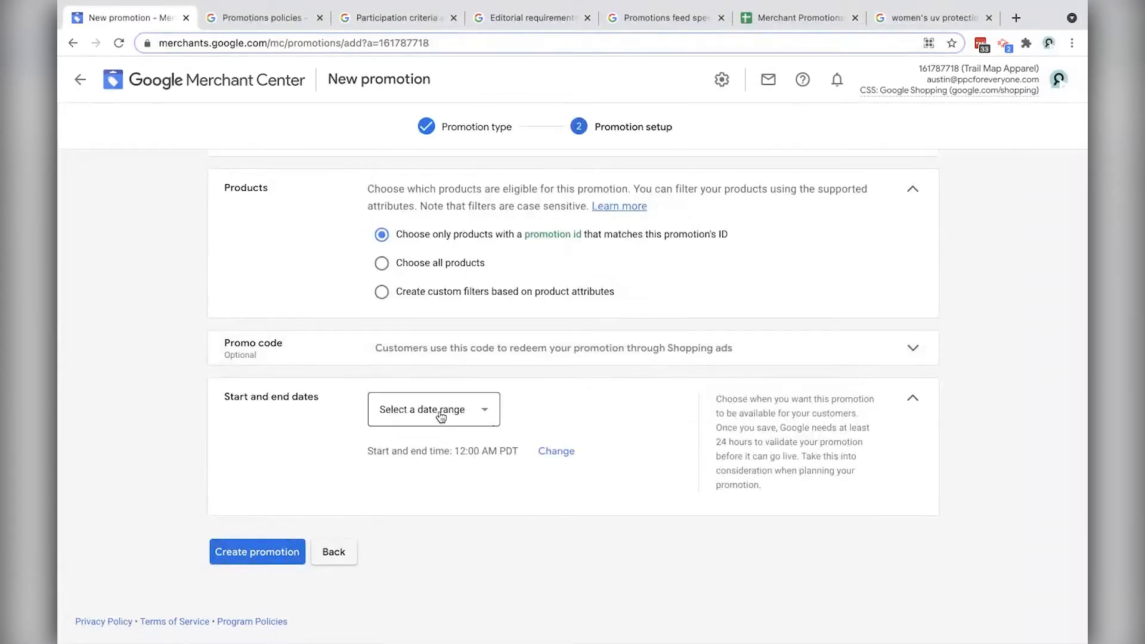
Step: Enter the promo code SAVE15 in the optional Promo code field
{"action": "left_click", "coordinate": [441, 356]}
{"action": "left_click", "coordinate": [443, 389]}
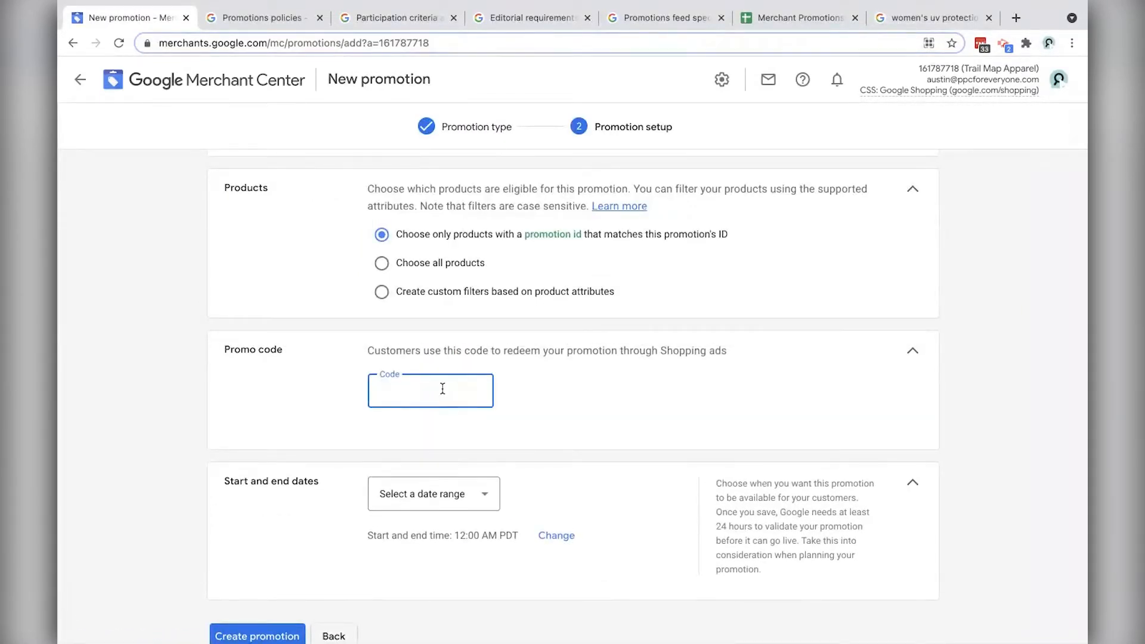
{"action": "type", "text": "SAVE15"}
{"action": "left_click", "coordinate": [319, 376]}
{"action": "scroll", "coordinate": [324, 244], "scroll_direction": "up", "scroll_amount": 1}
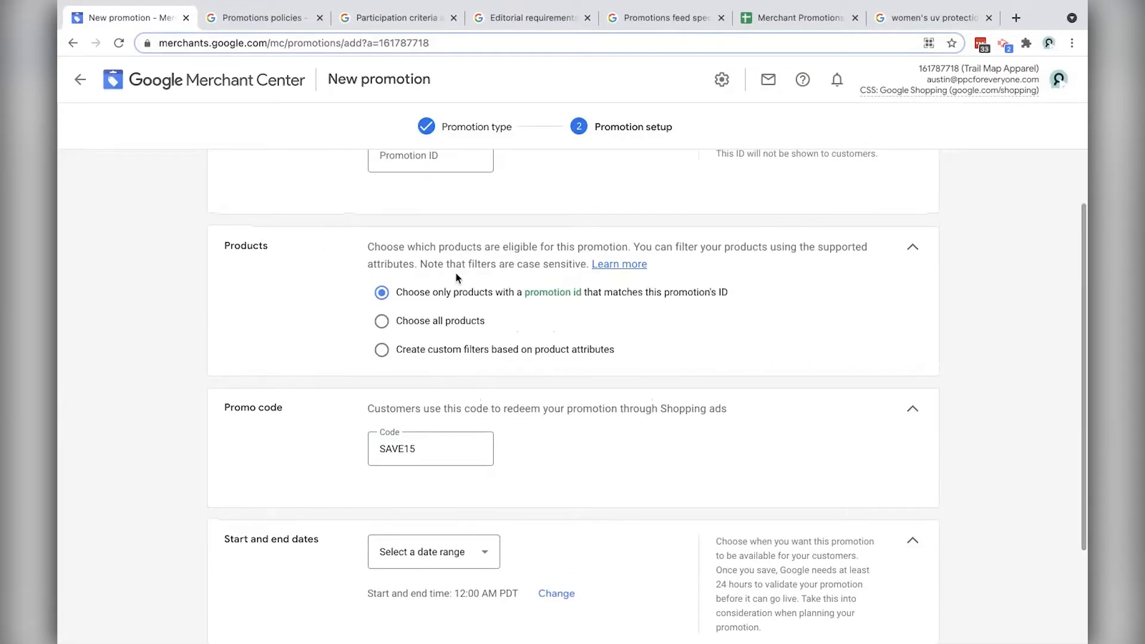
{"action": "scroll", "coordinate": [455, 276], "scroll_direction": "up", "scroll_amount": 3}
{"action": "left_click", "coordinate": [425, 218]}
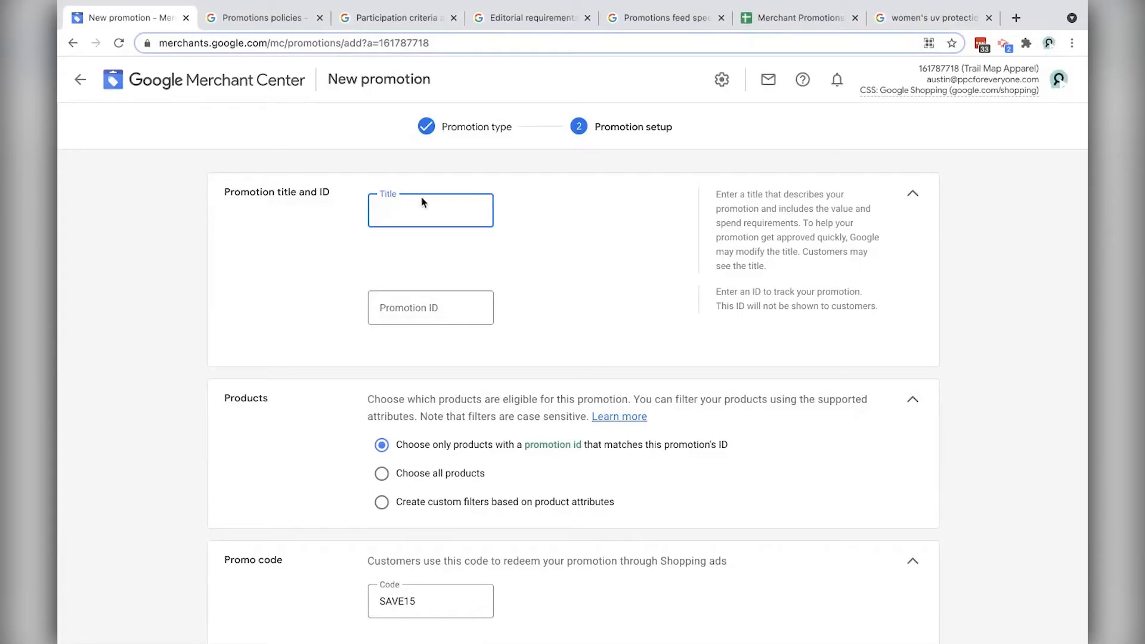
Step: In the Editorial requirements article, expand the rule on stating the promotion value
{"action": "left_click", "coordinate": [531, 17]}
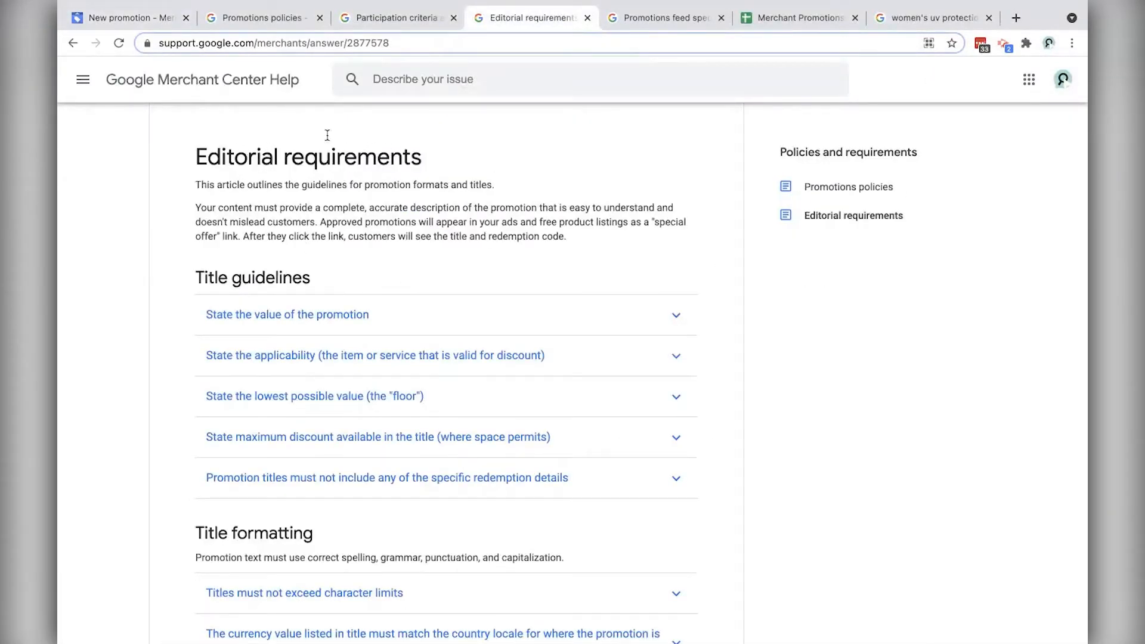
{"action": "left_click", "coordinate": [125, 17]}
{"action": "left_click", "coordinate": [532, 17]}
{"action": "scroll", "coordinate": [456, 365], "scroll_direction": "down", "scroll_amount": 3}
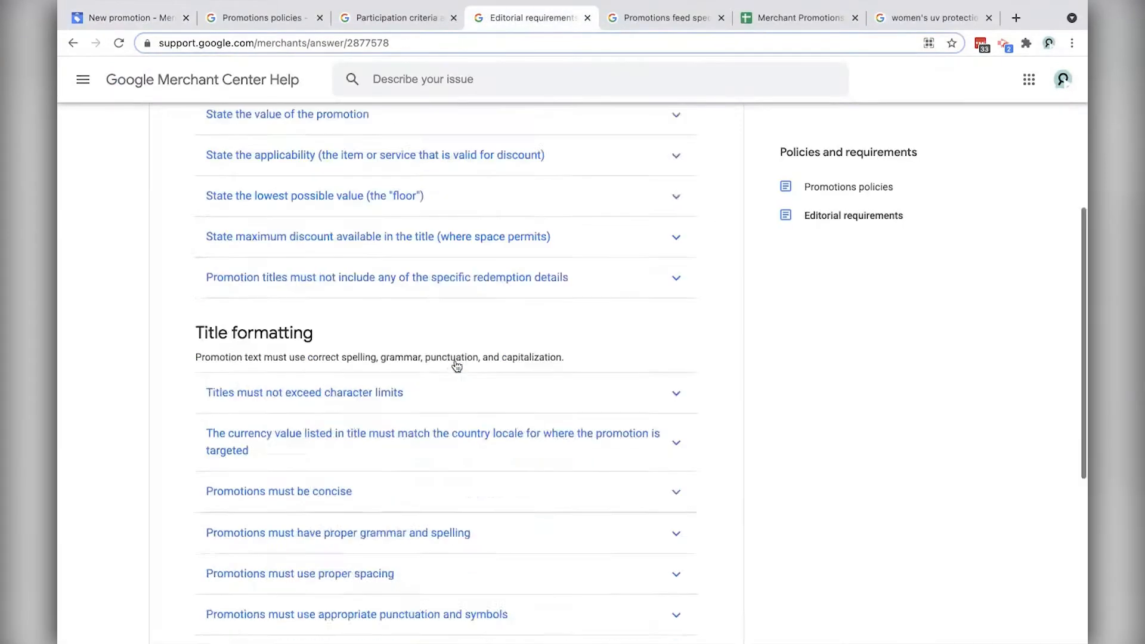
{"action": "scroll", "coordinate": [457, 365], "scroll_direction": "down", "scroll_amount": 3}
{"action": "scroll", "coordinate": [454, 365], "scroll_direction": "up", "scroll_amount": 7}
{"action": "left_click", "coordinate": [308, 398]}
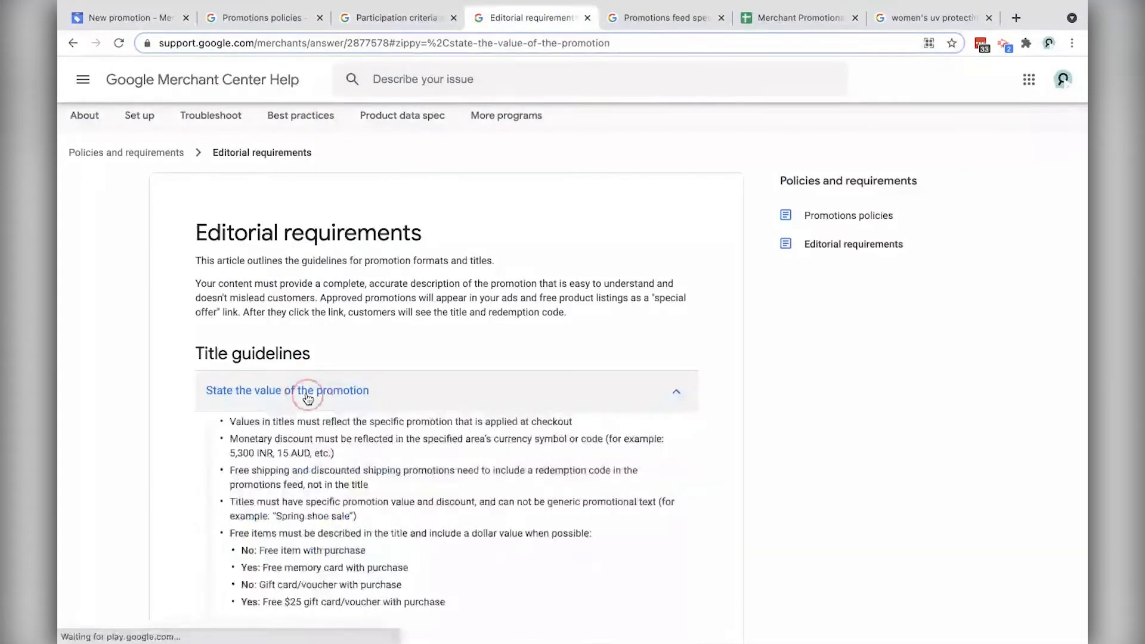
{"action": "scroll", "coordinate": [322, 382], "scroll_direction": "down", "scroll_amount": 3}
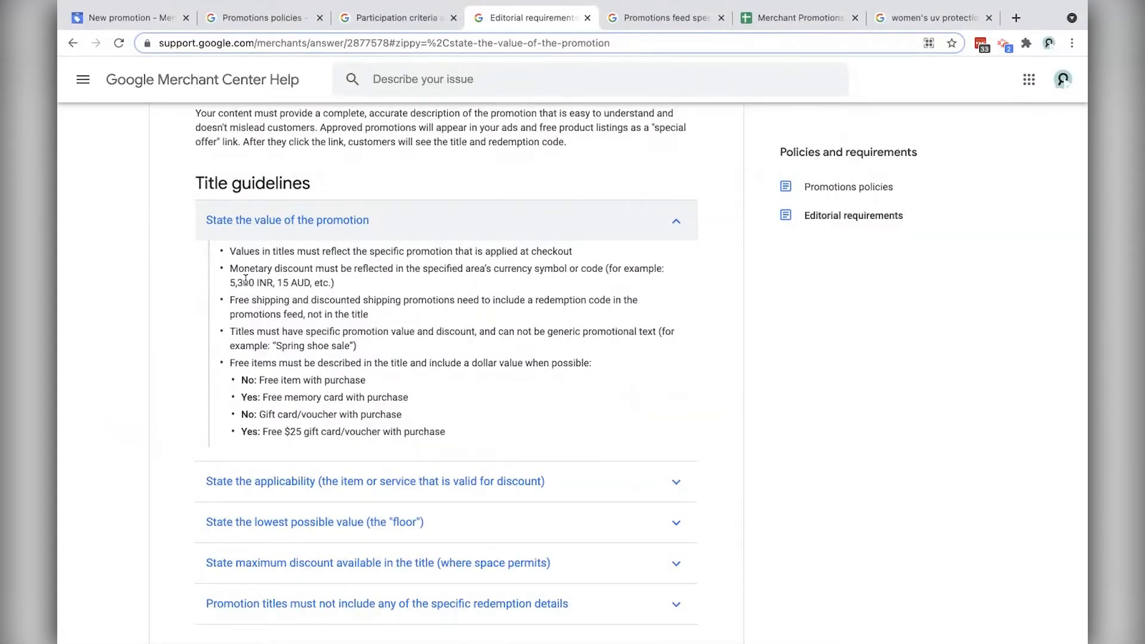
{"action": "scroll", "coordinate": [370, 350], "scroll_direction": "down", "scroll_amount": 5}
Step: Expand the title-length, currency locale and concise rules; copy 'Save today - $10 off orders of $75+'
{"action": "left_click", "coordinate": [343, 252]}
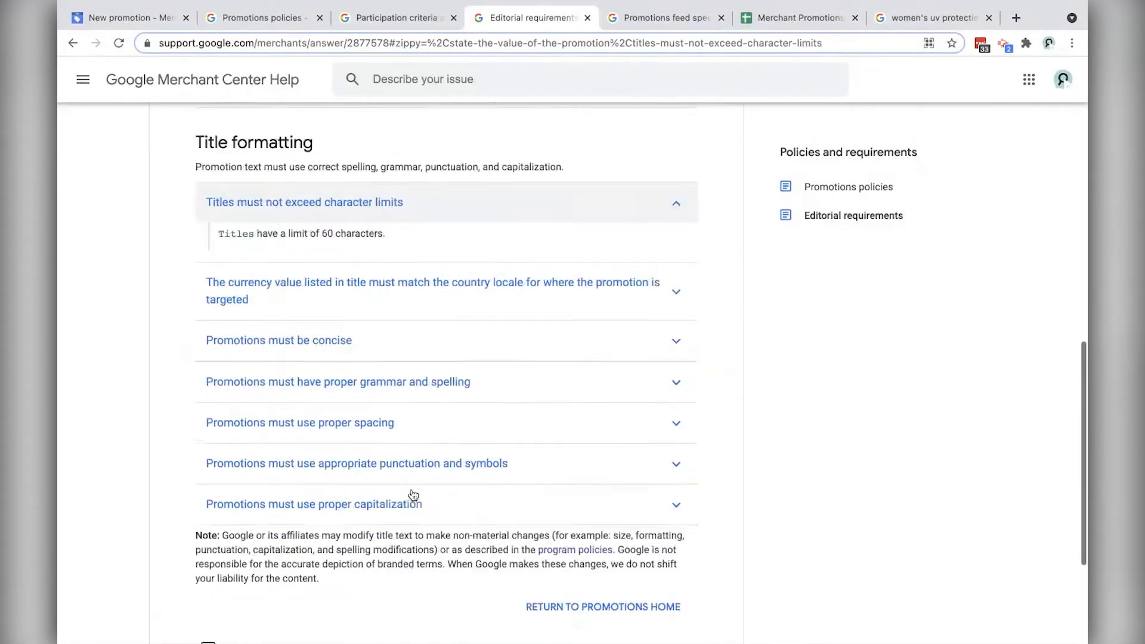
{"action": "left_click", "coordinate": [330, 206]}
{"action": "left_click", "coordinate": [333, 333]}
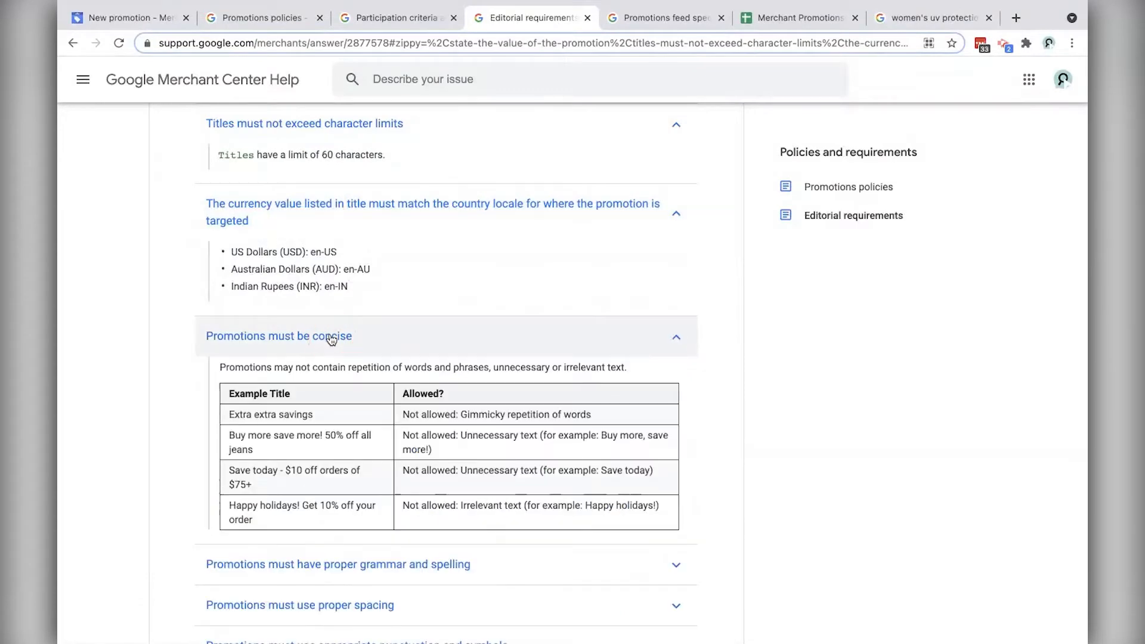
{"action": "left_click_drag", "start_coordinate": [229, 471], "coordinate": [253, 486]}
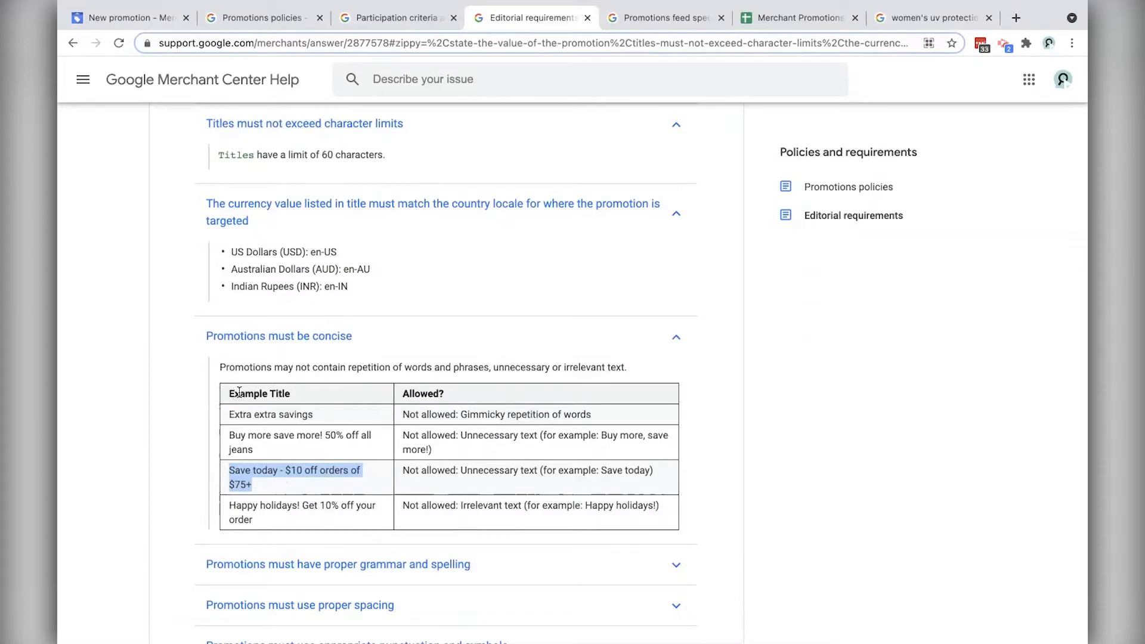
{"action": "left_click", "coordinate": [128, 18]}
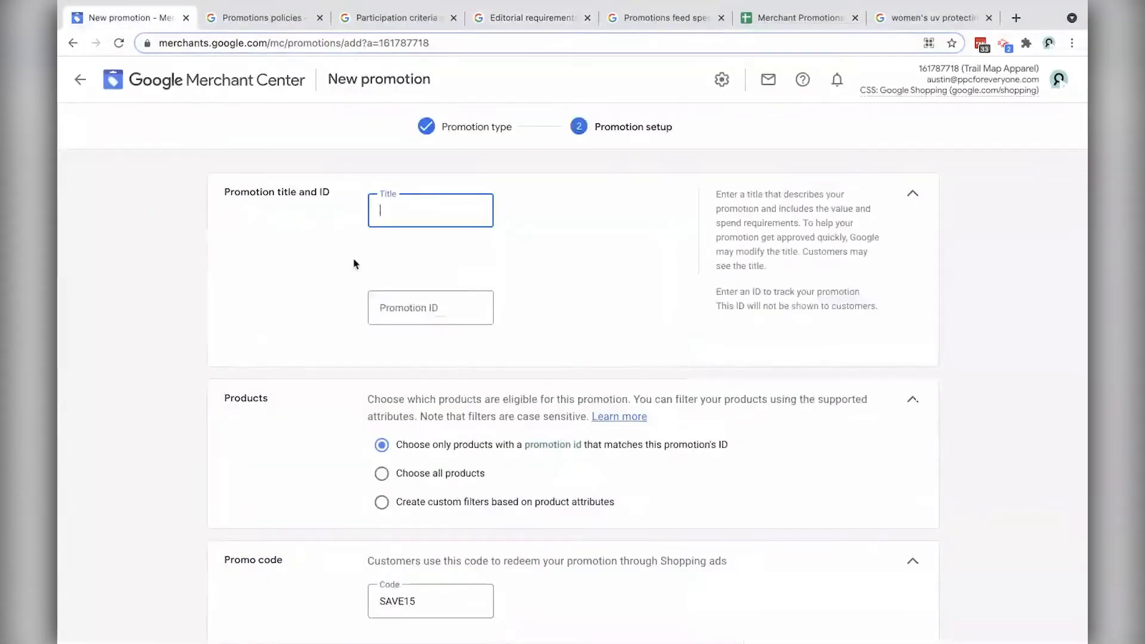
Step: Paste 'Save today - $15 off orders of $75+' as the promotion title
{"action": "type", "text": "$10 off orders of $75+"}
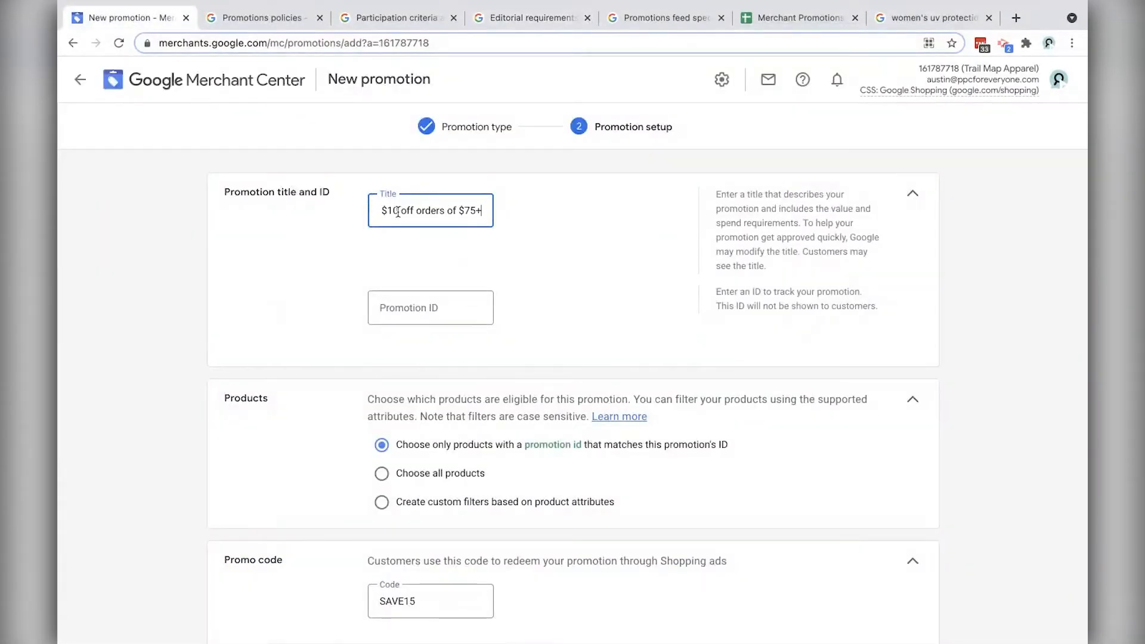
{"action": "key", "text": "super+Left"}
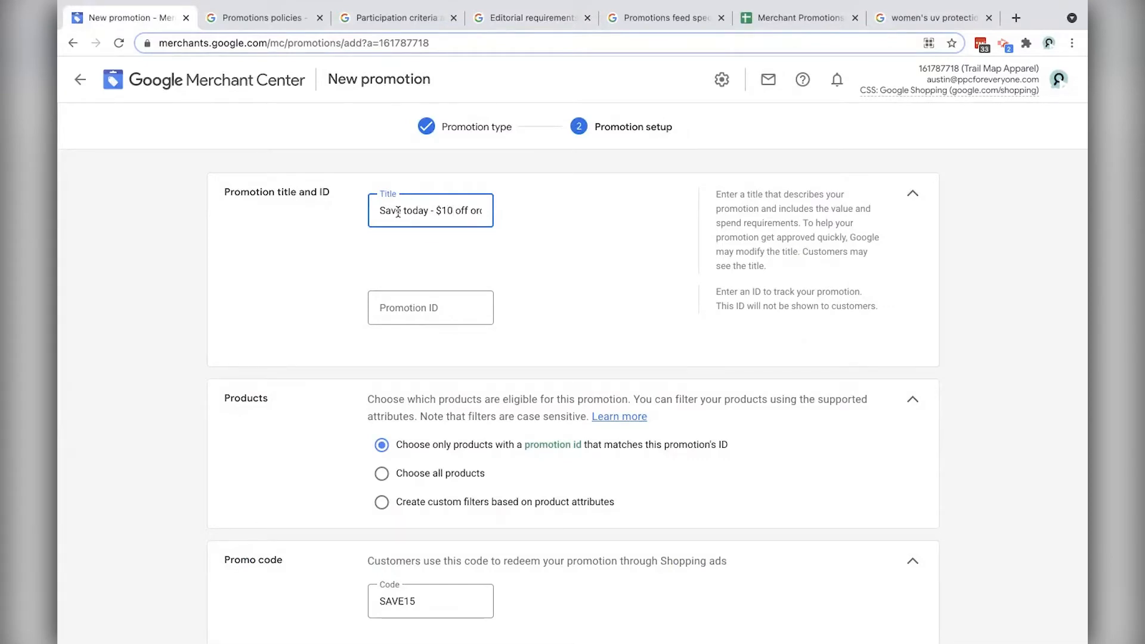
{"action": "key", "text": "super+Right"}
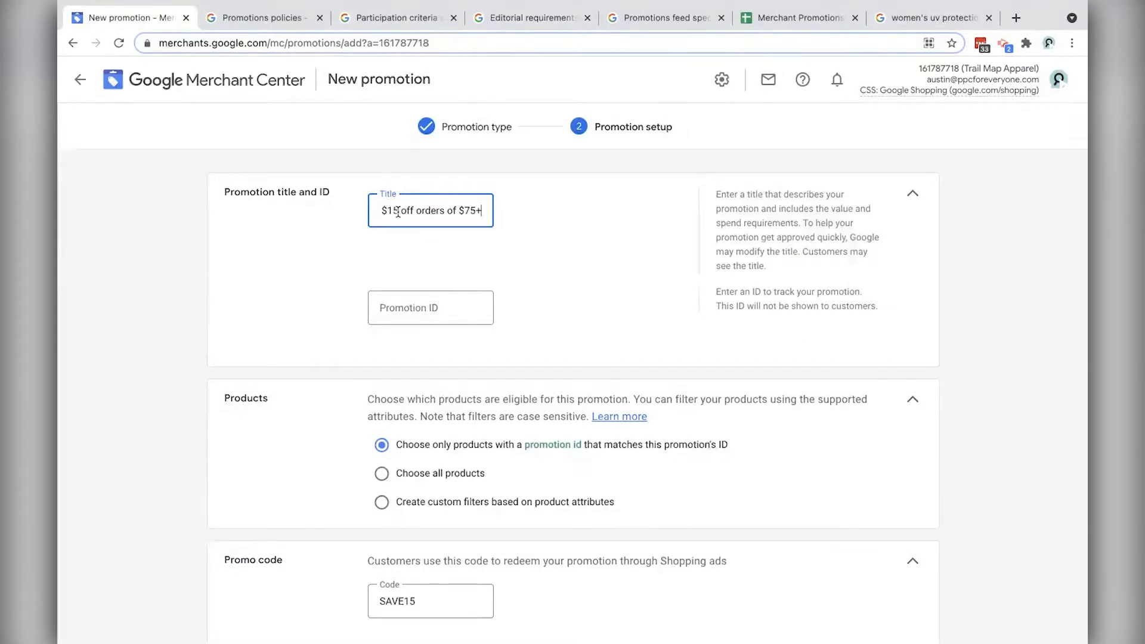
Step: Set the promotion ID to 15offAug2021
{"action": "key", "text": "Tab"}
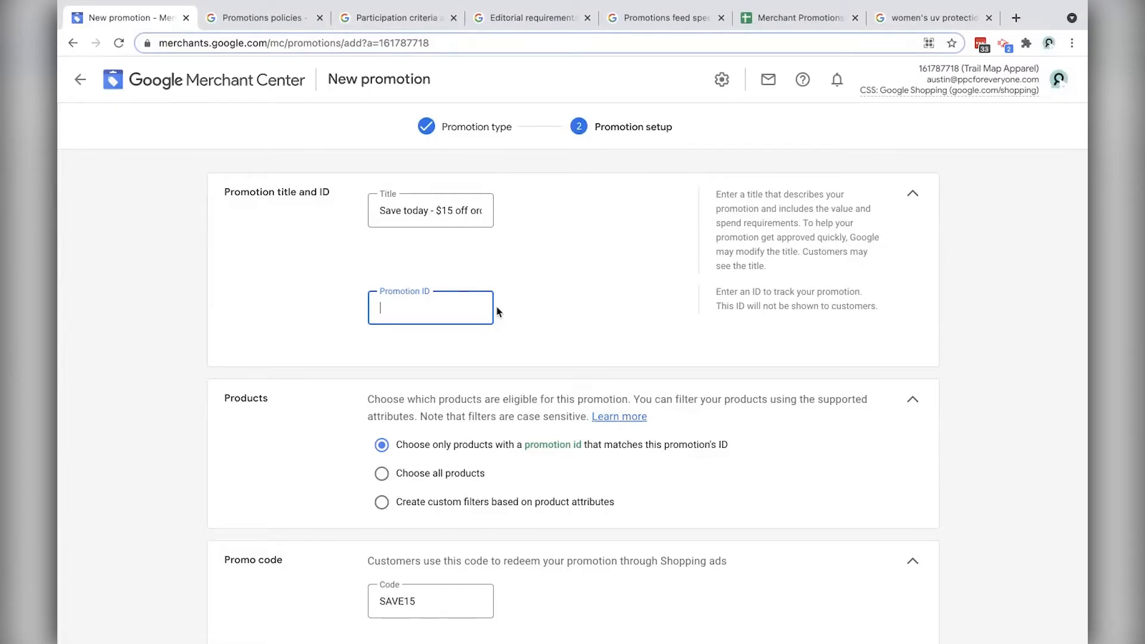
{"action": "type", "text": "15offAug2021"}
{"action": "scroll", "coordinate": [457, 265], "scroll_direction": "down", "scroll_amount": 1}
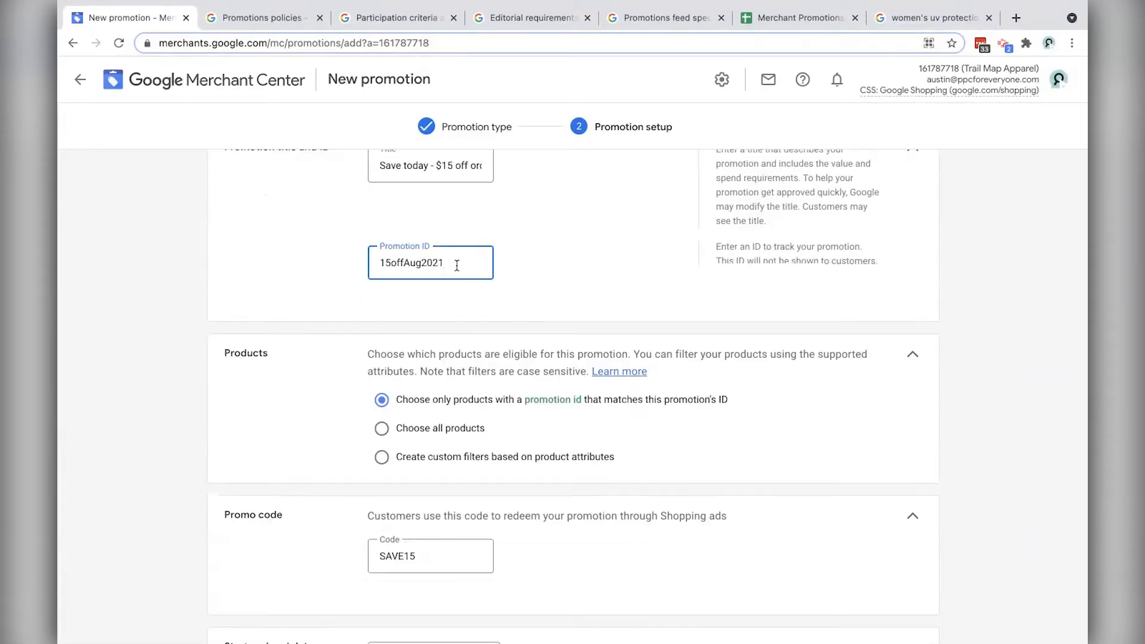
{"action": "key", "text": "ctrl+a"}
{"action": "type", "text": "123"}
{"action": "key", "text": "ctrl+z"}
{"action": "left_click", "coordinate": [533, 295]}
{"action": "scroll", "coordinate": [650, 330], "scroll_direction": "down", "scroll_amount": 2}
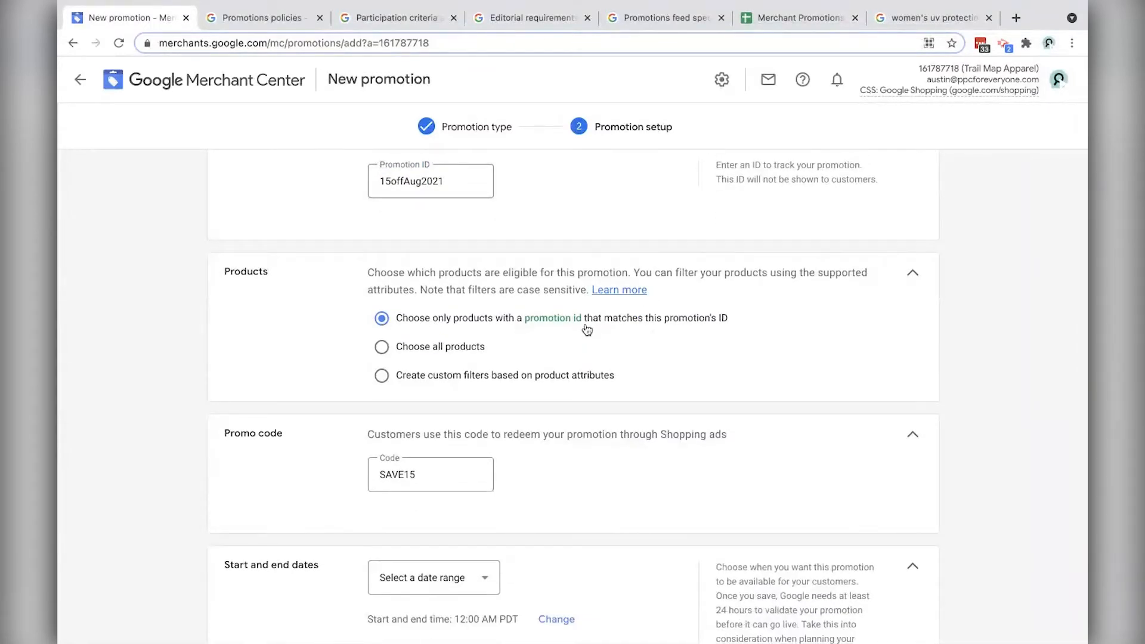
Step: Try a custom product filter on Item ID with the value 12345
{"action": "left_click", "coordinate": [382, 348]}
{"action": "left_click", "coordinate": [382, 375]}
{"action": "left_click", "coordinate": [460, 436]}
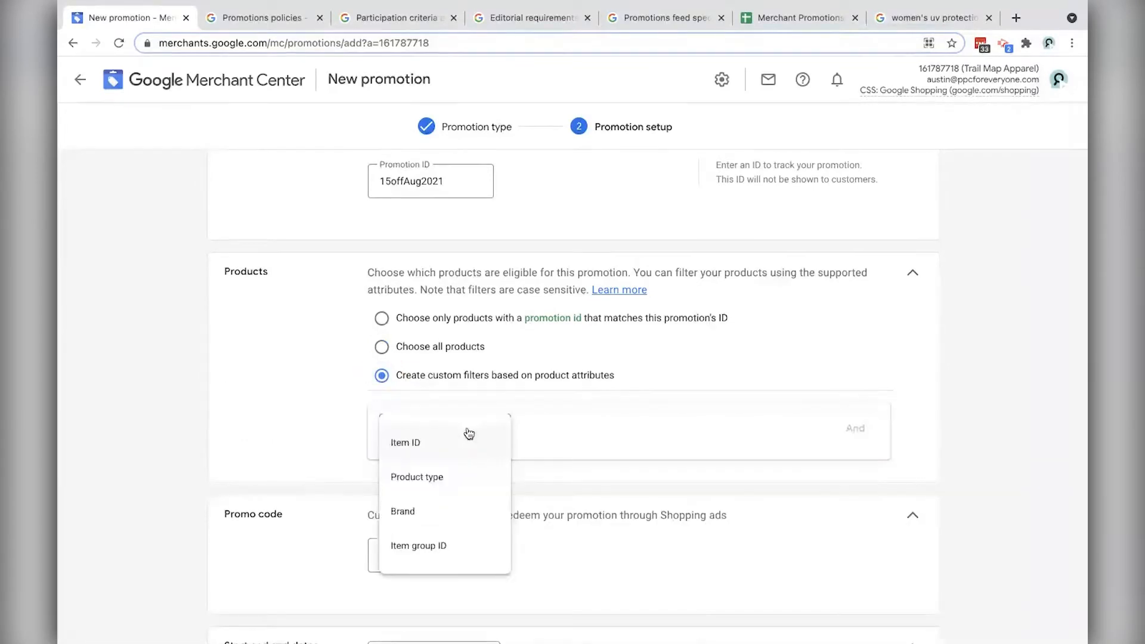
{"action": "left_click", "coordinate": [429, 448]}
{"action": "left_click", "coordinate": [611, 429]}
{"action": "type", "text": "1234"}
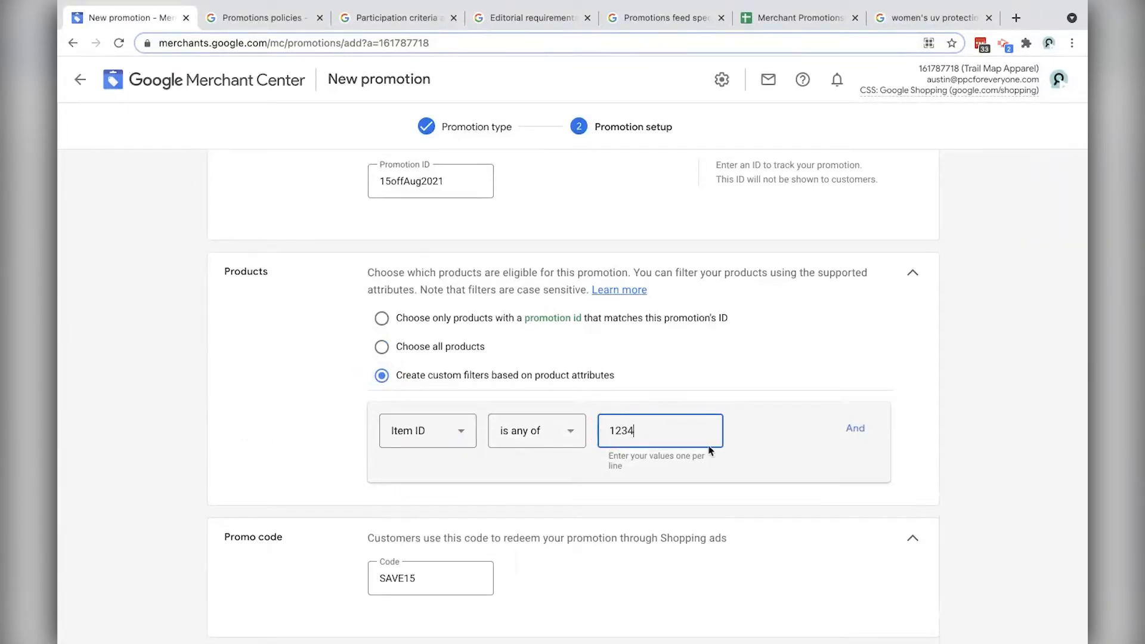
{"action": "type", "text": "5"}
Step: Switch the filter to Product type and enter a 'tee' value
{"action": "left_click", "coordinate": [423, 430]}
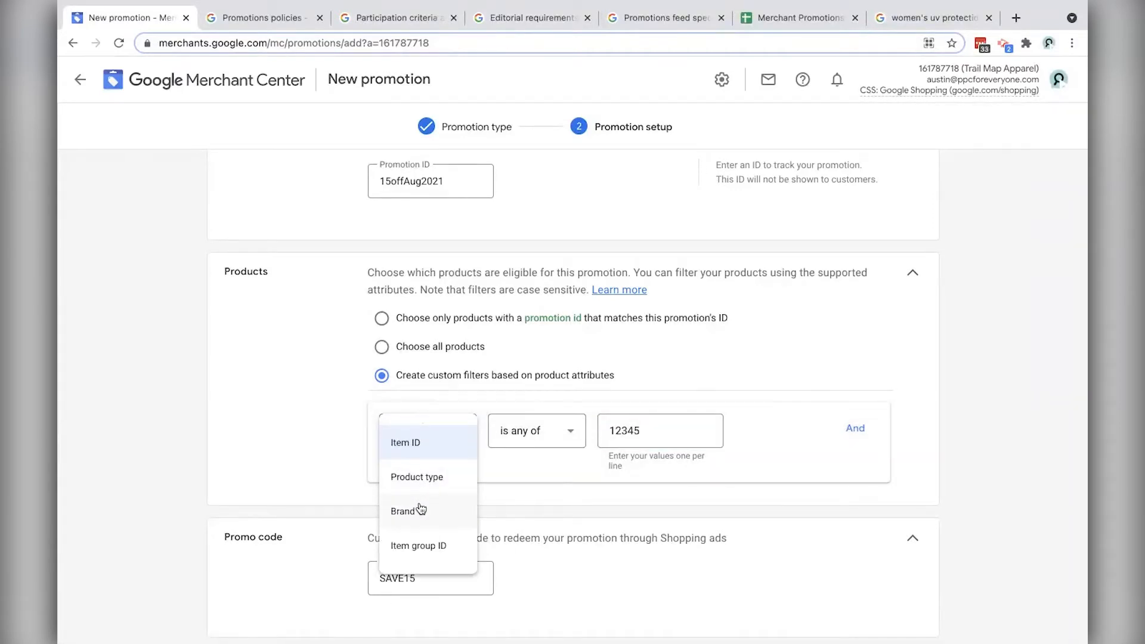
{"action": "left_click", "coordinate": [449, 476]}
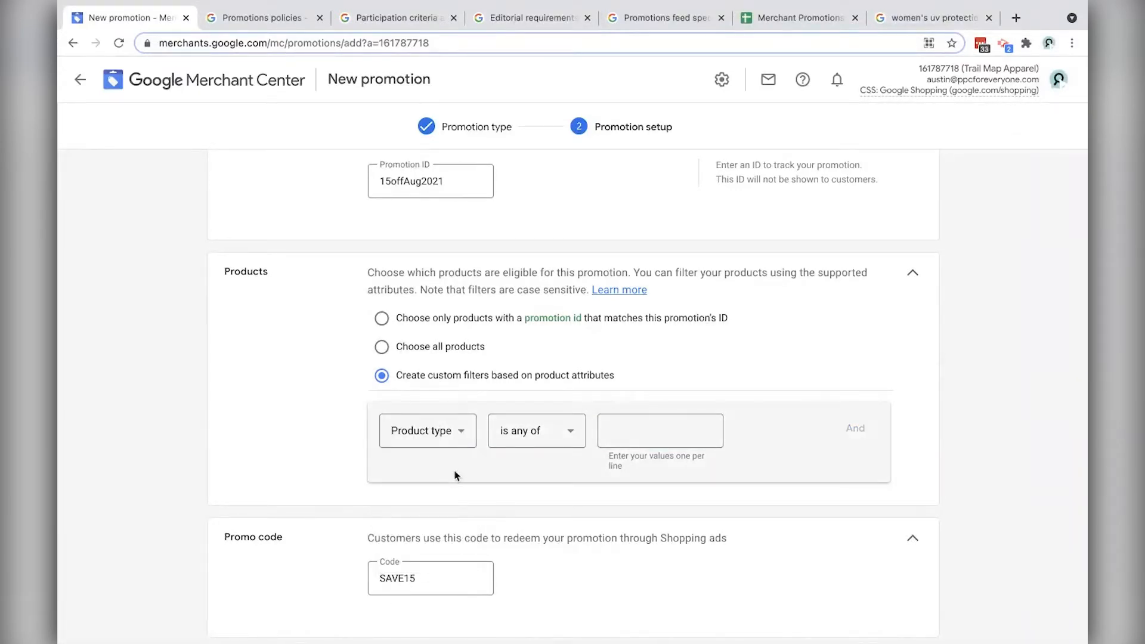
{"action": "left_click", "coordinate": [670, 427]}
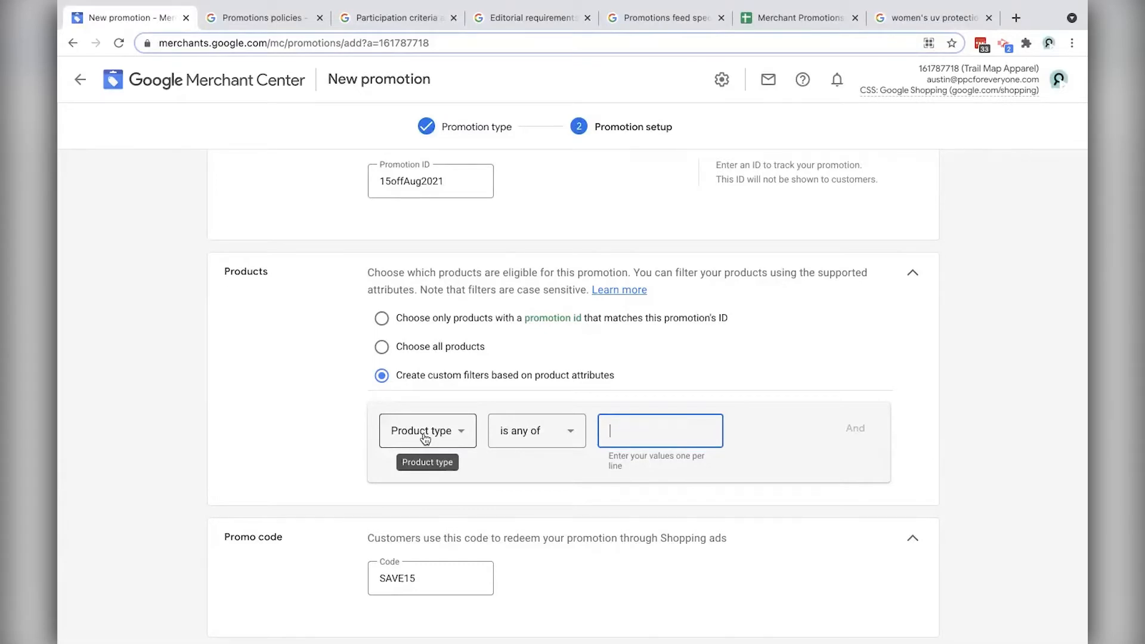
{"action": "type", "text": "tee"}
{"action": "key", "text": "ctrl+a"}
{"action": "key", "text": "Left"}
{"action": "key", "text": "ctrl+shift+Right"}
{"action": "key", "text": "ctrl+shift+Right"}
{"action": "key", "text": "shift+Left"}
{"action": "key", "text": "shift+Left"}
{"action": "type", "text": "-"}
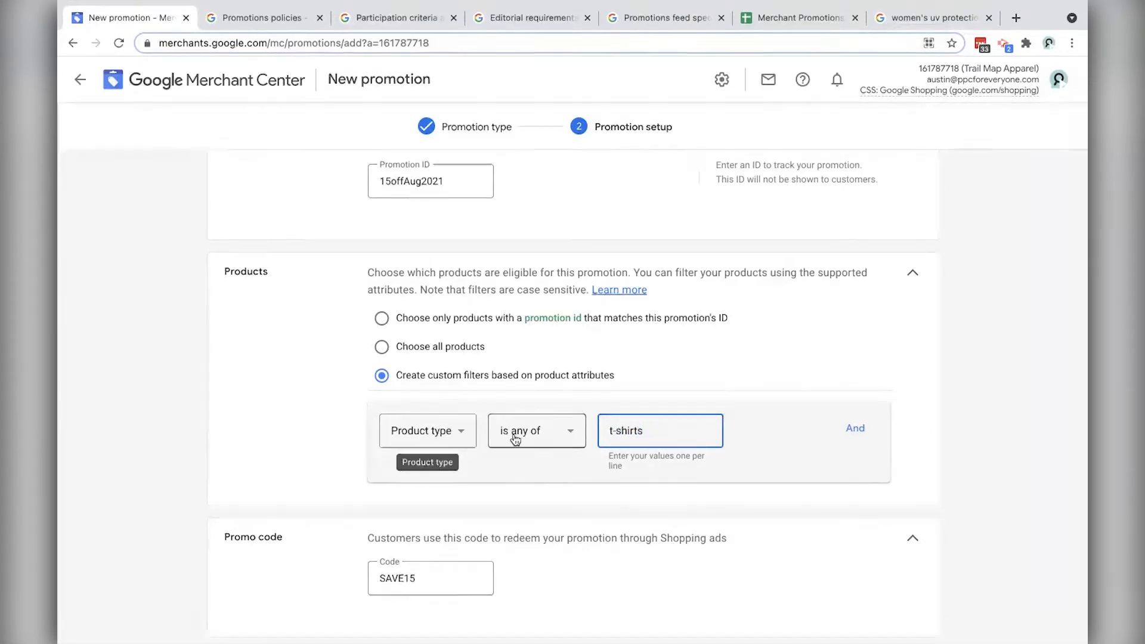
Step: Switch the filter back to Item ID and clear its value
{"action": "left_click", "coordinate": [457, 437]}
{"action": "left_click", "coordinate": [396, 435]}
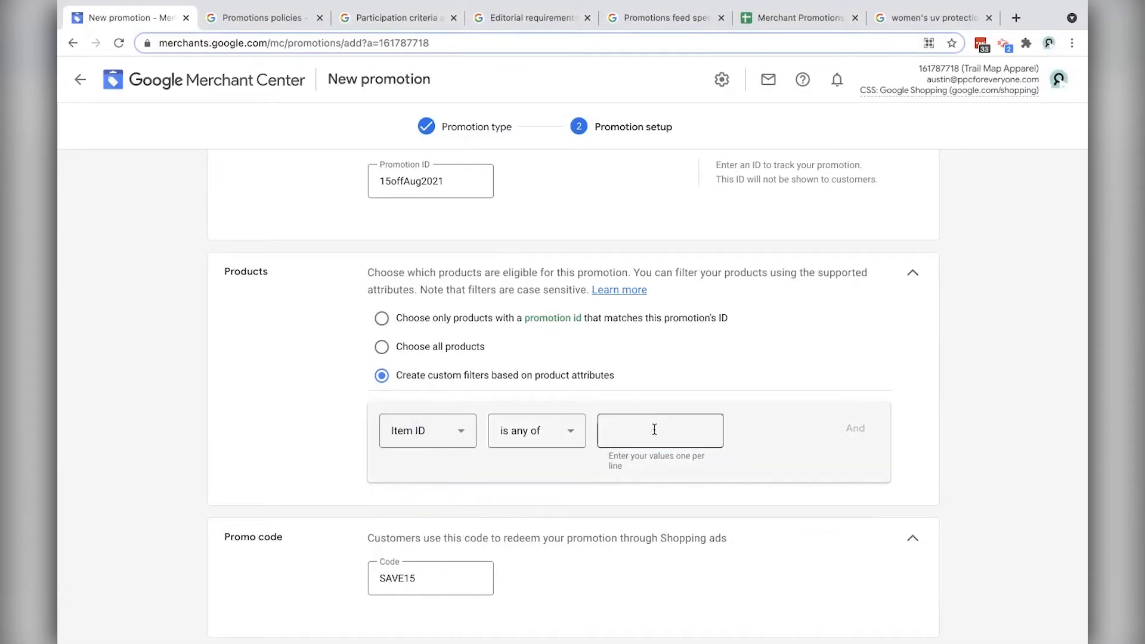
{"action": "left_click", "coordinate": [655, 429]}
{"action": "type", "text": "12345"}
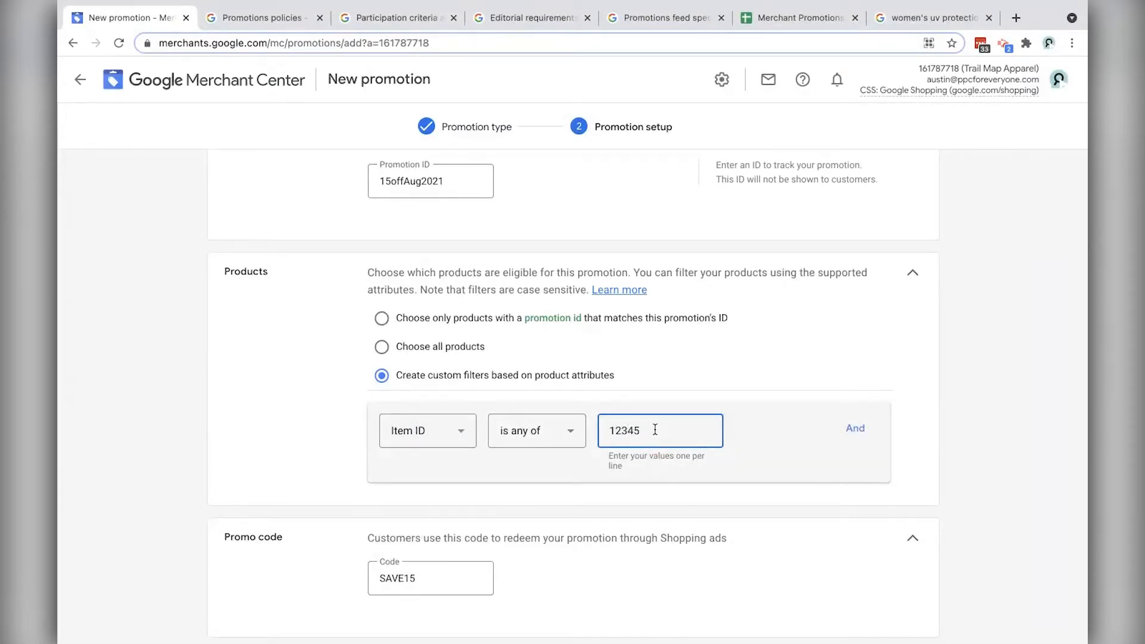
{"action": "double_click", "coordinate": [654, 430]}
{"action": "key", "text": "BackSpace"}
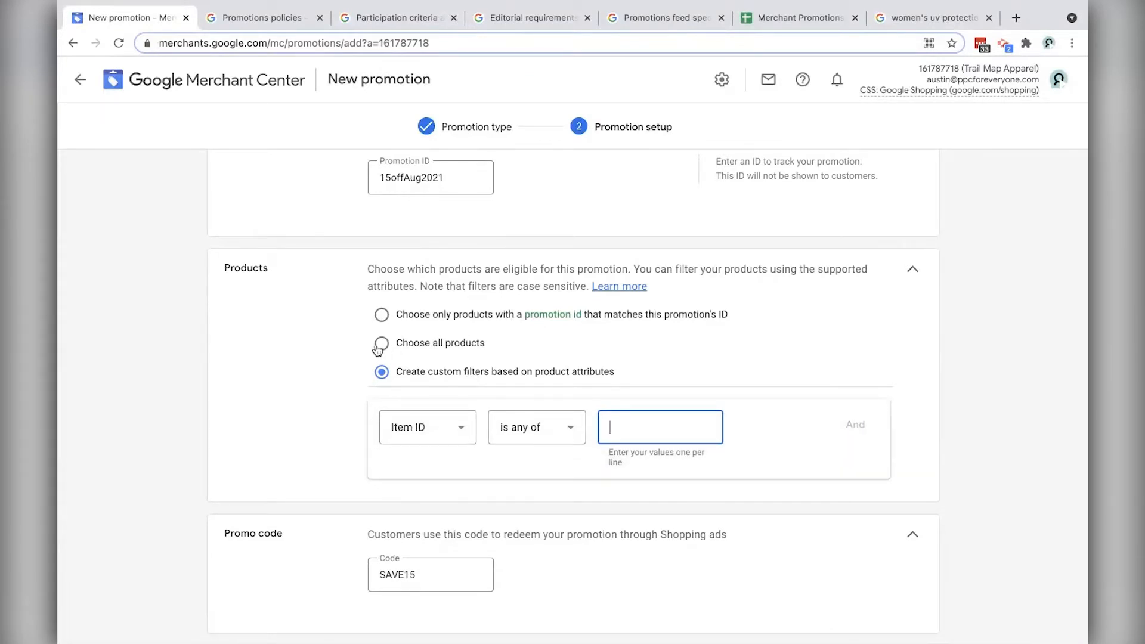
Step: Apply the promotion to all products instead of matching promotion ids
{"action": "left_click", "coordinate": [382, 344]}
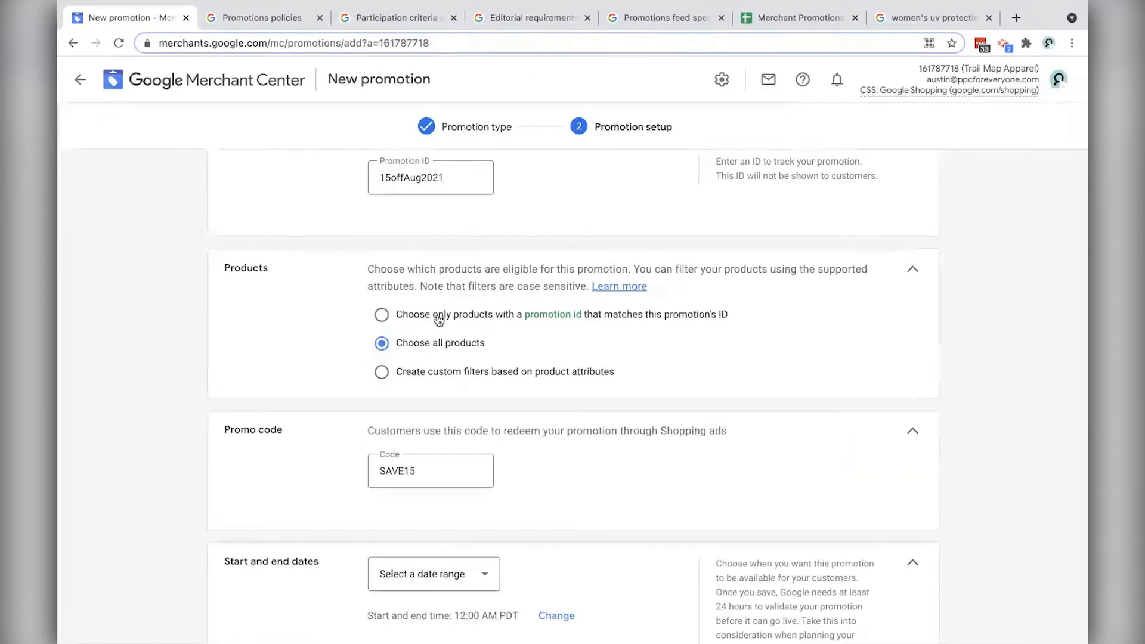
{"action": "left_click_drag", "start_coordinate": [583, 315], "coordinate": [526, 320]}
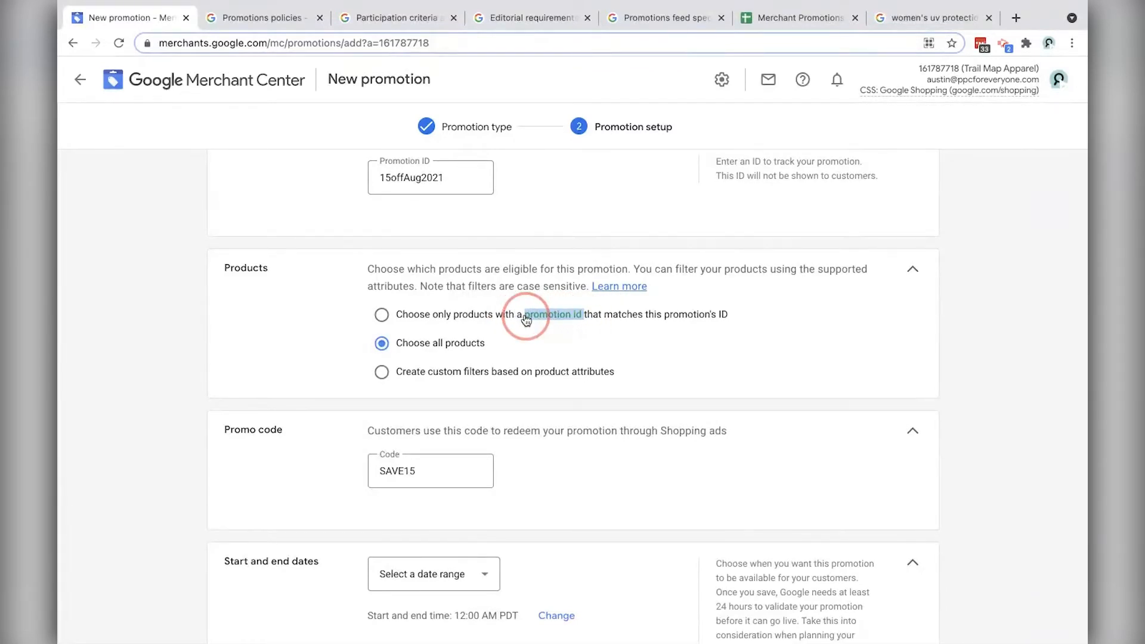
{"action": "left_click", "coordinate": [526, 321]}
{"action": "left_click", "coordinate": [416, 347]}
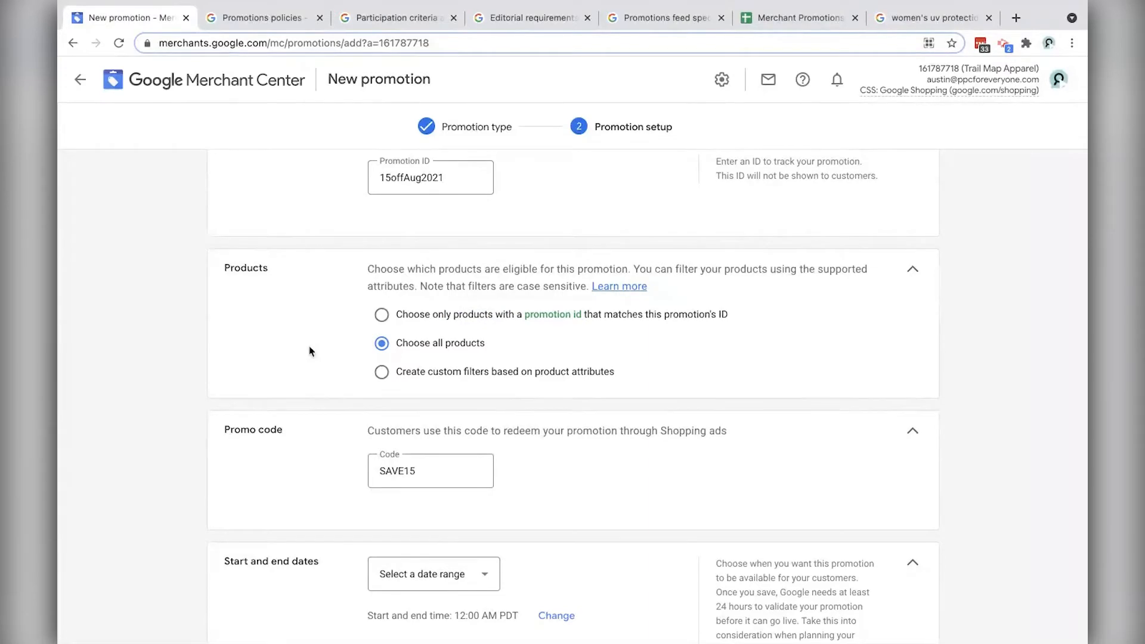
{"action": "scroll", "coordinate": [310, 351], "scroll_direction": "down", "scroll_amount": 2}
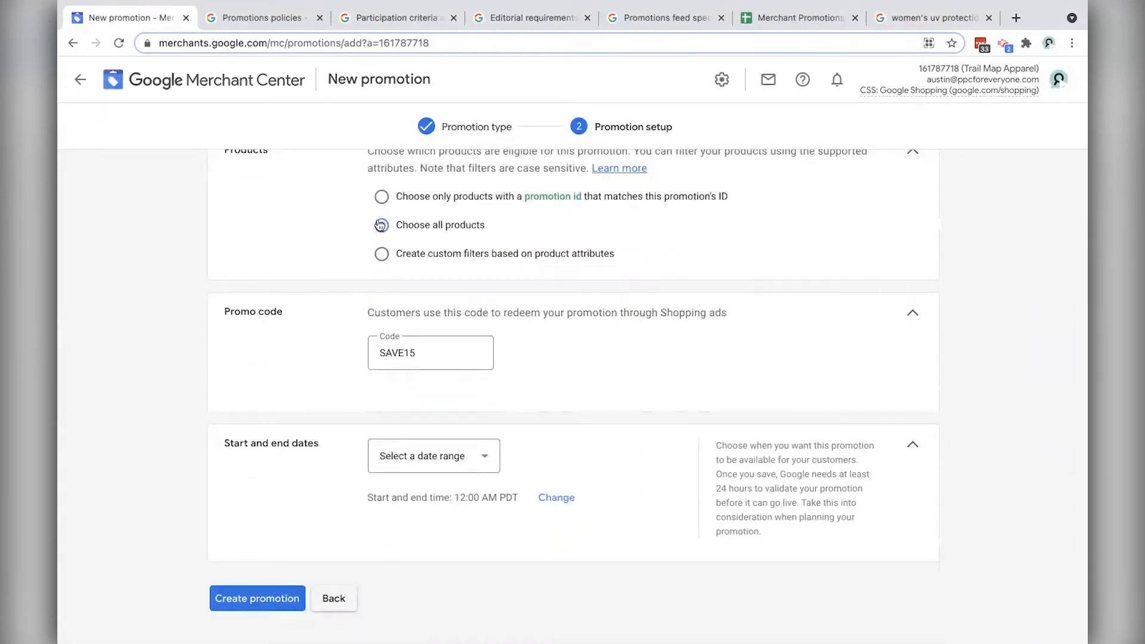
{"action": "scroll", "coordinate": [317, 387], "scroll_direction": "down", "scroll_amount": 1}
Step: Set the promotion date range to Aug 18–25, 2021
{"action": "left_click", "coordinate": [429, 405]}
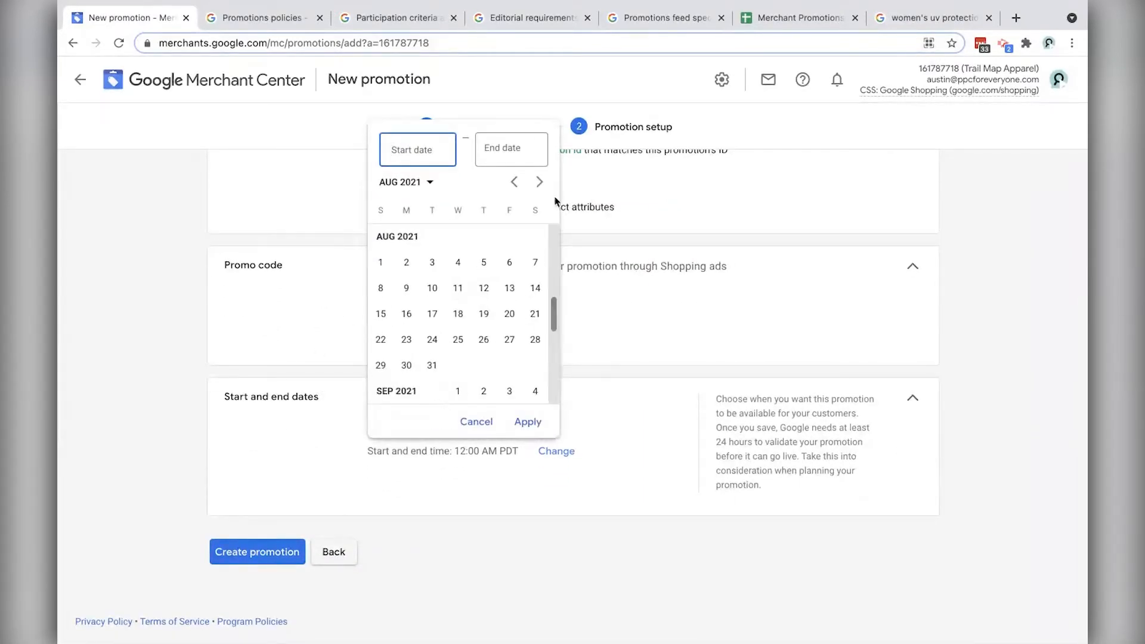
{"action": "left_click", "coordinate": [458, 314]}
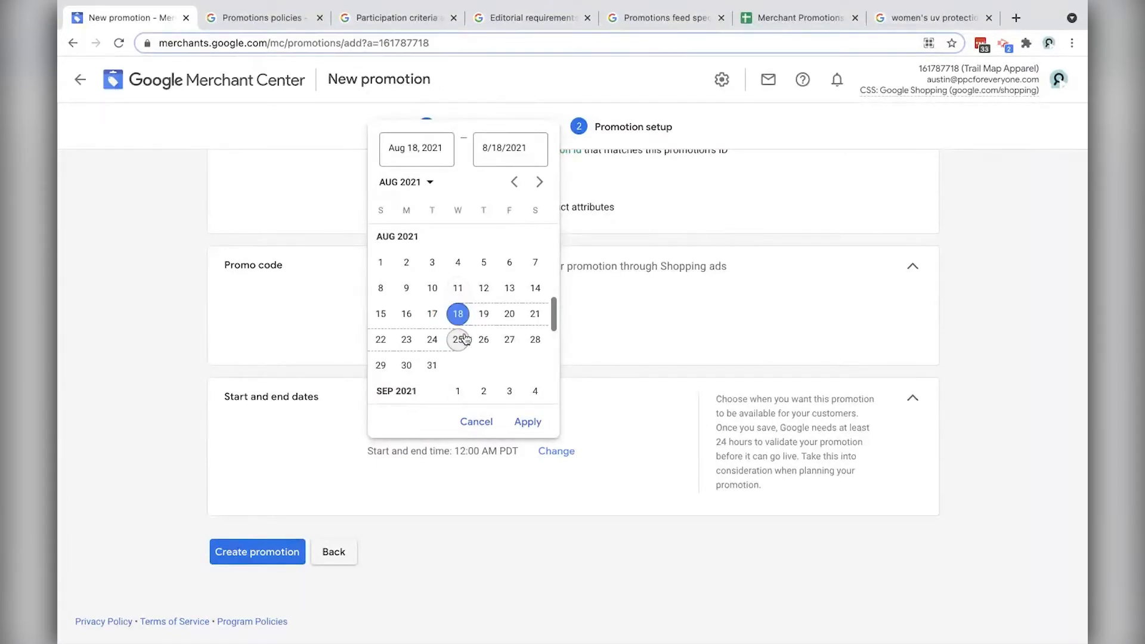
{"action": "left_click", "coordinate": [465, 339]}
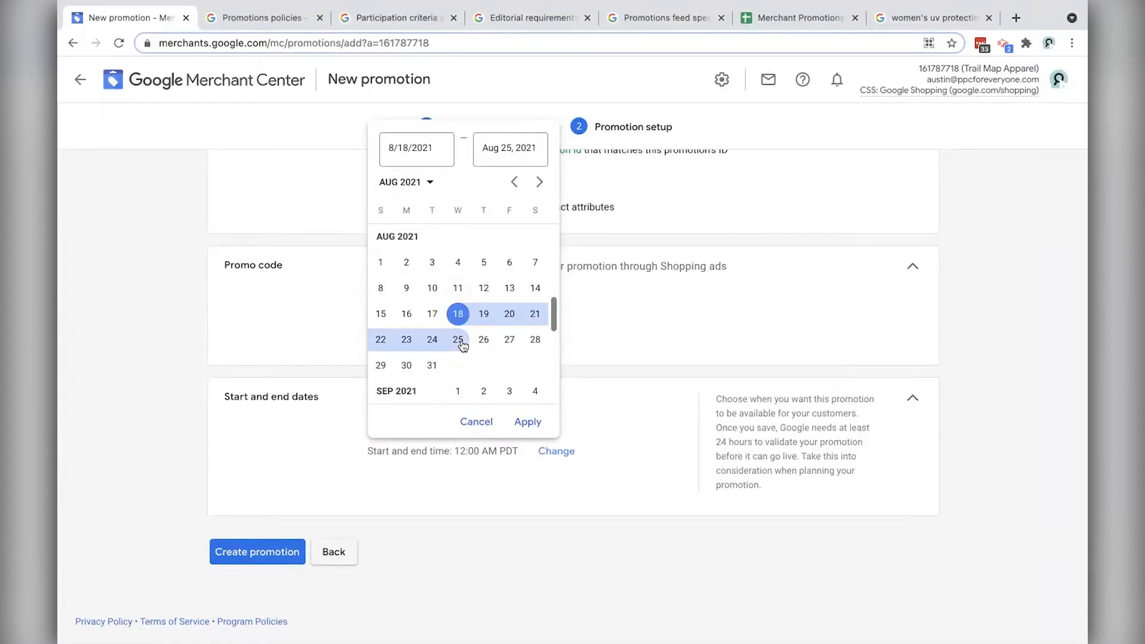
{"action": "left_click", "coordinate": [528, 424]}
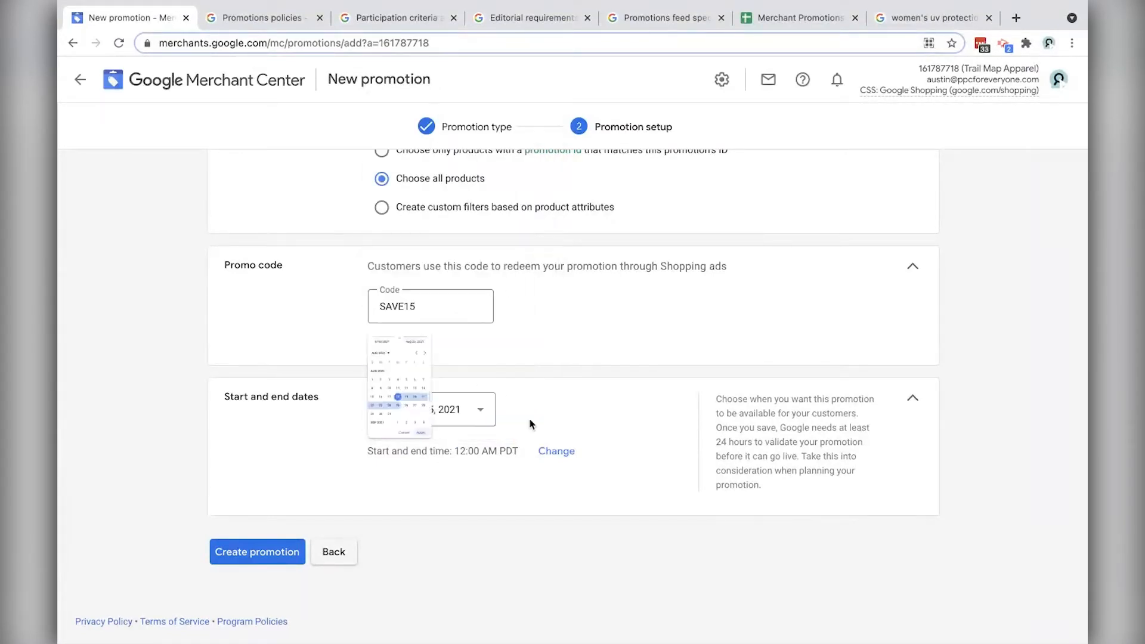
Step: Set start time 12:00 AM and end time 11:00 PM, then create the promotion
{"action": "left_click", "coordinate": [557, 454]}
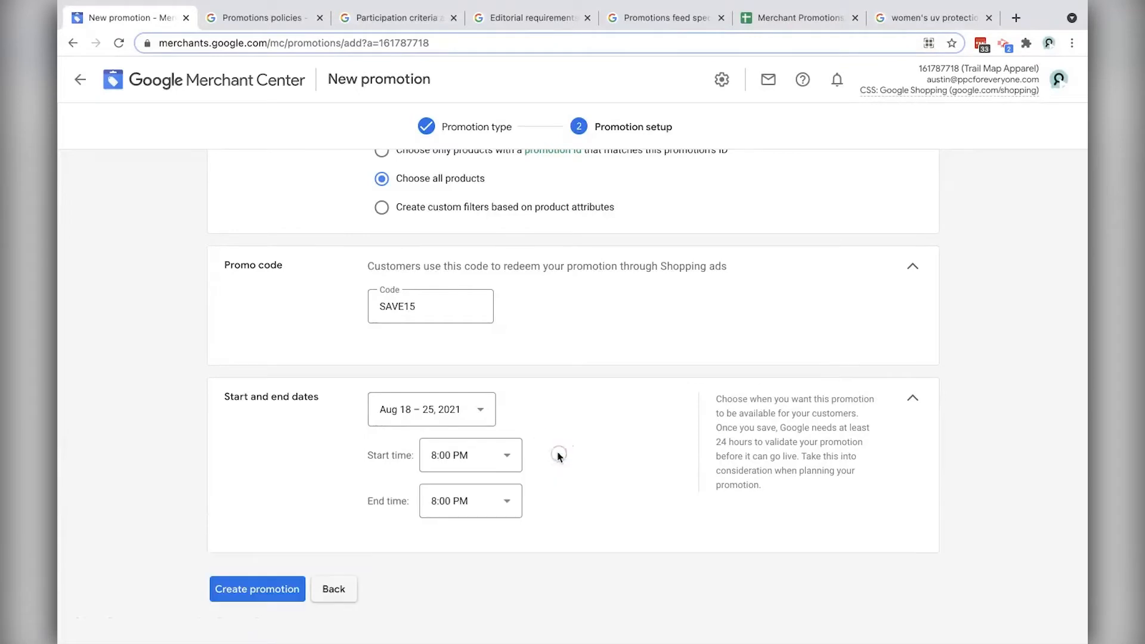
{"action": "left_click", "coordinate": [478, 458]}
{"action": "scroll", "coordinate": [484, 274], "scroll_direction": "up", "scroll_amount": 6}
{"action": "scroll", "coordinate": [479, 285], "scroll_direction": "down", "scroll_amount": 4}
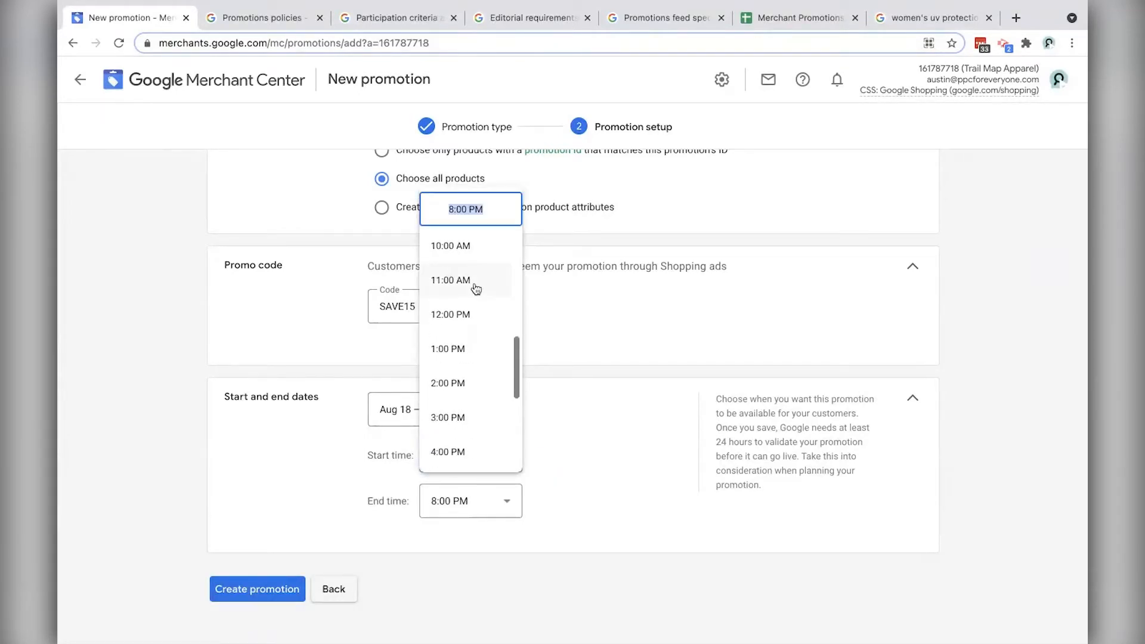
{"action": "scroll", "coordinate": [475, 288], "scroll_direction": "up", "scroll_amount": 6}
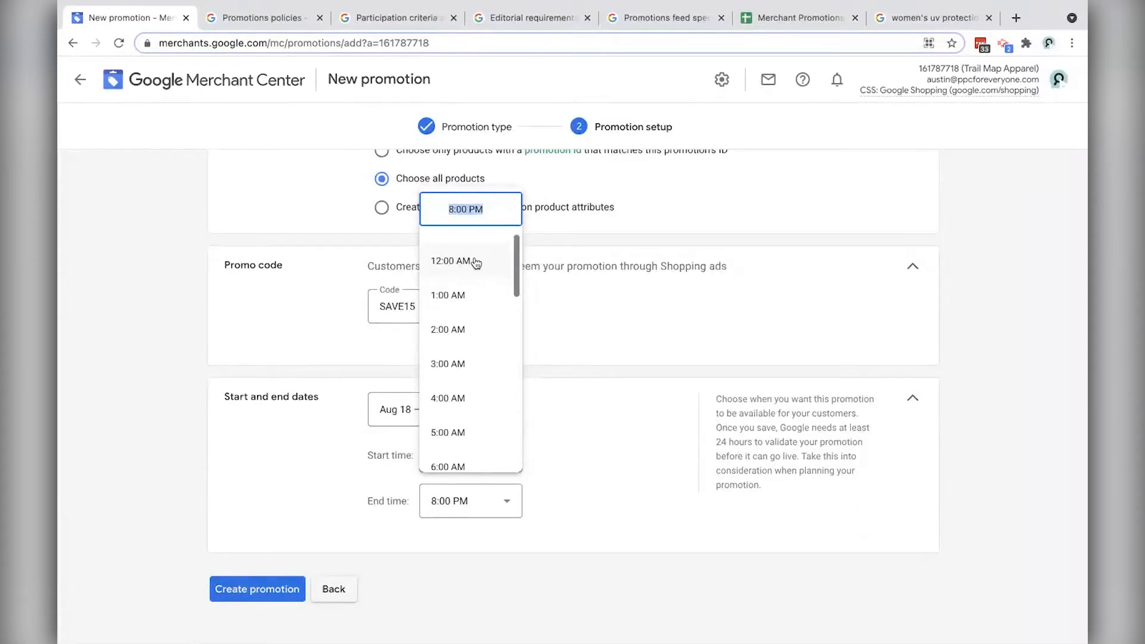
{"action": "left_click", "coordinate": [475, 263]}
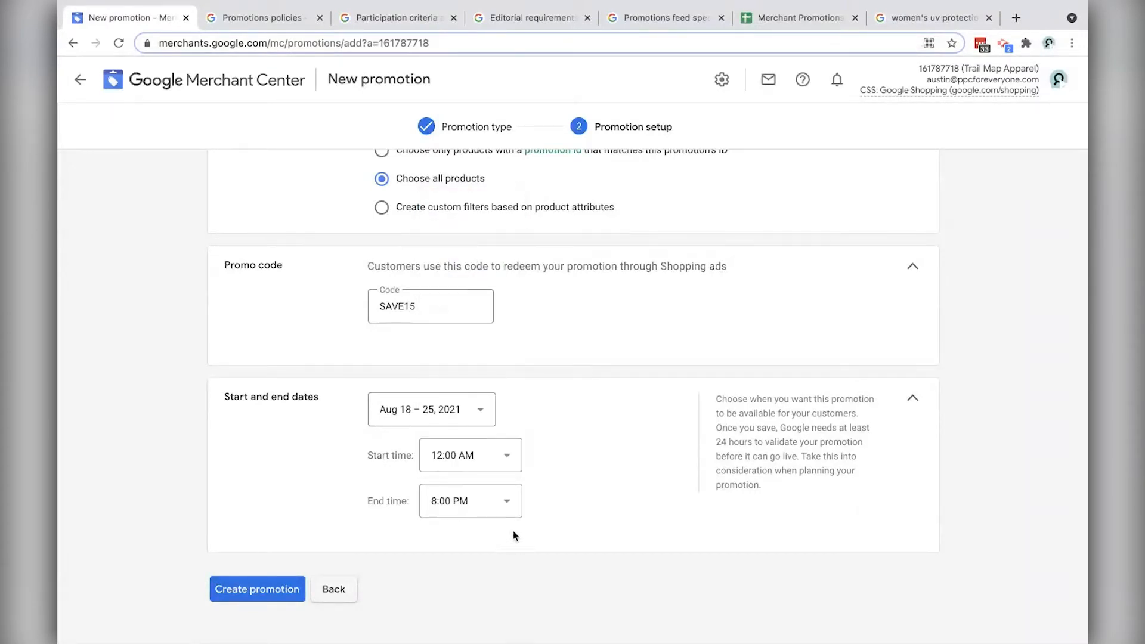
{"action": "left_click", "coordinate": [506, 501]}
{"action": "left_click", "coordinate": [480, 505]}
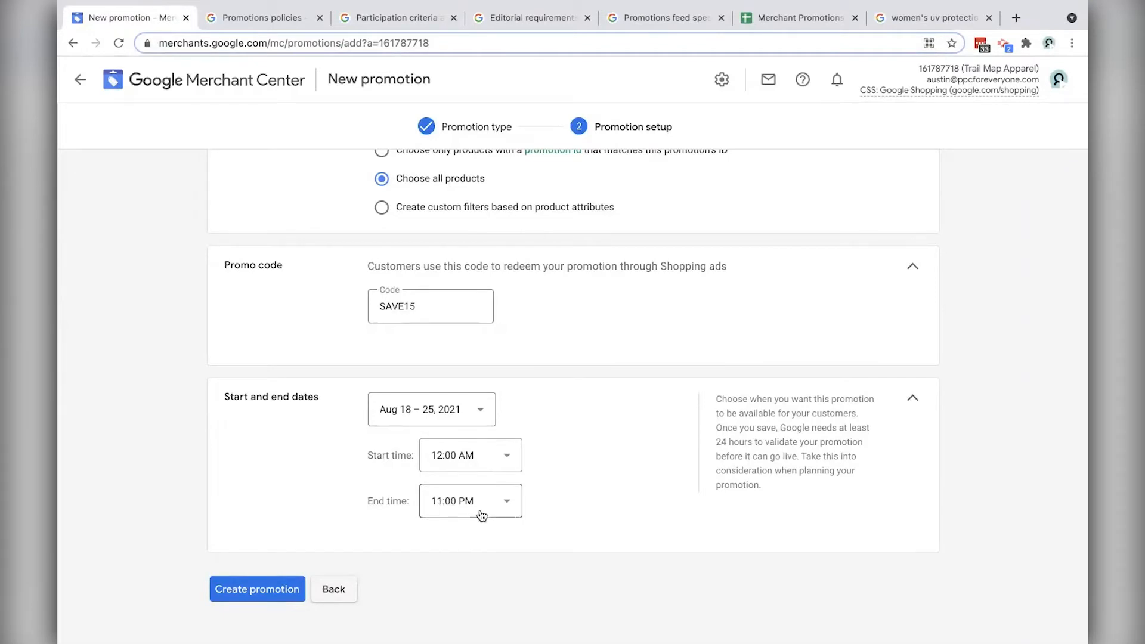
{"action": "left_click", "coordinate": [257, 592]}
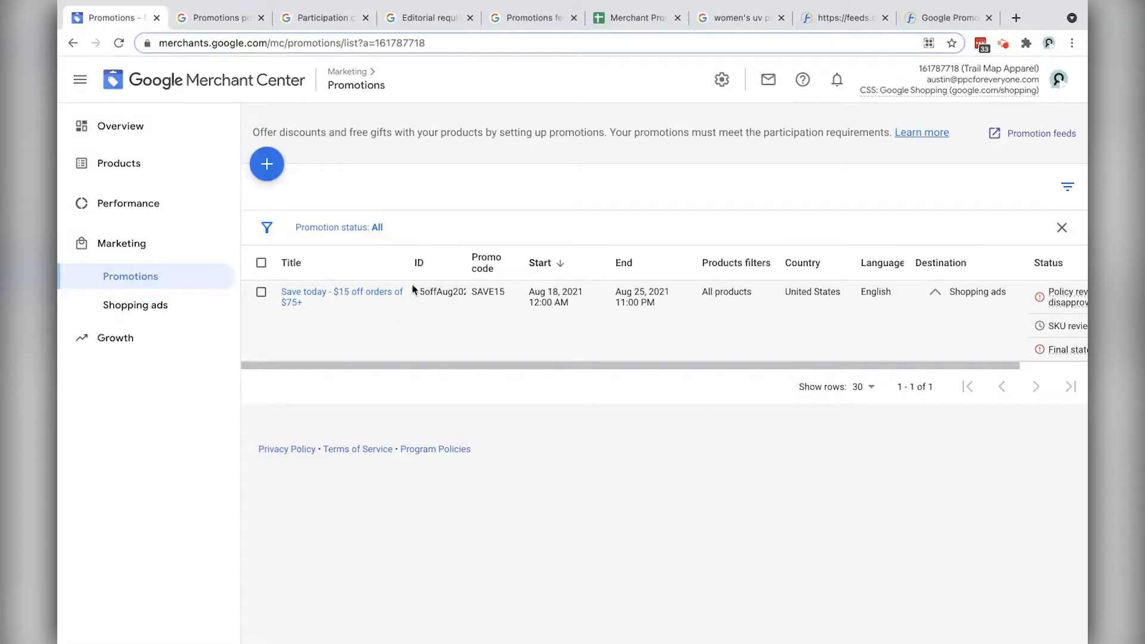
Step: Widen the promotions Title column and scroll across to read the SAVE15 promotion's status
{"action": "left_click_drag", "start_coordinate": [409, 262], "coordinate": [527, 270]}
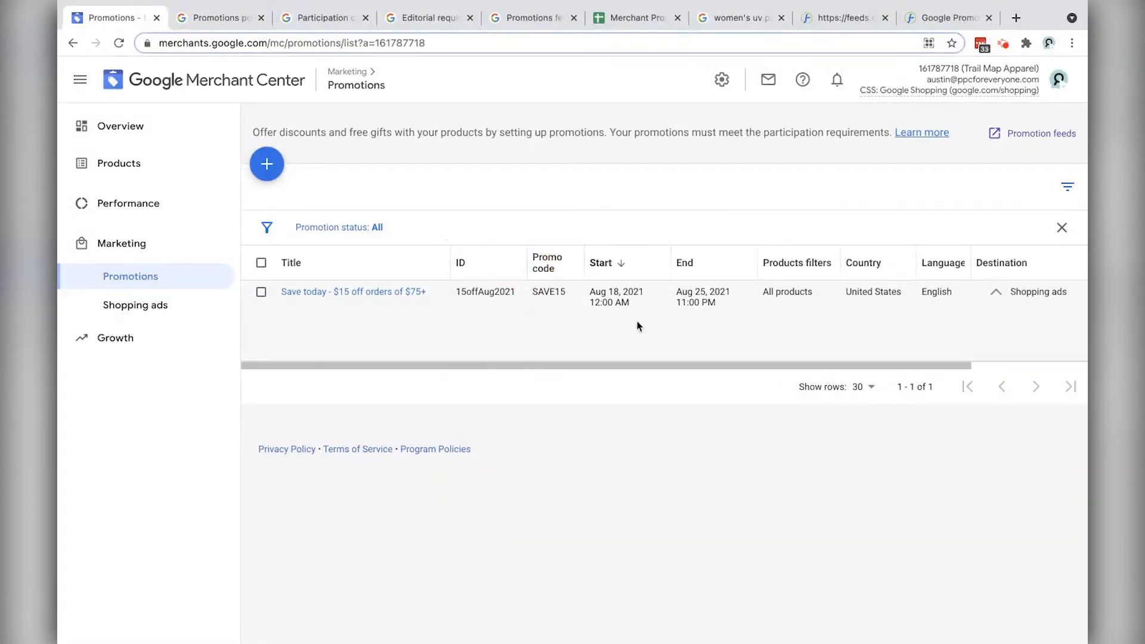
{"action": "left_click_drag", "start_coordinate": [696, 366], "coordinate": [1059, 368]}
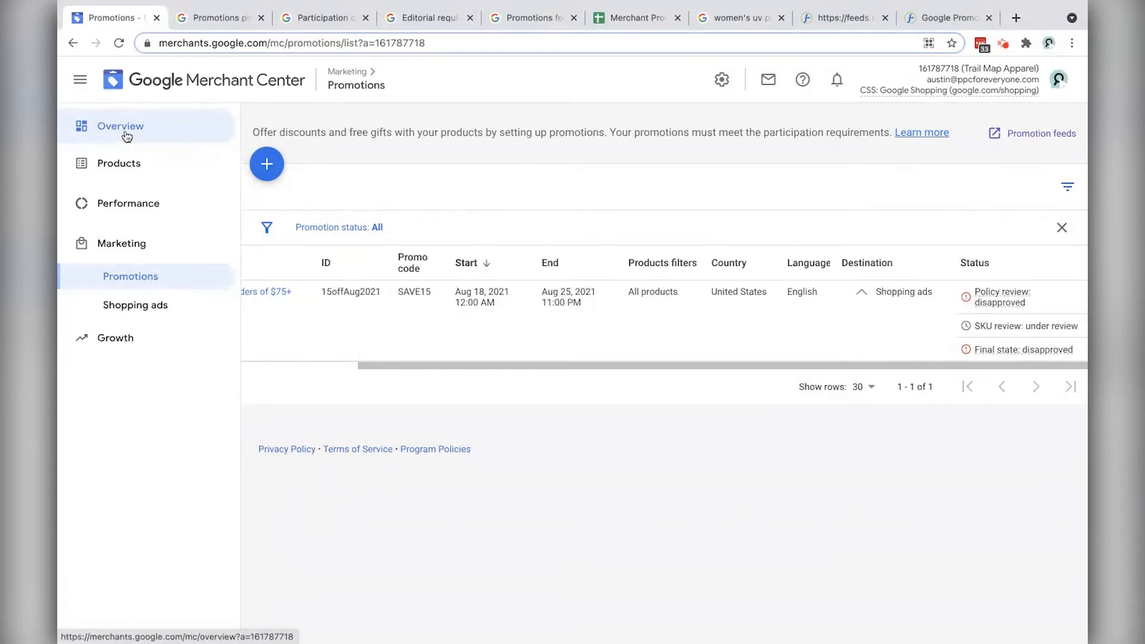
{"action": "scroll", "coordinate": [1014, 339], "scroll_direction": "left", "scroll_amount": 1}
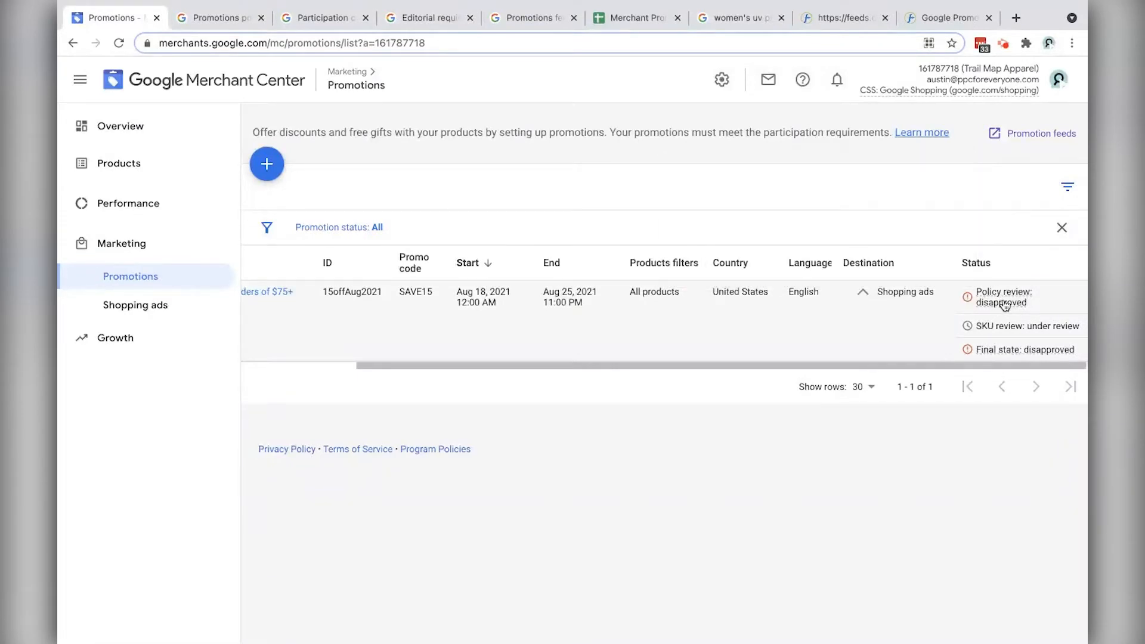
{"action": "left_click_drag", "start_coordinate": [743, 364], "coordinate": [493, 364]}
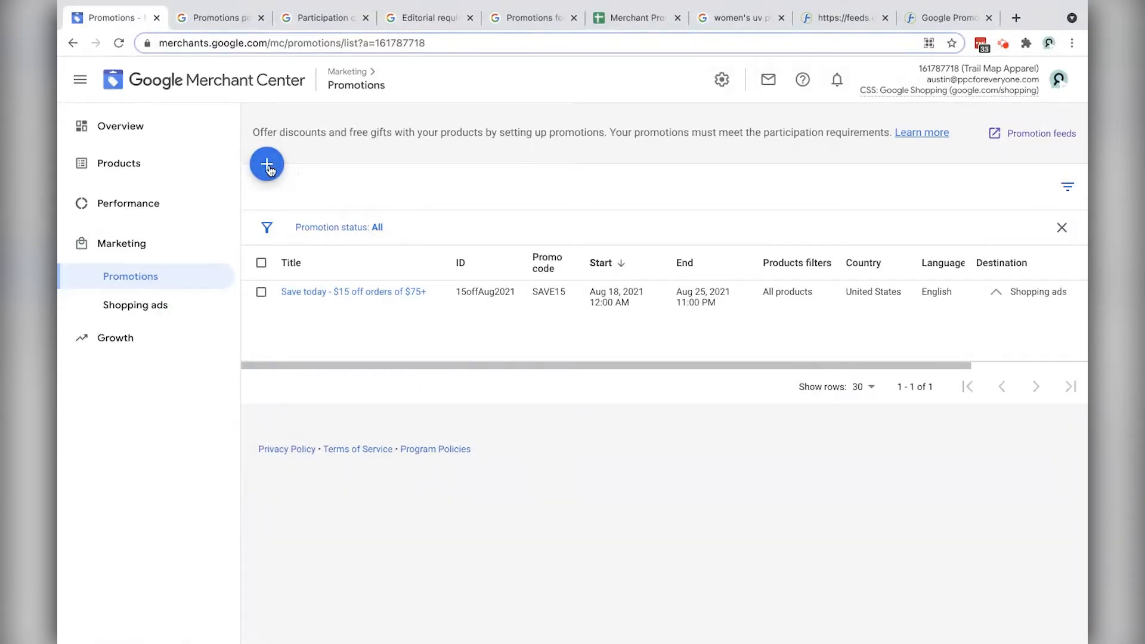
{"action": "left_click", "coordinate": [268, 170]}
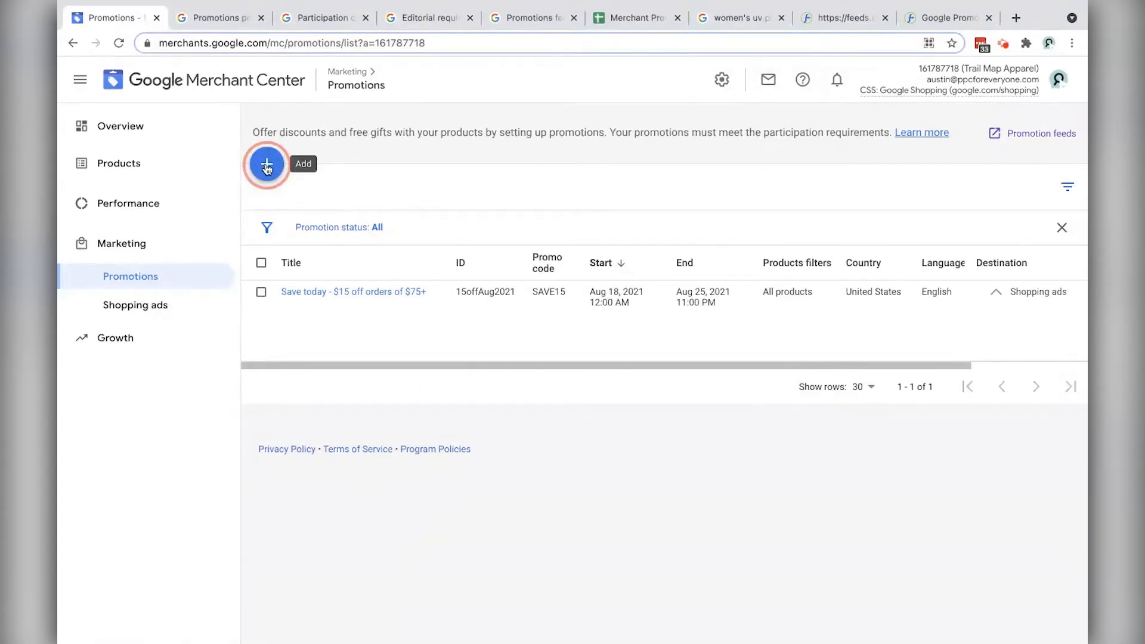
{"action": "left_click", "coordinate": [391, 185]}
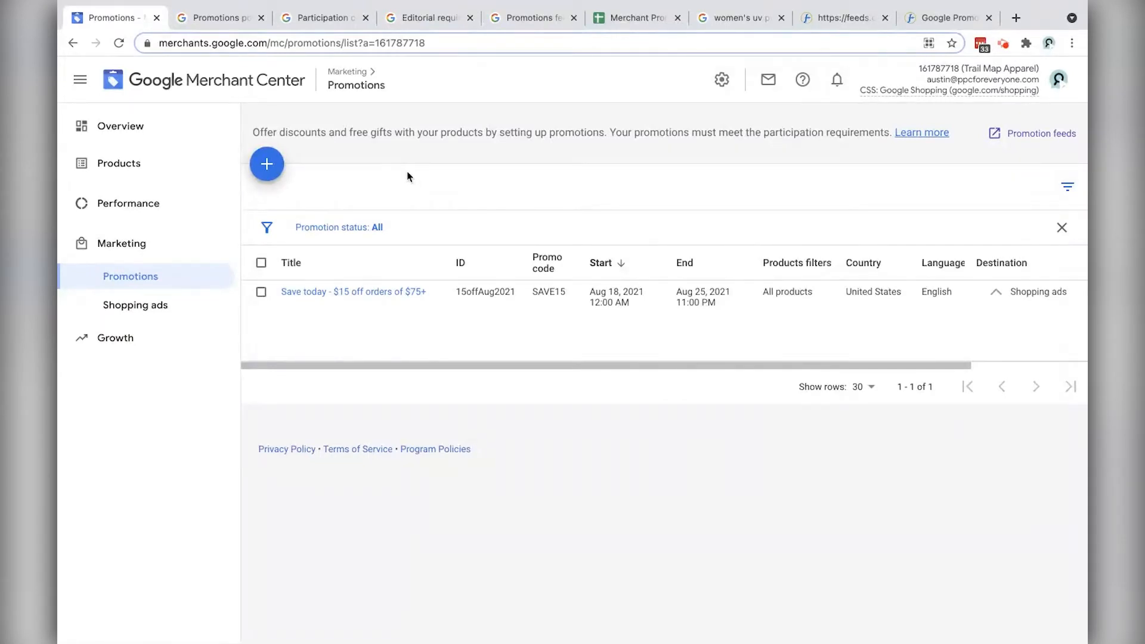
Step: Delete the DataFeedWatch_PromoFeed promotion feed
{"action": "left_click", "coordinate": [1033, 139]}
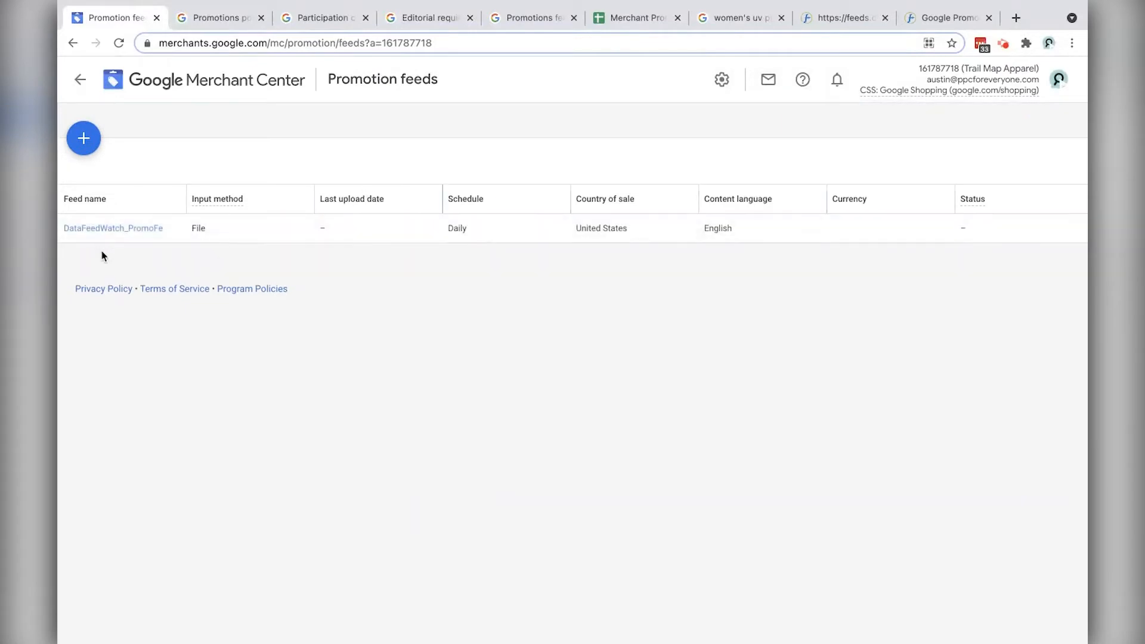
{"action": "left_click_drag", "start_coordinate": [186, 200], "coordinate": [227, 200]}
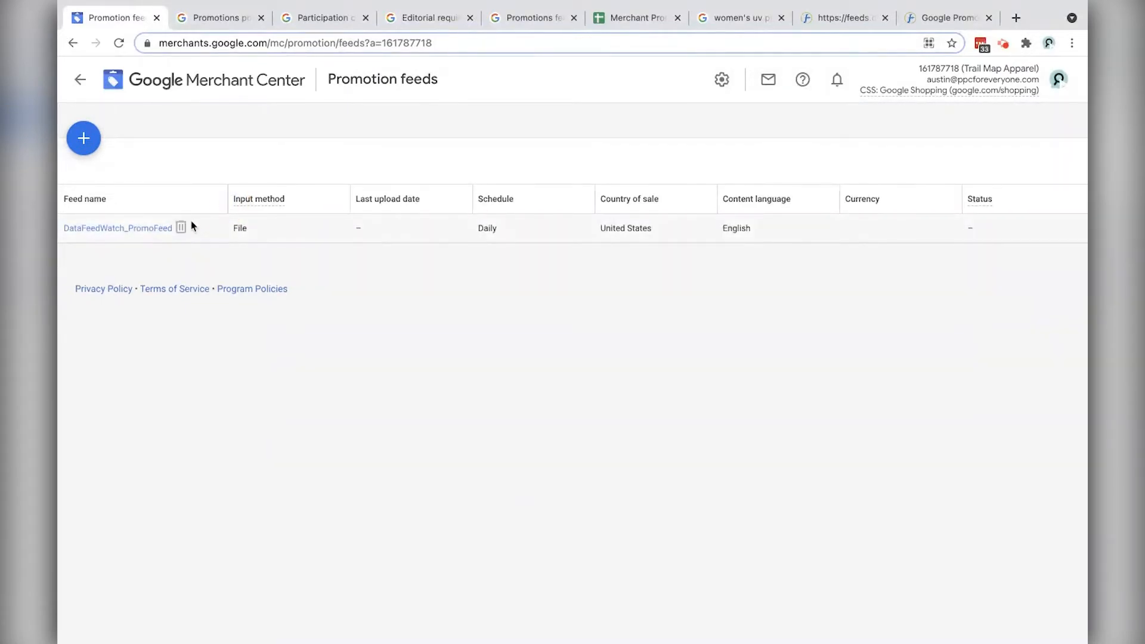
{"action": "left_click", "coordinate": [180, 228]}
{"action": "left_click", "coordinate": [718, 395]}
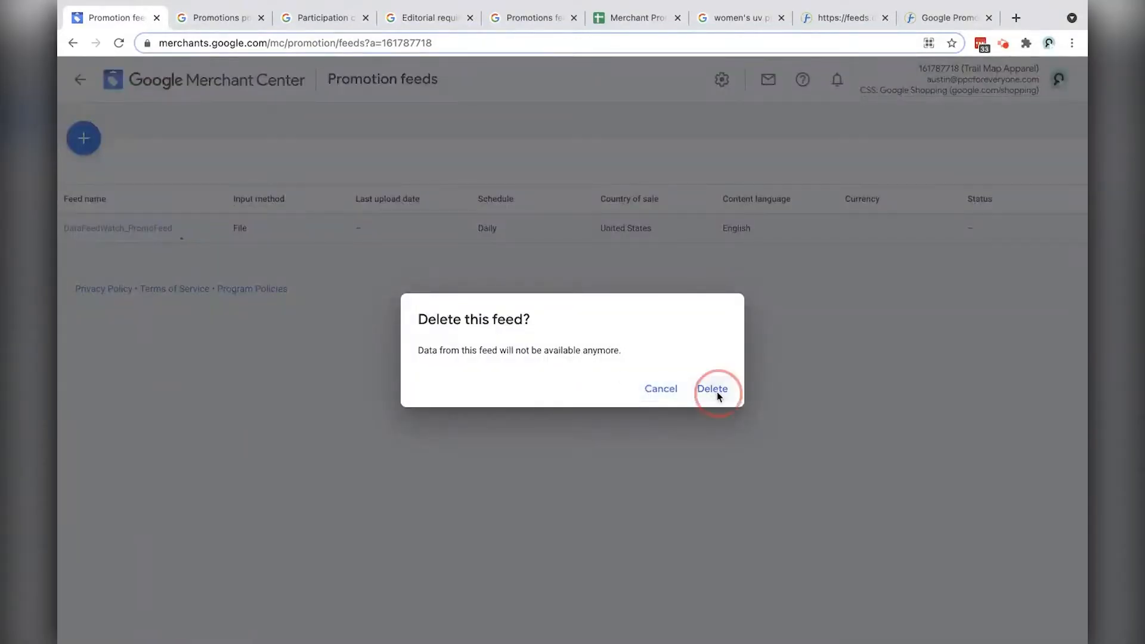
Step: Start a United States/English promotion feed named 'Google Sheets Promo Feed' using Google Sheets
{"action": "left_click", "coordinate": [84, 138]}
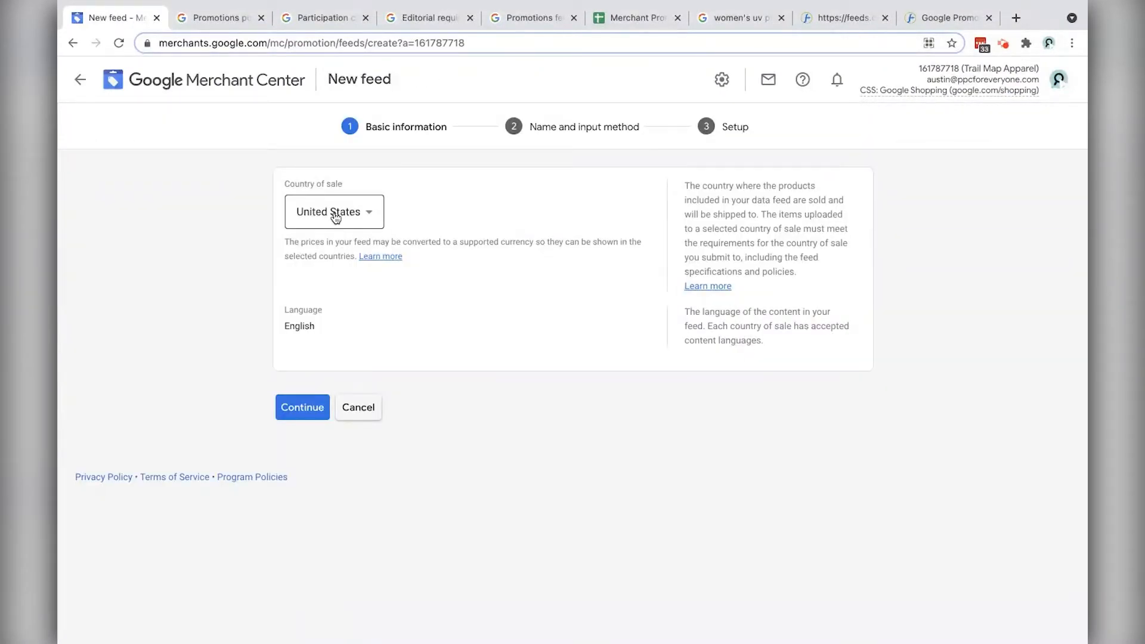
{"action": "left_click", "coordinate": [311, 406]}
{"action": "left_click", "coordinate": [327, 273]}
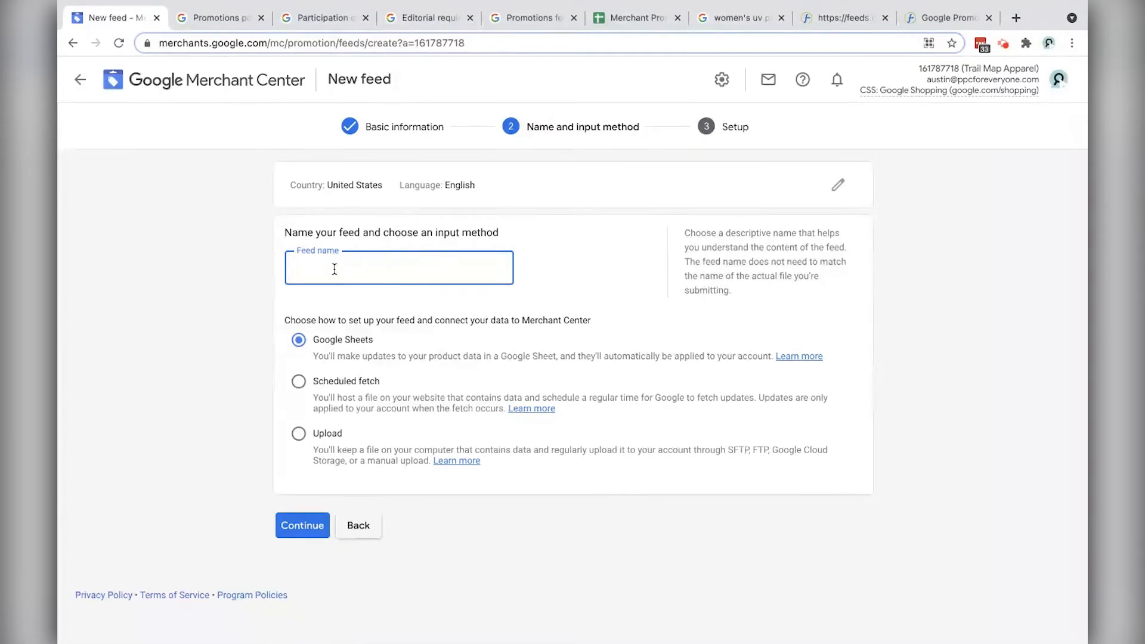
{"action": "type", "text": "Google S"}
{"action": "type", "text": "heets Promo Feed"}
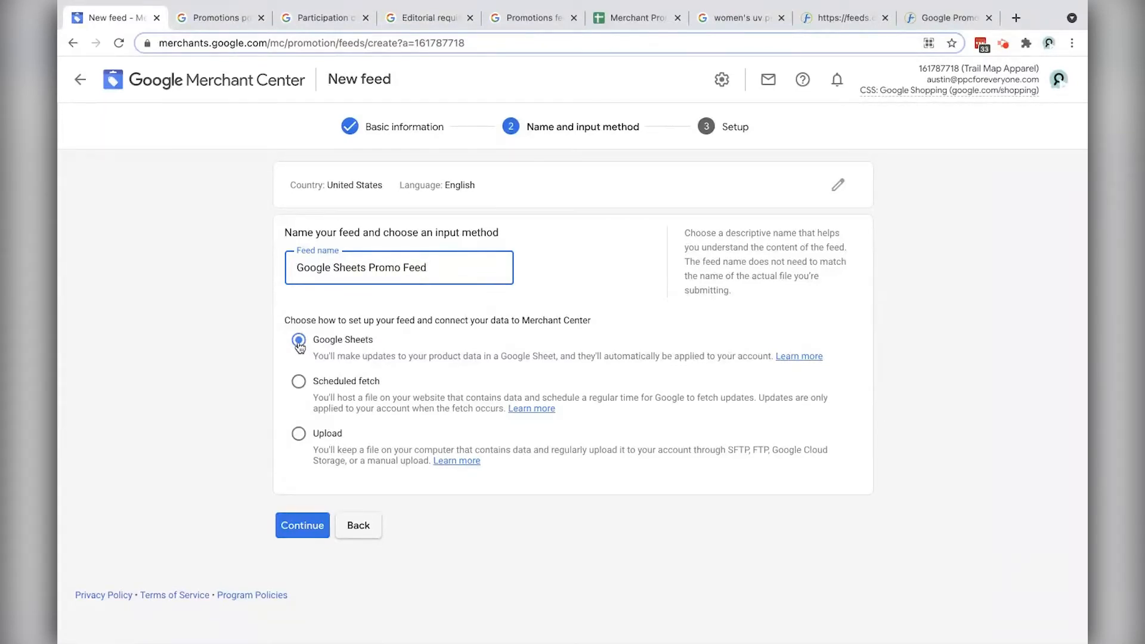
{"action": "left_click", "coordinate": [299, 341]}
{"action": "left_click", "coordinate": [310, 521]}
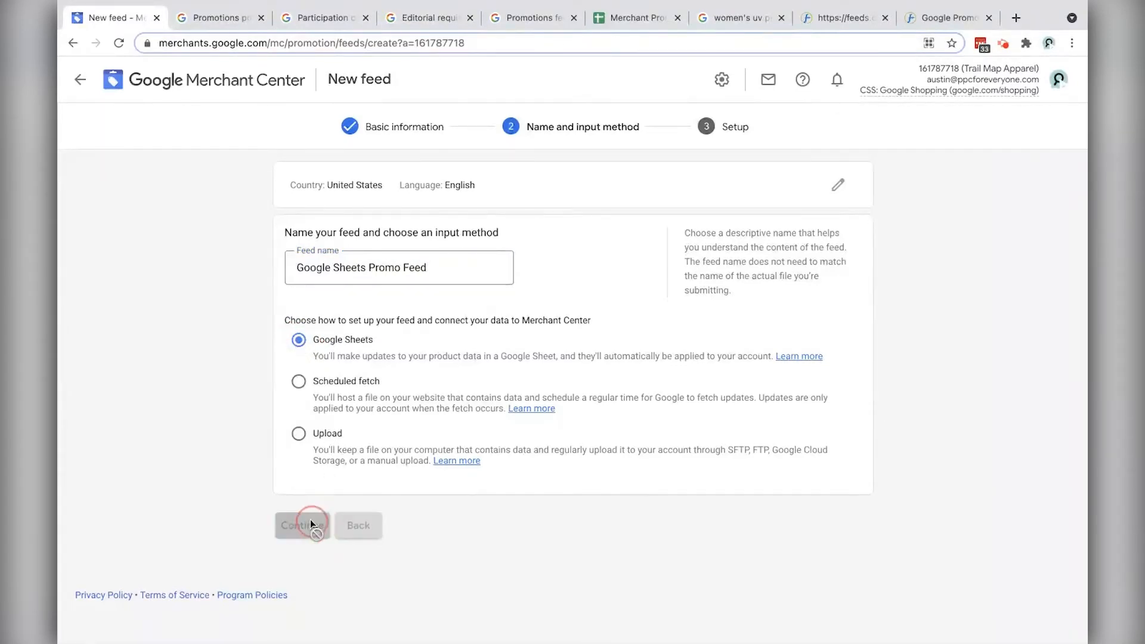
Step: Grant spreadsheet access and generate the feed from a new template spreadsheet
{"action": "left_click", "coordinate": [501, 342]}
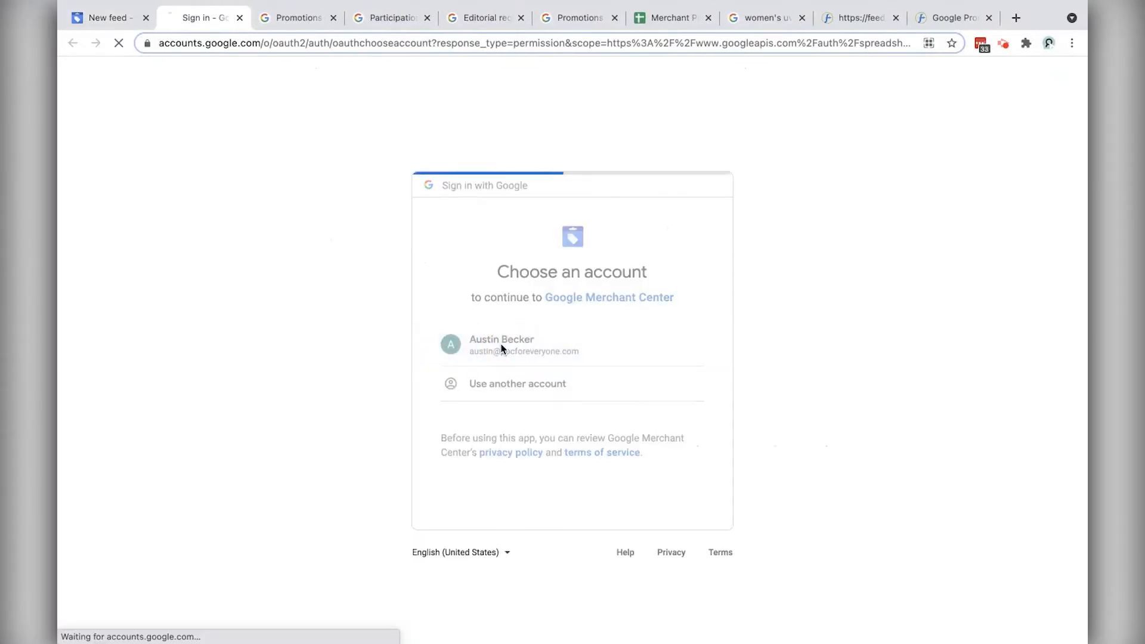
{"action": "left_click", "coordinate": [685, 532]}
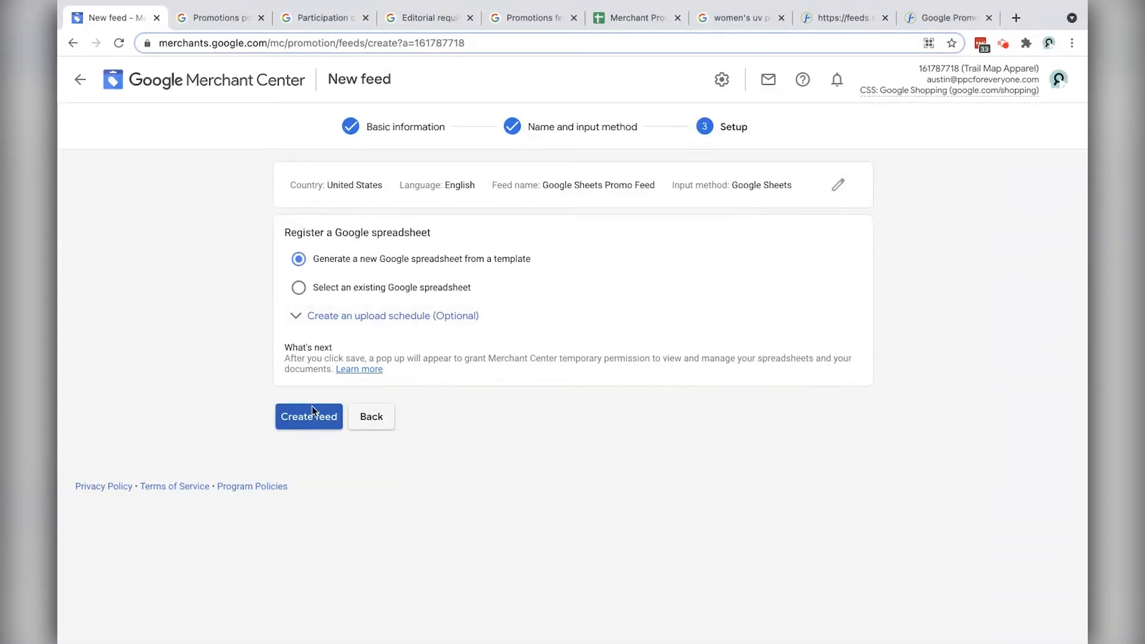
{"action": "left_click", "coordinate": [305, 420]}
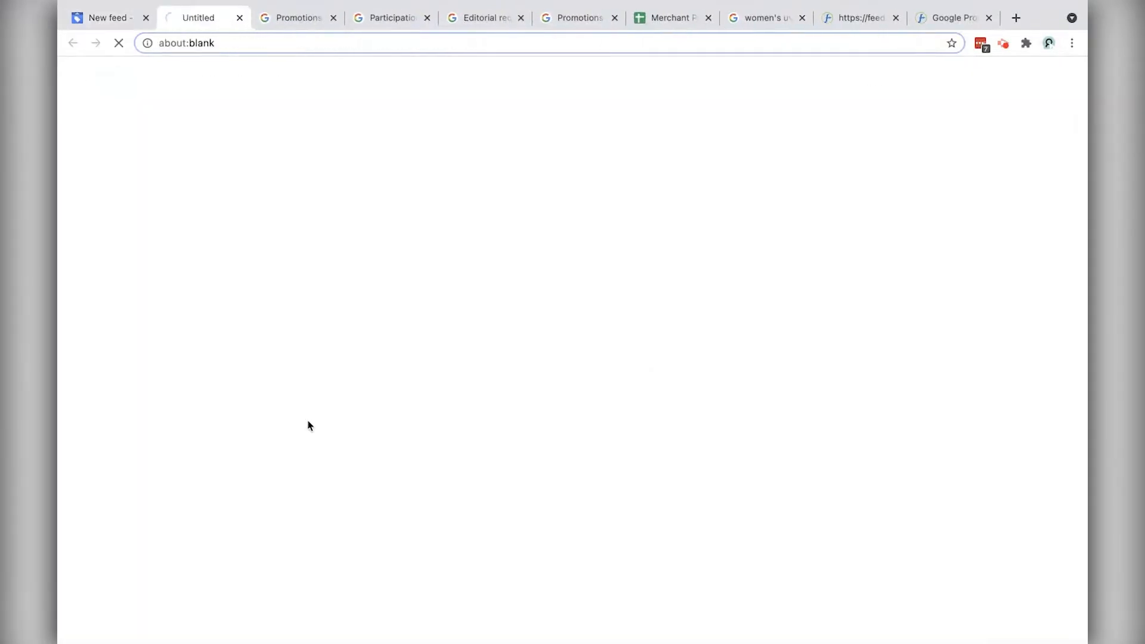
{"action": "left_click", "coordinate": [689, 543]}
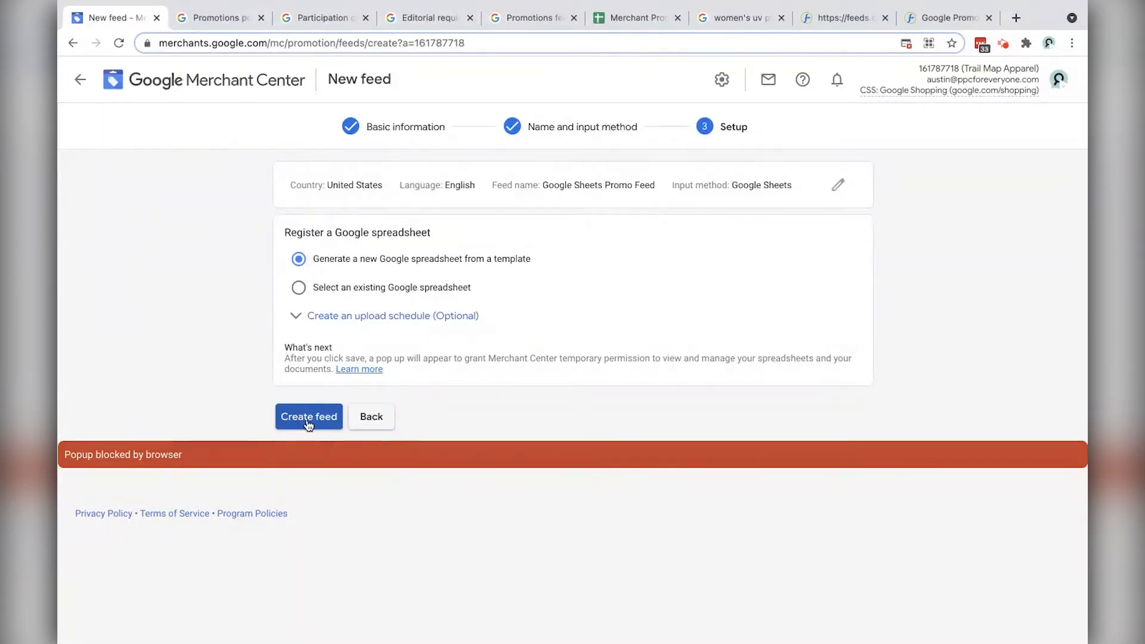
{"action": "left_click_drag", "start_coordinate": [639, 16], "coordinate": [226, 22]}
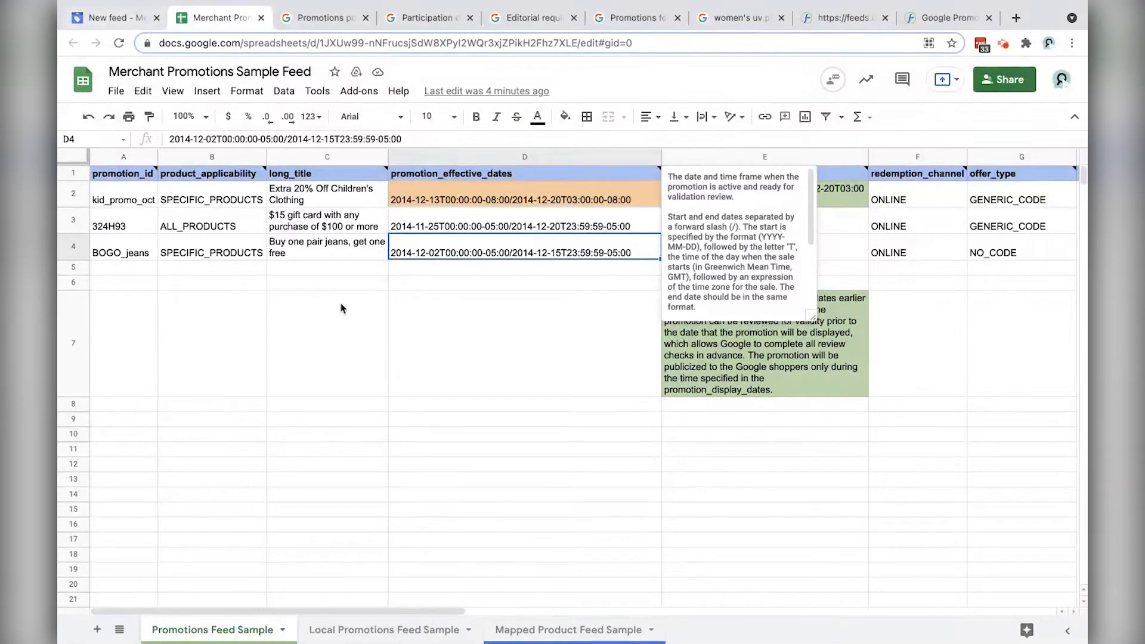
{"action": "left_click", "coordinate": [356, 309]}
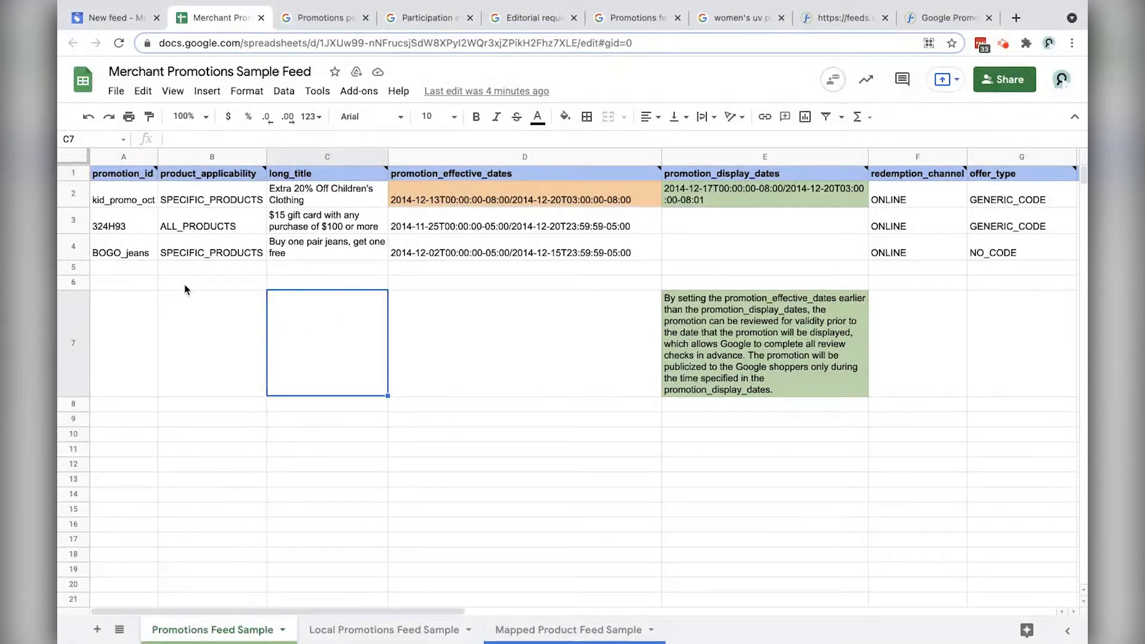
{"action": "mouse_move", "coordinate": [163, 172]}
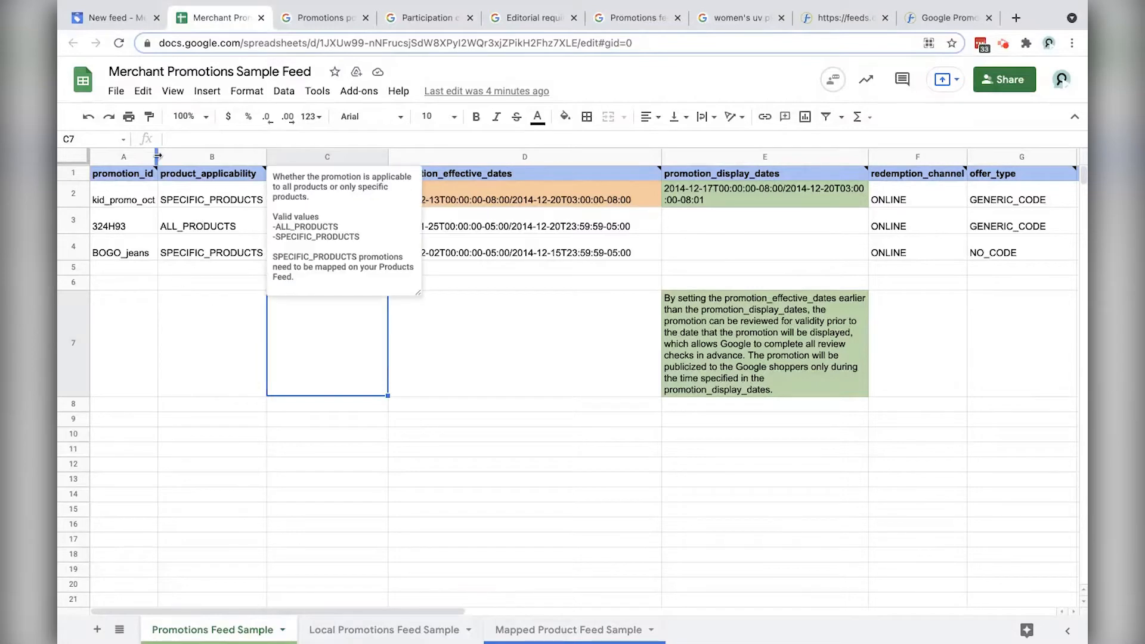
{"action": "left_click", "coordinate": [132, 271]}
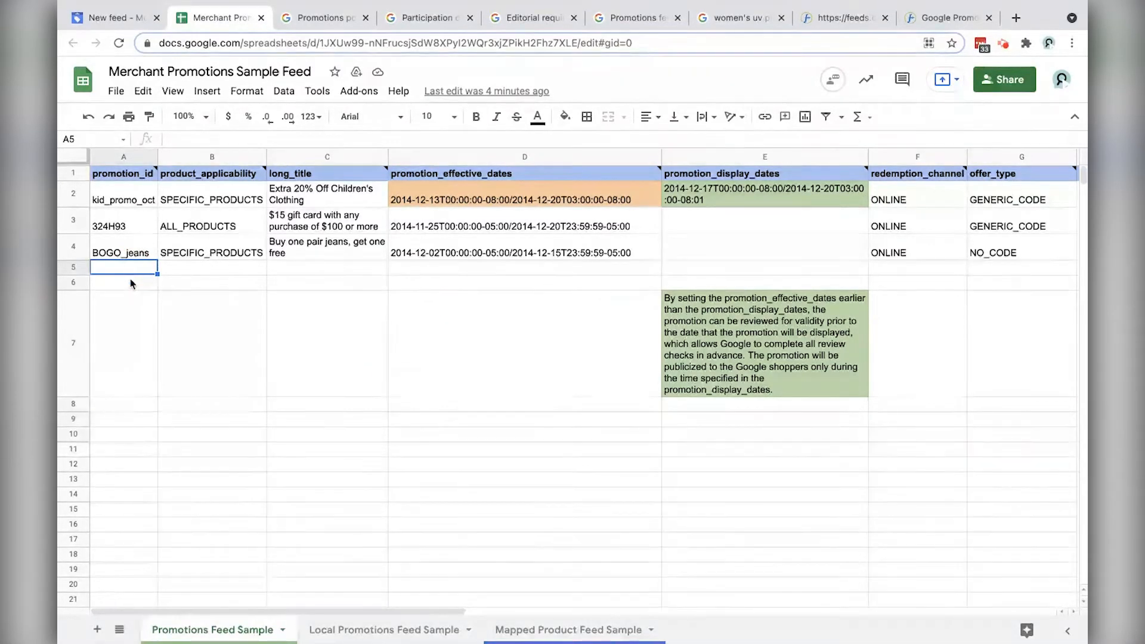
{"action": "key", "text": "Up"}
{"action": "key", "text": "Up"}
{"action": "key", "text": "Up"}
{"action": "key", "text": "Up"}
{"action": "key", "text": "Right"}
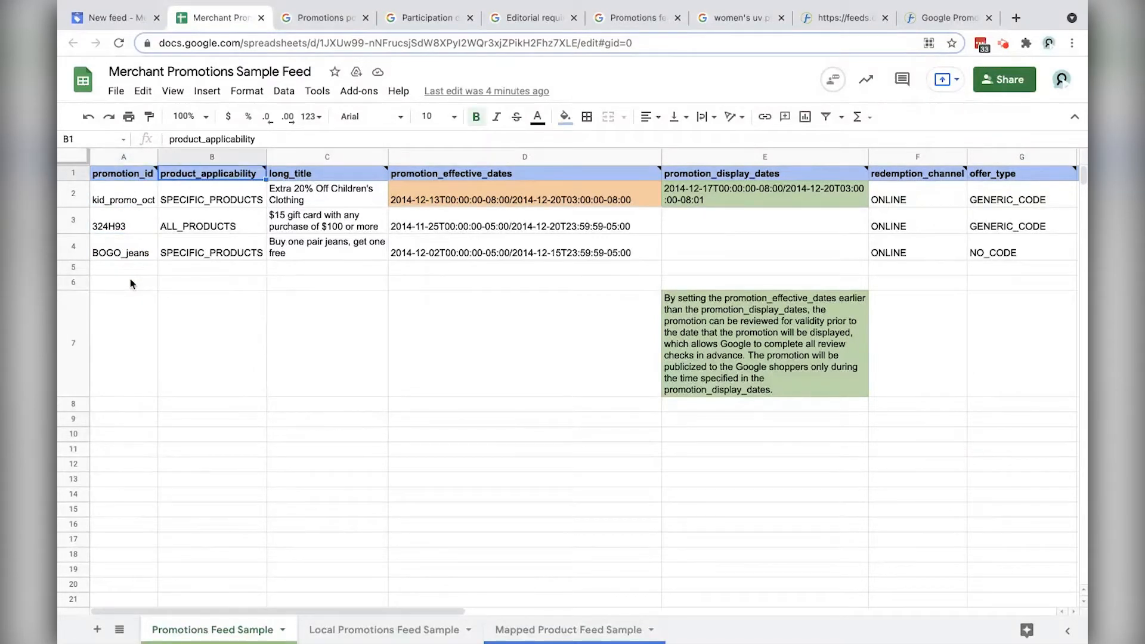
{"action": "key", "text": "Down"}
{"action": "key", "text": "Down"}
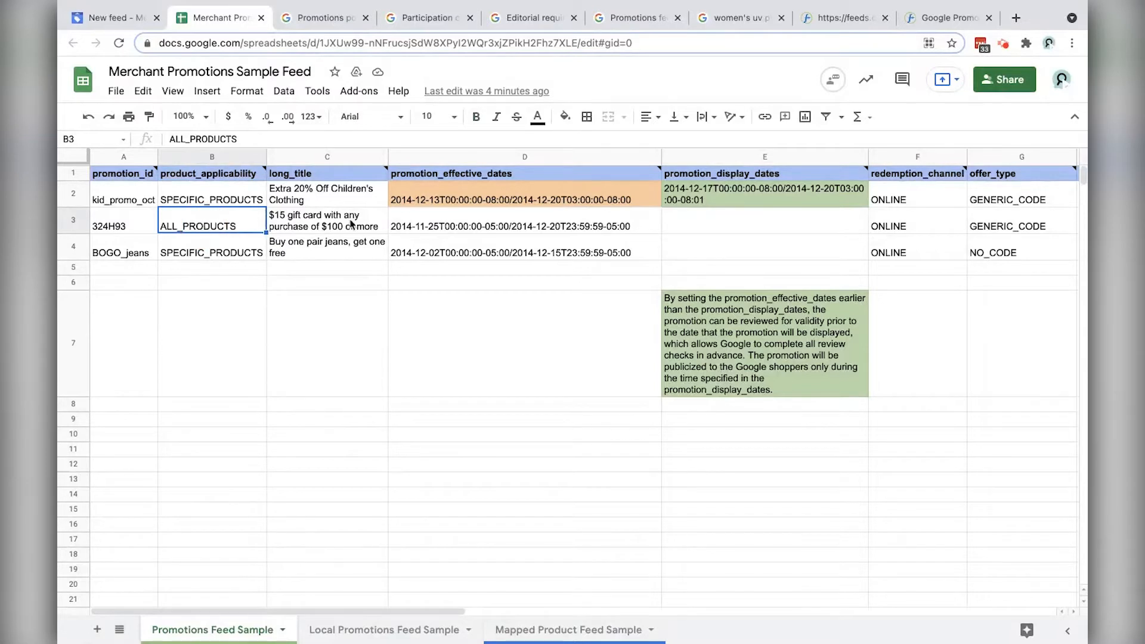
{"action": "left_click", "coordinate": [320, 225]}
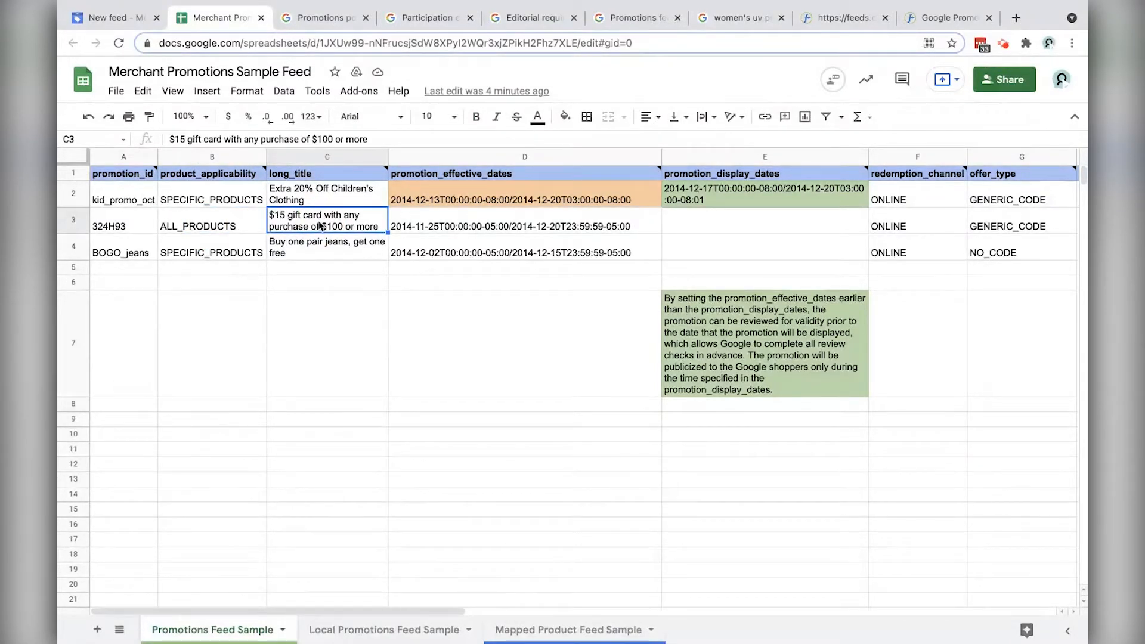
{"action": "left_click", "coordinate": [452, 228]}
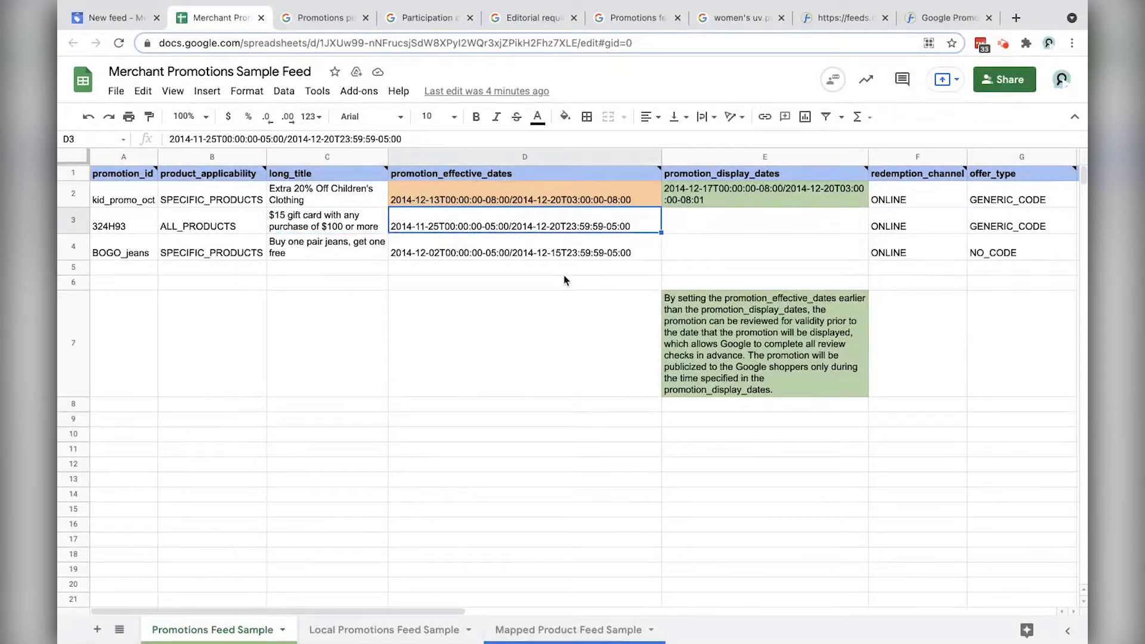
{"action": "mouse_move", "coordinate": [517, 186]}
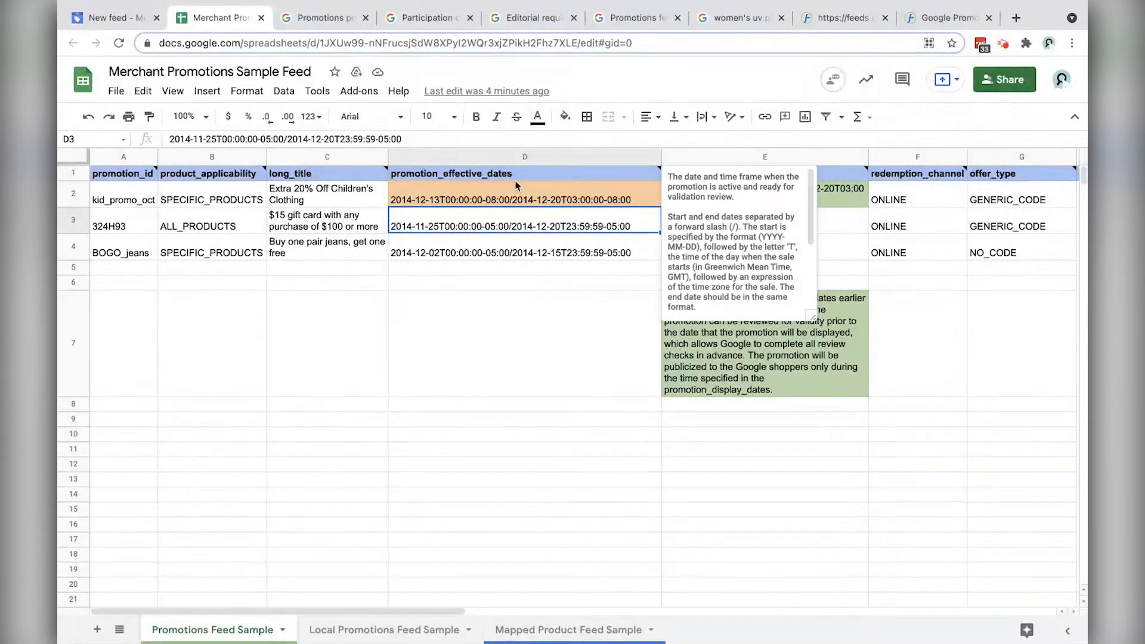
{"action": "left_click", "coordinate": [594, 345]}
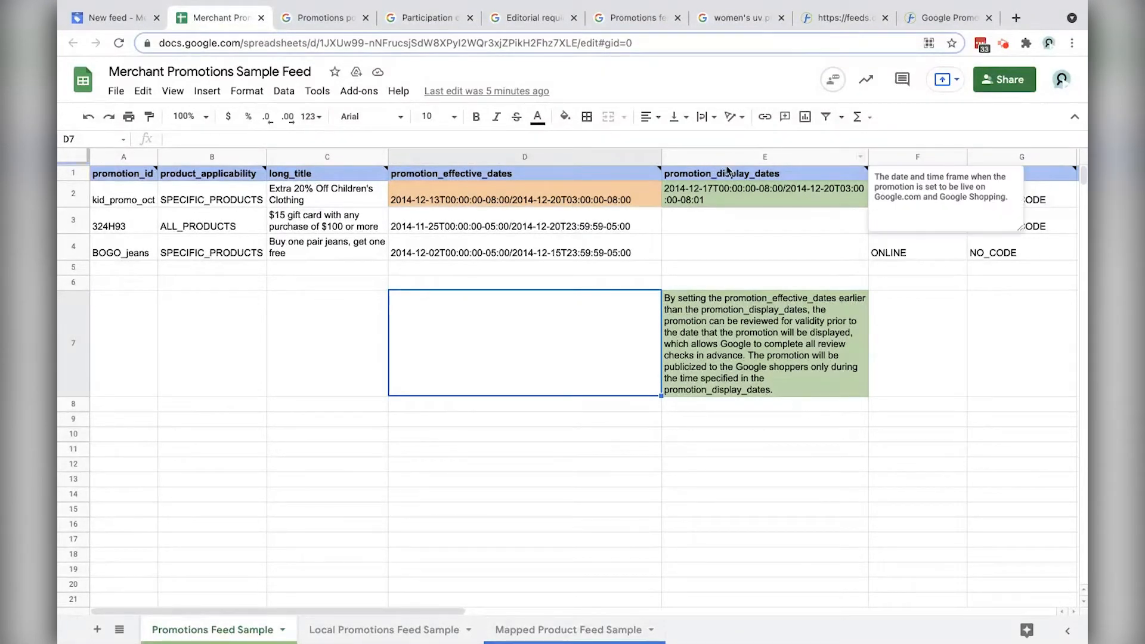
{"action": "mouse_move", "coordinate": [539, 177]}
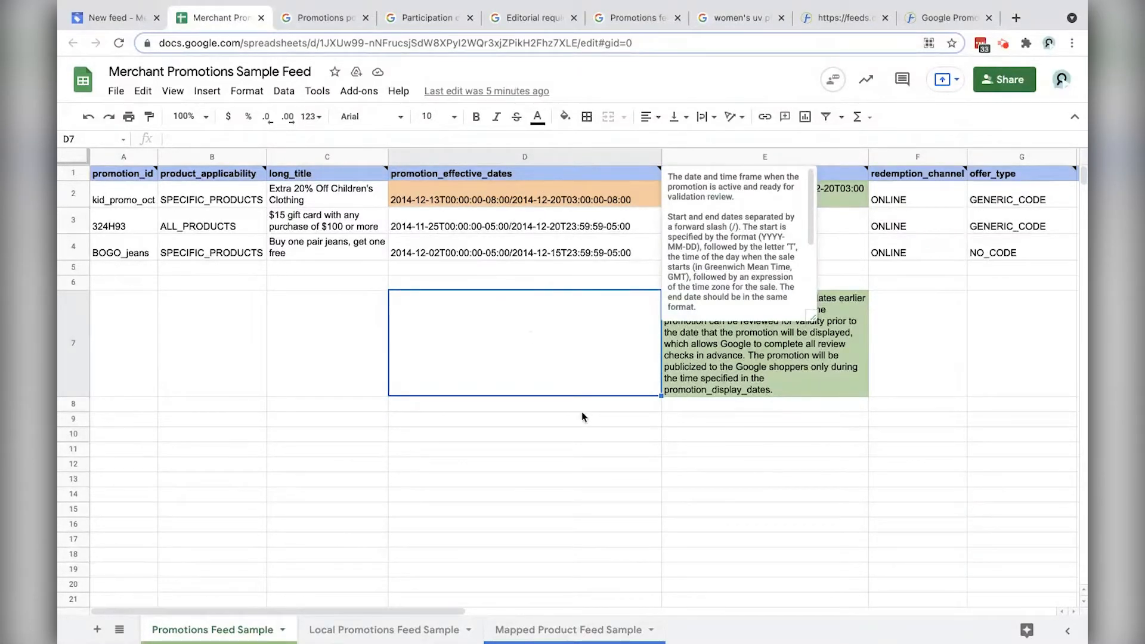
{"action": "left_click", "coordinate": [775, 480]}
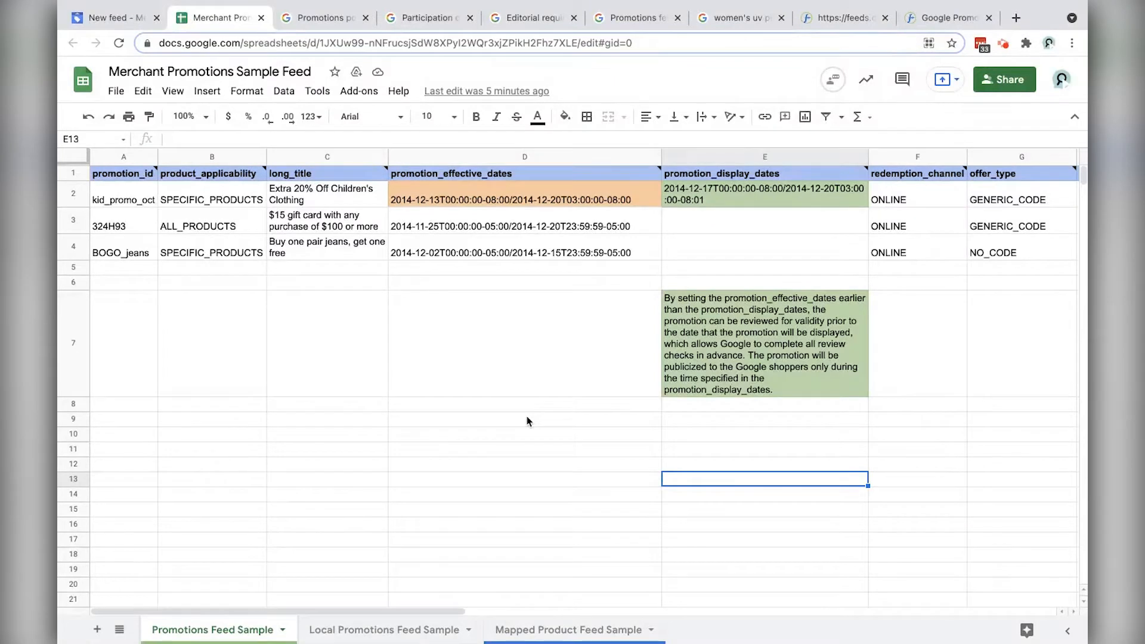
{"action": "mouse_move", "coordinate": [745, 174]}
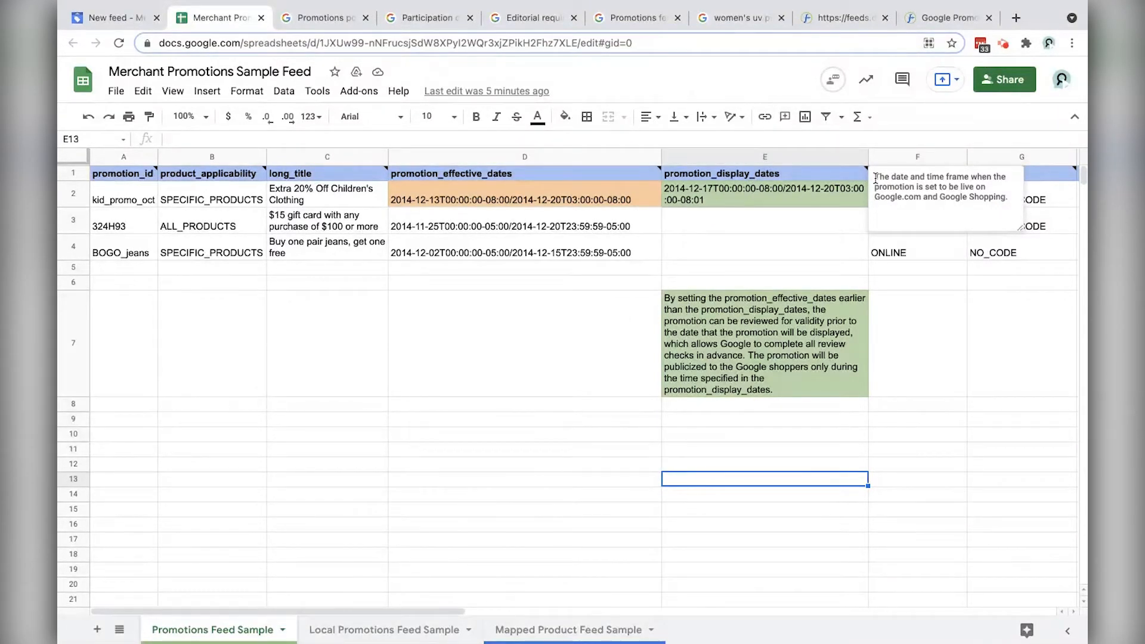
{"action": "left_click_drag", "start_coordinate": [876, 178], "coordinate": [1002, 191]}
{"action": "left_click", "coordinate": [799, 177]}
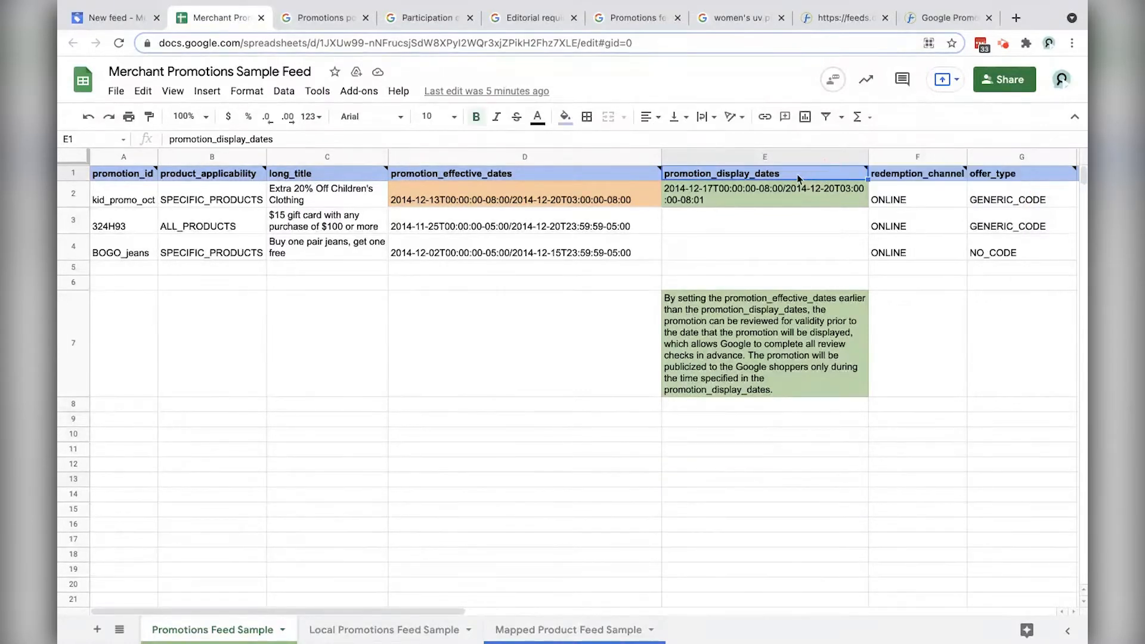
{"action": "mouse_move", "coordinate": [819, 177]}
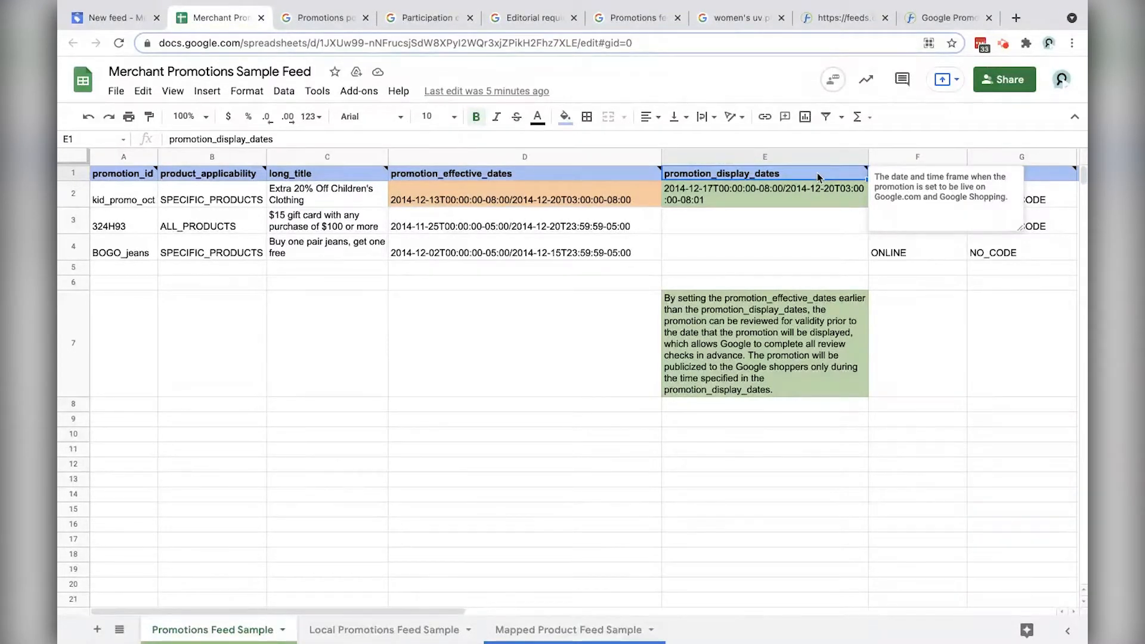
Step: Change E2's display start date to 2021-07-15
{"action": "left_click", "coordinate": [686, 192]}
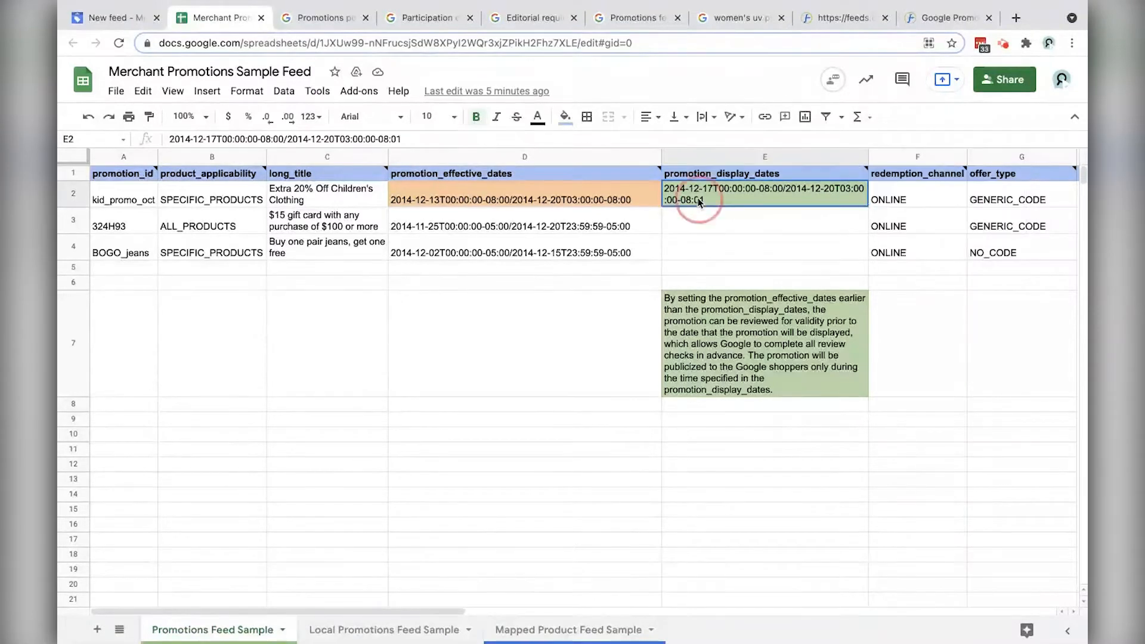
{"action": "double_click", "coordinate": [686, 192]}
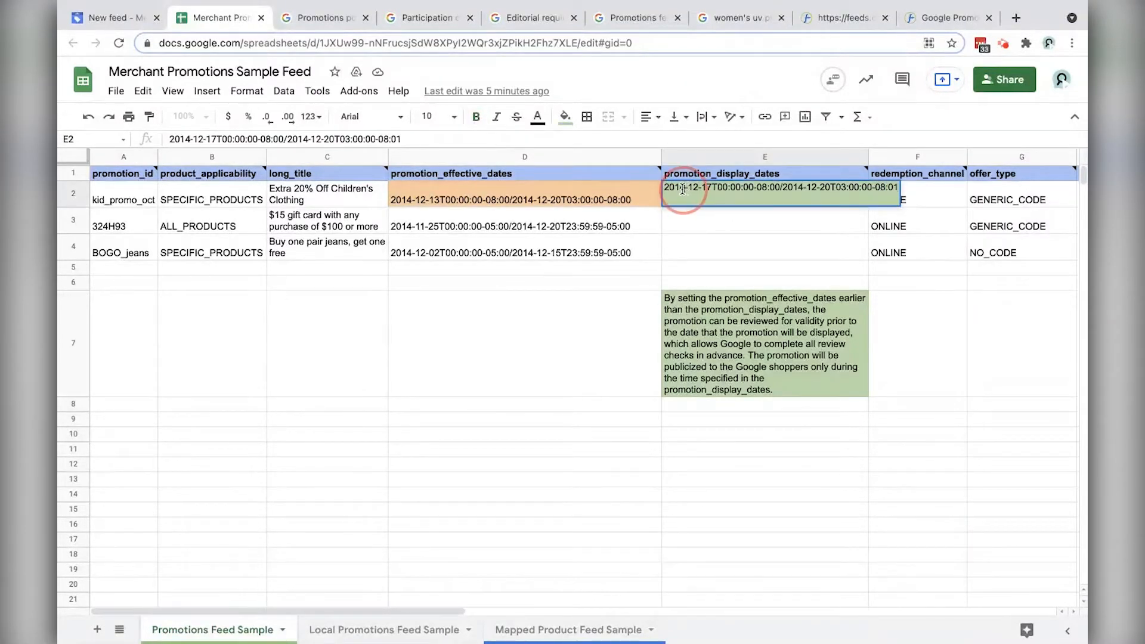
{"action": "key", "text": "BackSpace"}
{"action": "key", "text": "BackSpace"}
{"action": "type", "text": "21"}
{"action": "left_click", "coordinate": [698, 188]}
{"action": "key", "text": "BackSpace"}
{"action": "key", "text": "BackSpace"}
{"action": "type", "text": "07"}
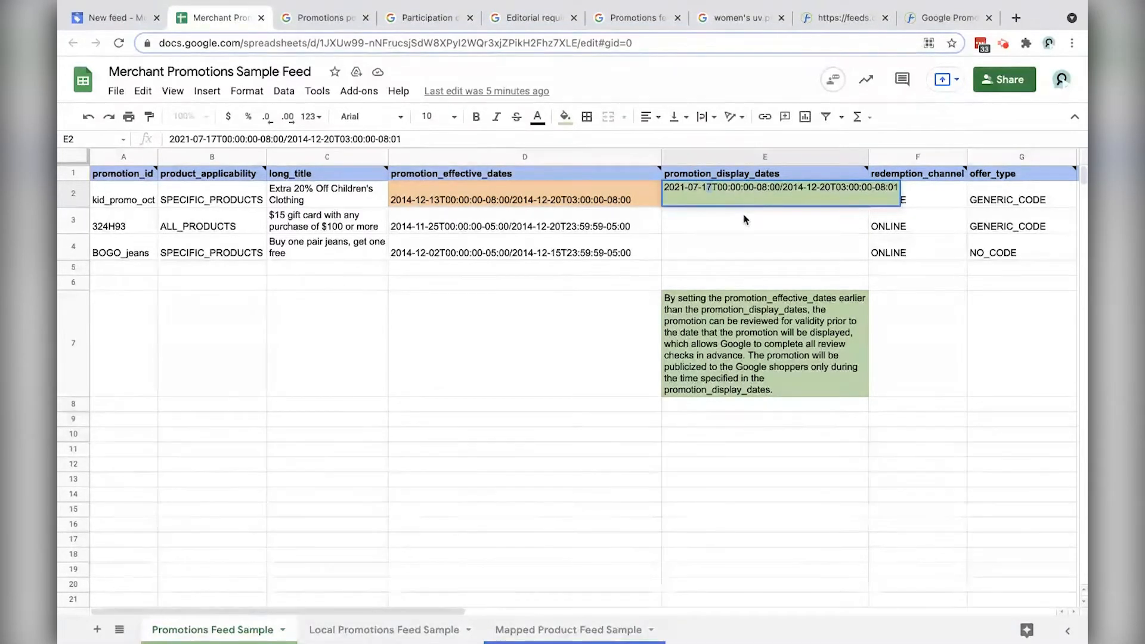
{"action": "key", "text": "Right"}
{"action": "key", "text": "Right"}
{"action": "key", "text": "Right"}
{"action": "key", "text": "BackSpace"}
{"action": "type", "text": "5"}
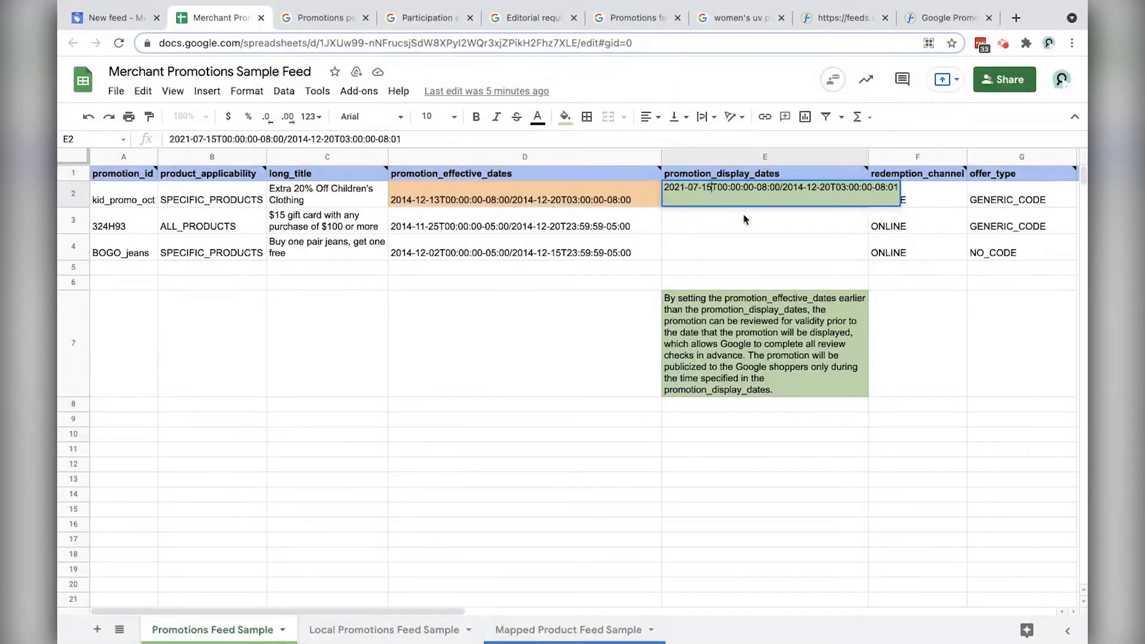
Step: Change the display end date to 2021-07-16 and commit the cell
{"action": "double_click", "coordinate": [793, 190]}
{"action": "type", "text": "2021"}
{"action": "left_click", "coordinate": [816, 190]}
{"action": "key", "text": "BackSpace"}
{"action": "key", "text": "BackSpace"}
{"action": "type", "text": "07"}
{"action": "left_click", "coordinate": [829, 189]}
{"action": "key", "text": "BackSpace"}
{"action": "key", "text": "BackSpace"}
{"action": "type", "text": "16"}
{"action": "left_click_drag", "start_coordinate": [718, 189], "coordinate": [754, 187]}
{"action": "left_click", "coordinate": [776, 188]}
{"action": "left_click", "coordinate": [802, 229]}
{"action": "left_click", "coordinate": [771, 190]}
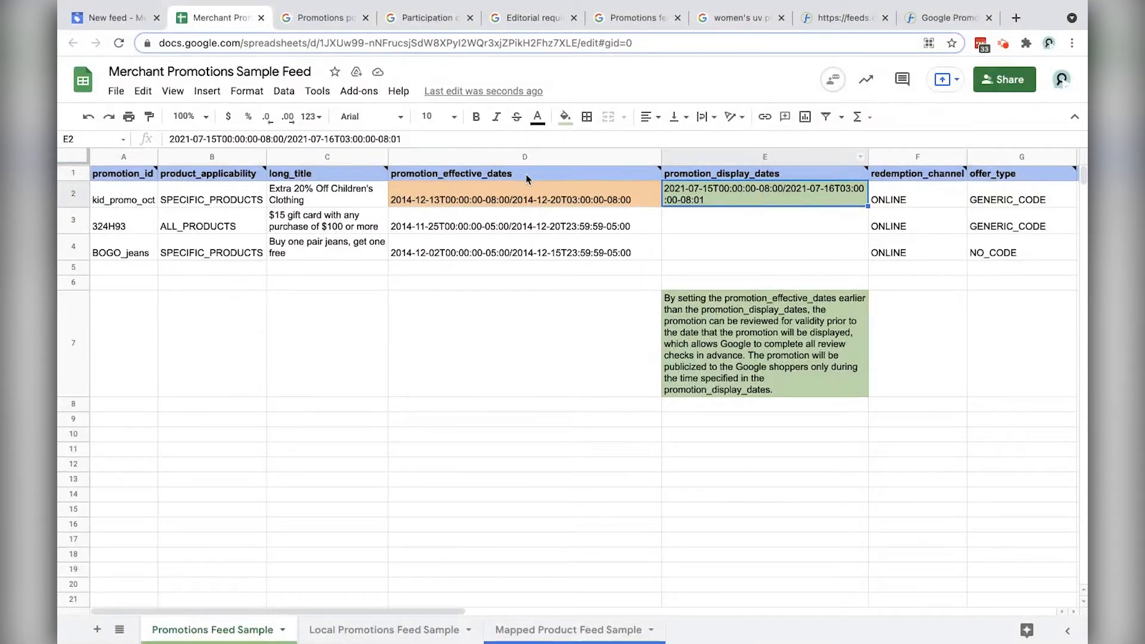
{"action": "mouse_move", "coordinate": [505, 179]}
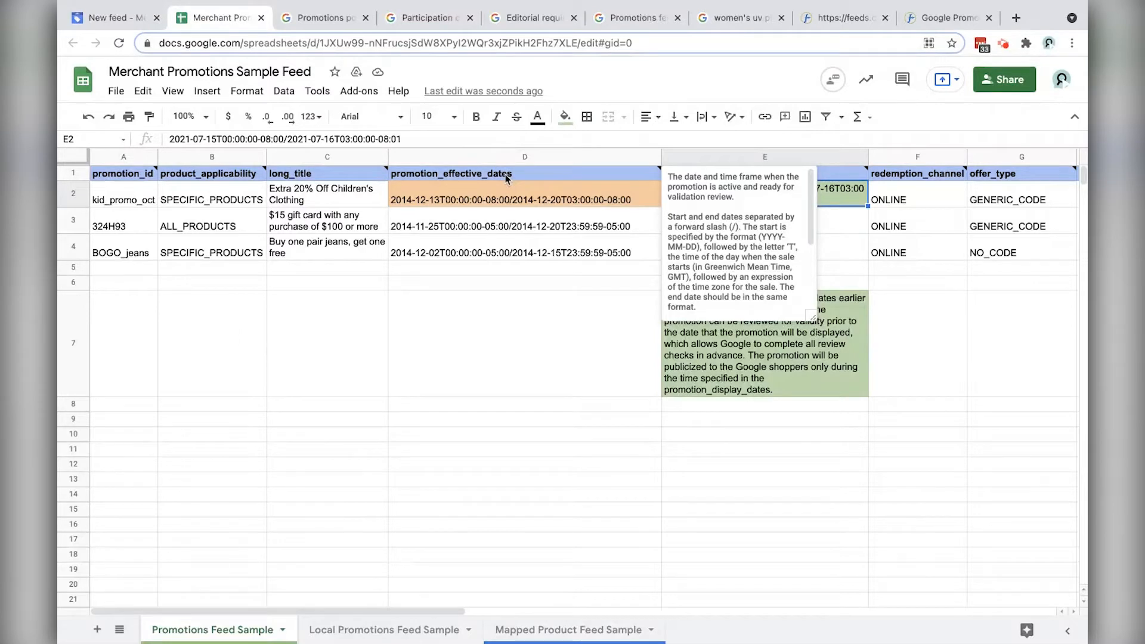
{"action": "left_click", "coordinate": [572, 339]}
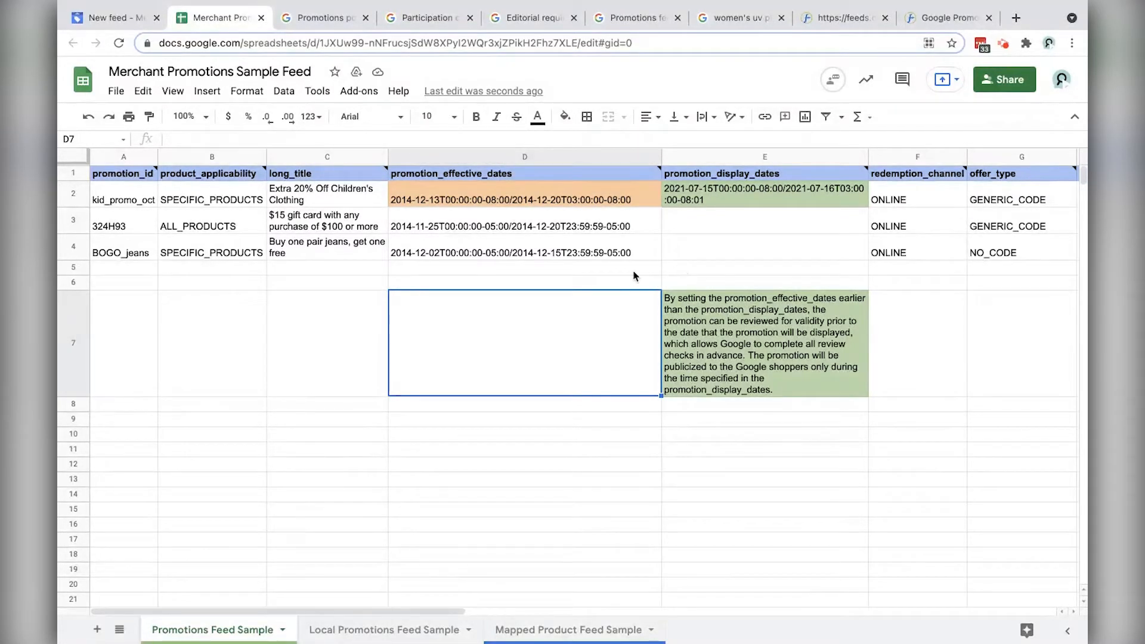
Step: Compare kid_promo_oct's effective dates in D2 with its display dates in E2
{"action": "left_click", "coordinate": [487, 177]}
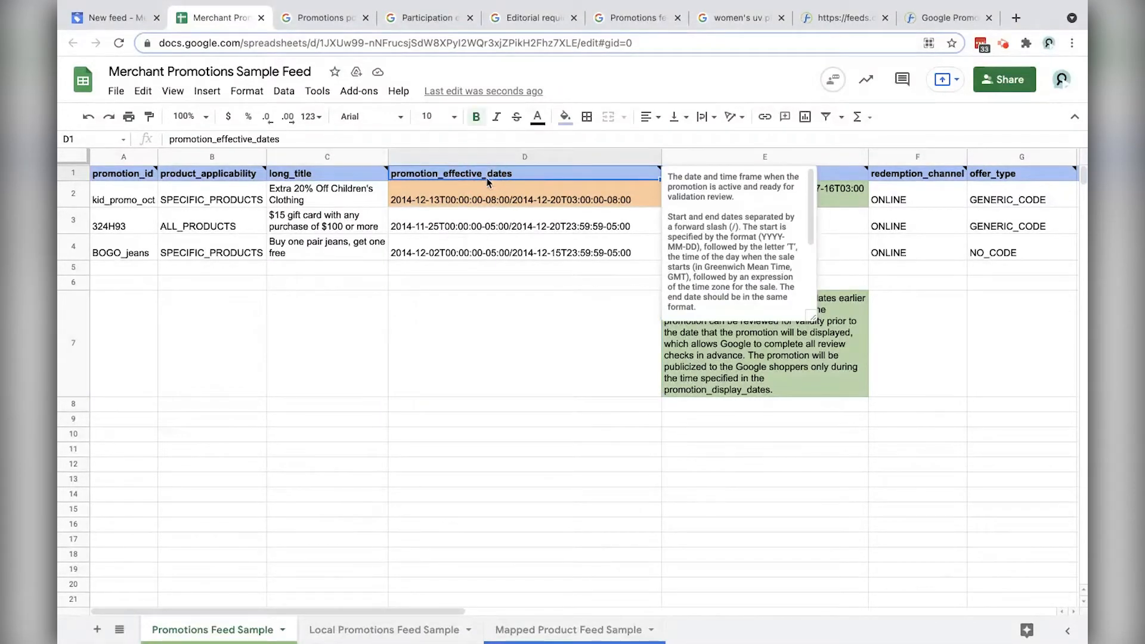
{"action": "left_click", "coordinate": [413, 204]}
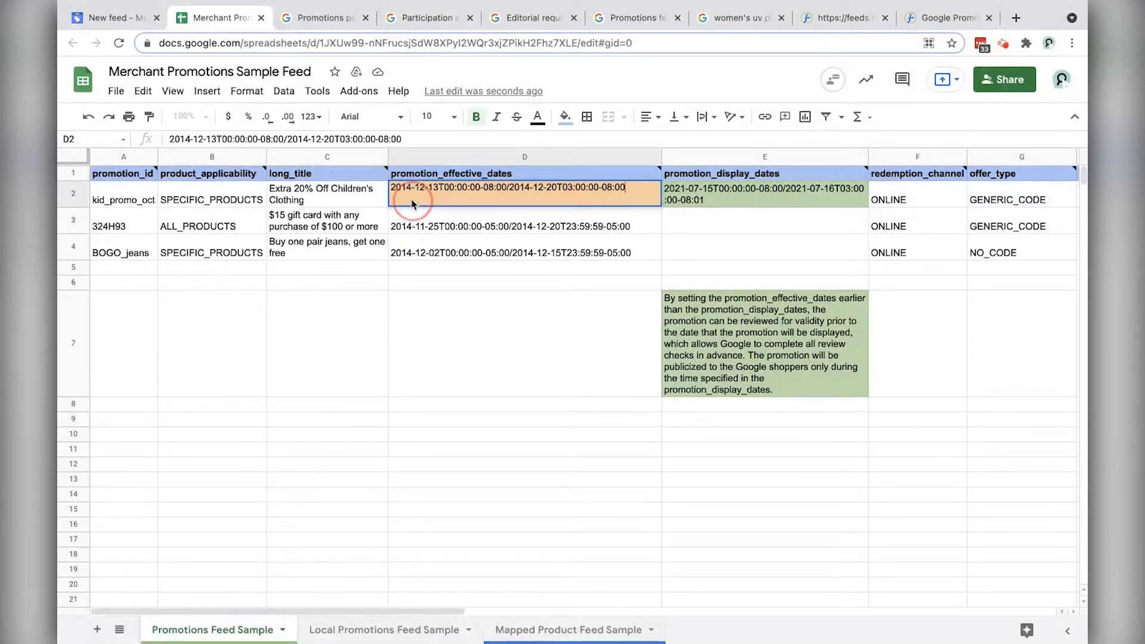
{"action": "left_click", "coordinate": [711, 192]}
{"action": "double_click", "coordinate": [714, 194]}
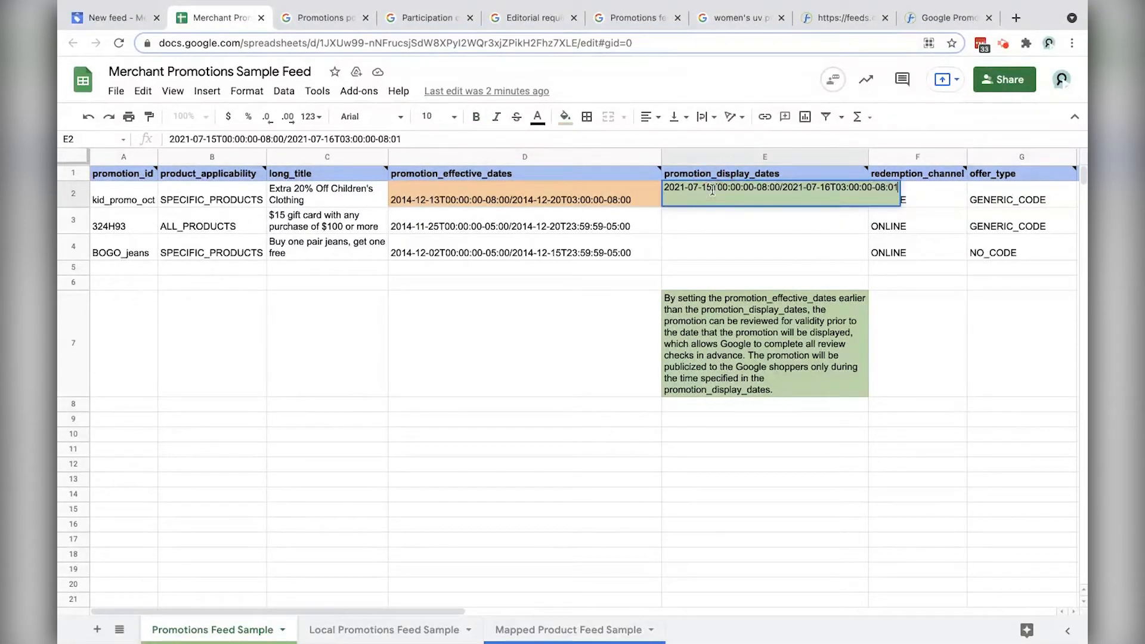
{"action": "left_click_drag", "start_coordinate": [712, 191], "coordinate": [690, 189]}
{"action": "left_click_drag", "start_coordinate": [807, 188], "coordinate": [831, 189]}
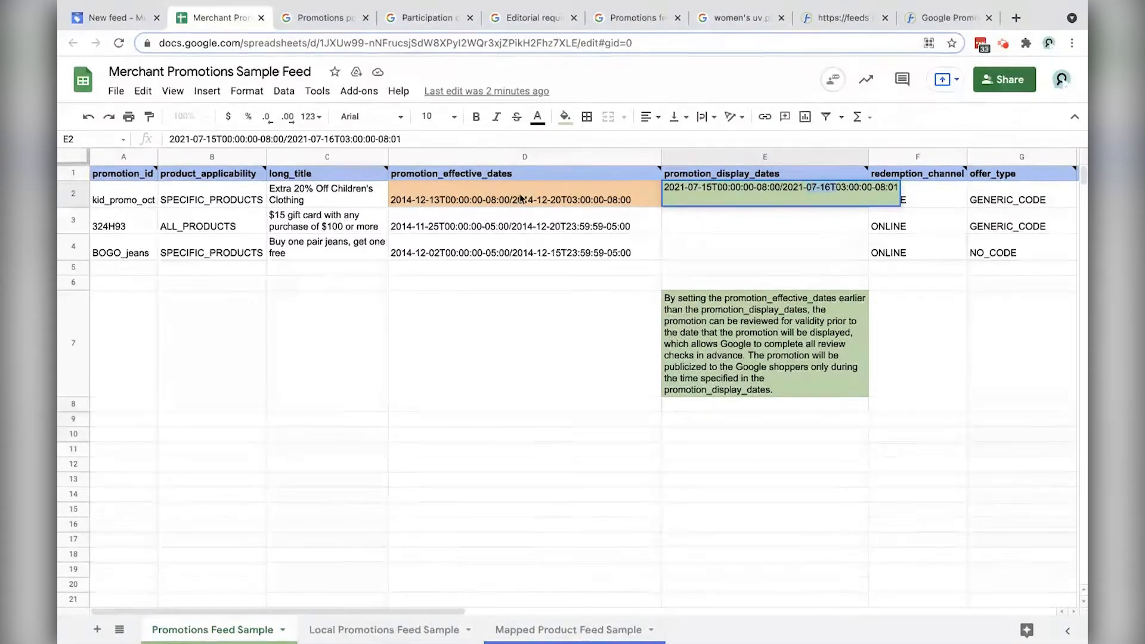
{"action": "left_click", "coordinate": [456, 202]}
Step: Edit D2's effective dates so both start and end fall in 2021-07
{"action": "double_click", "coordinate": [411, 202]}
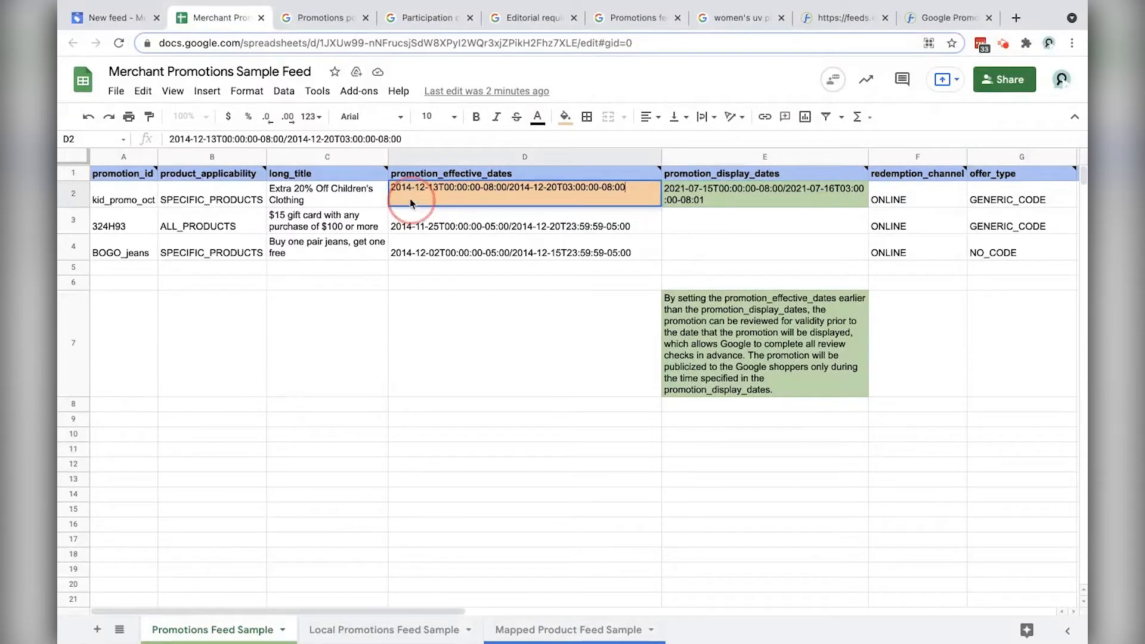
{"action": "left_click_drag", "start_coordinate": [411, 188], "coordinate": [434, 189]}
{"action": "type", "text": "21-07"}
{"action": "double_click", "coordinate": [520, 187]}
{"action": "type", "text": "2021"}
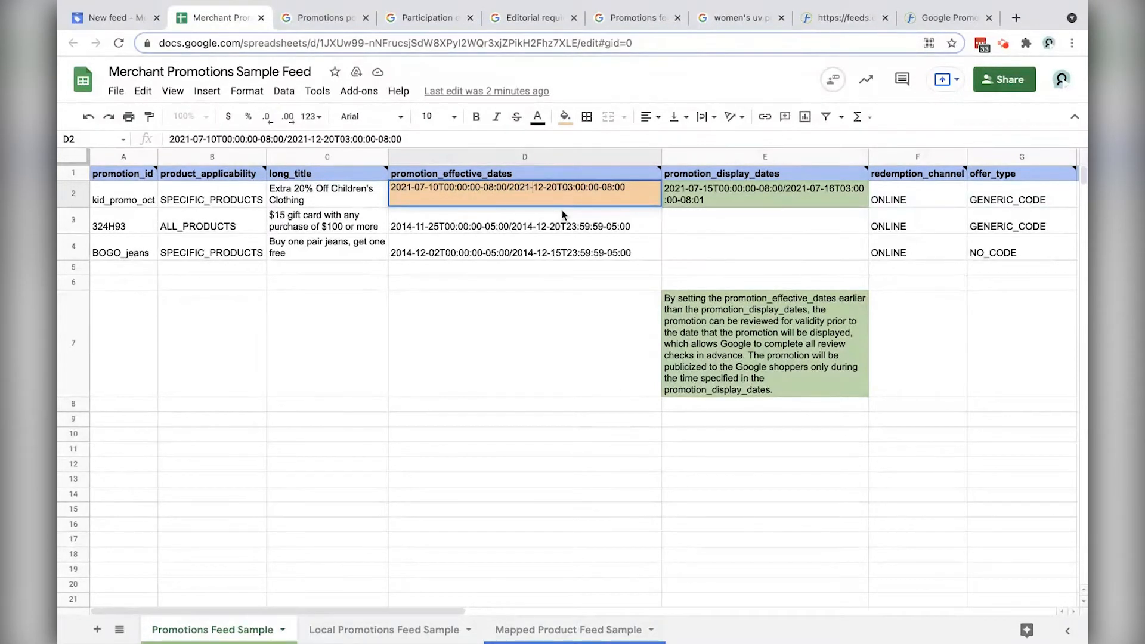
{"action": "key", "text": "Delete"}
{"action": "key", "text": "Delete"}
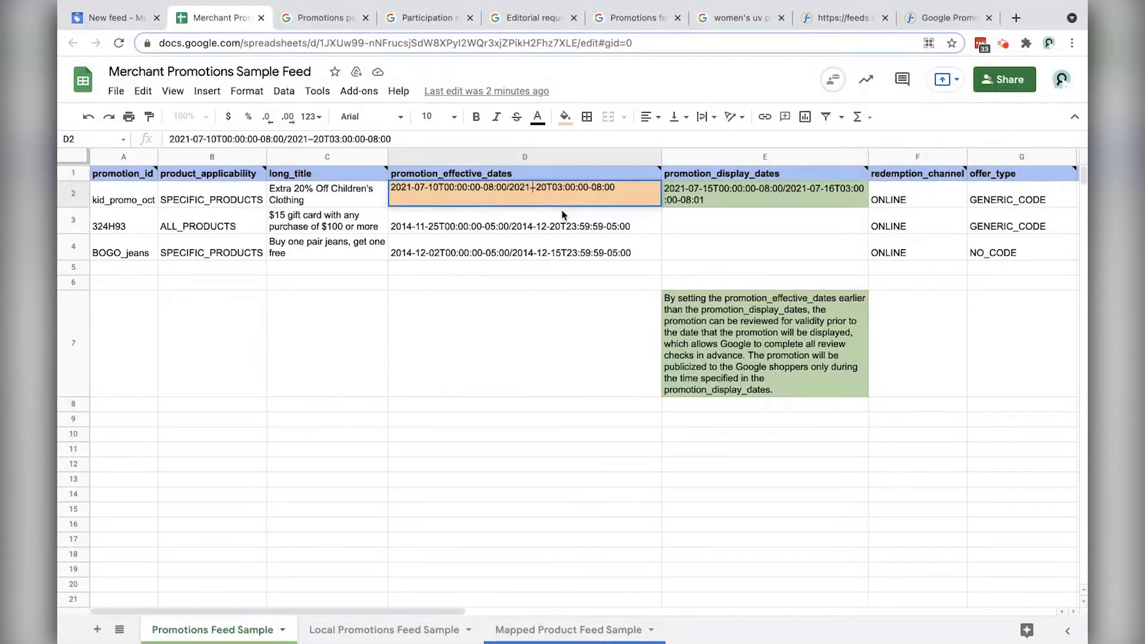
{"action": "type", "text": "07-"}
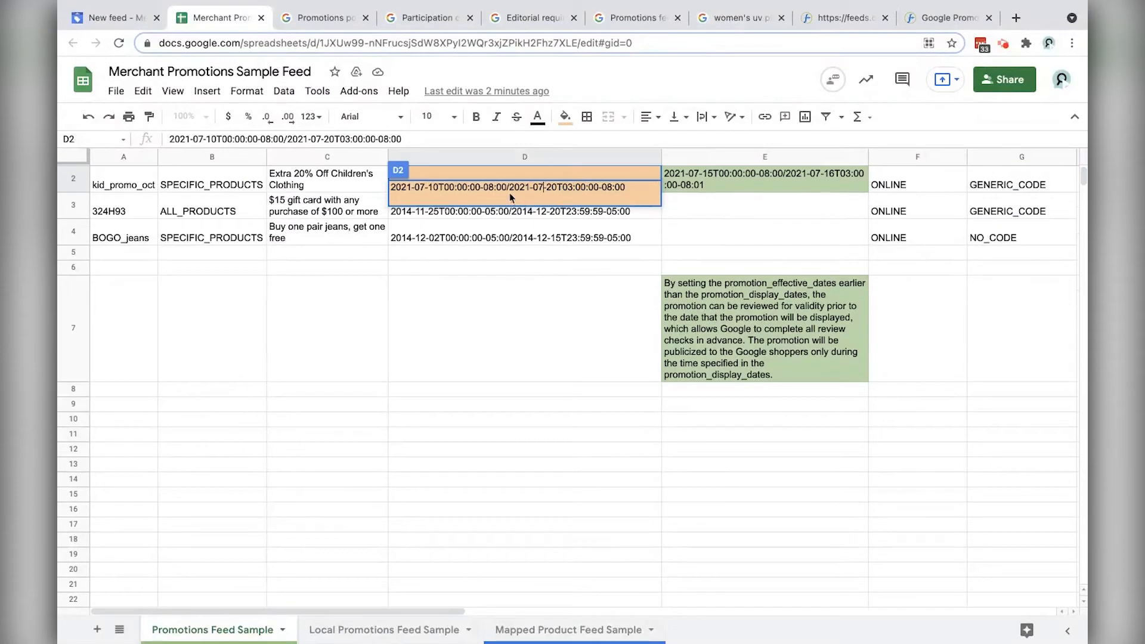
{"action": "left_click", "coordinate": [545, 309]}
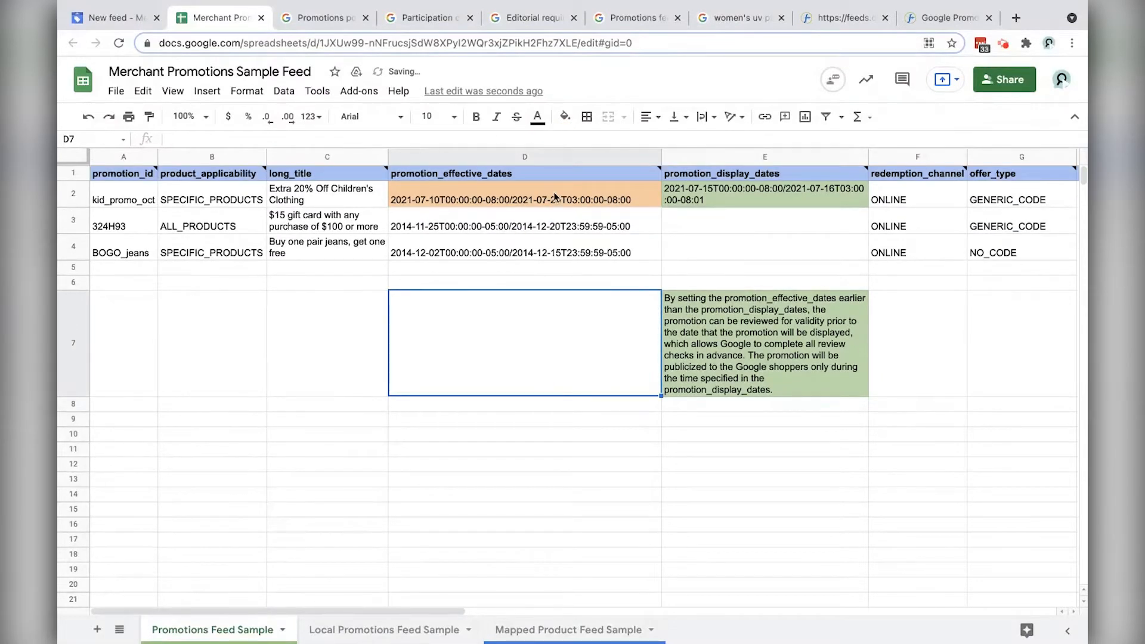
Step: Paste the display end date into D2, leaving a single slash between dates
{"action": "double_click", "coordinate": [820, 193]}
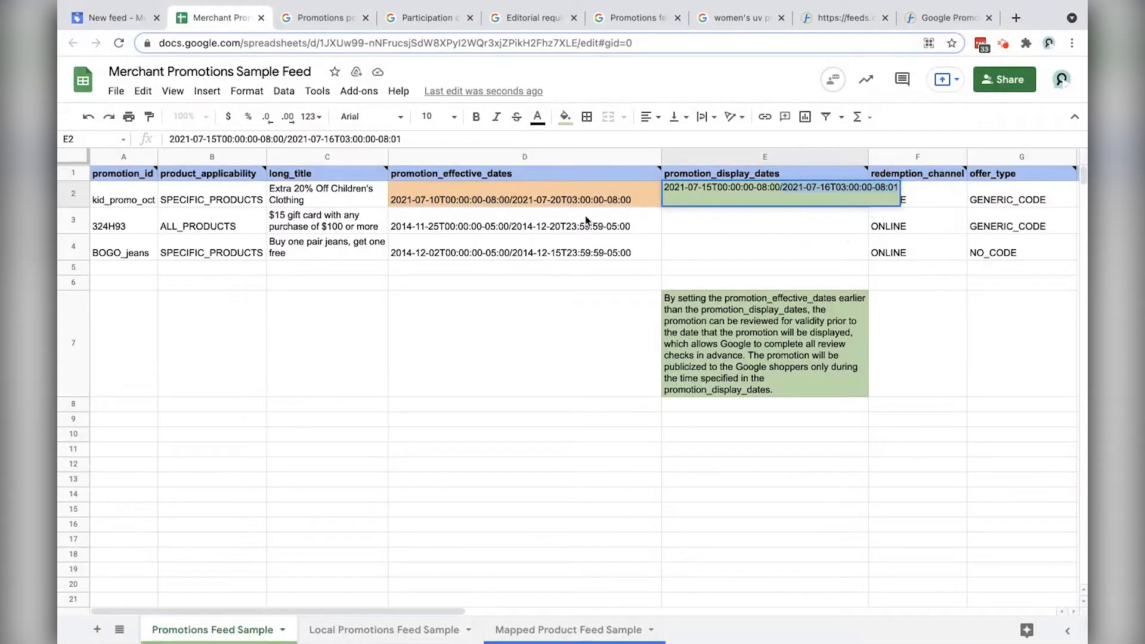
{"action": "left_click", "coordinate": [520, 201]}
{"action": "double_click", "coordinate": [521, 201]}
{"action": "left_click_drag", "start_coordinate": [510, 187], "coordinate": [668, 193]}
{"action": "type", "text": "/2021-07-16T03:00:00-08:01"}
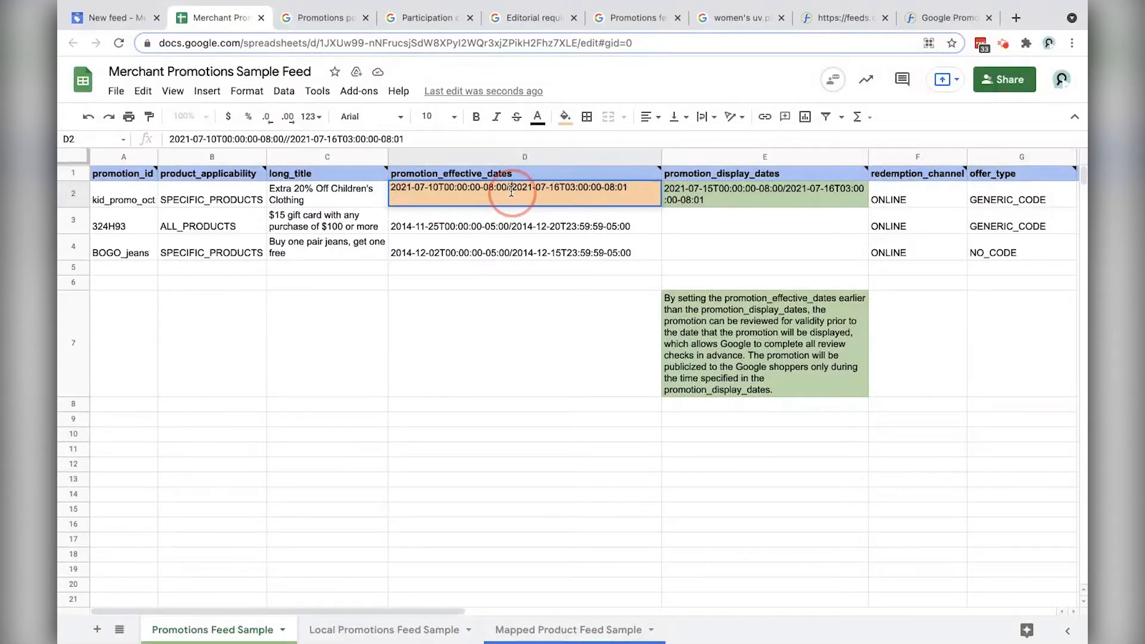
{"action": "key", "text": "BackSpace"}
{"action": "key", "text": "Return"}
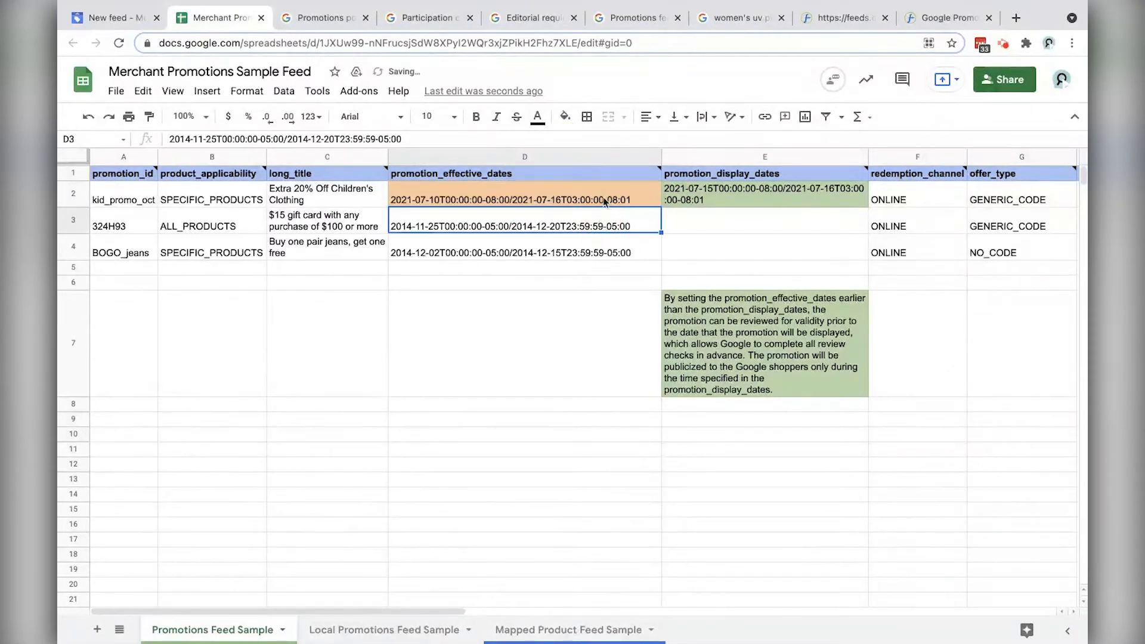
Step: Delete rows 3–4 holding the 324H93 and BOGO_jeans promotions
{"action": "left_click_drag", "start_coordinate": [74, 220], "coordinate": [77, 255]}
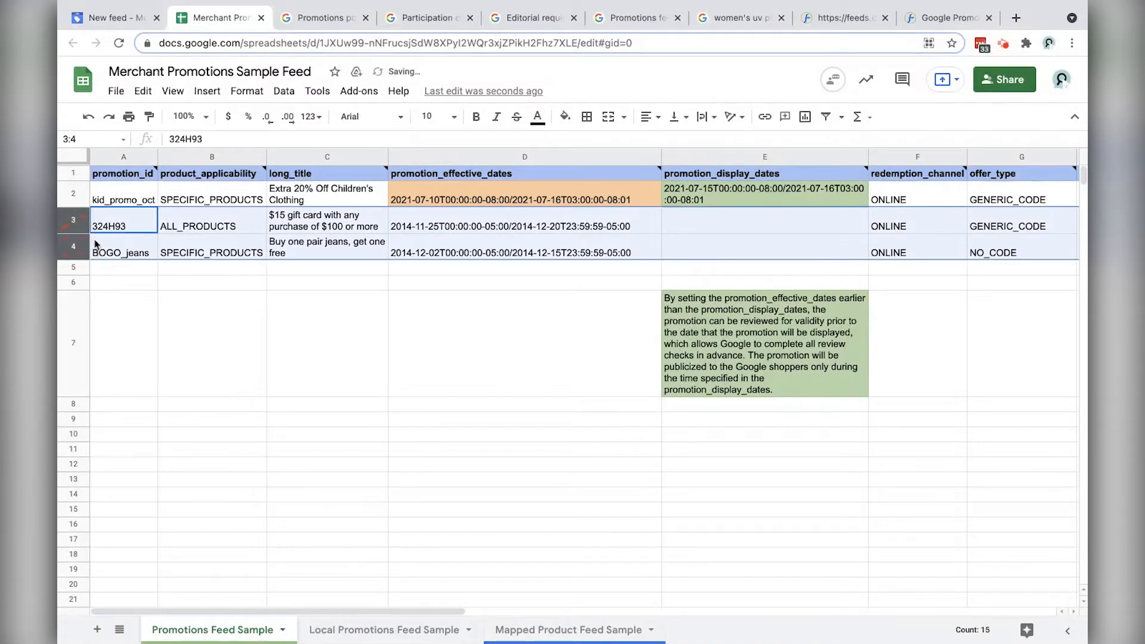
{"action": "right_click", "coordinate": [156, 226]}
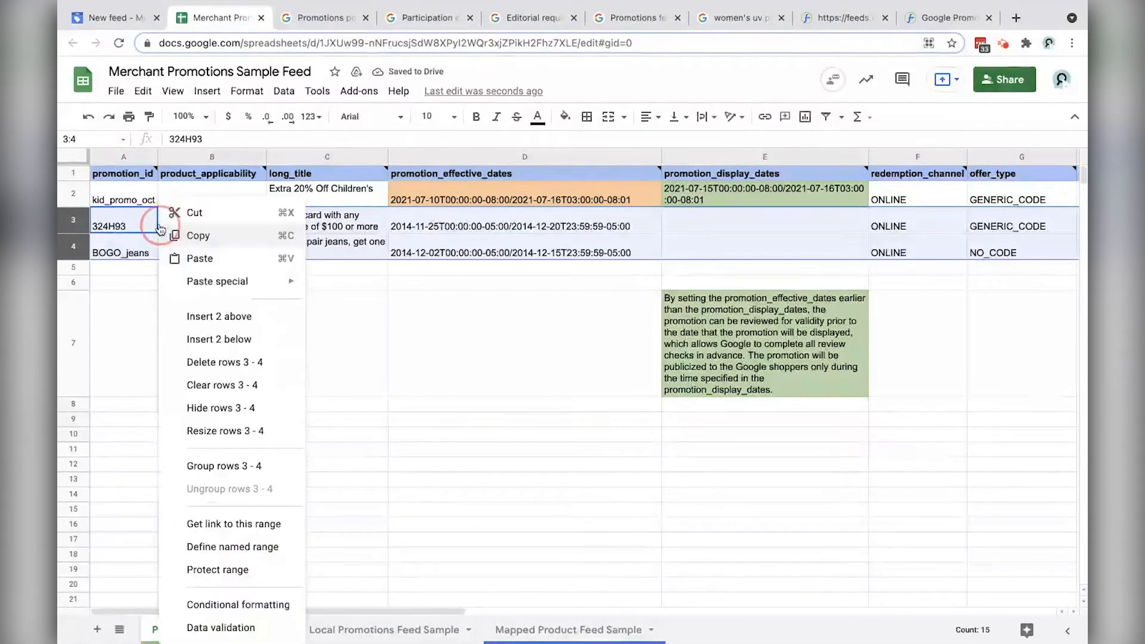
{"action": "left_click", "coordinate": [251, 361]}
Step: Compare kid_promo_oct's effective dates in D2 against its display dates in E2
{"action": "left_click", "coordinate": [453, 200]}
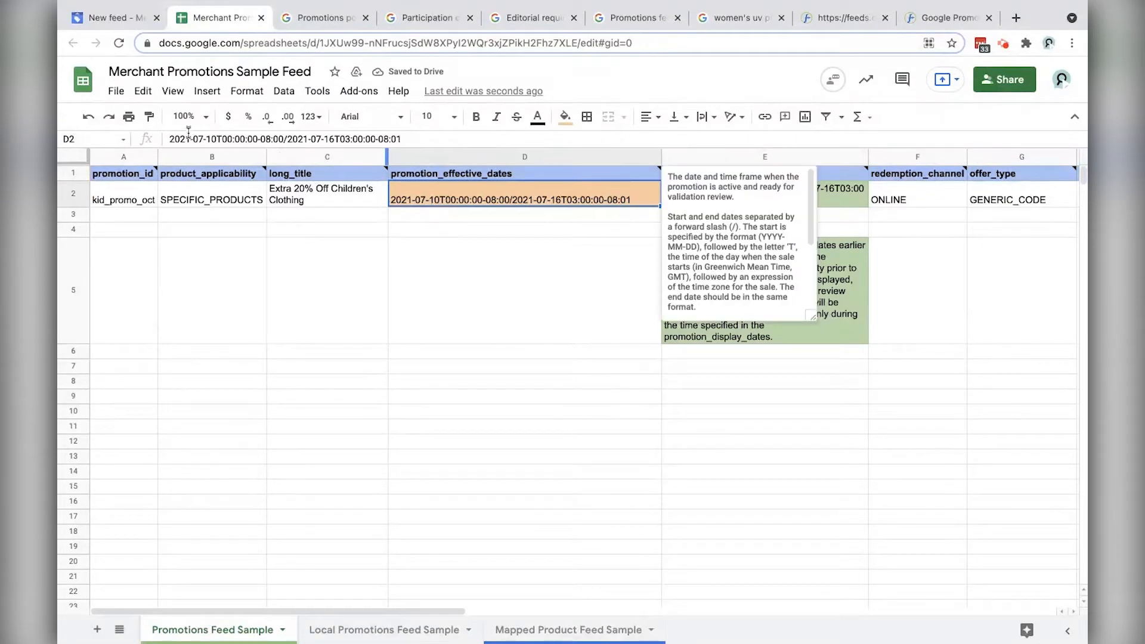
{"action": "left_click", "coordinate": [752, 197]}
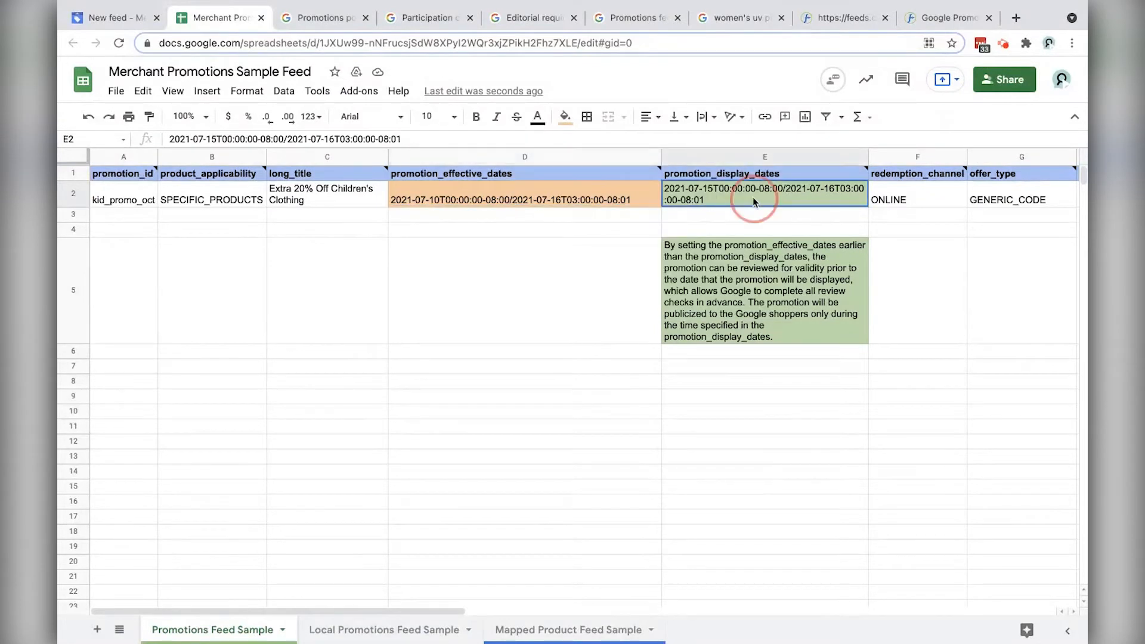
{"action": "left_click", "coordinate": [493, 201]}
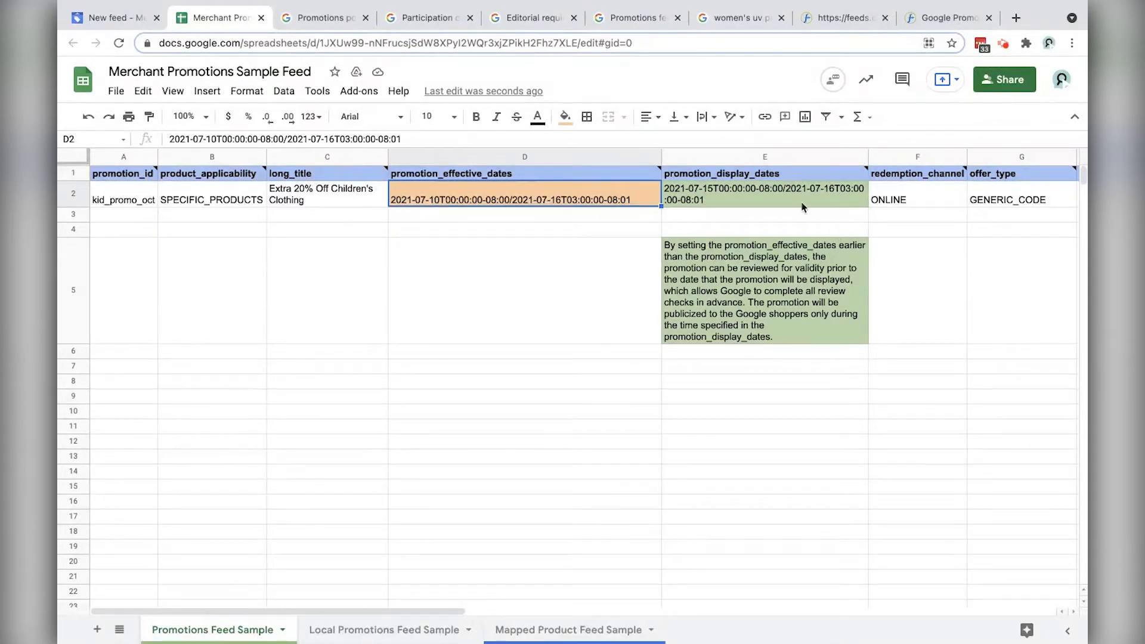
{"action": "left_click", "coordinate": [703, 193]}
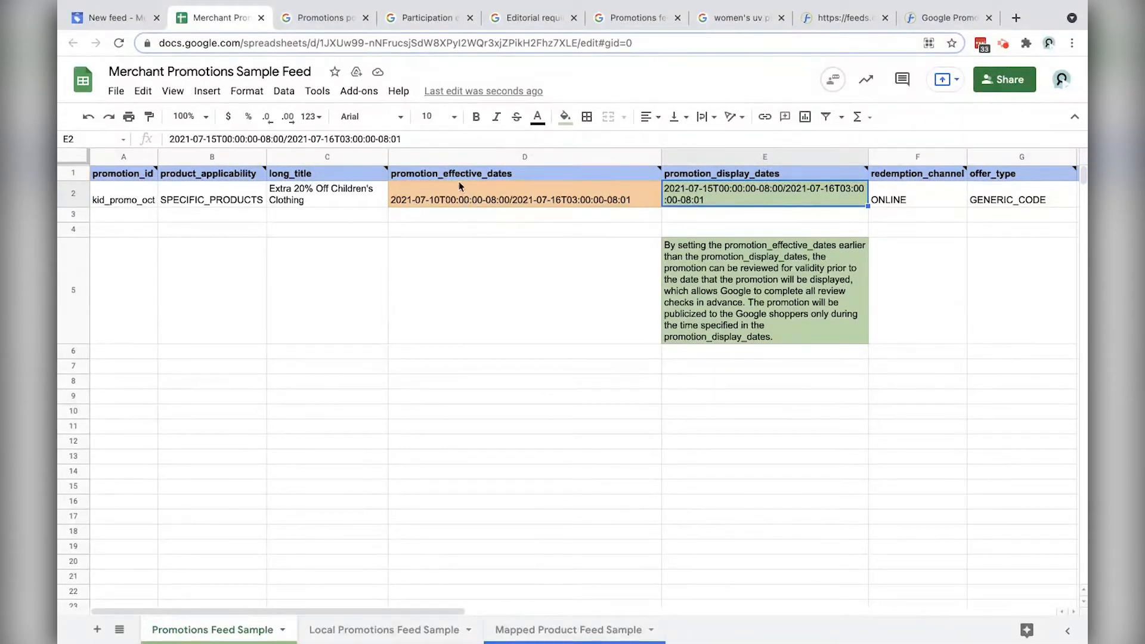
{"action": "left_click", "coordinate": [929, 198]}
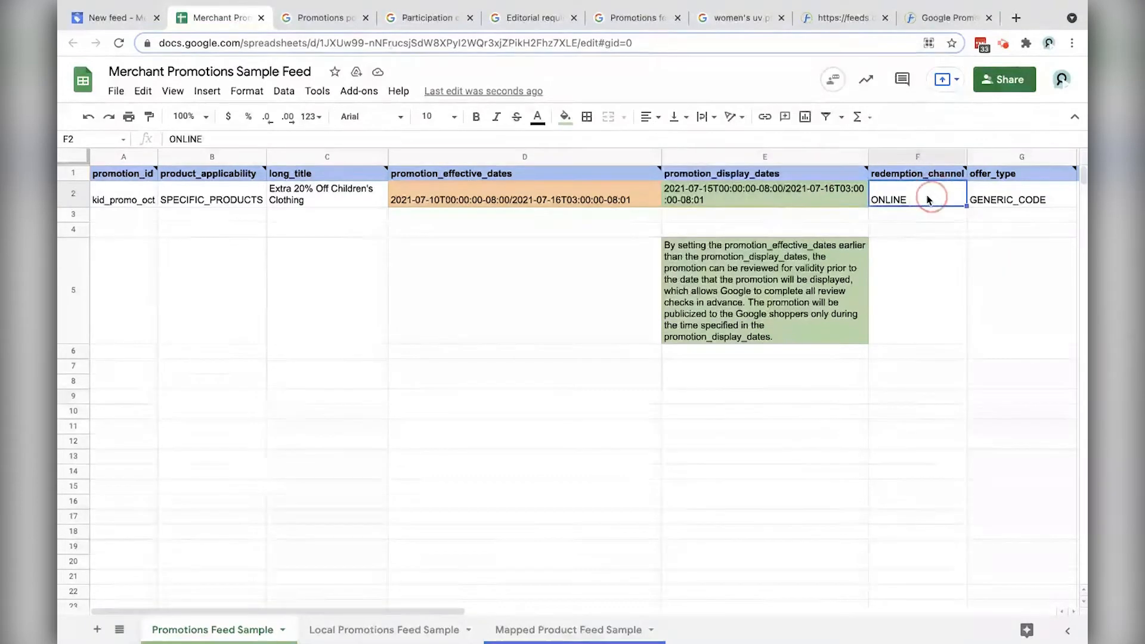
{"action": "left_click", "coordinate": [544, 201]}
{"action": "mouse_move", "coordinate": [577, 177]}
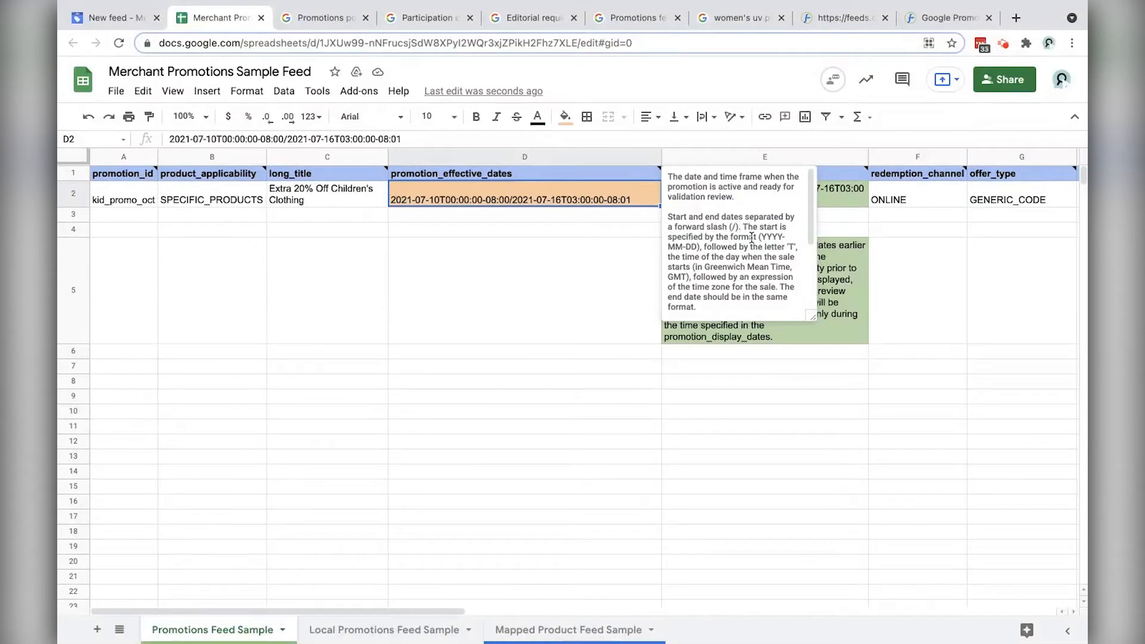
{"action": "left_click_drag", "start_coordinate": [667, 217], "coordinate": [745, 228]}
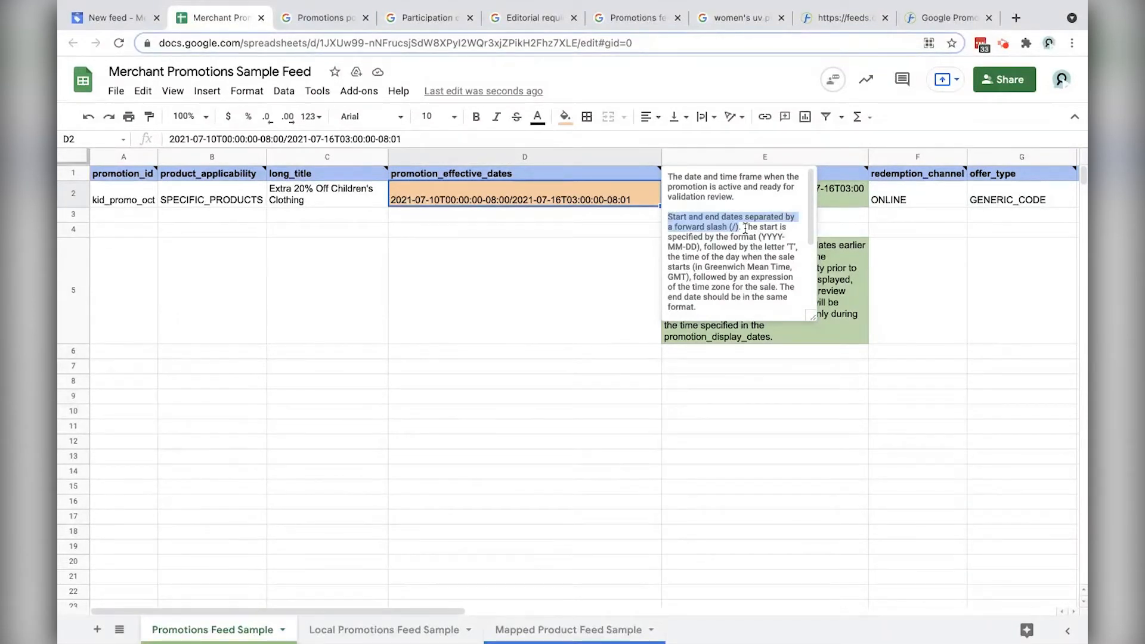
{"action": "left_click", "coordinate": [745, 228]}
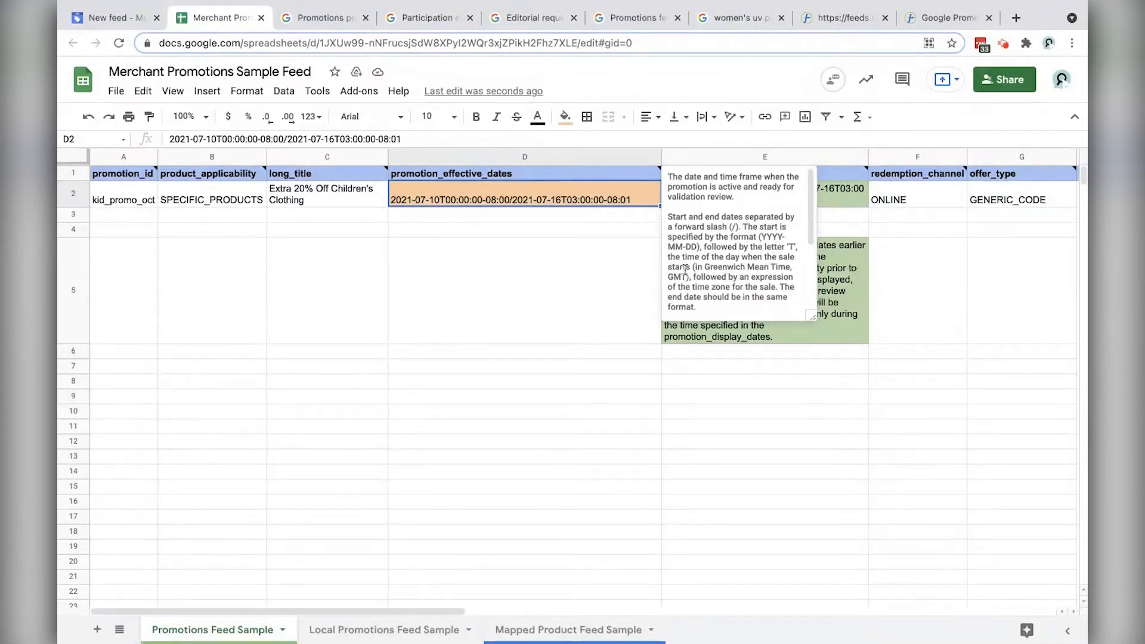
{"action": "double_click", "coordinate": [447, 197]}
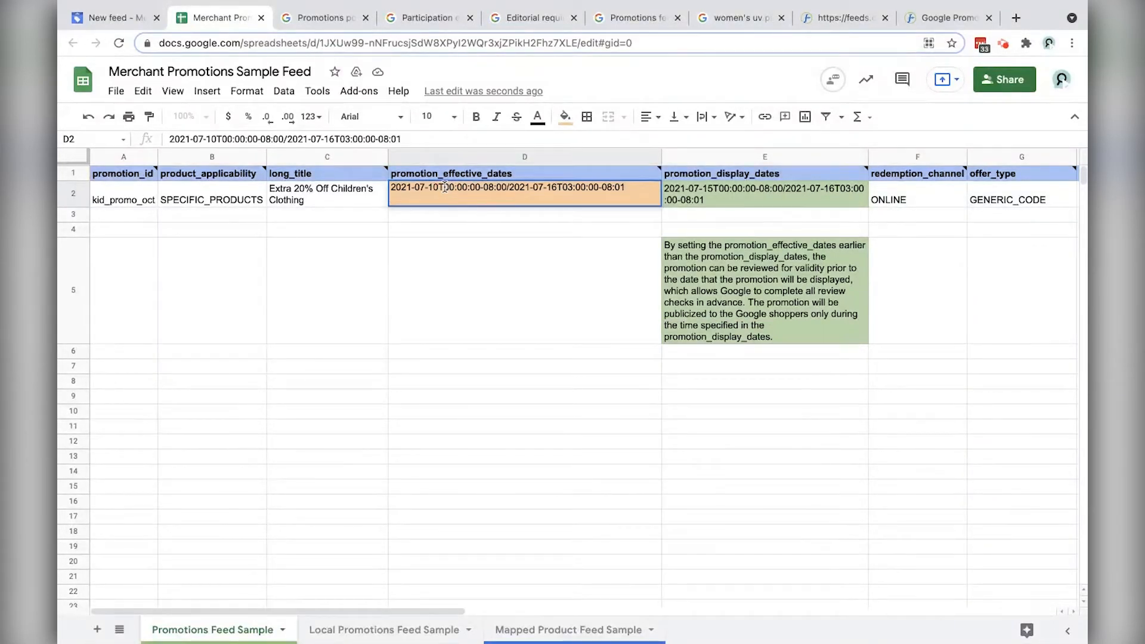
{"action": "left_click_drag", "start_coordinate": [445, 188], "coordinate": [480, 188]}
{"action": "left_click_drag", "start_coordinate": [413, 187], "coordinate": [440, 187]}
{"action": "mouse_move", "coordinate": [597, 177]}
{"action": "left_click", "coordinate": [499, 188]}
{"action": "left_click_drag", "start_coordinate": [498, 188], "coordinate": [504, 186]}
{"action": "mouse_move", "coordinate": [509, 177]}
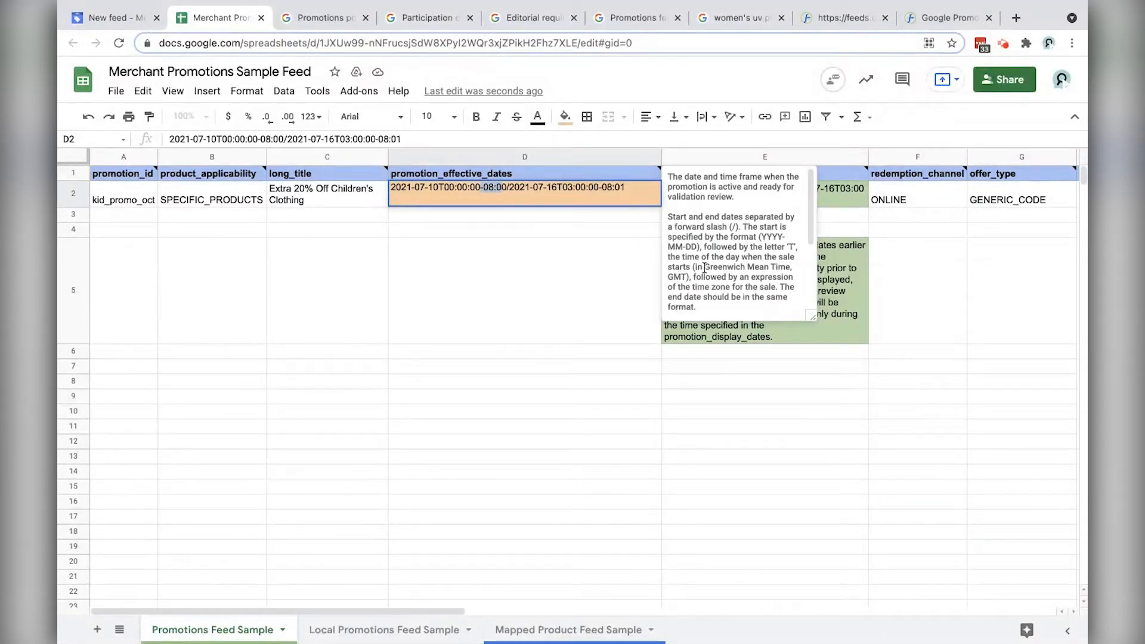
{"action": "left_click_drag", "start_coordinate": [706, 267], "coordinate": [684, 282]}
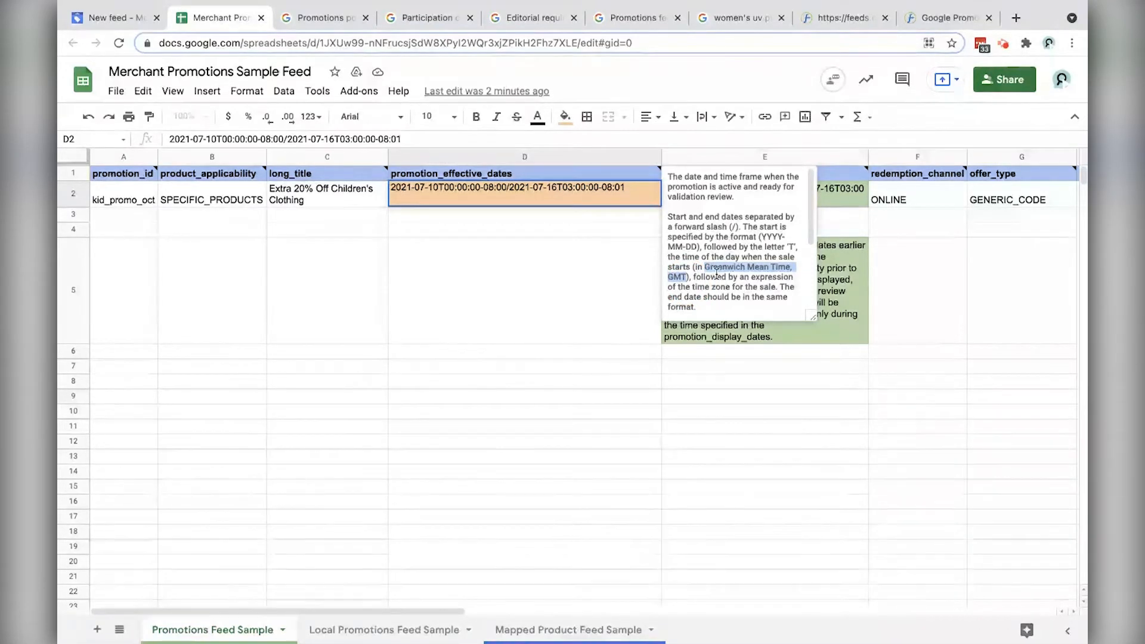
{"action": "left_click_drag", "start_coordinate": [506, 189], "coordinate": [484, 188]}
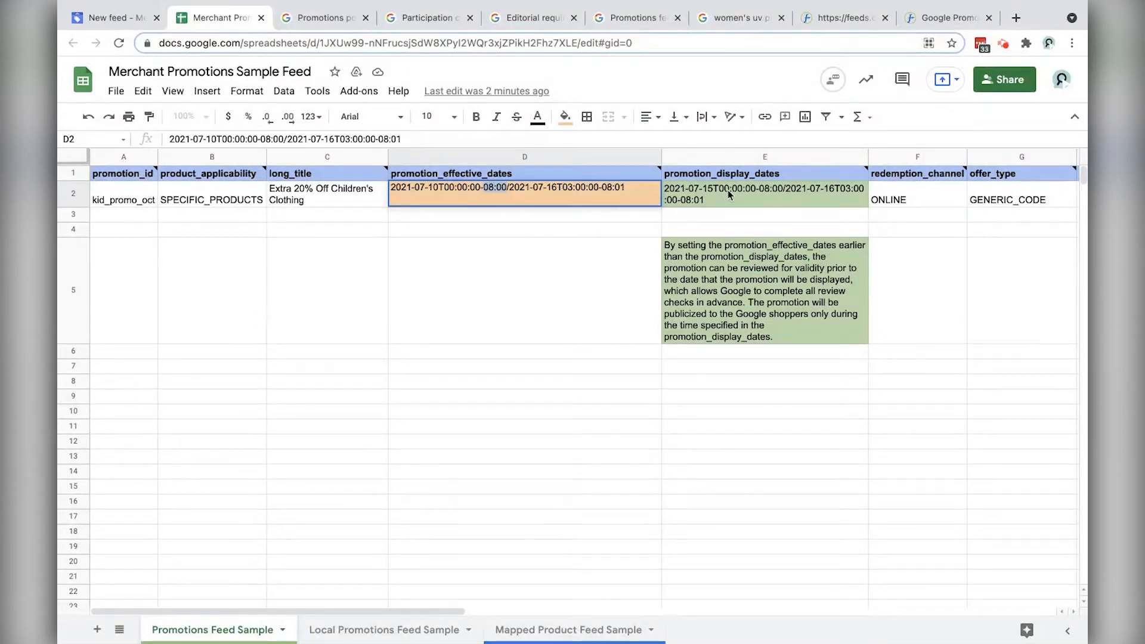
{"action": "left_click", "coordinate": [769, 195]}
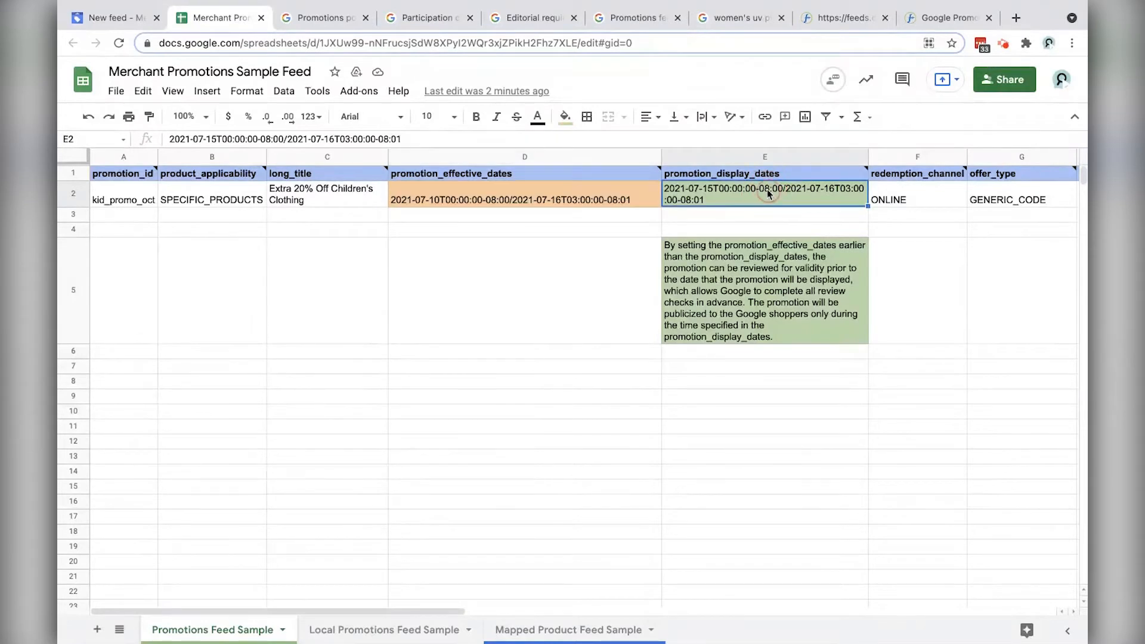
{"action": "double_click", "coordinate": [767, 190]}
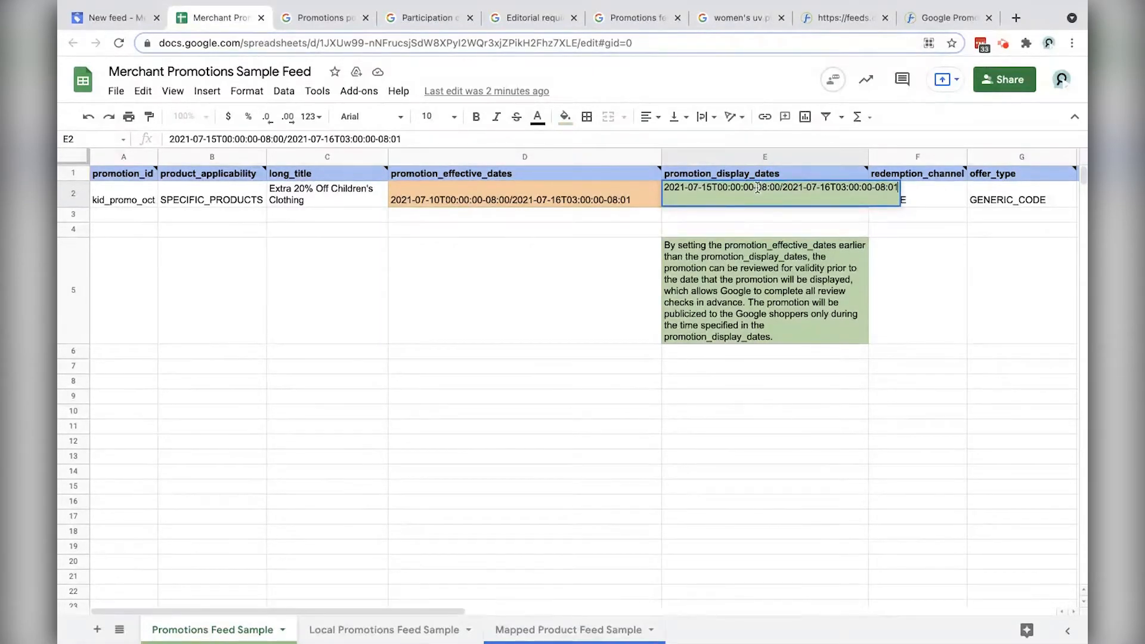
{"action": "left_click", "coordinate": [778, 188]}
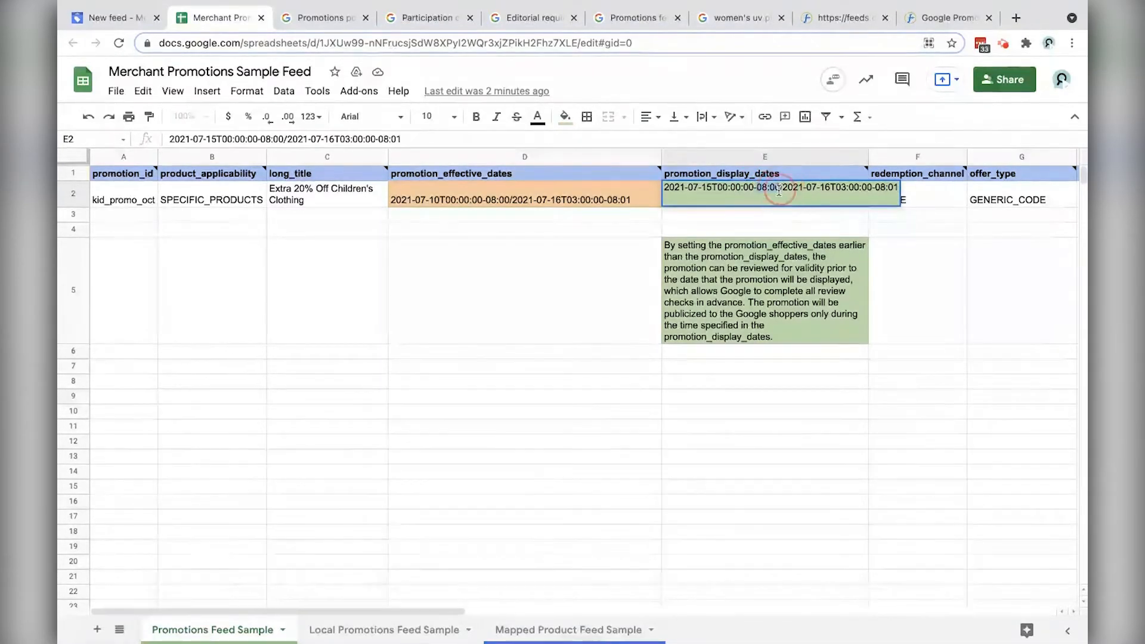
{"action": "key", "text": "BackSpace"}
{"action": "key", "text": "BackSpace"}
{"action": "key", "text": "BackSpace"}
{"action": "key", "text": "BackSpace"}
{"action": "type", "text": "0:0"}
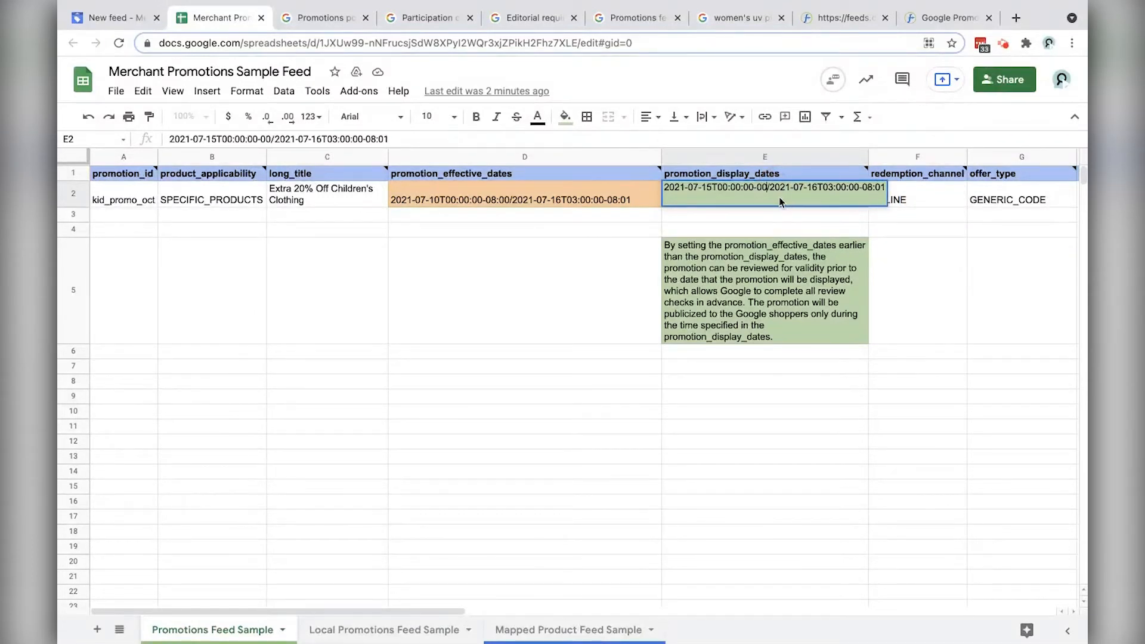
{"action": "type", "text": "01:"}
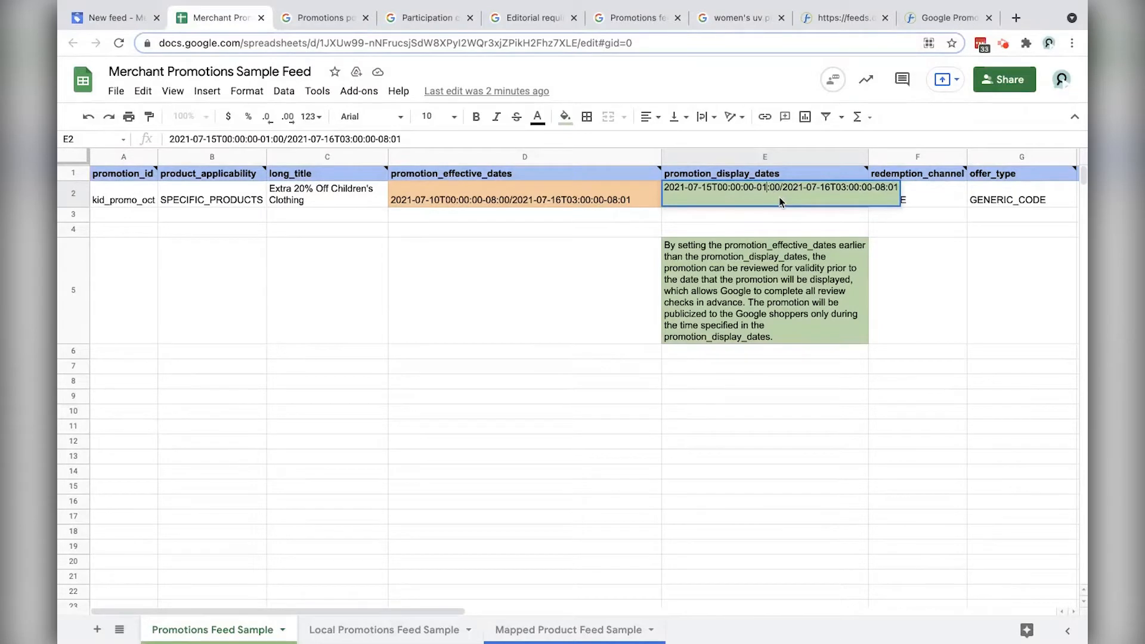
{"action": "key", "text": "BackSpace"}
{"action": "type", "text": "8"}
{"action": "key", "text": "BackSpace"}
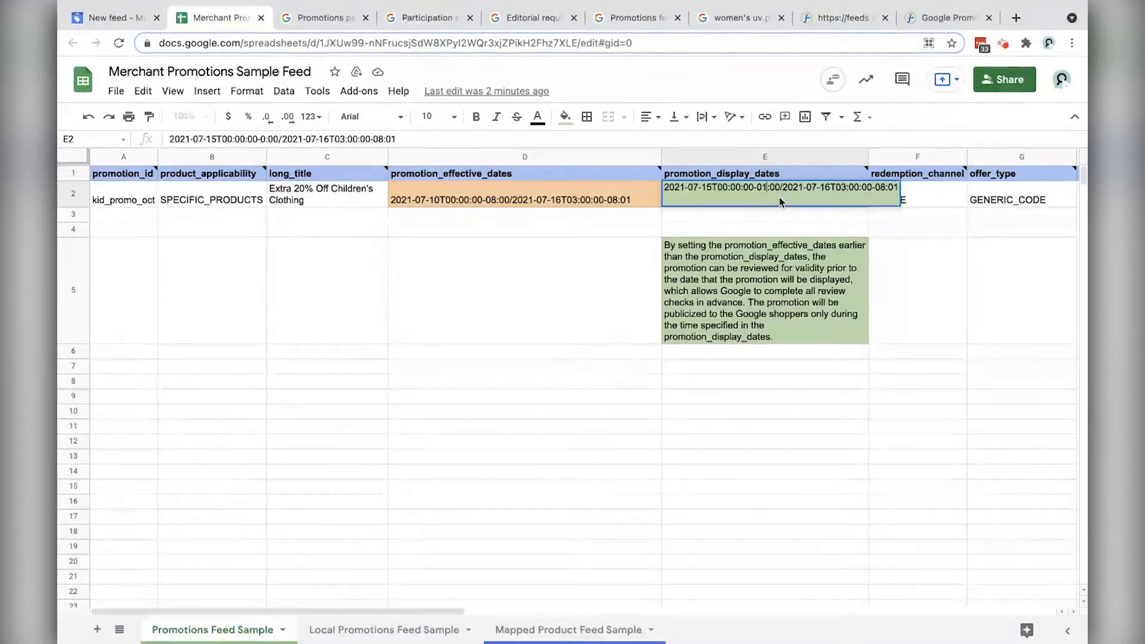
{"action": "type", "text": "1"}
{"action": "key", "text": "BackSpace"}
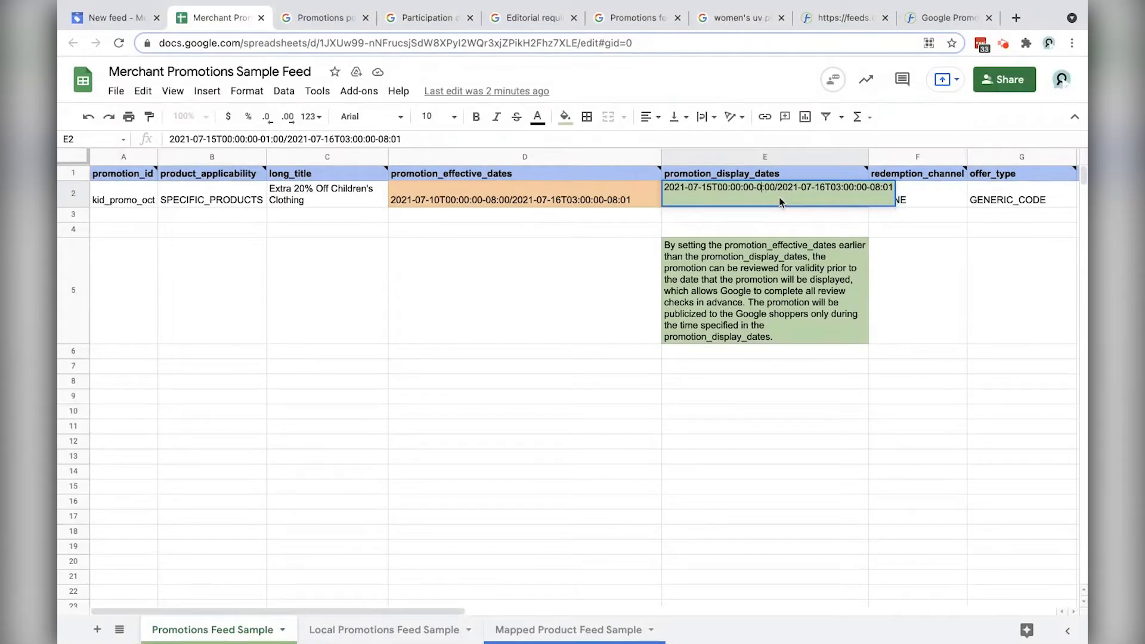
{"action": "type", "text": "8"}
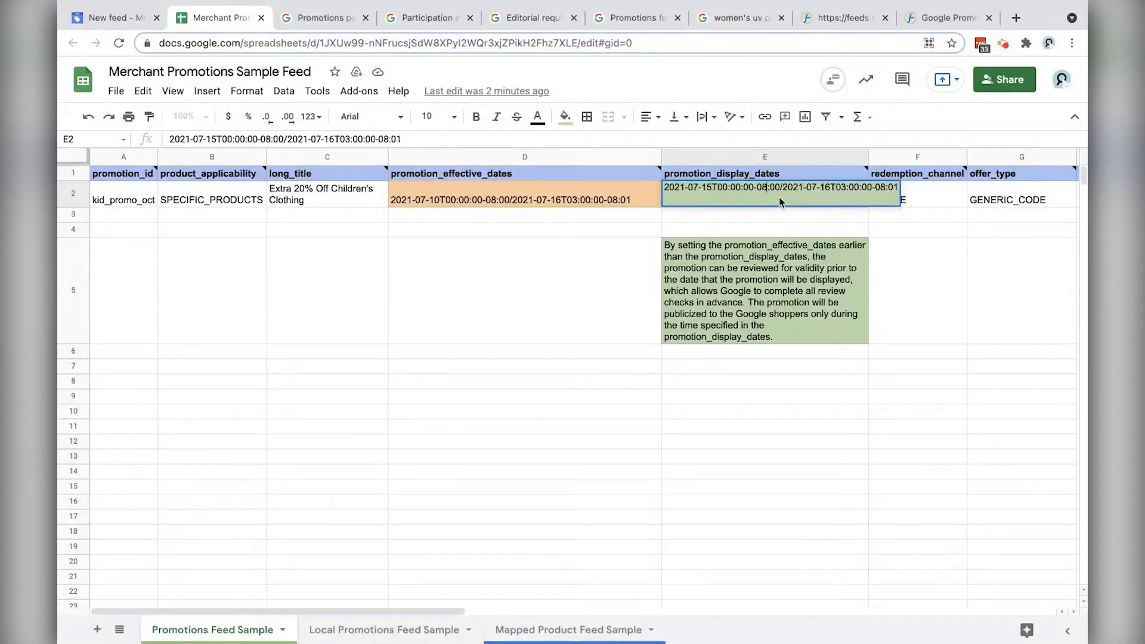
{"action": "left_click", "coordinate": [620, 214]}
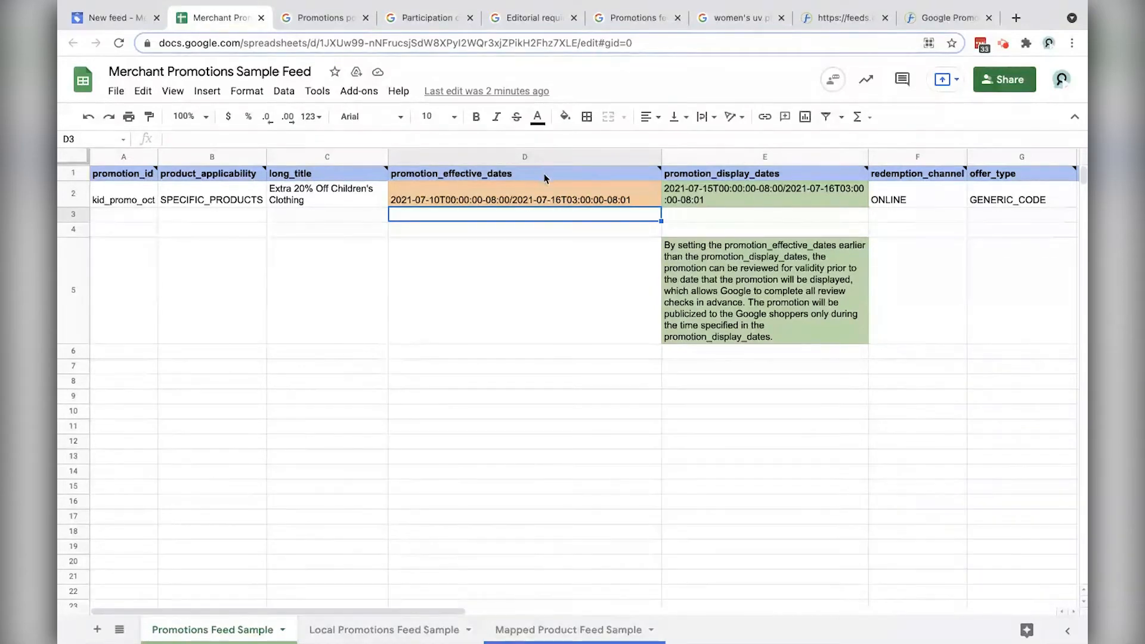
{"action": "left_click", "coordinate": [560, 174]}
{"action": "left_click", "coordinate": [764, 177]}
{"action": "mouse_move", "coordinate": [544, 175]}
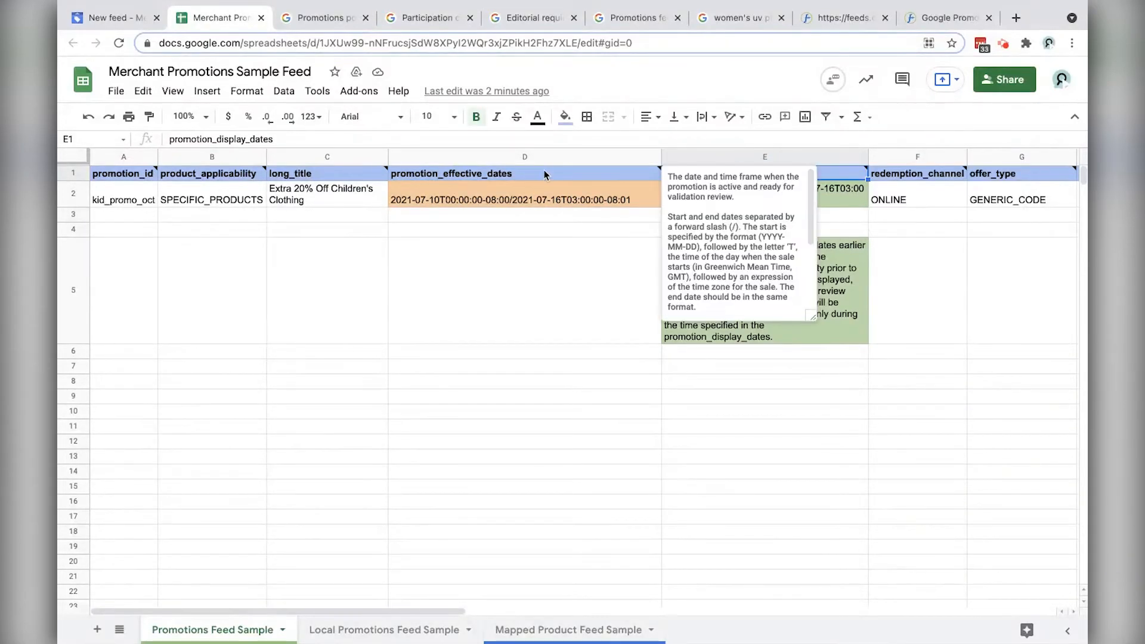
{"action": "scroll", "coordinate": [969, 224], "scroll_direction": "right", "scroll_amount": 2}
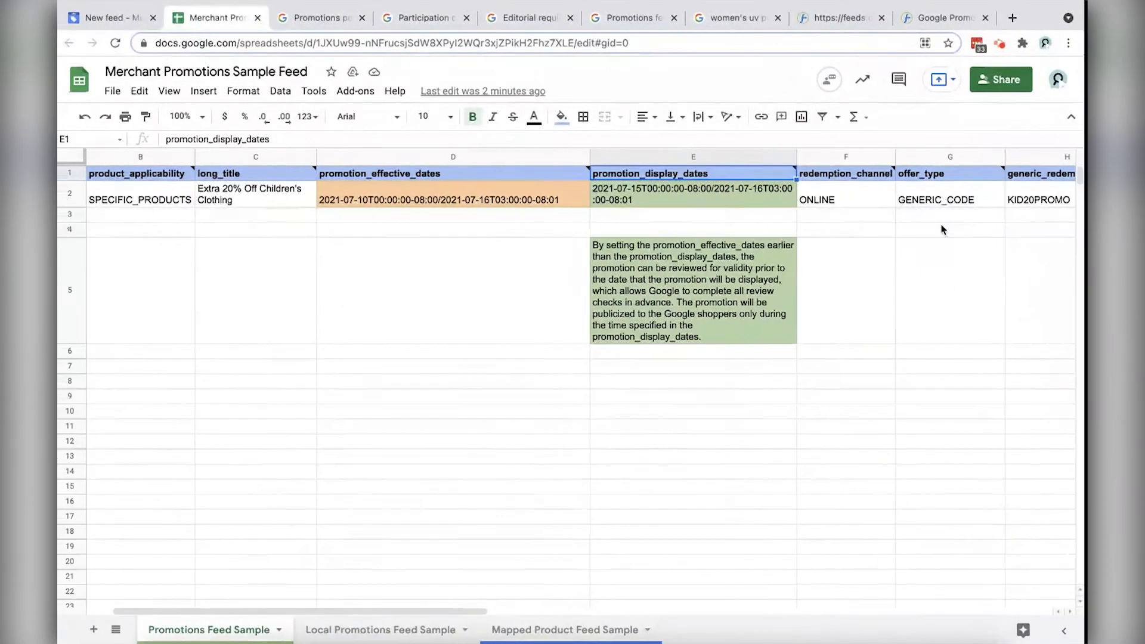
{"action": "left_click", "coordinate": [891, 202]}
{"action": "scroll", "coordinate": [855, 199], "scroll_direction": "right", "scroll_amount": 3}
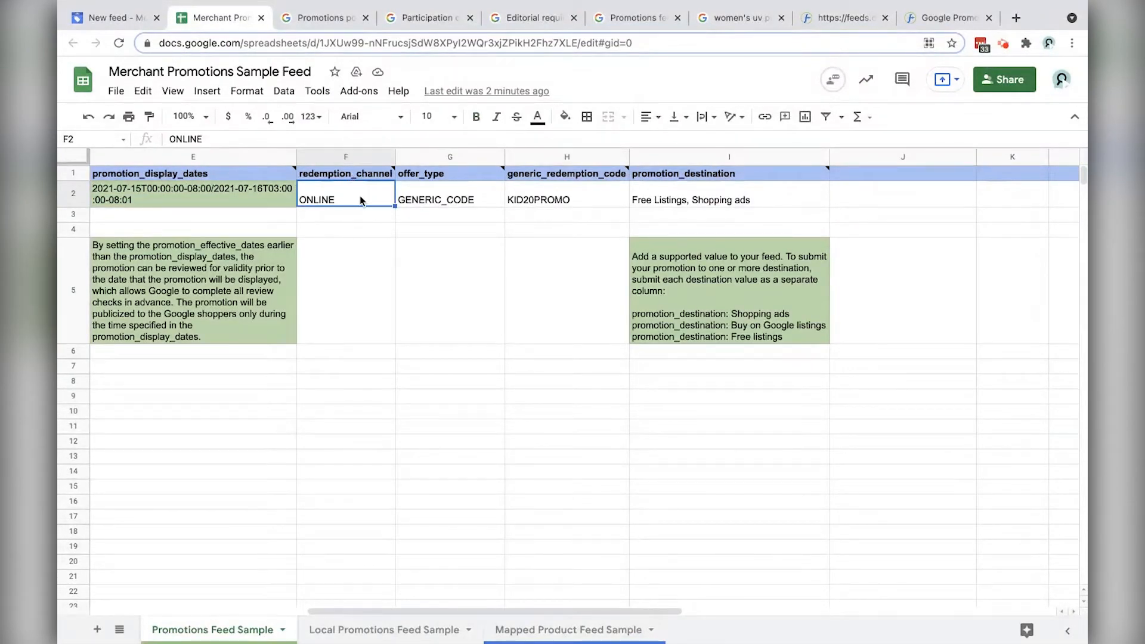
{"action": "left_click_drag", "start_coordinate": [394, 206], "coordinate": [370, 233]}
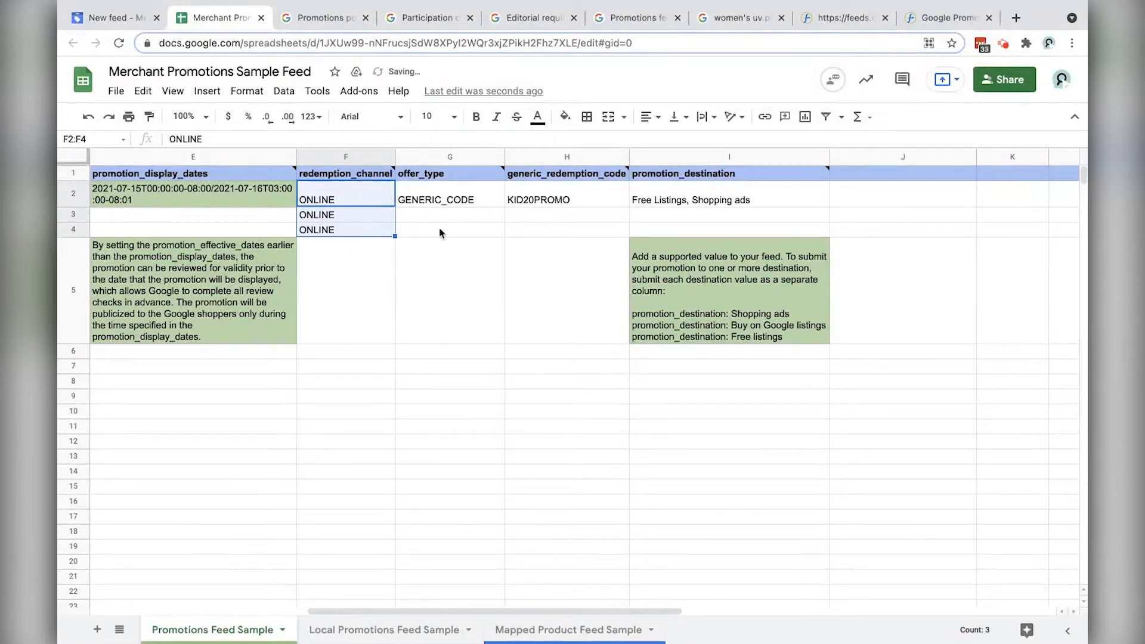
{"action": "key", "text": "ctrl+z"}
{"action": "left_click", "coordinate": [329, 198]}
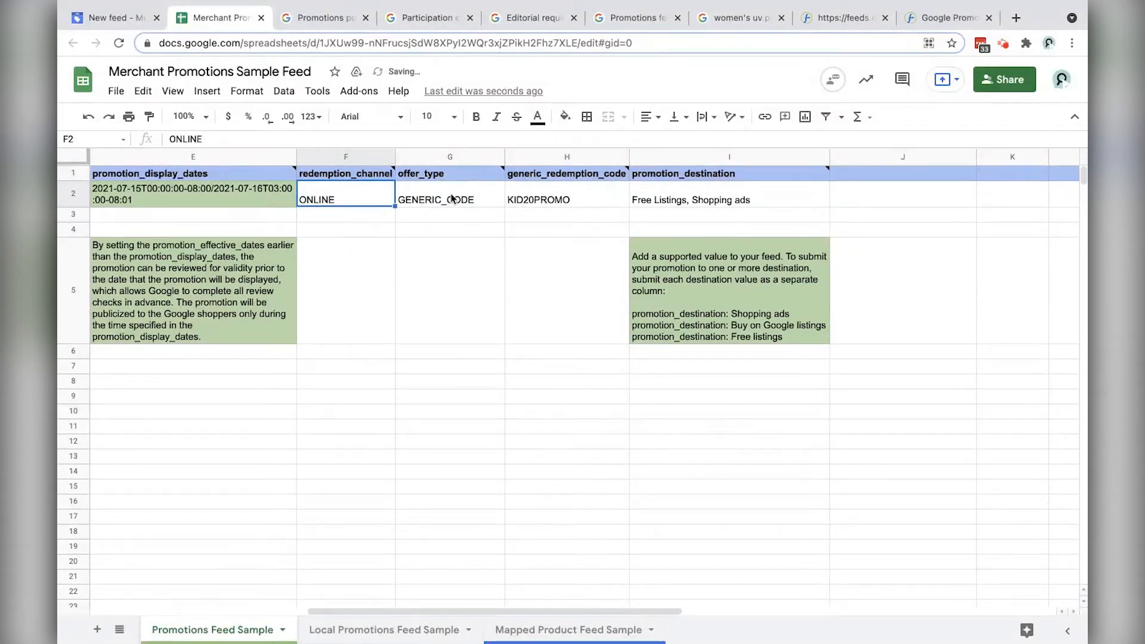
{"action": "left_click", "coordinate": [456, 200]}
{"action": "left_click", "coordinate": [577, 202]}
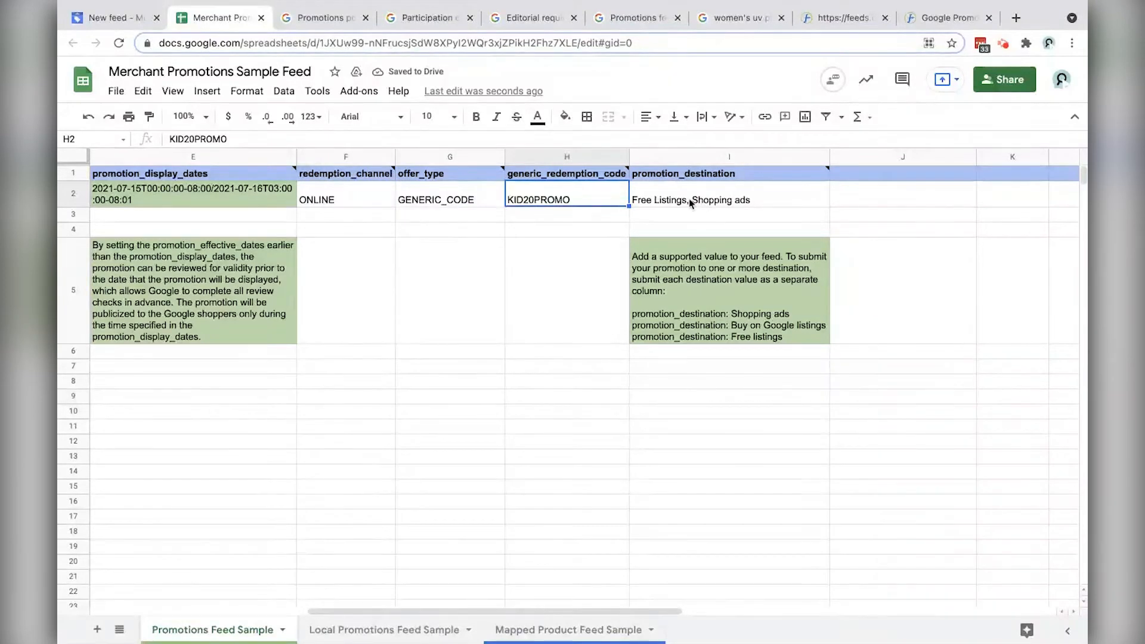
{"action": "left_click", "coordinate": [692, 203]}
{"action": "double_click", "coordinate": [684, 205]}
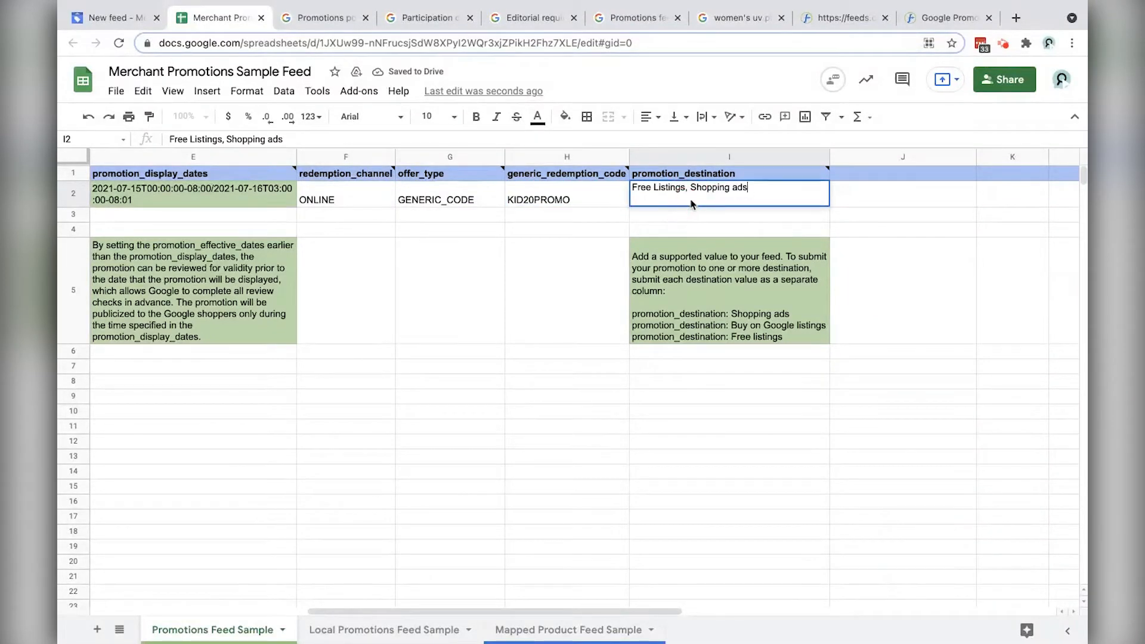
{"action": "left_click_drag", "start_coordinate": [690, 188], "coordinate": [587, 188]}
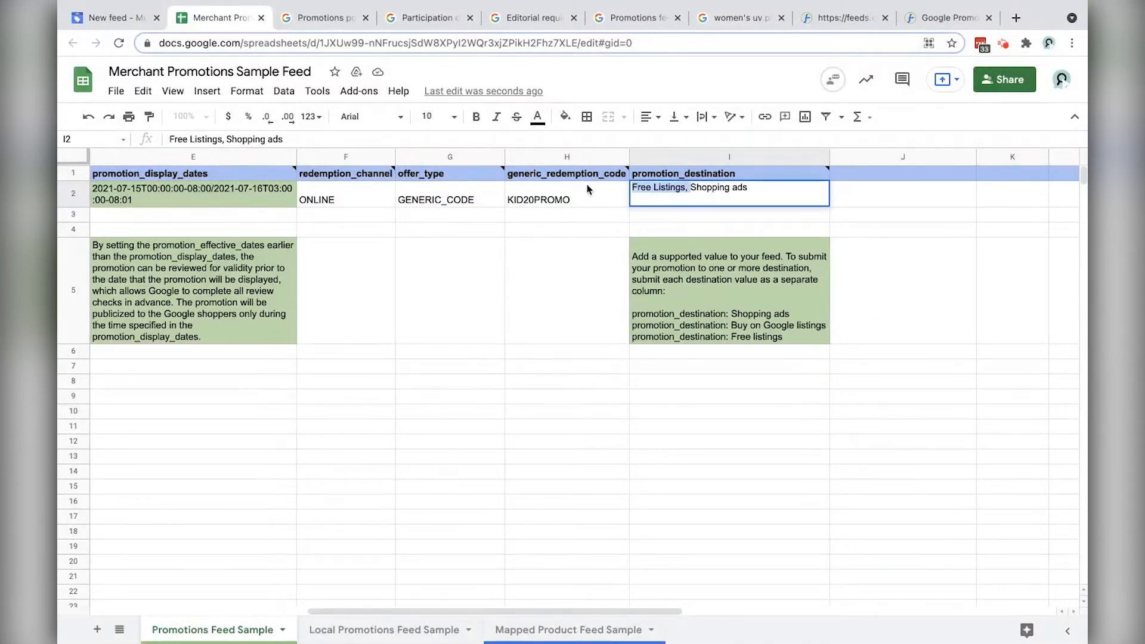
{"action": "key", "text": "BackSpace"}
{"action": "key", "text": "super+z"}
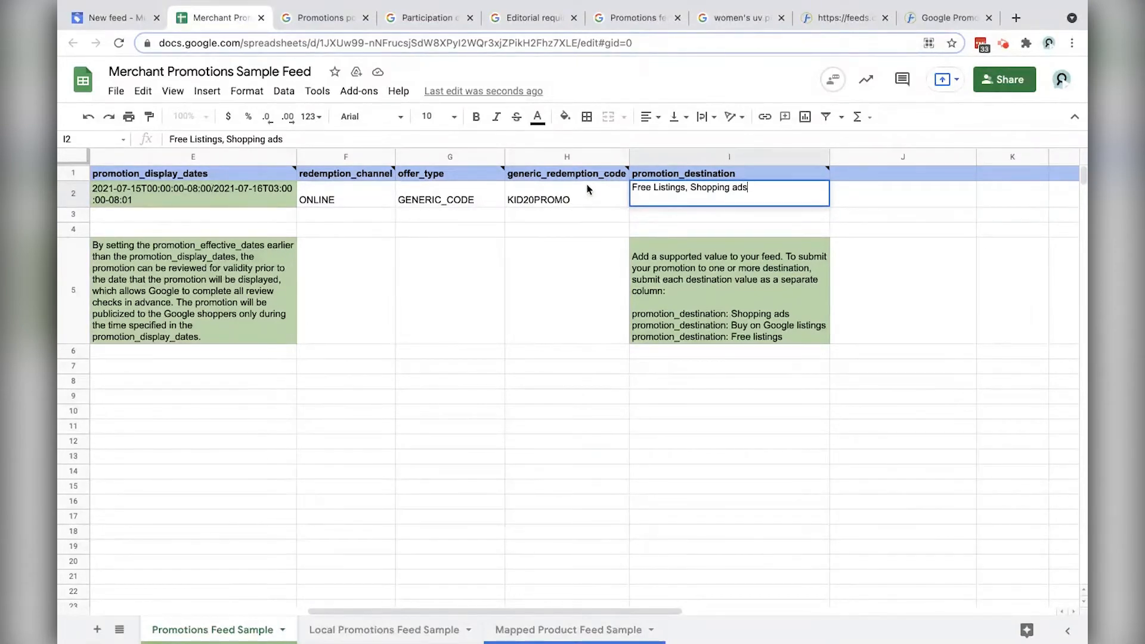
{"action": "key", "text": "Return"}
{"action": "key", "text": "Up"}
{"action": "key", "text": "super+Left"}
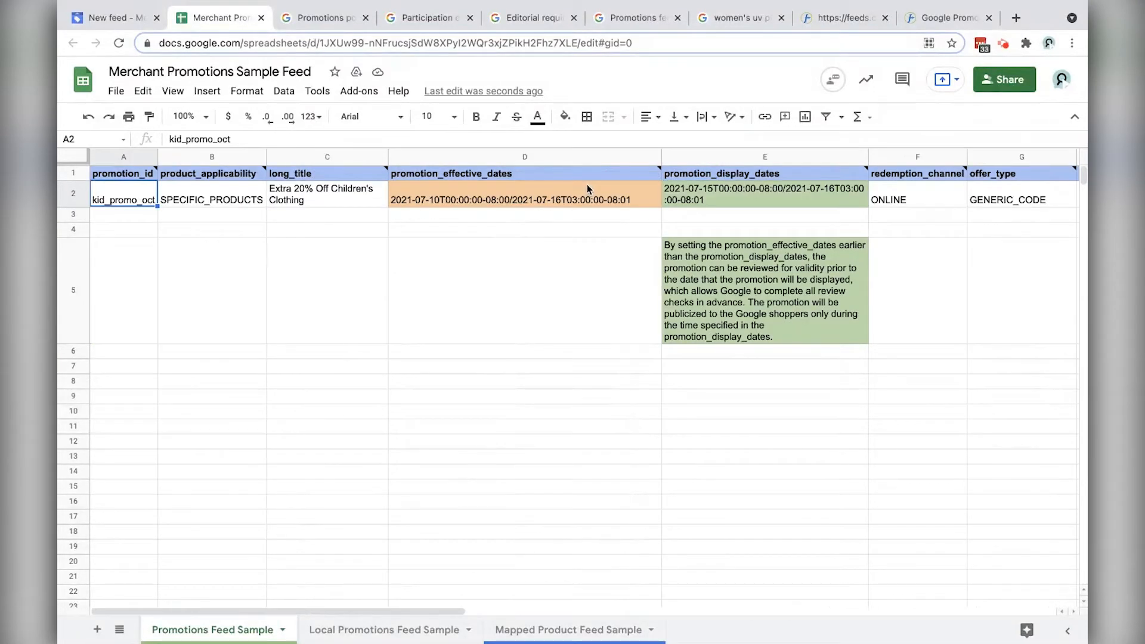
Step: Choose to use an existing Google spreadsheet and search for it by its web address
{"action": "left_click", "coordinate": [209, 45]}
{"action": "key", "text": "ctrl+c"}
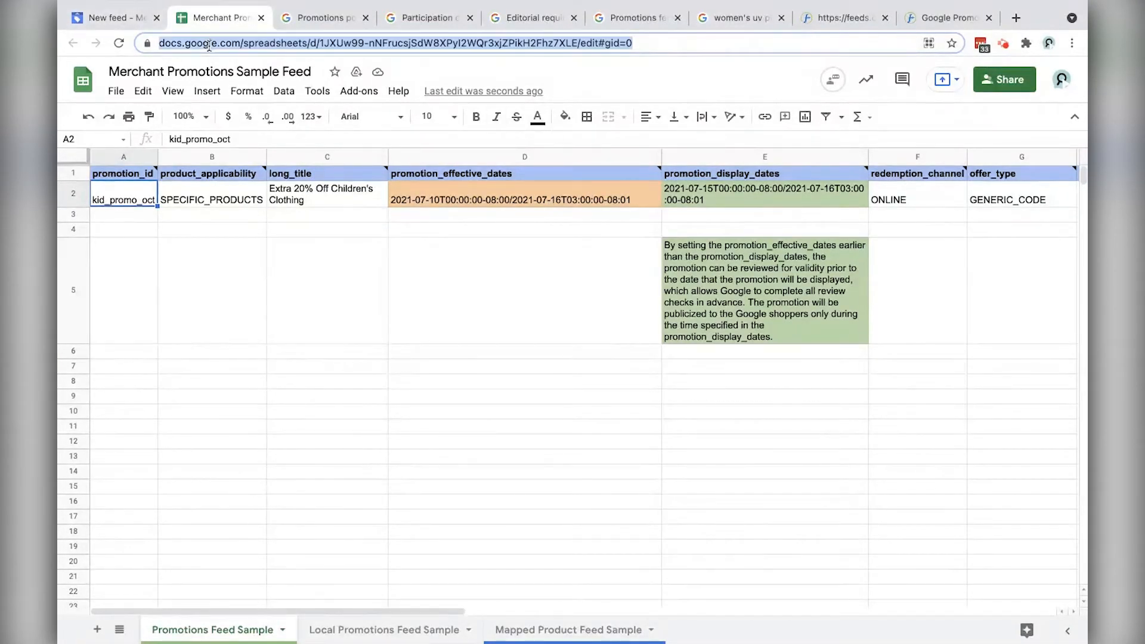
{"action": "left_click", "coordinate": [107, 17]}
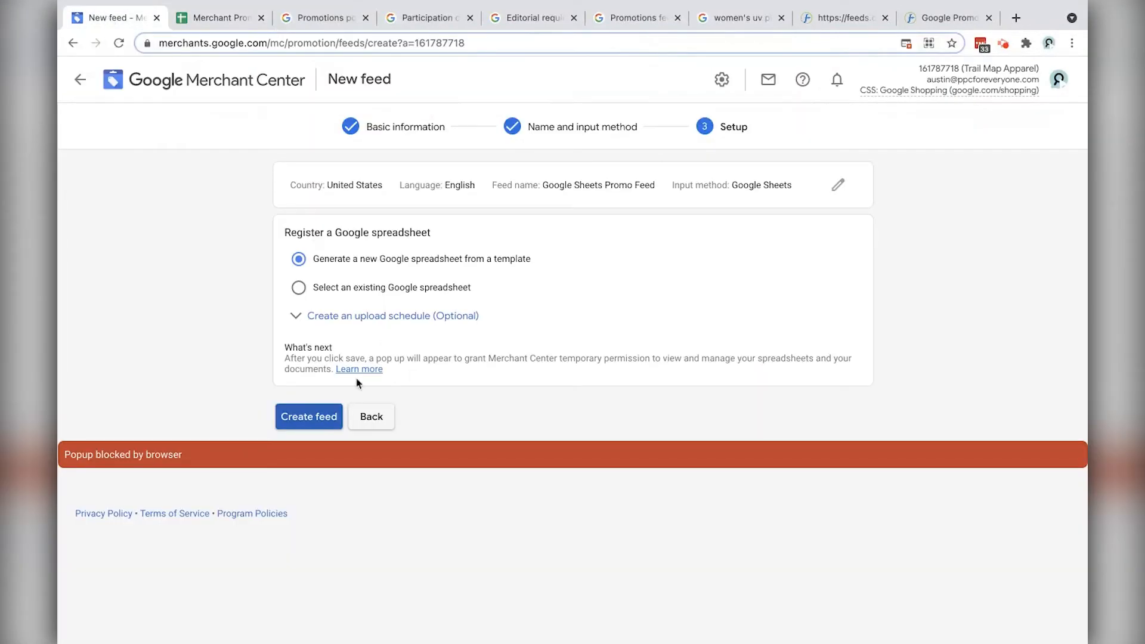
{"action": "left_click", "coordinate": [299, 288]}
{"action": "left_click", "coordinate": [289, 184]}
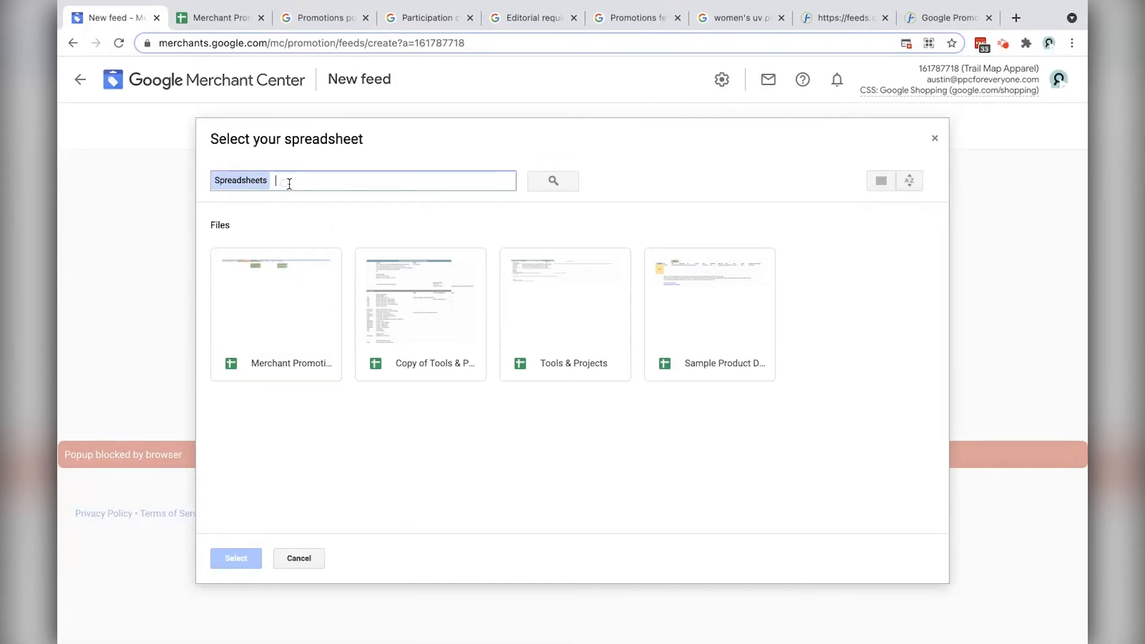
{"action": "key", "text": "ctrl+v"}
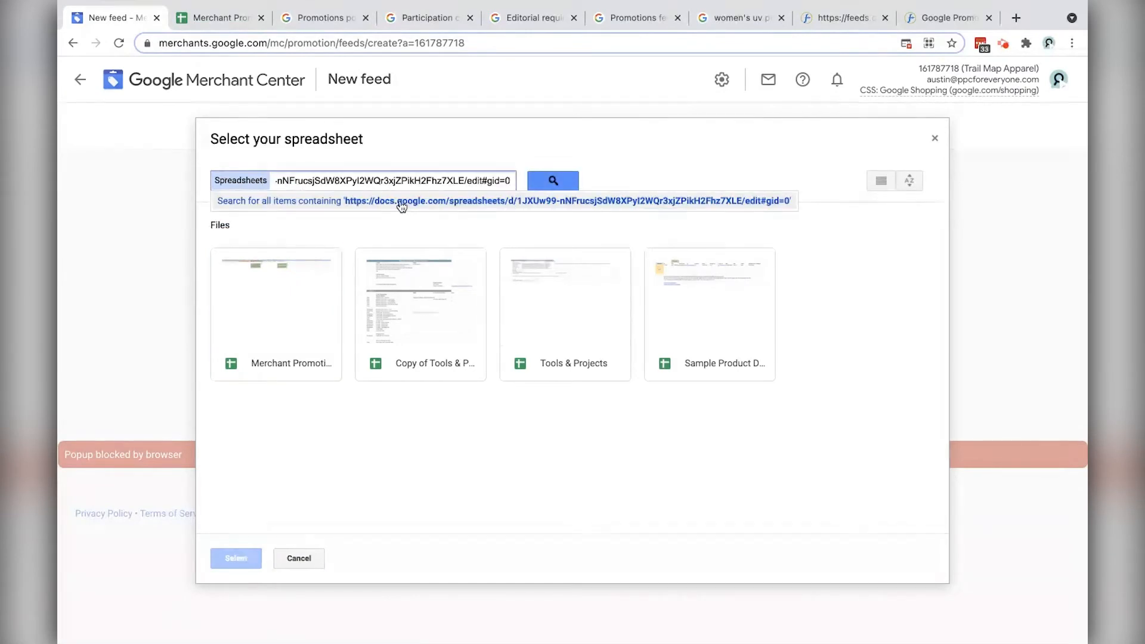
{"action": "left_click", "coordinate": [222, 21]}
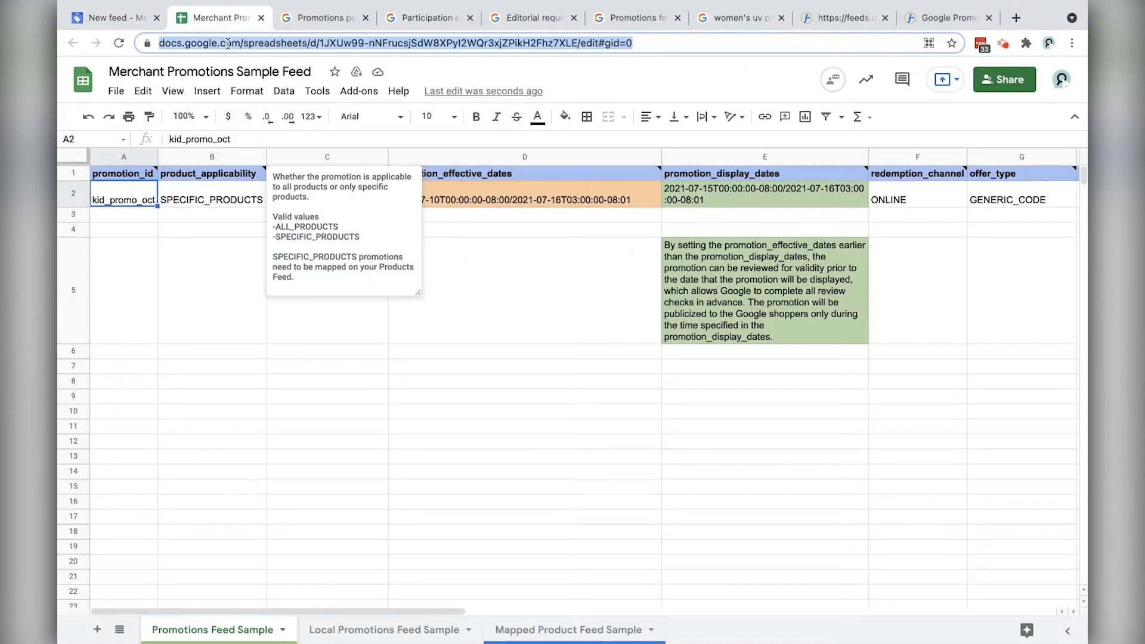
{"action": "left_click", "coordinate": [113, 18]}
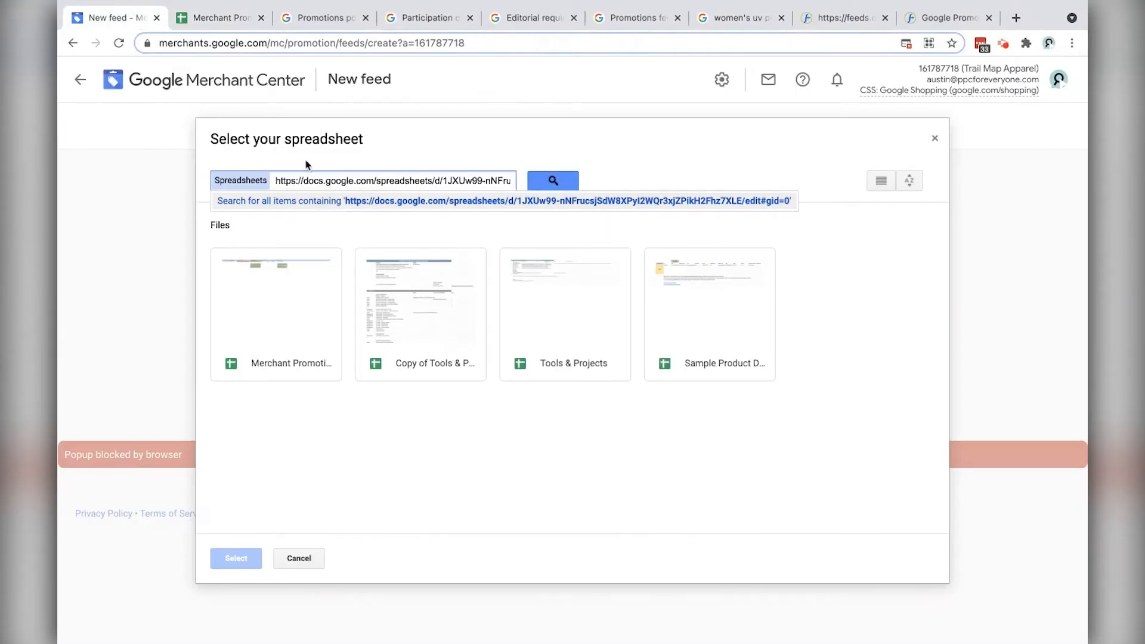
{"action": "left_click", "coordinate": [381, 204]}
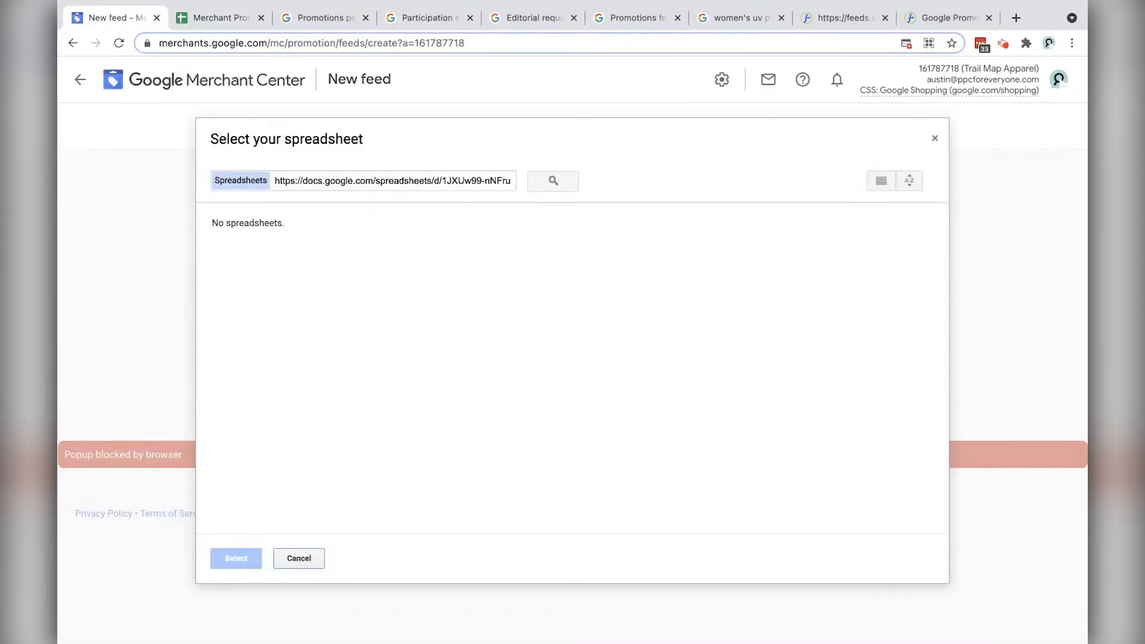
Step: Search by title instead and pick the Merchant Promotions Sample Feed spreadsheet
{"action": "left_click", "coordinate": [222, 20]}
{"action": "left_click", "coordinate": [309, 72]}
{"action": "key", "text": "ctrl+c"}
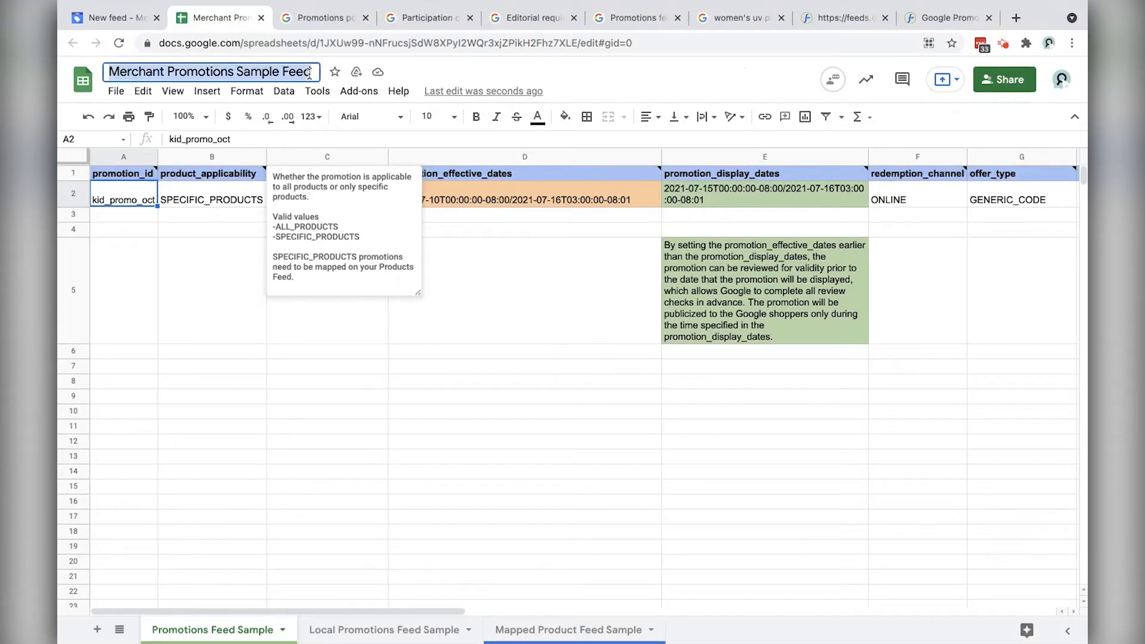
{"action": "left_click", "coordinate": [143, 18]}
{"action": "left_click", "coordinate": [342, 182]}
{"action": "key", "text": "ctrl+v"}
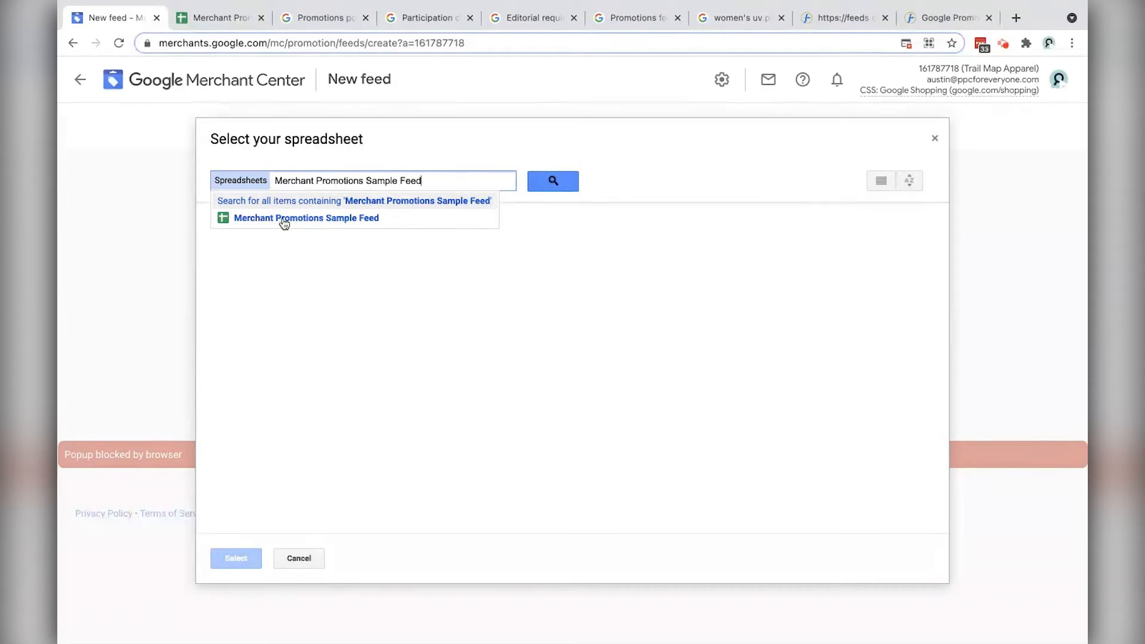
{"action": "left_click", "coordinate": [317, 219]}
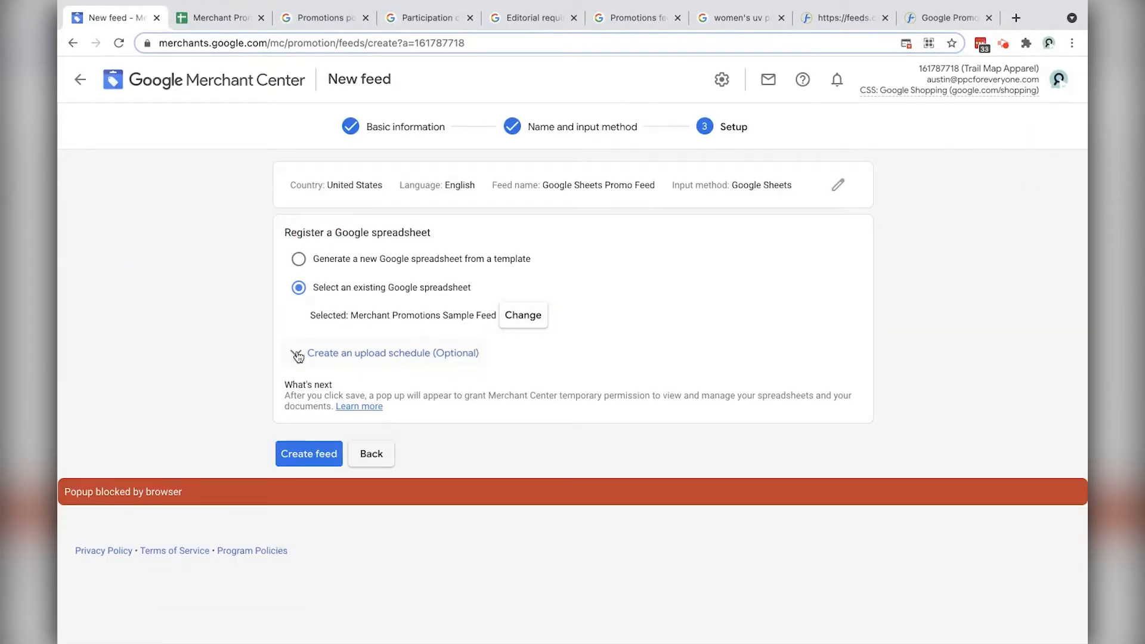
Step: Create the feed, always allowing Merchant Center pop-ups, then return to the promotions list
{"action": "left_click", "coordinate": [303, 458]}
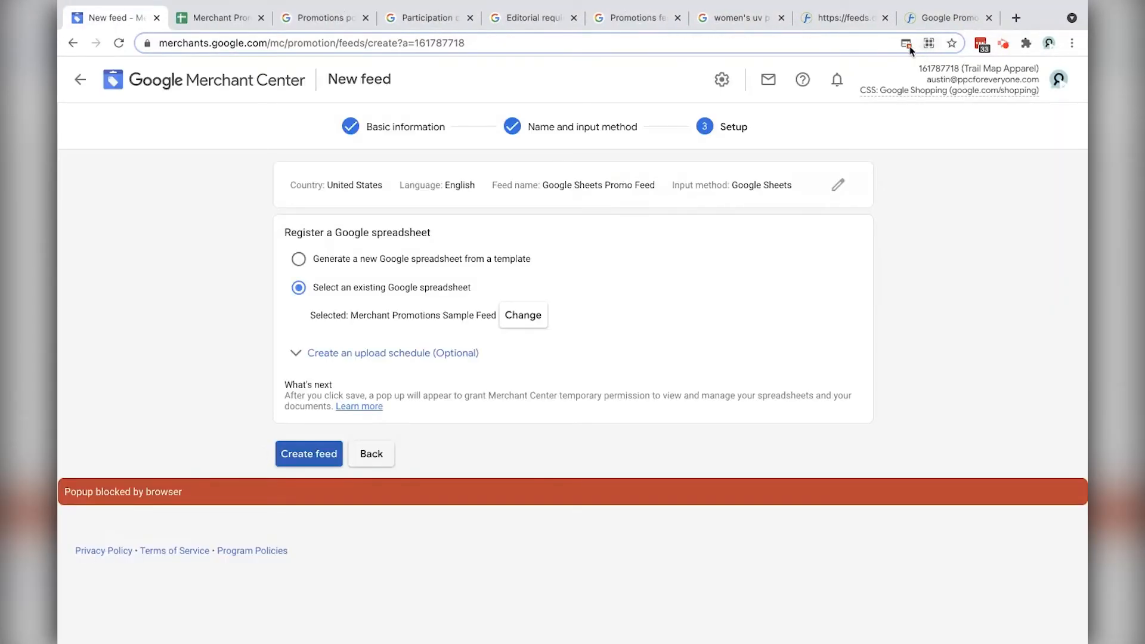
{"action": "left_click", "coordinate": [906, 44]}
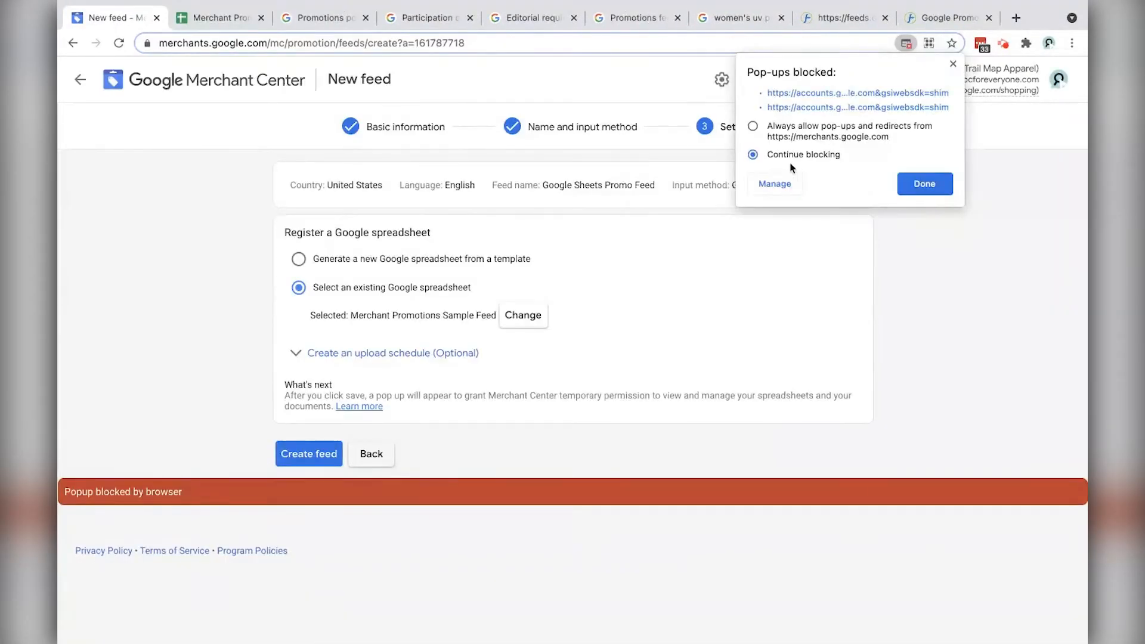
{"action": "left_click", "coordinate": [755, 127]}
{"action": "left_click", "coordinate": [925, 184]}
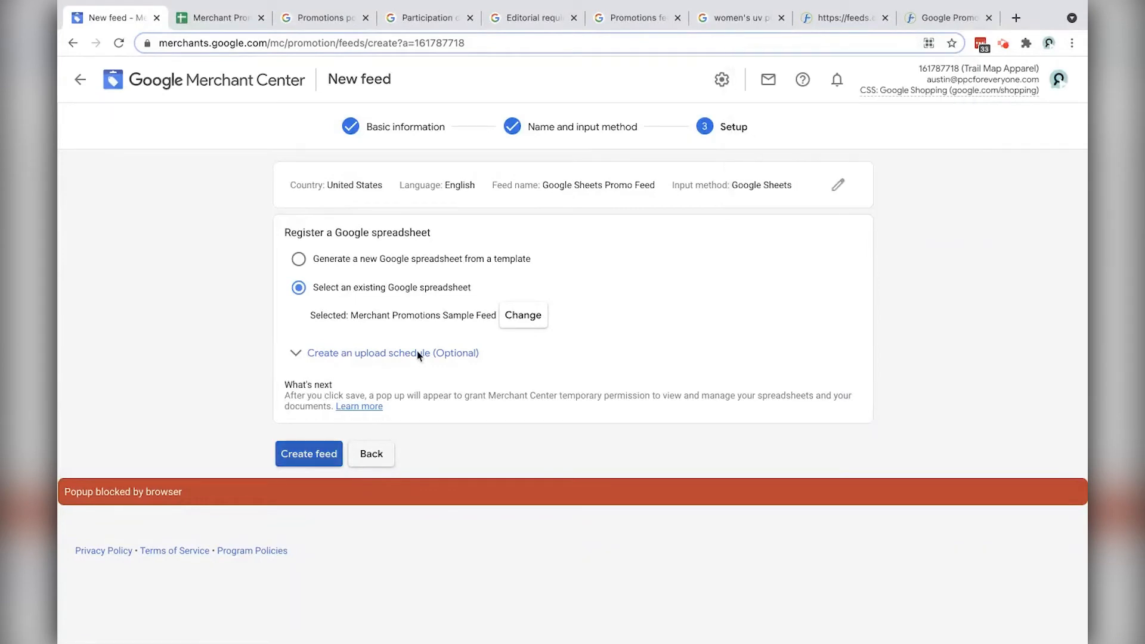
{"action": "left_click", "coordinate": [307, 454]}
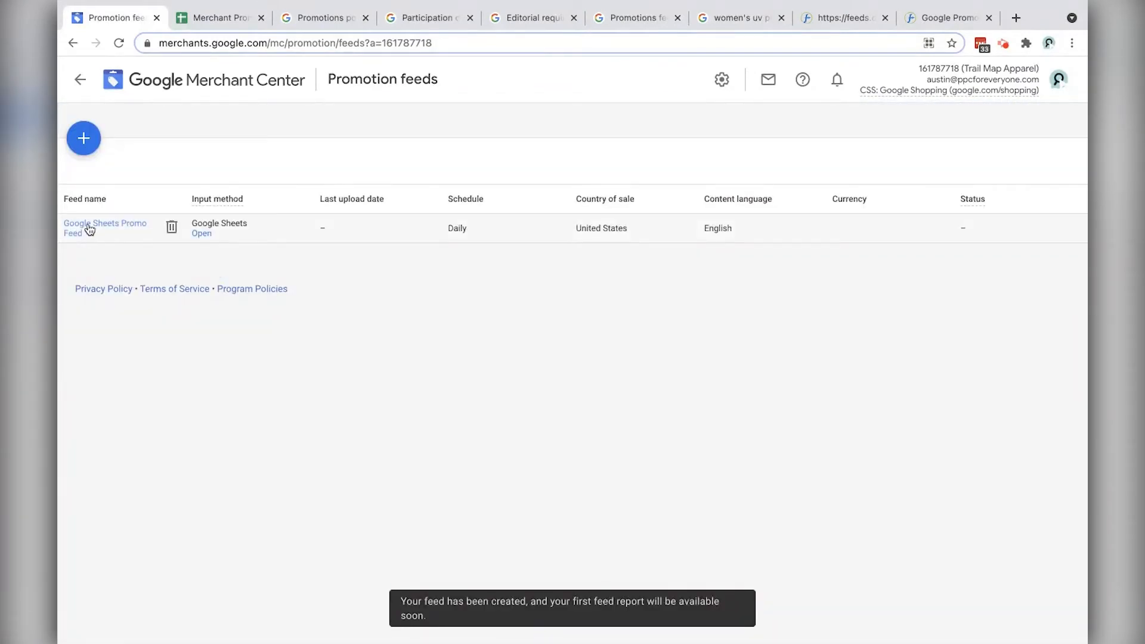
{"action": "left_click", "coordinate": [78, 77]}
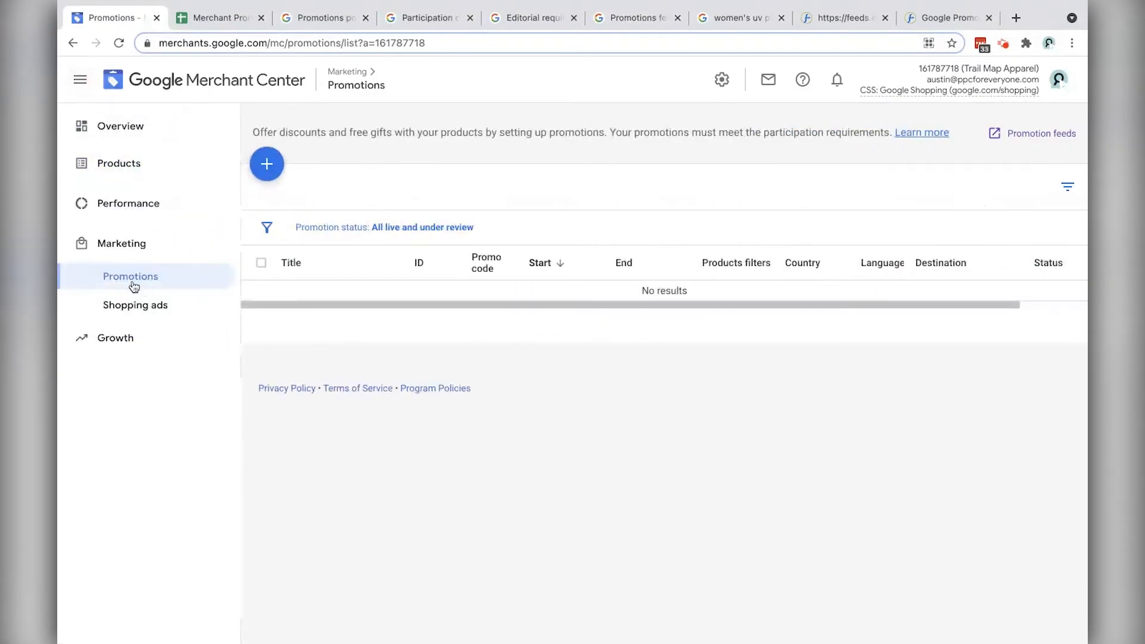
{"action": "left_click", "coordinate": [341, 227]}
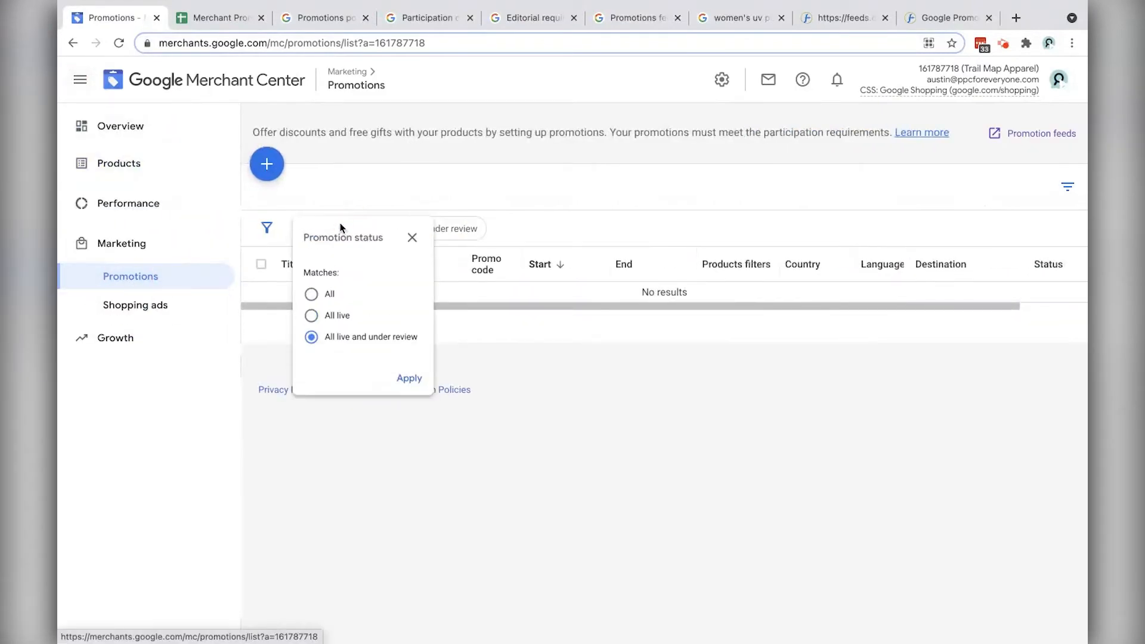
{"action": "left_click", "coordinate": [329, 303]}
{"action": "left_click", "coordinate": [419, 391]}
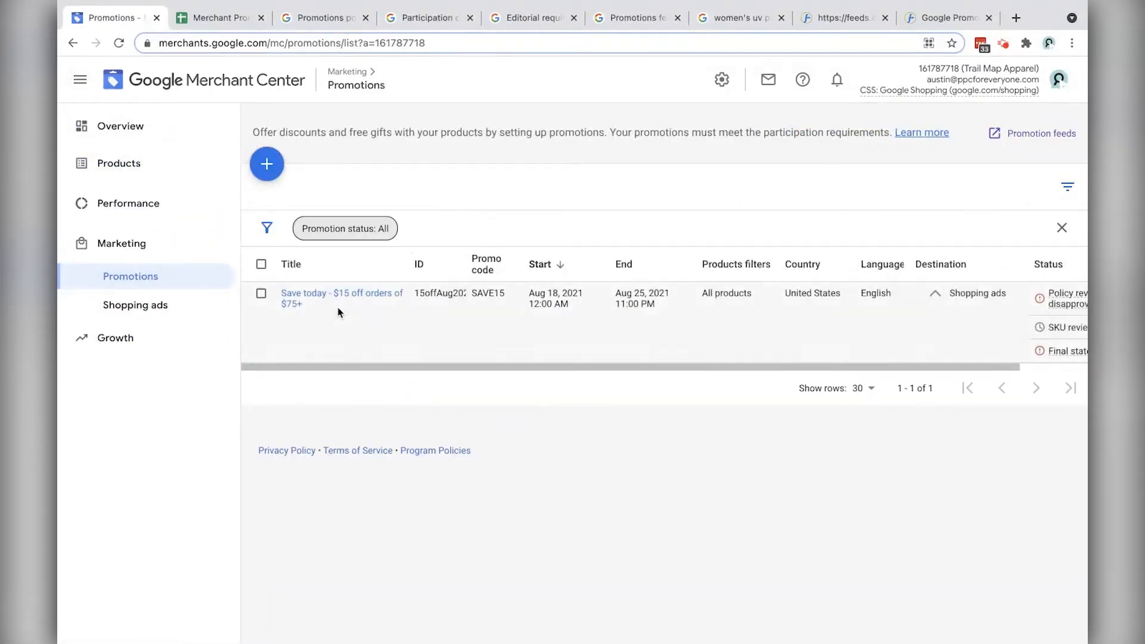
{"action": "left_click_drag", "start_coordinate": [409, 263], "coordinate": [449, 264]}
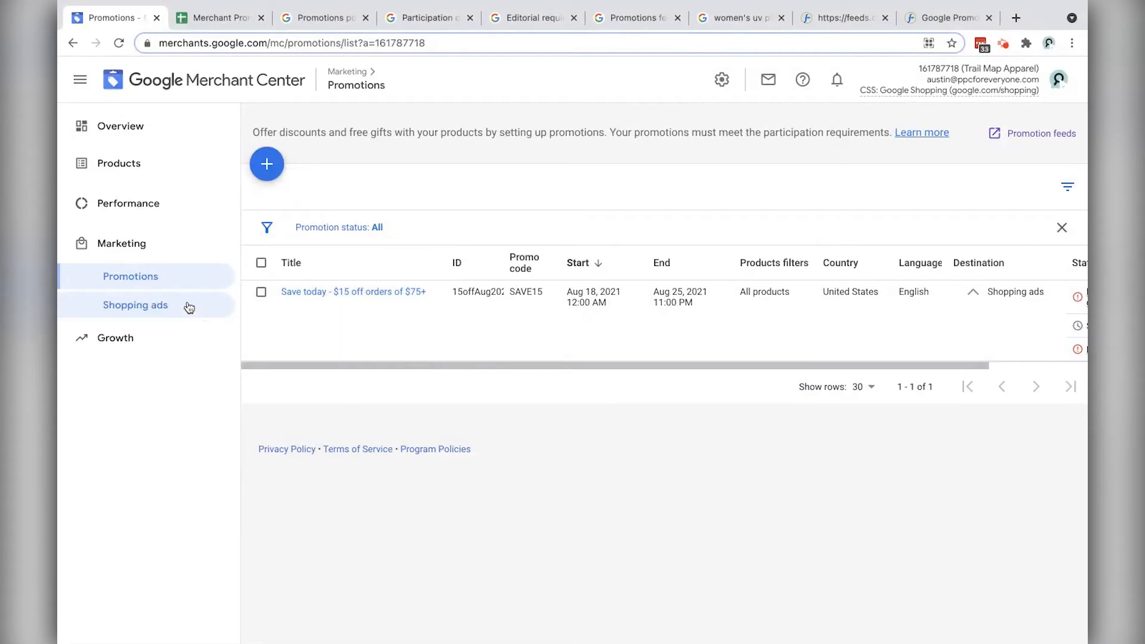
{"action": "left_click", "coordinate": [268, 165]}
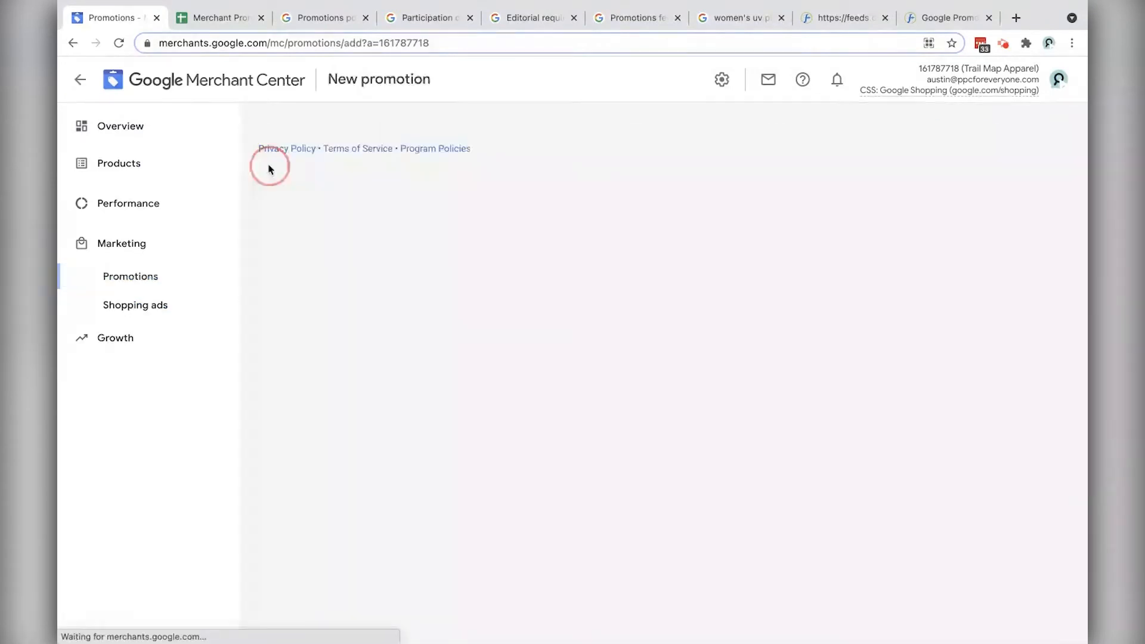
{"action": "left_click", "coordinate": [403, 220]}
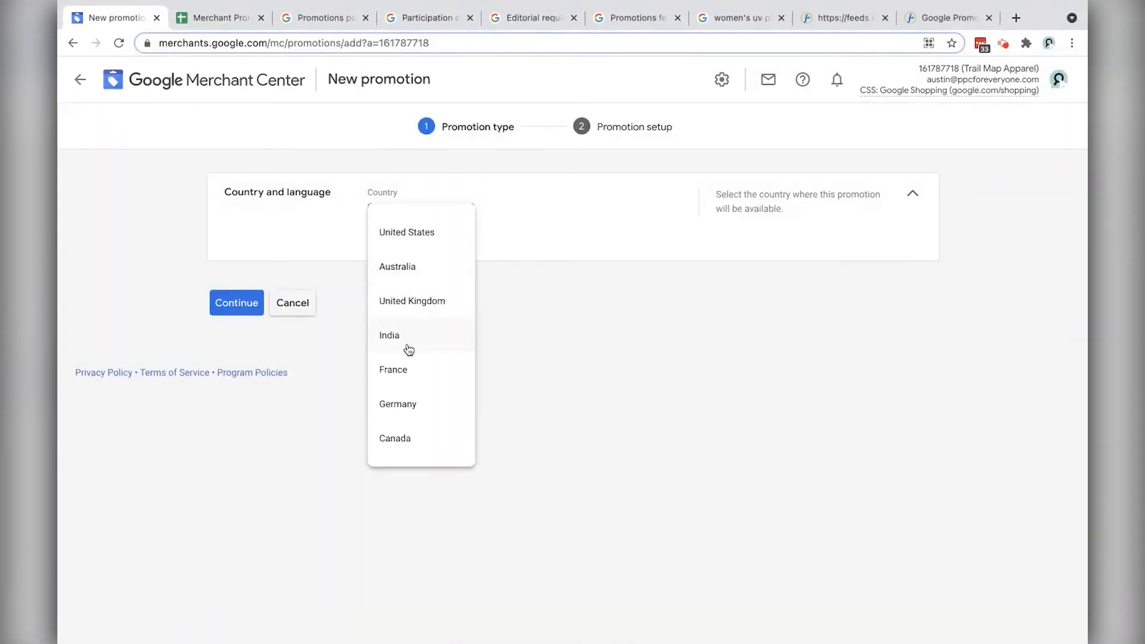
{"action": "left_click", "coordinate": [410, 232]}
{"action": "left_click", "coordinate": [442, 286]}
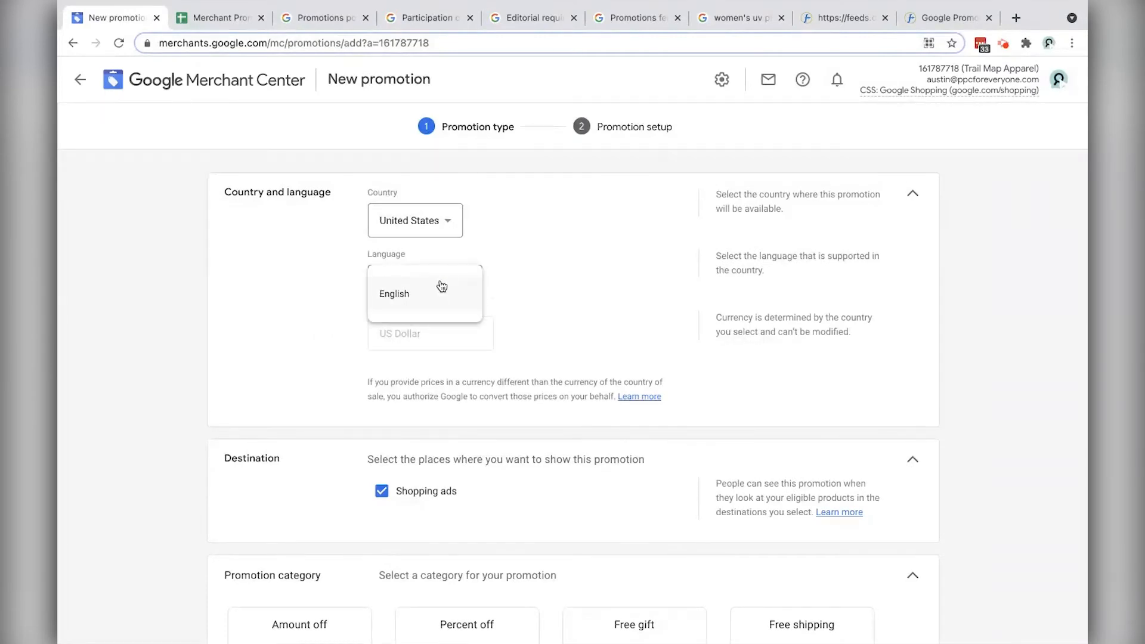
{"action": "left_click", "coordinate": [420, 298]}
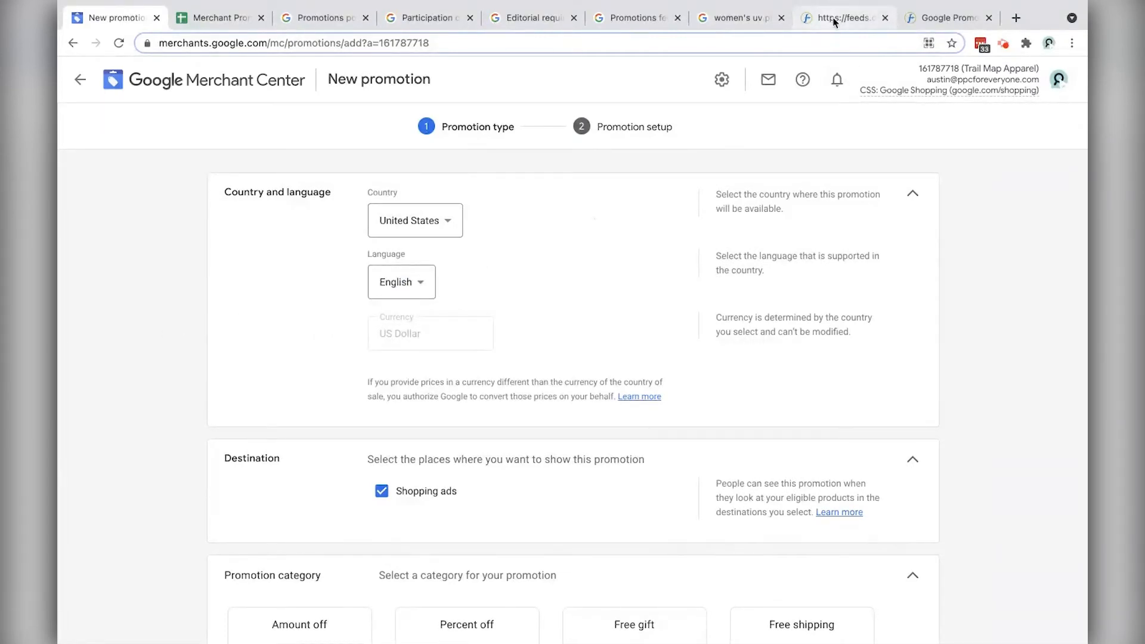
{"action": "scroll", "coordinate": [453, 358], "scroll_direction": "down", "scroll_amount": 3}
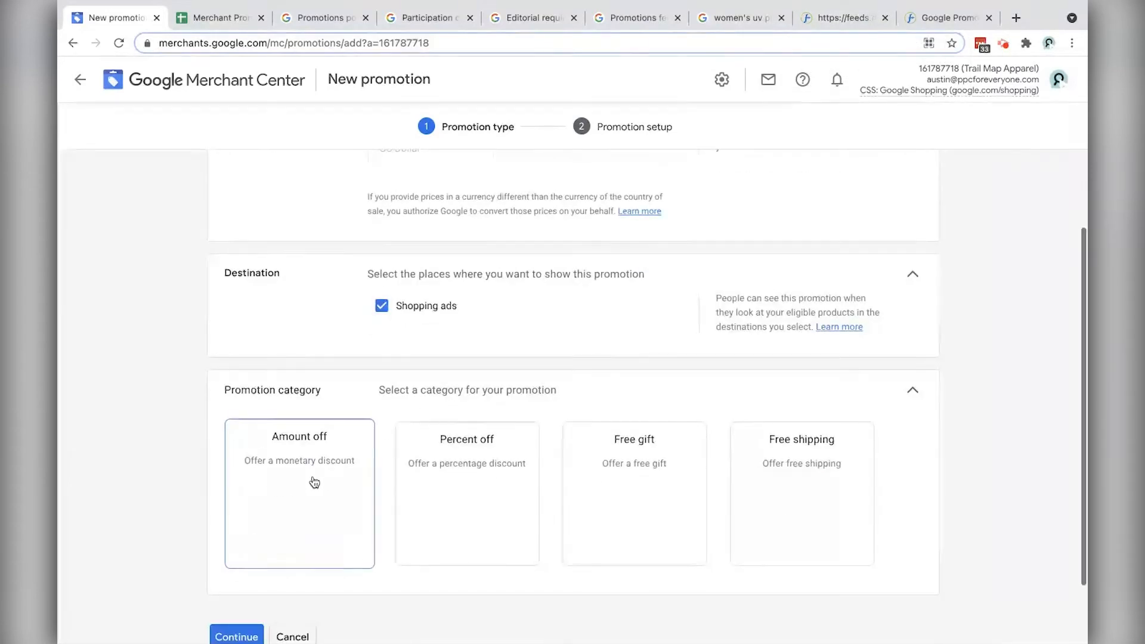
{"action": "scroll", "coordinate": [417, 239], "scroll_direction": "up", "scroll_amount": 3}
{"action": "scroll", "coordinate": [279, 453], "scroll_direction": "down", "scroll_amount": 3}
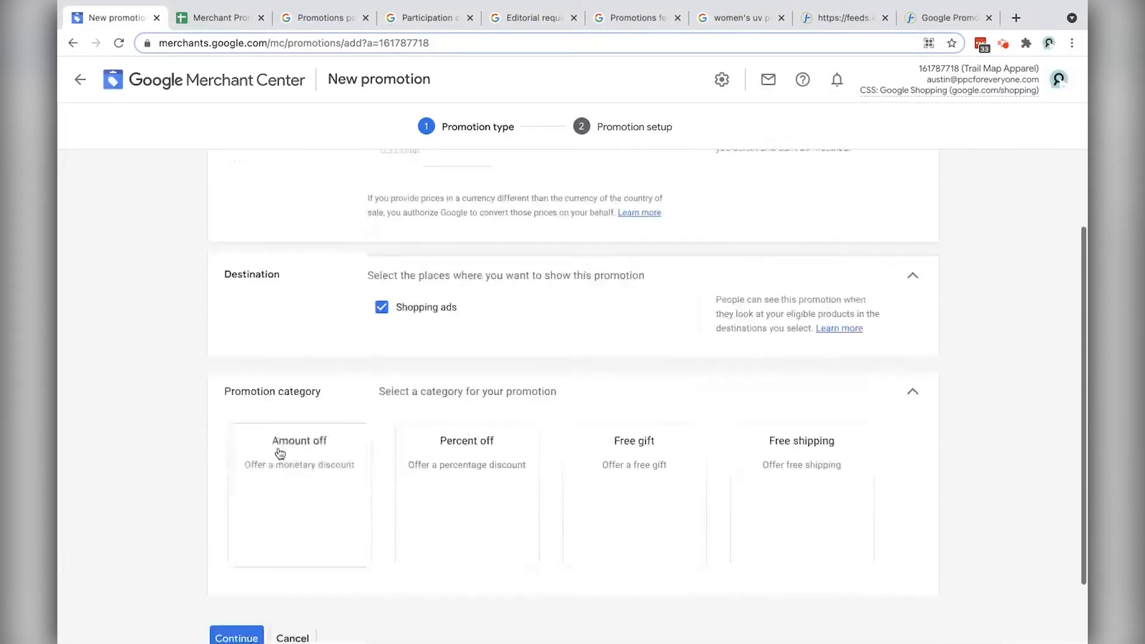
{"action": "left_click", "coordinate": [292, 637]}
{"action": "left_click", "coordinate": [655, 394]}
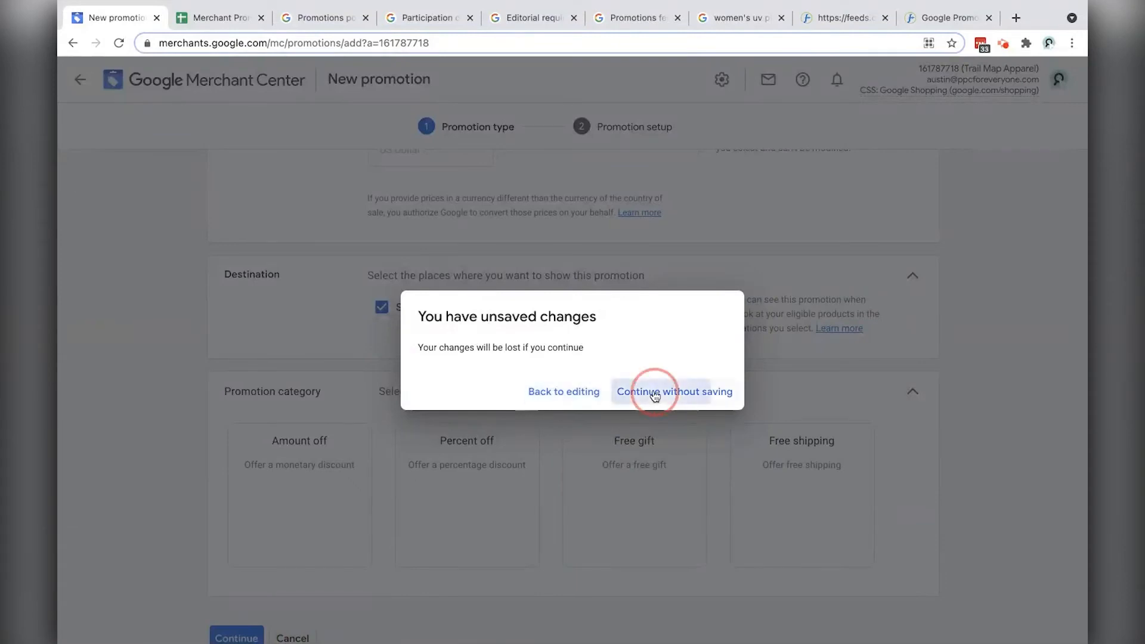
{"action": "left_click", "coordinate": [1041, 135]}
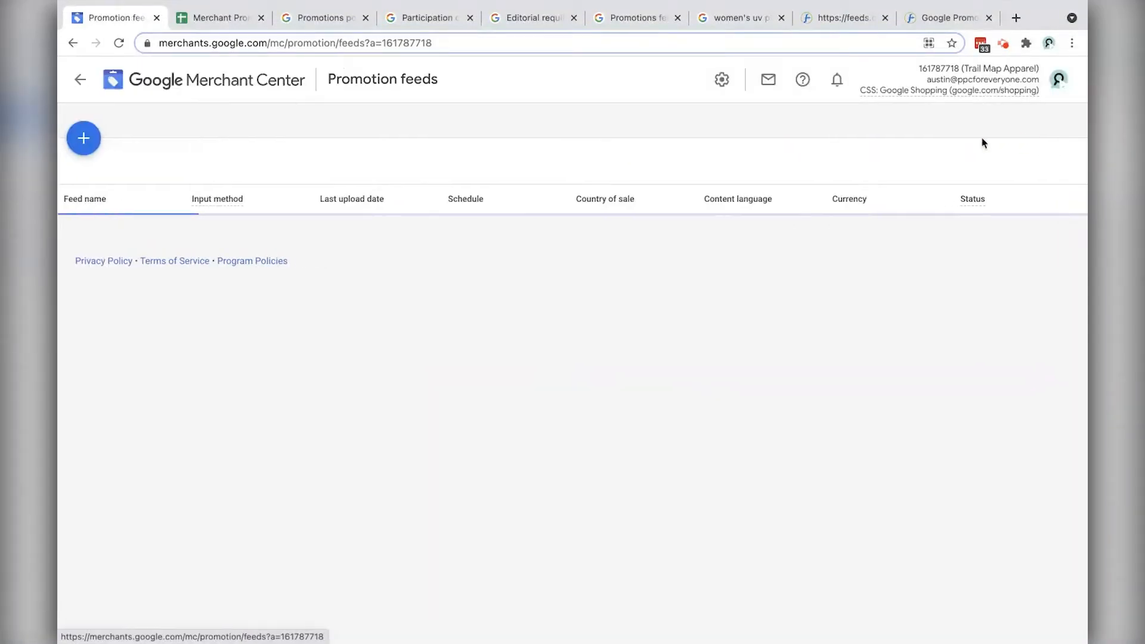
Step: Start another promotion feed with the default country and language, and name it DataFeedWatch_Promos_US
{"action": "left_click", "coordinate": [76, 141]}
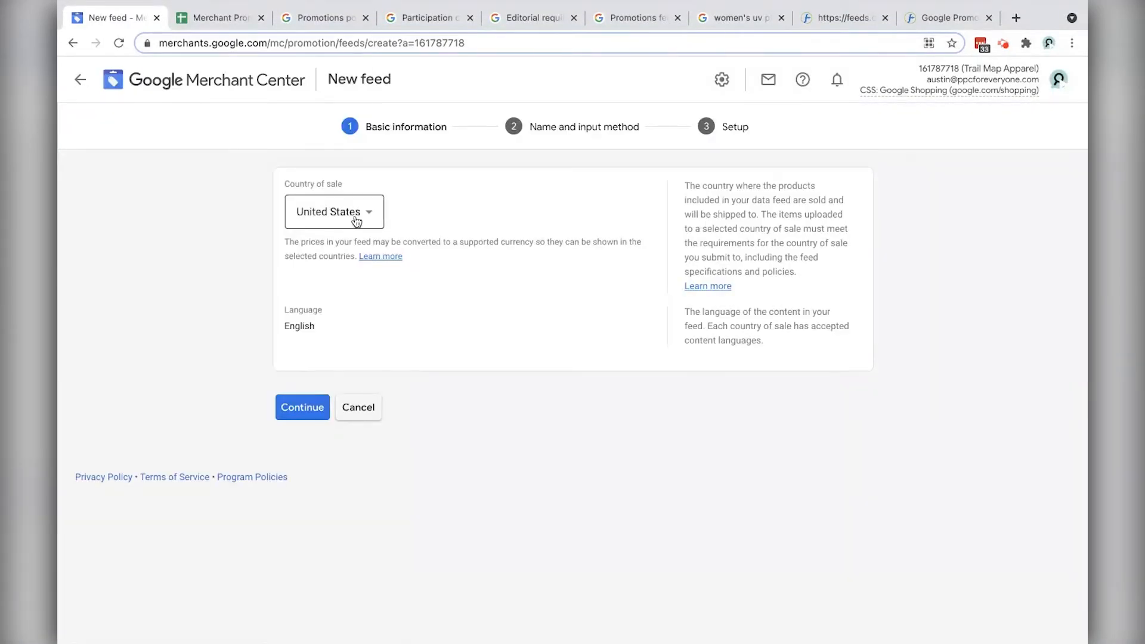
{"action": "left_click", "coordinate": [296, 407]}
{"action": "left_click", "coordinate": [396, 268]}
{"action": "type", "text": "DataFeedWatch_"}
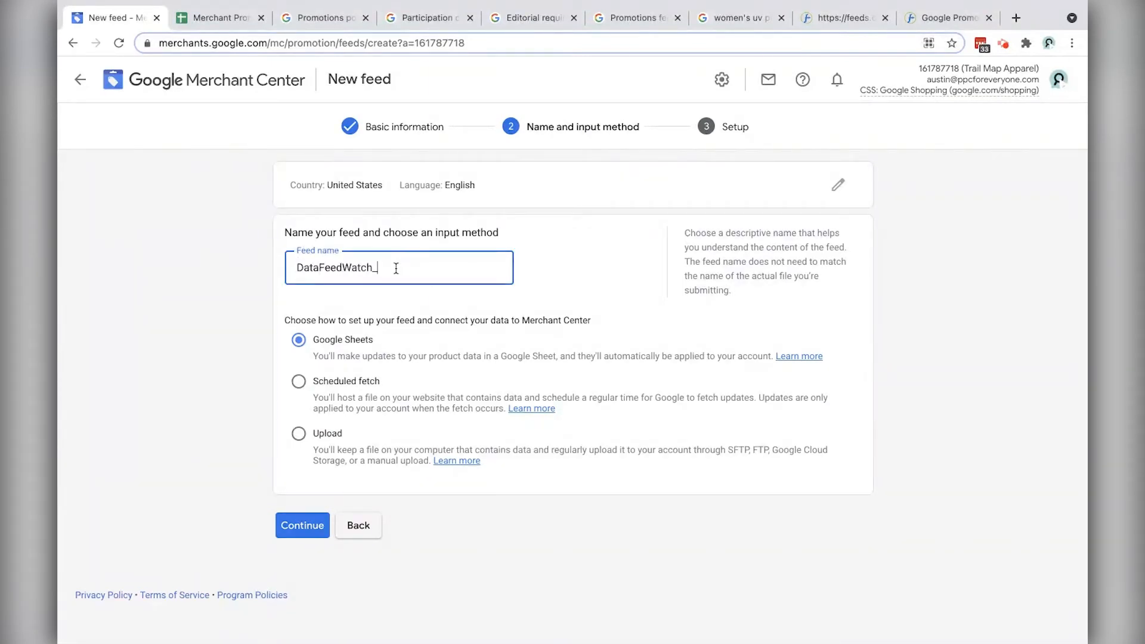
{"action": "type", "text": "omos_US"}
Step: Set the input method to Scheduled fetch and advance to the Setup step
{"action": "left_click", "coordinate": [299, 381]}
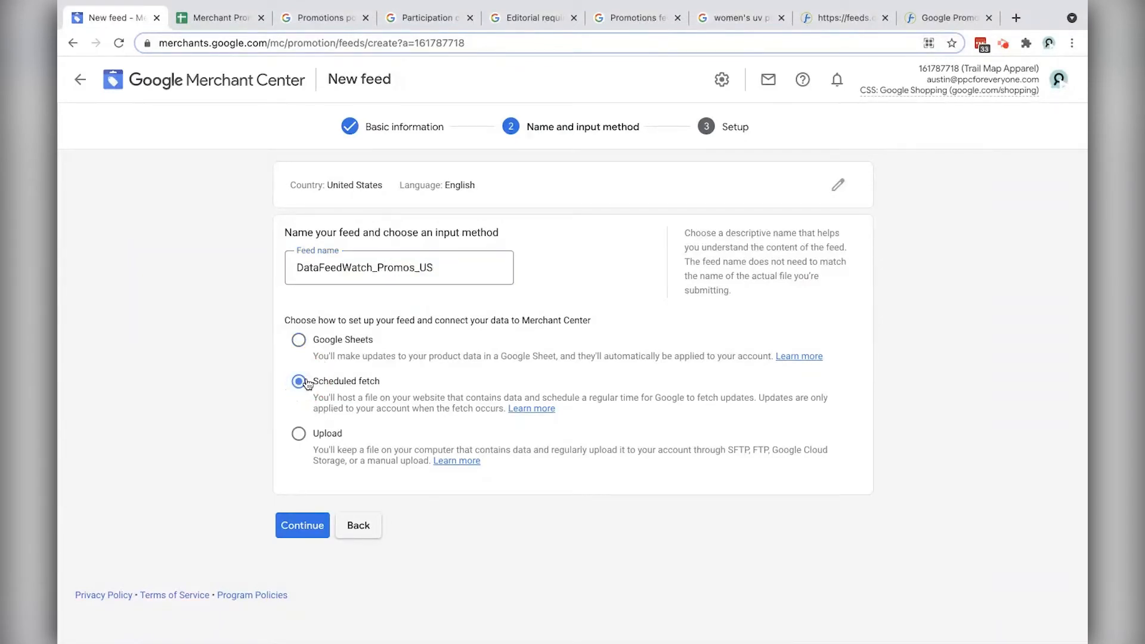
{"action": "left_click_drag", "start_coordinate": [439, 278], "coordinate": [263, 266]}
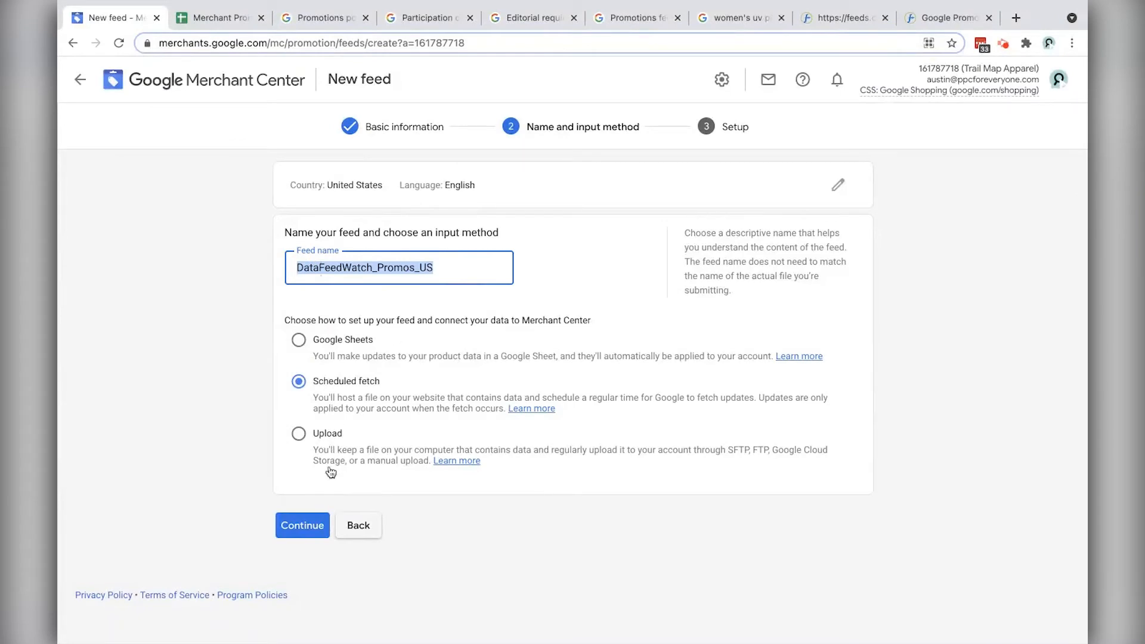
{"action": "left_click", "coordinate": [312, 527]}
{"action": "left_click", "coordinate": [351, 263]}
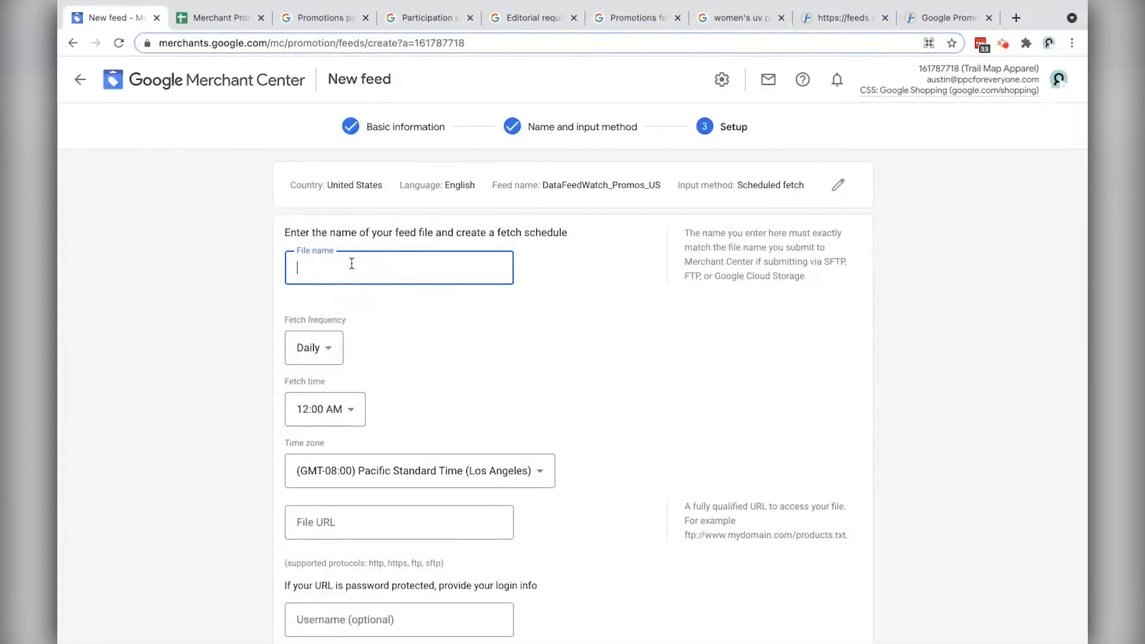
Step: Copy the .xml file name from the DataFeedWatch address into the File name field
{"action": "left_click", "coordinate": [831, 19]}
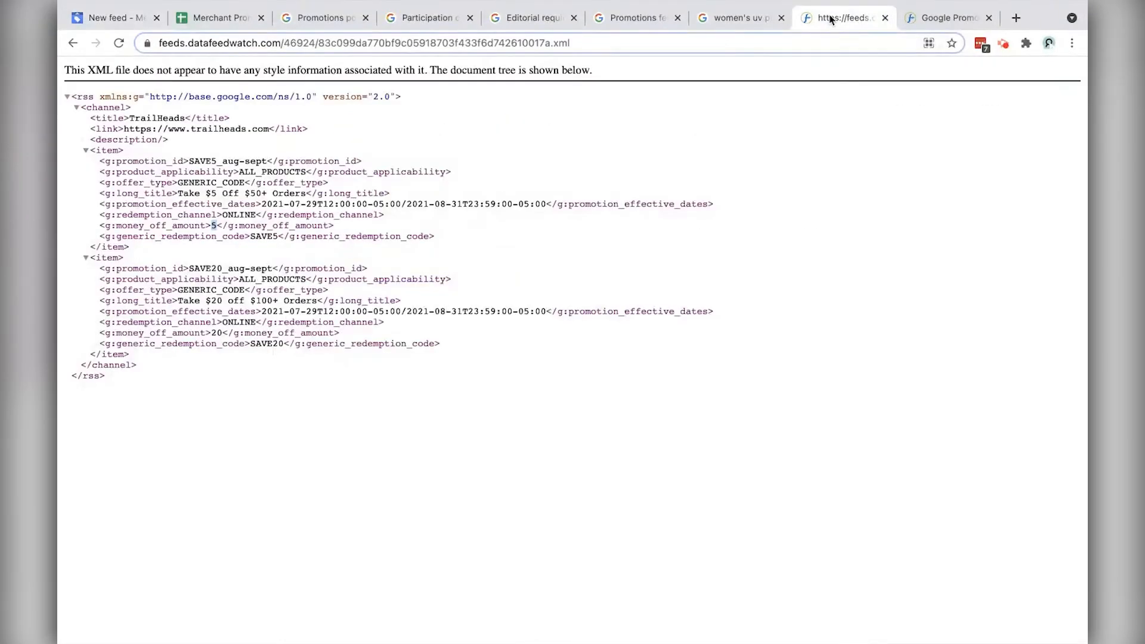
{"action": "left_click", "coordinate": [602, 43]}
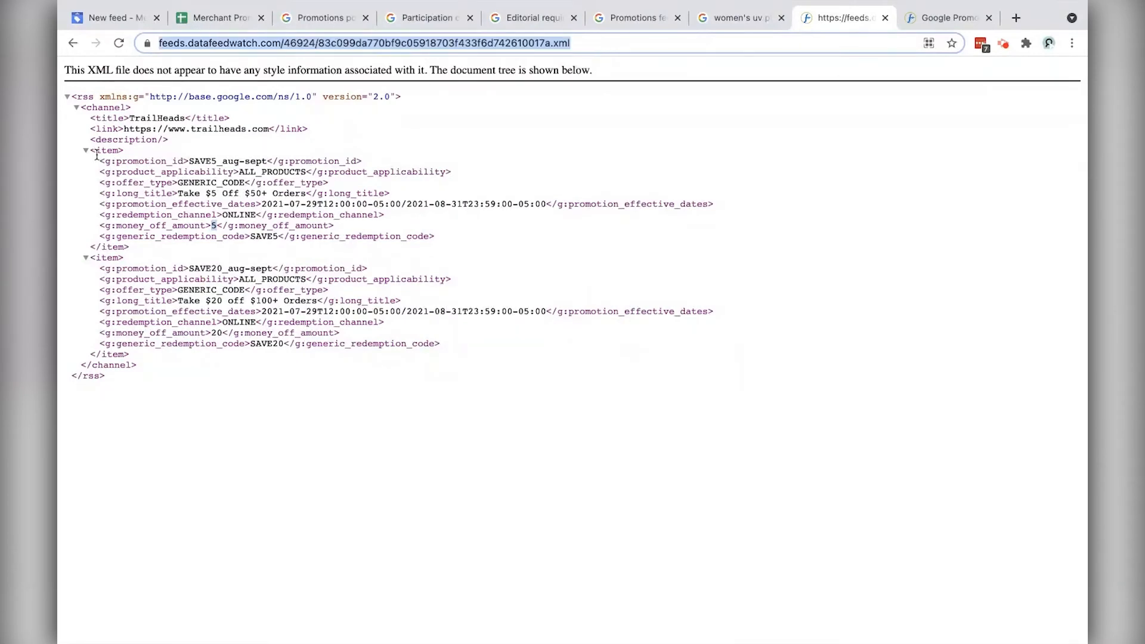
{"action": "left_click_drag", "start_coordinate": [82, 98], "coordinate": [250, 332]}
{"action": "left_click", "coordinate": [220, 131]}
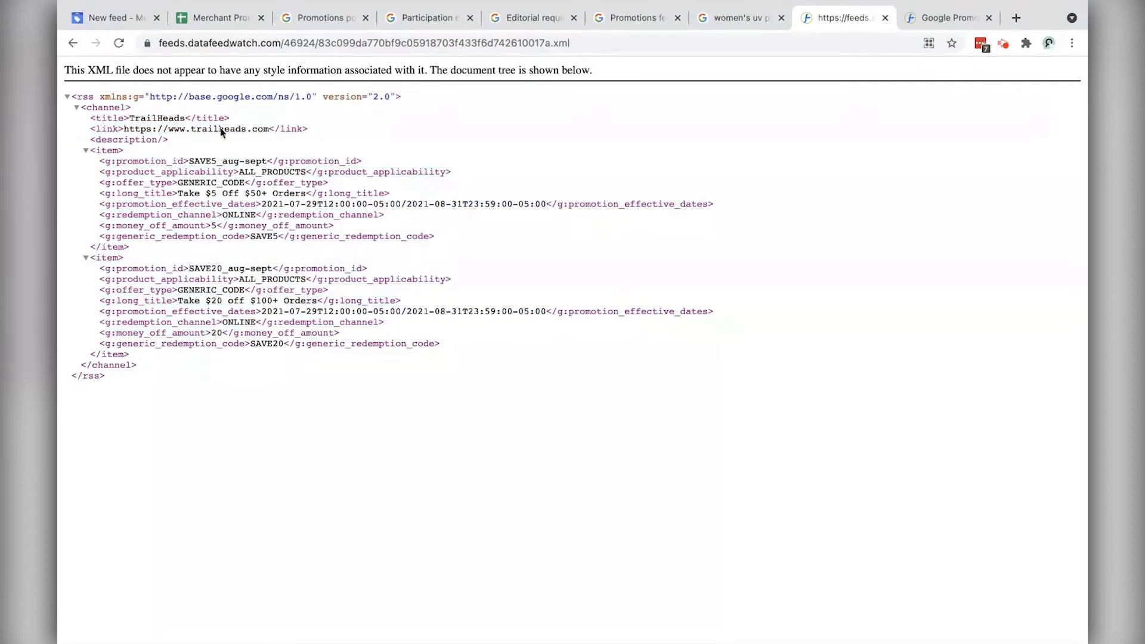
{"action": "left_click_drag", "start_coordinate": [162, 43], "coordinate": [617, 43]}
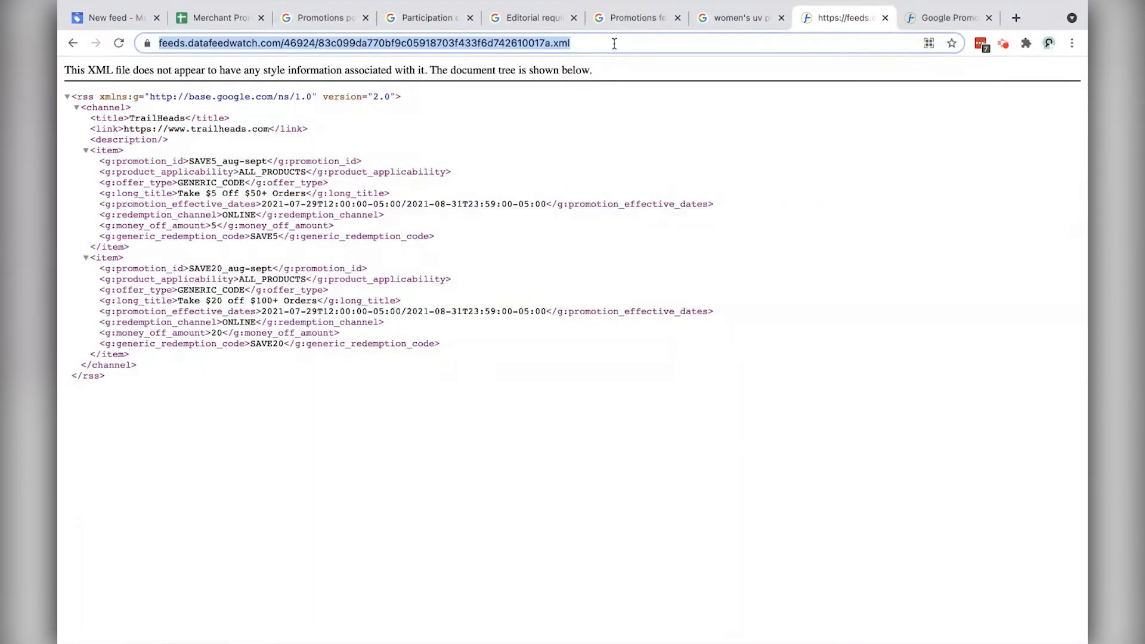
{"action": "left_click", "coordinate": [109, 17]}
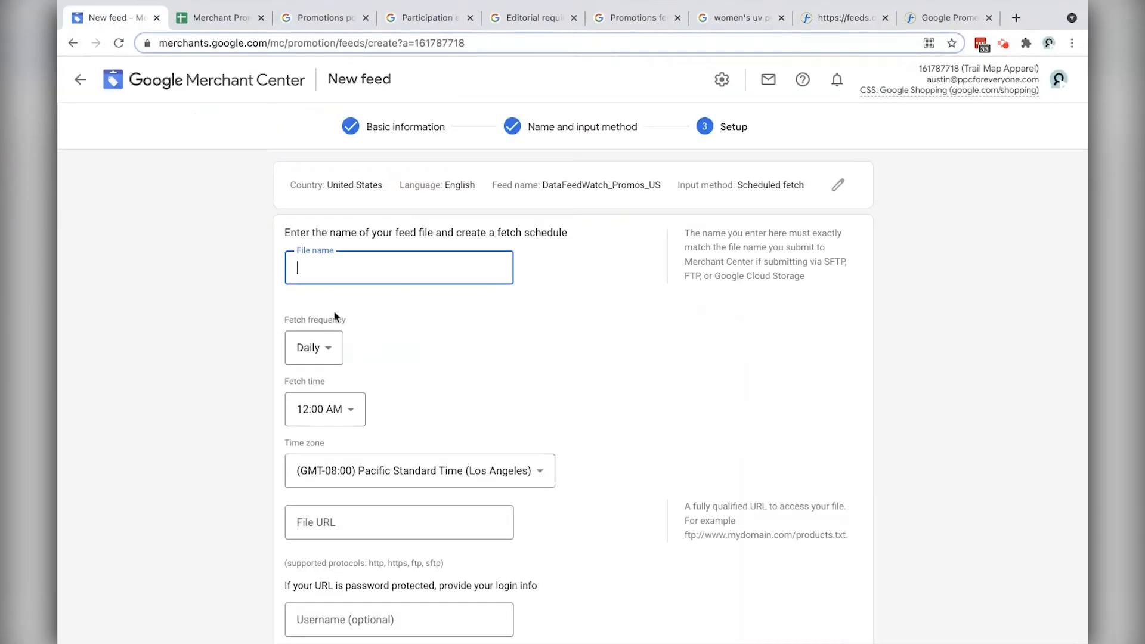
{"action": "left_click", "coordinate": [381, 524]}
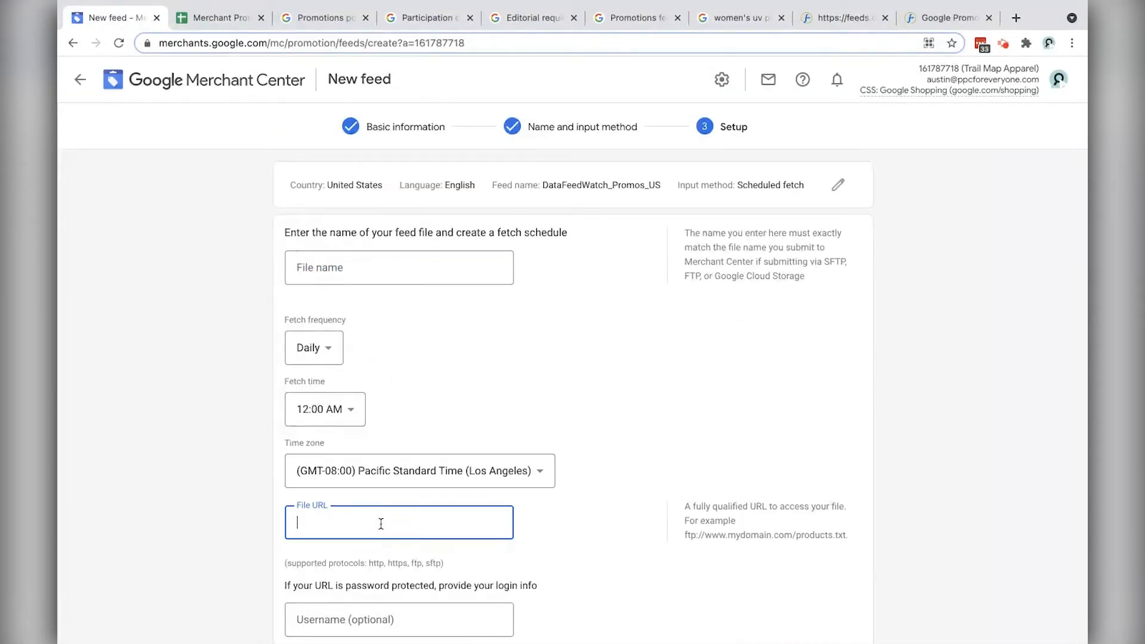
{"action": "left_click", "coordinate": [832, 18]}
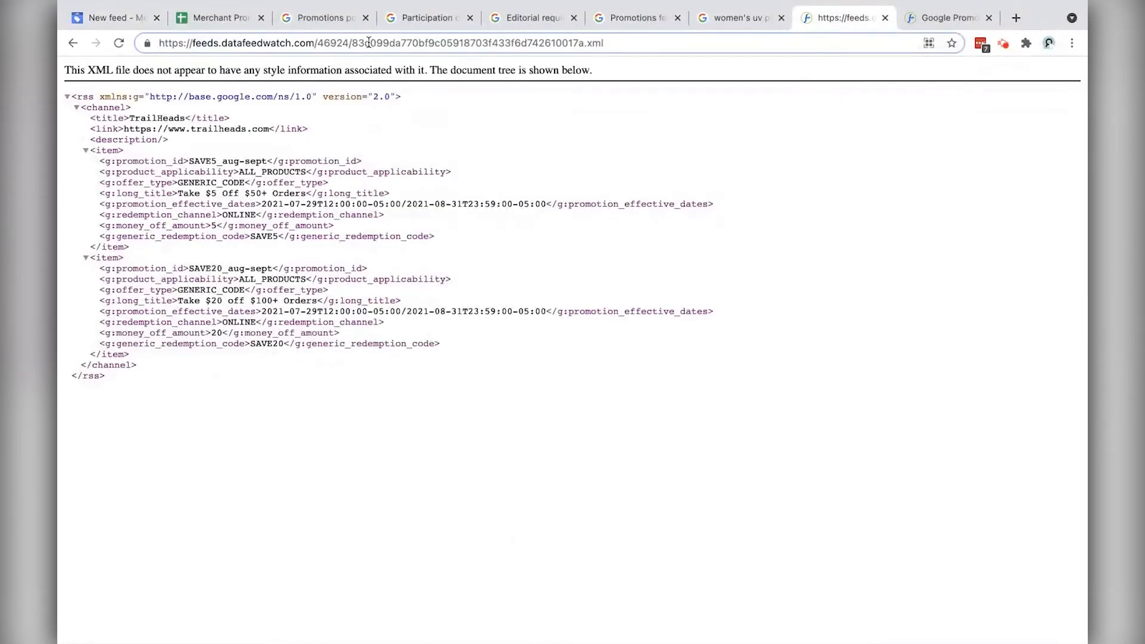
{"action": "left_click_drag", "start_coordinate": [354, 43], "coordinate": [639, 44]}
{"action": "key", "text": "ctrl+c"}
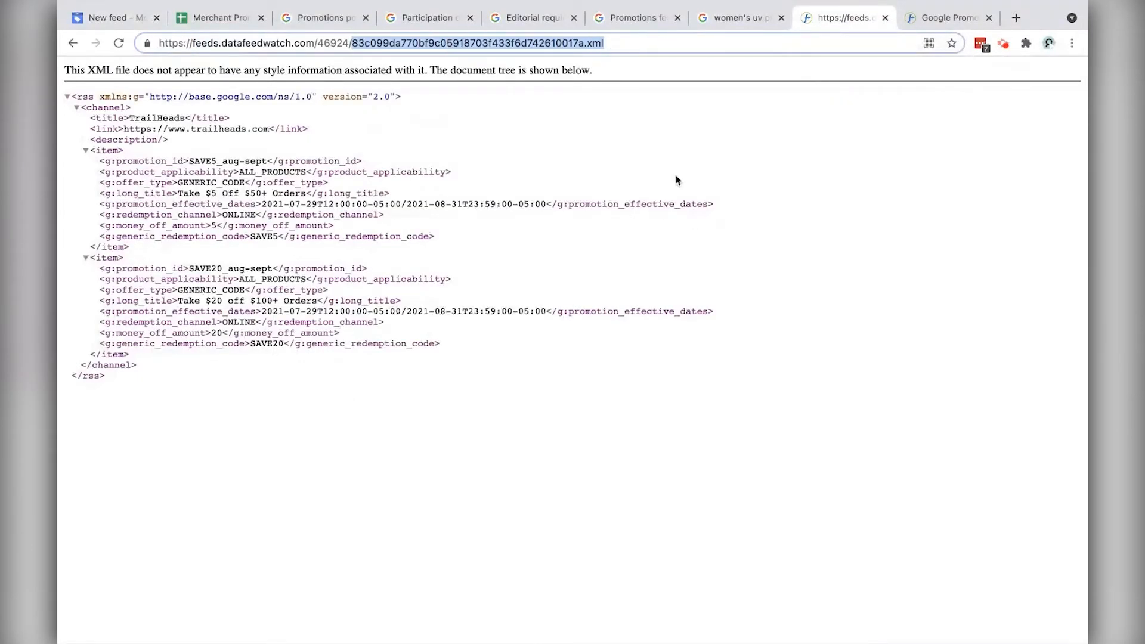
{"action": "left_click", "coordinate": [128, 18]}
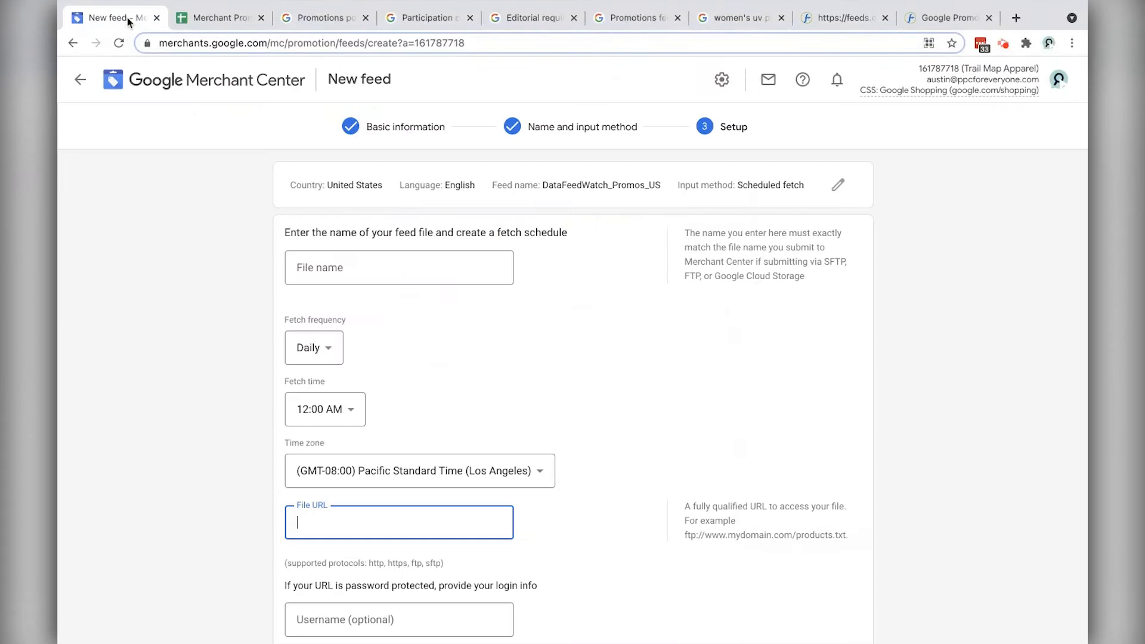
{"action": "left_click", "coordinate": [476, 269]}
{"action": "key", "text": "ctrl+v"}
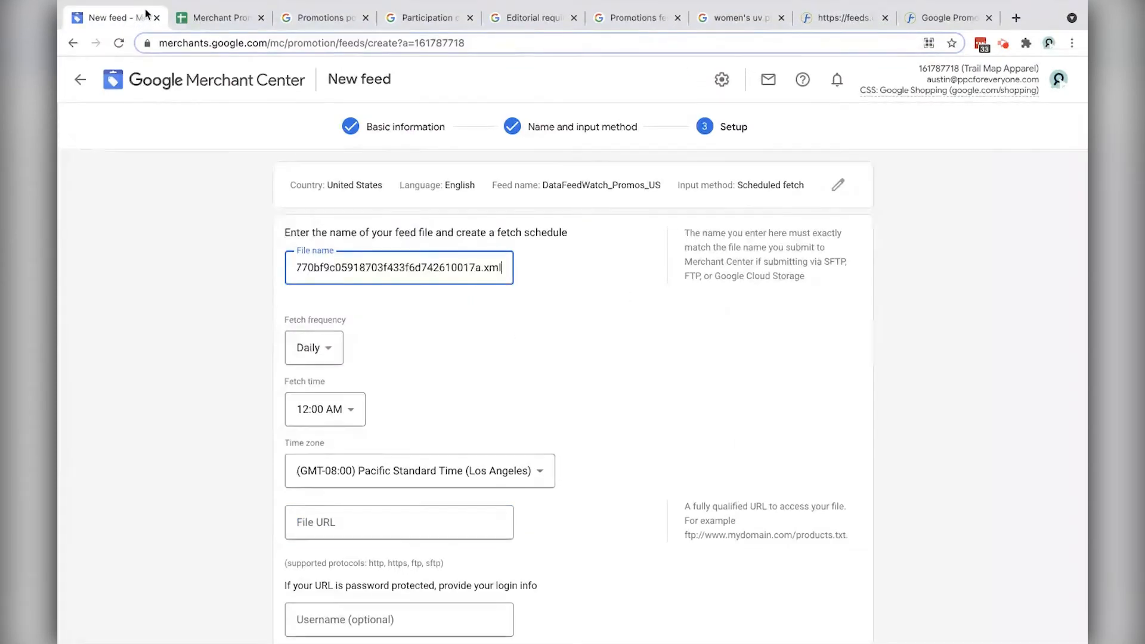
Step: Paste the full DataFeedWatch feed address into the File URL field
{"action": "left_click", "coordinate": [835, 19]}
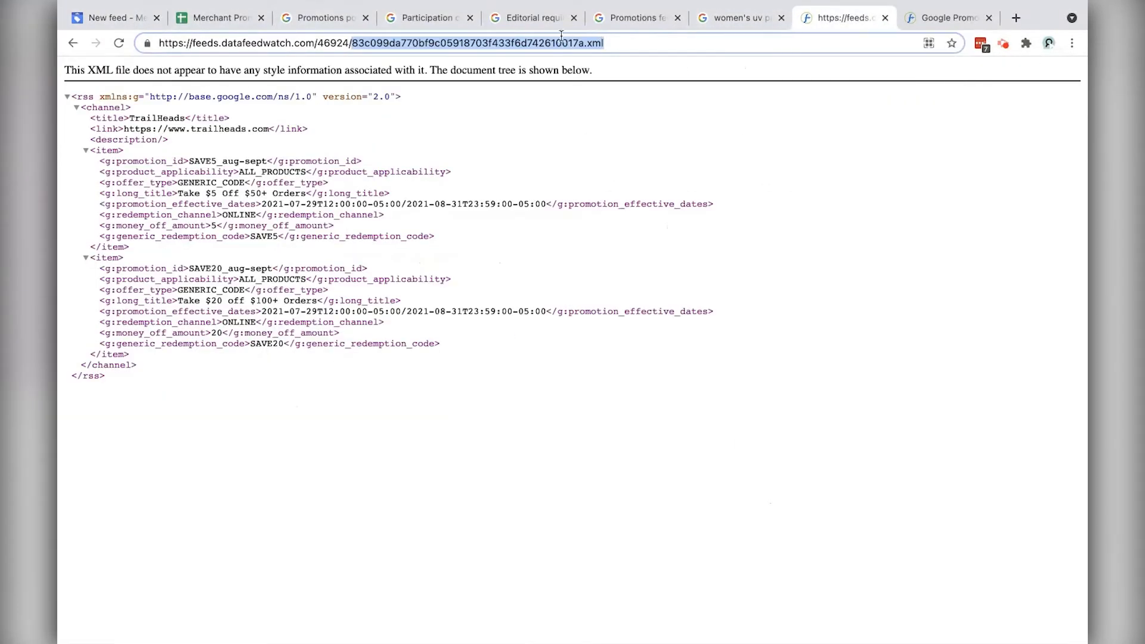
{"action": "left_click", "coordinate": [384, 41]}
{"action": "left_click", "coordinate": [110, 19]}
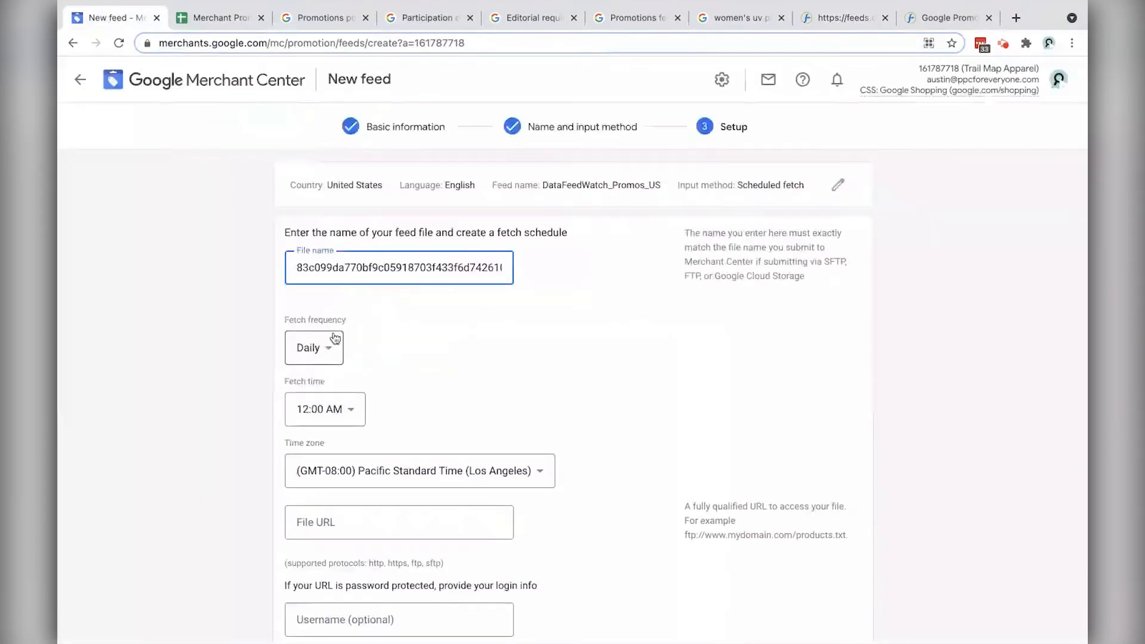
{"action": "scroll", "coordinate": [334, 337], "scroll_direction": "down", "scroll_amount": 3}
{"action": "left_click", "coordinate": [340, 338]}
{"action": "scroll", "coordinate": [340, 338], "scroll_direction": "up", "scroll_amount": 1}
{"action": "key", "text": "super+v"}
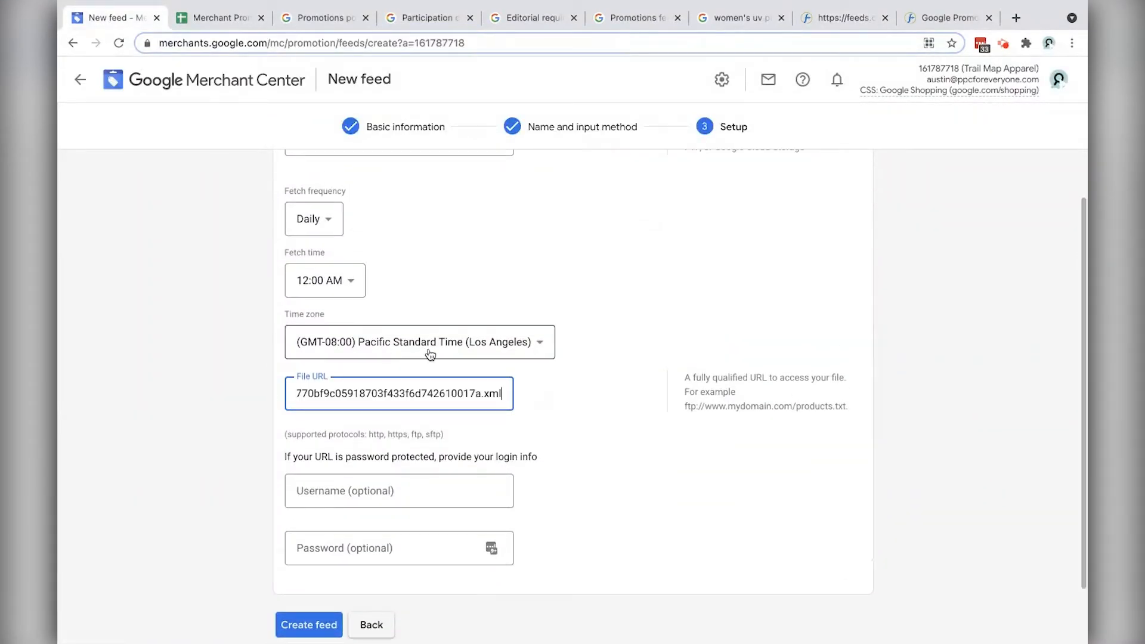
{"action": "scroll", "coordinate": [481, 425], "scroll_direction": "up", "scroll_amount": 1}
{"action": "left_click", "coordinate": [448, 358]}
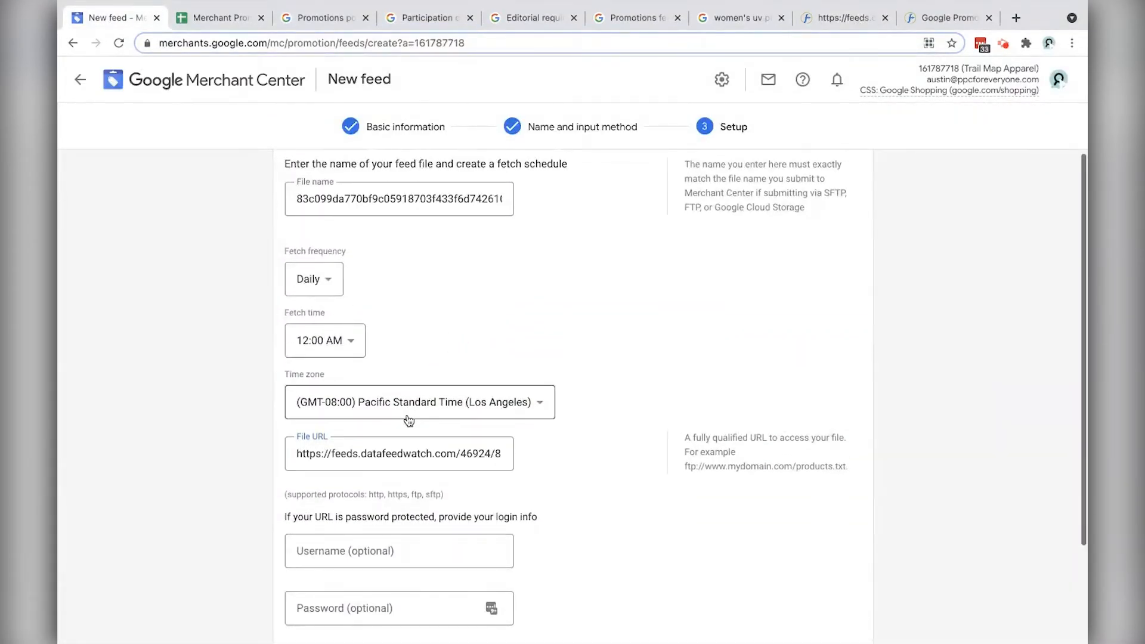
{"action": "scroll", "coordinate": [404, 408], "scroll_direction": "up", "scroll_amount": 1}
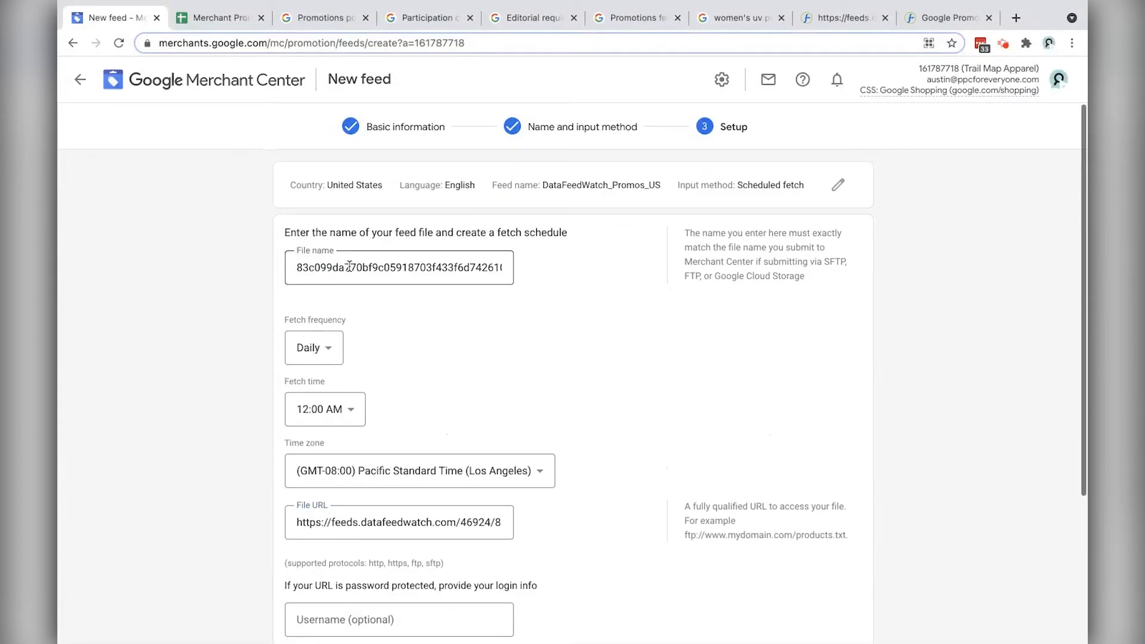
Step: Check the file name and URL against the DataFeedWatch address, then create the feed
{"action": "left_click", "coordinate": [334, 524]}
{"action": "left_click_drag", "start_coordinate": [334, 524], "coordinate": [434, 523]}
{"action": "left_click", "coordinate": [339, 269]}
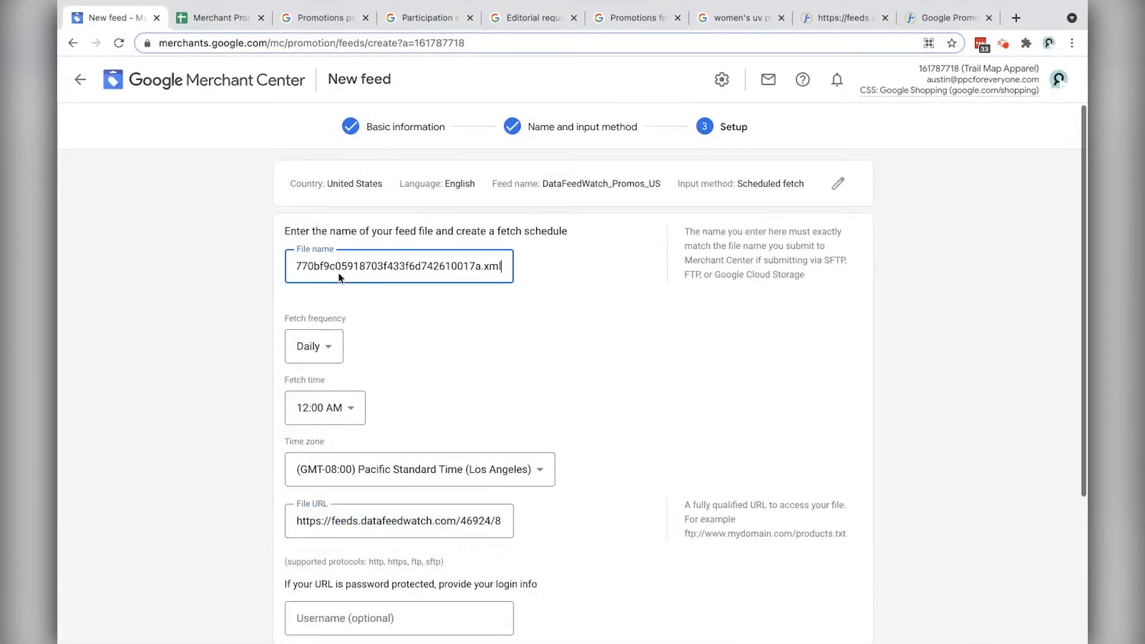
{"action": "left_click", "coordinate": [834, 18]}
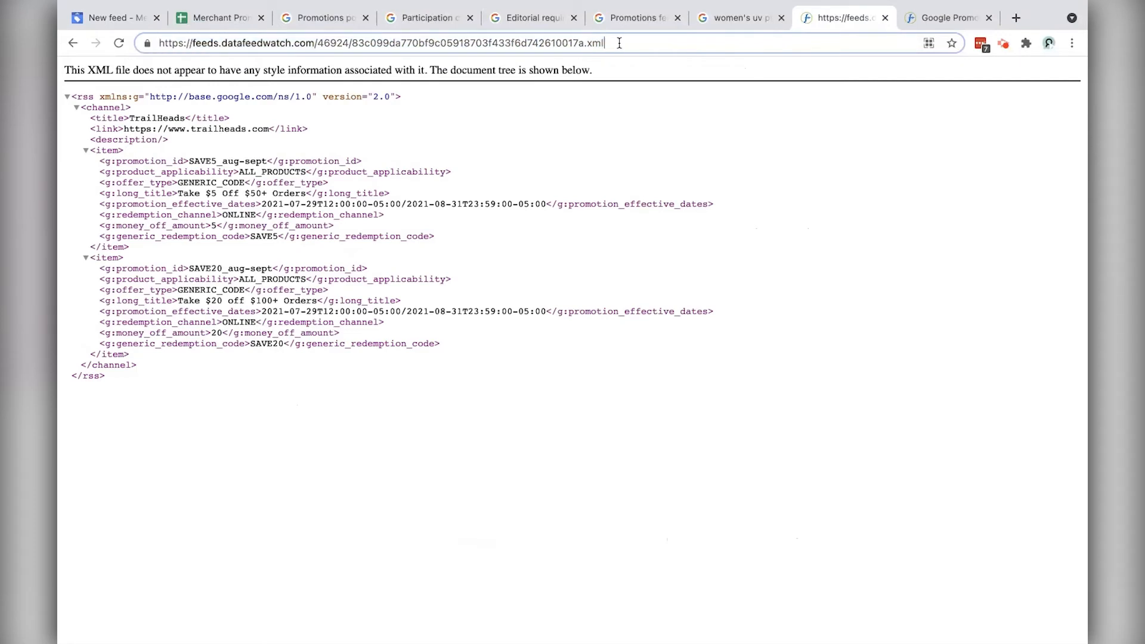
{"action": "left_click_drag", "start_coordinate": [618, 43], "coordinate": [349, 47]}
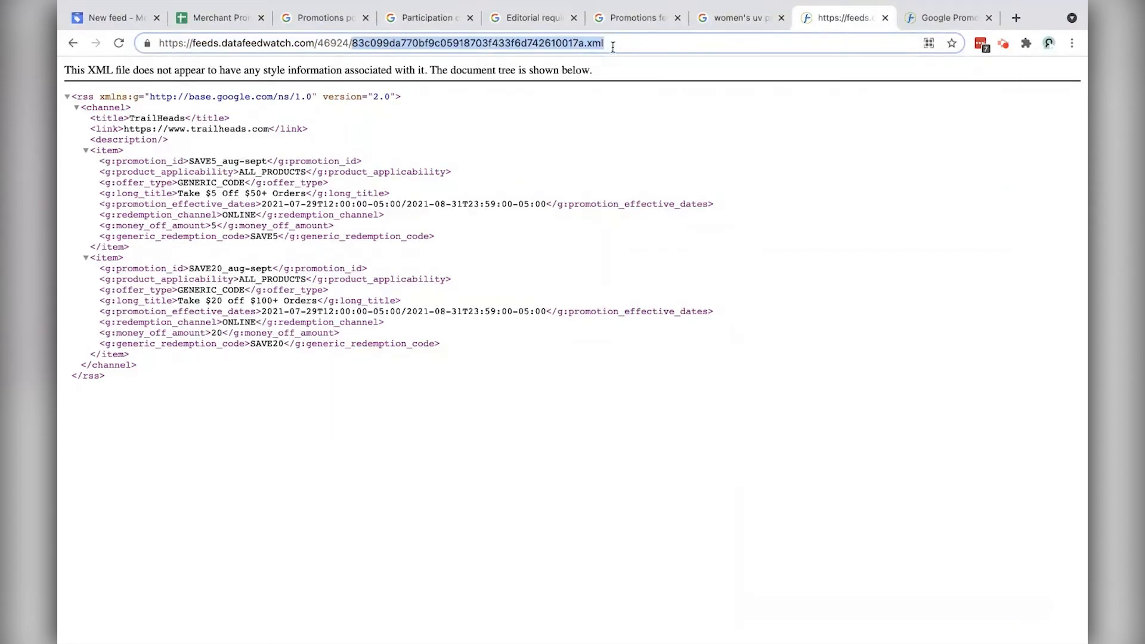
{"action": "left_click", "coordinate": [650, 45]}
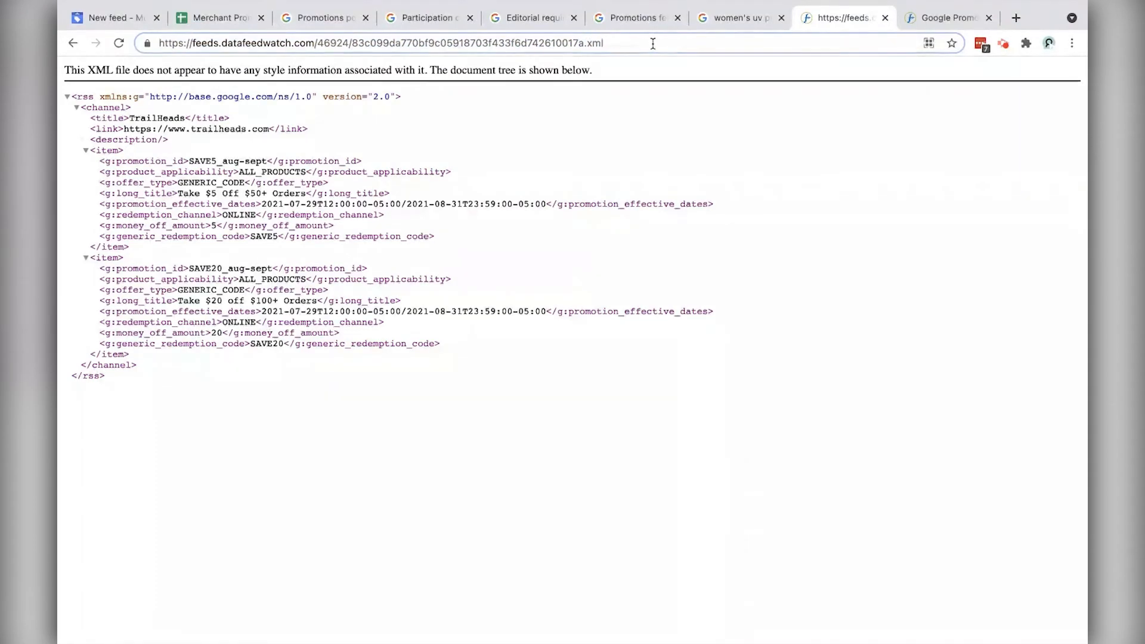
{"action": "left_click_drag", "start_coordinate": [649, 45], "coordinate": [144, 46]}
{"action": "left_click", "coordinate": [113, 18]}
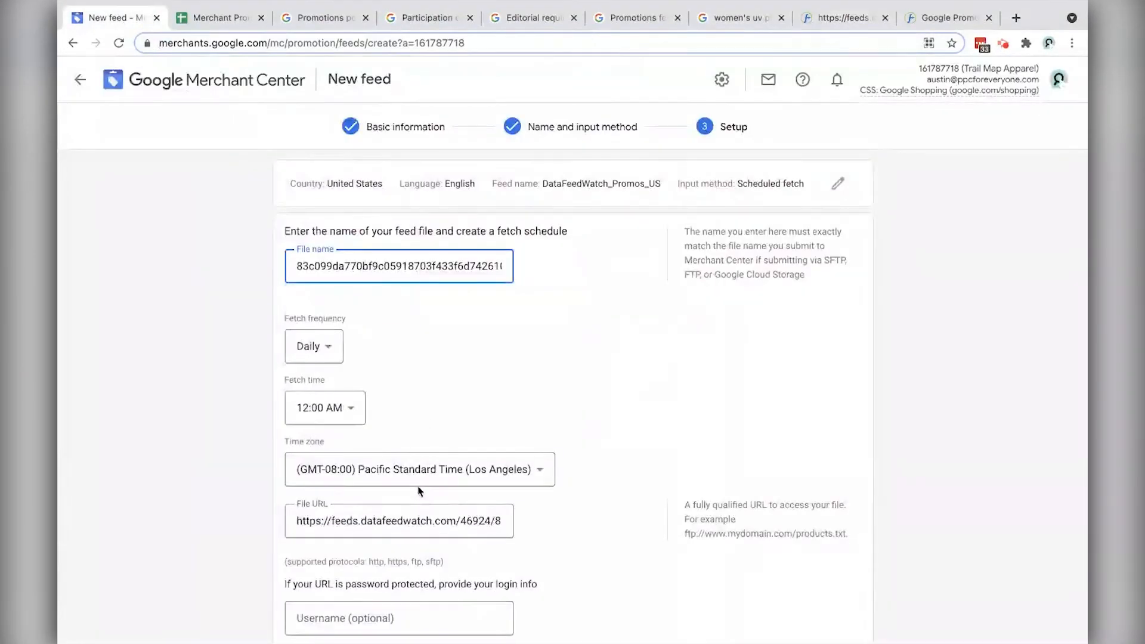
{"action": "scroll", "coordinate": [420, 492], "scroll_direction": "down", "scroll_amount": 2}
{"action": "left_click", "coordinate": [328, 396]}
{"action": "scroll", "coordinate": [292, 538], "scroll_direction": "down", "scroll_amount": 1}
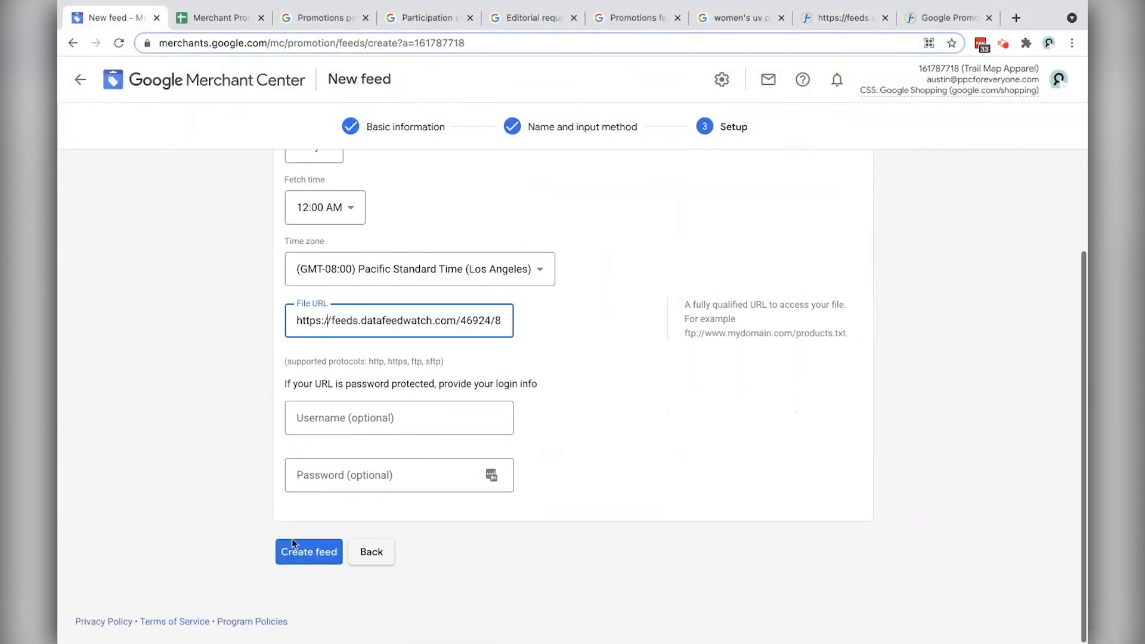
{"action": "left_click", "coordinate": [308, 551]}
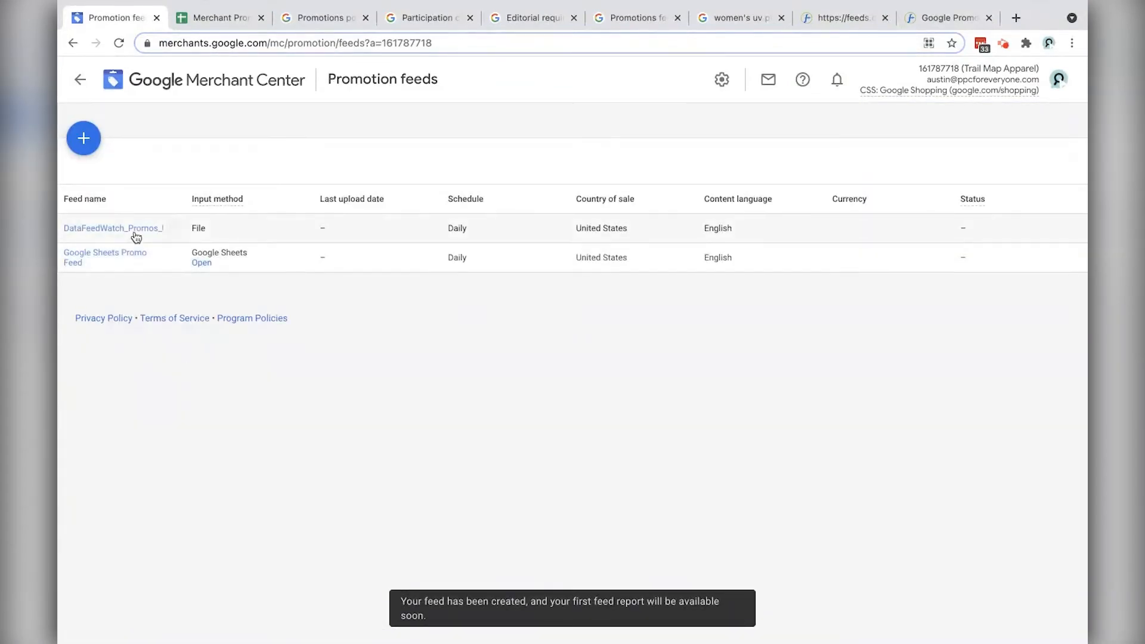
Step: Widen the Feed name column, then start a new promotion feed using the Upload input method
{"action": "left_click_drag", "start_coordinate": [187, 199], "coordinate": [223, 199]}
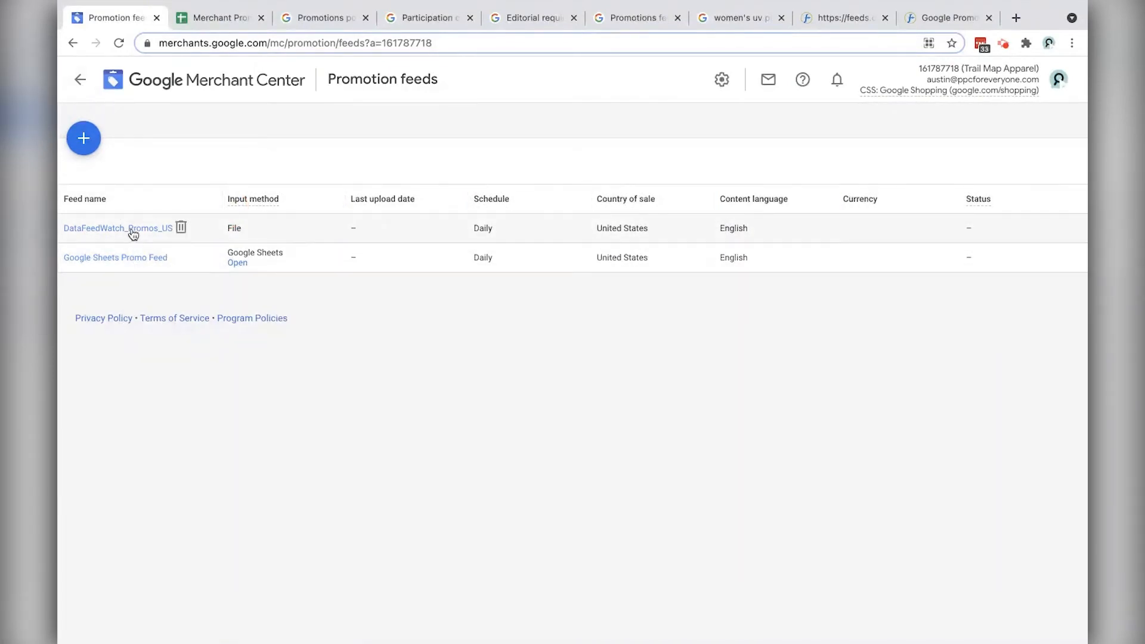
{"action": "left_click", "coordinate": [82, 129]}
{"action": "left_click", "coordinate": [308, 411]}
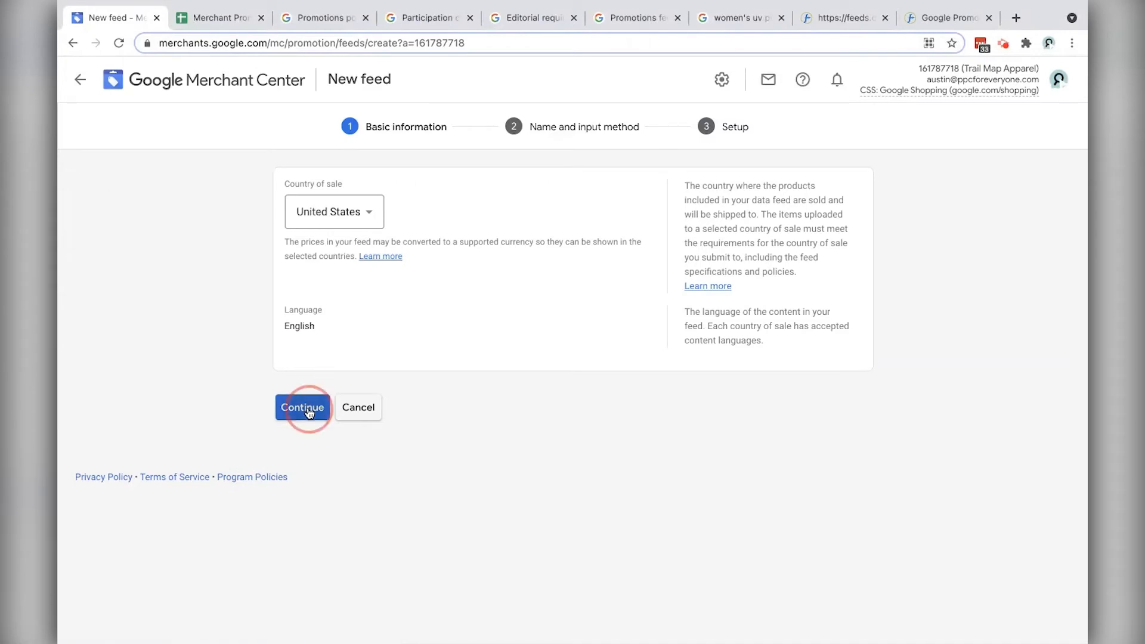
{"action": "left_click", "coordinate": [301, 435]}
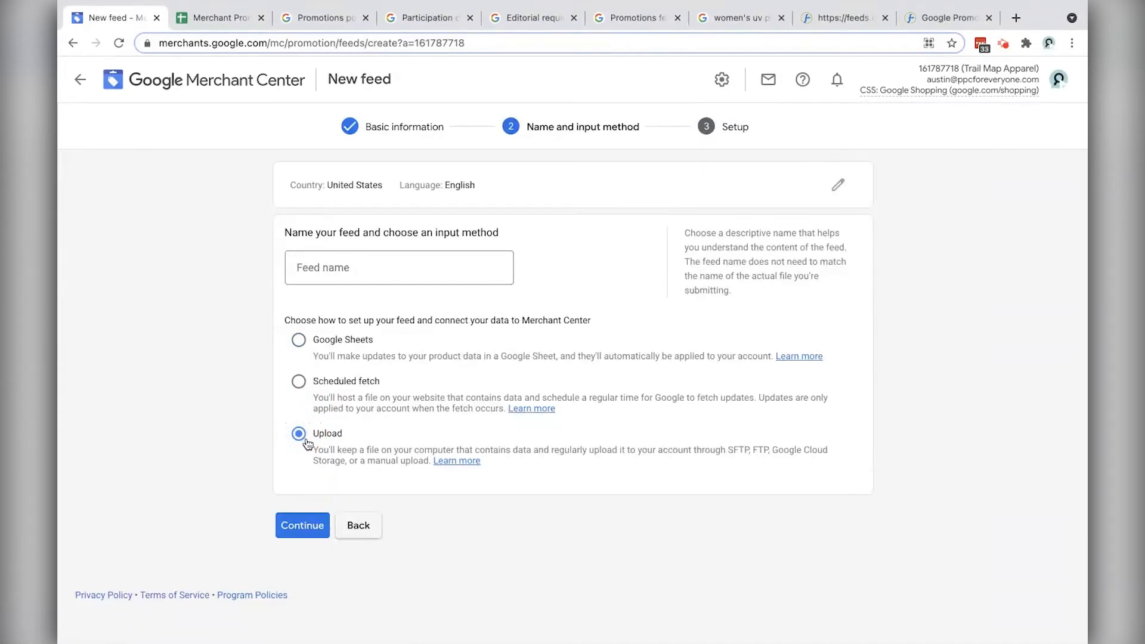
Step: Try Google Sheets, revert to Upload, then back out and cancel the new promotion feed
{"action": "left_click", "coordinate": [299, 341]}
{"action": "left_click", "coordinate": [299, 433]}
{"action": "left_click", "coordinate": [360, 541]}
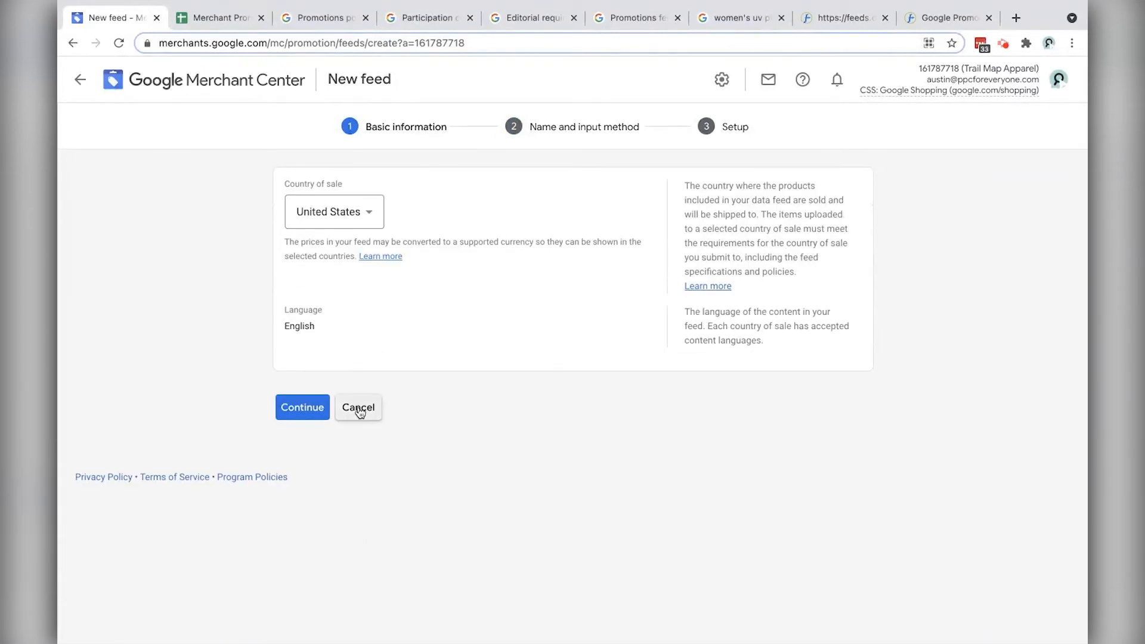
{"action": "left_click", "coordinate": [363, 414]}
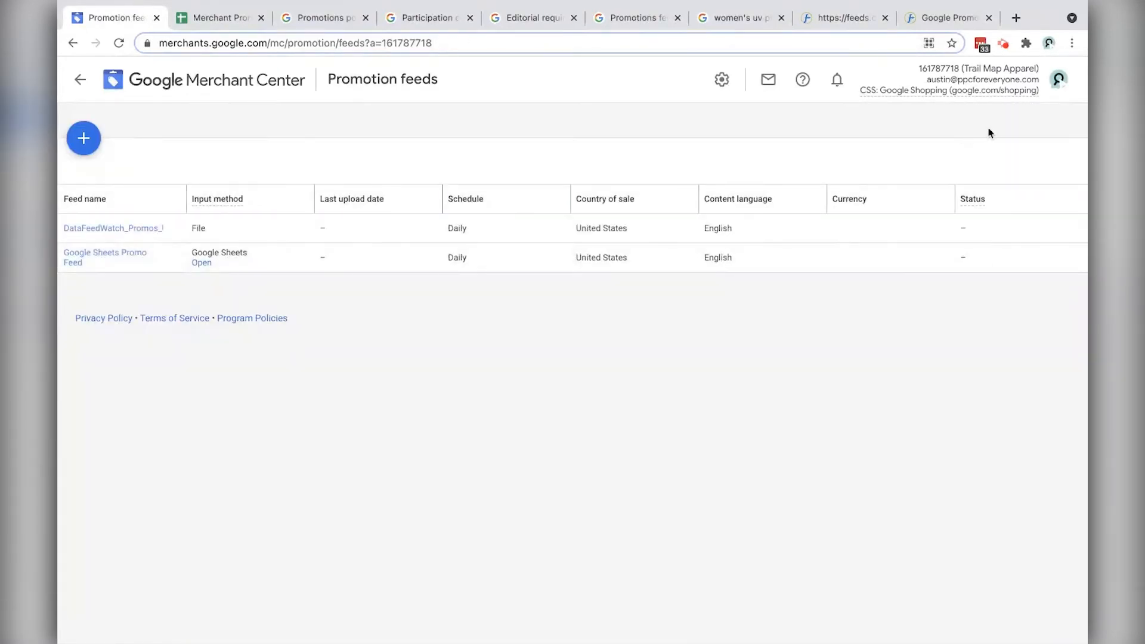
Step: Add a Google Promotions feed in DataFeedWatch for United States, dismissing the feedback survey
{"action": "left_click", "coordinate": [942, 20]}
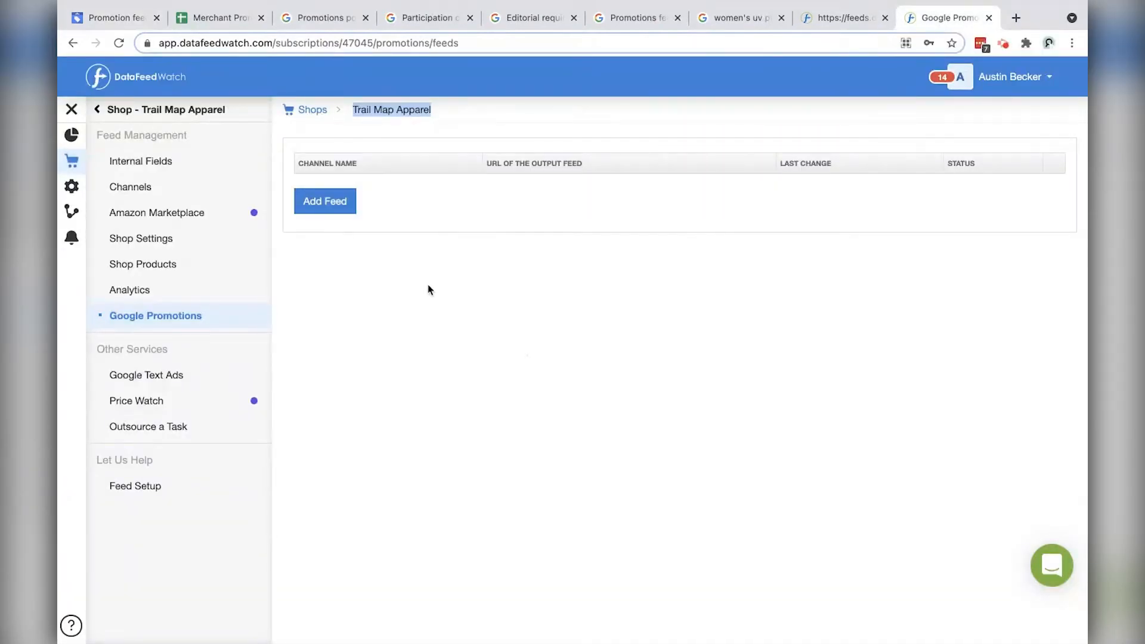
{"action": "left_click", "coordinate": [431, 320]}
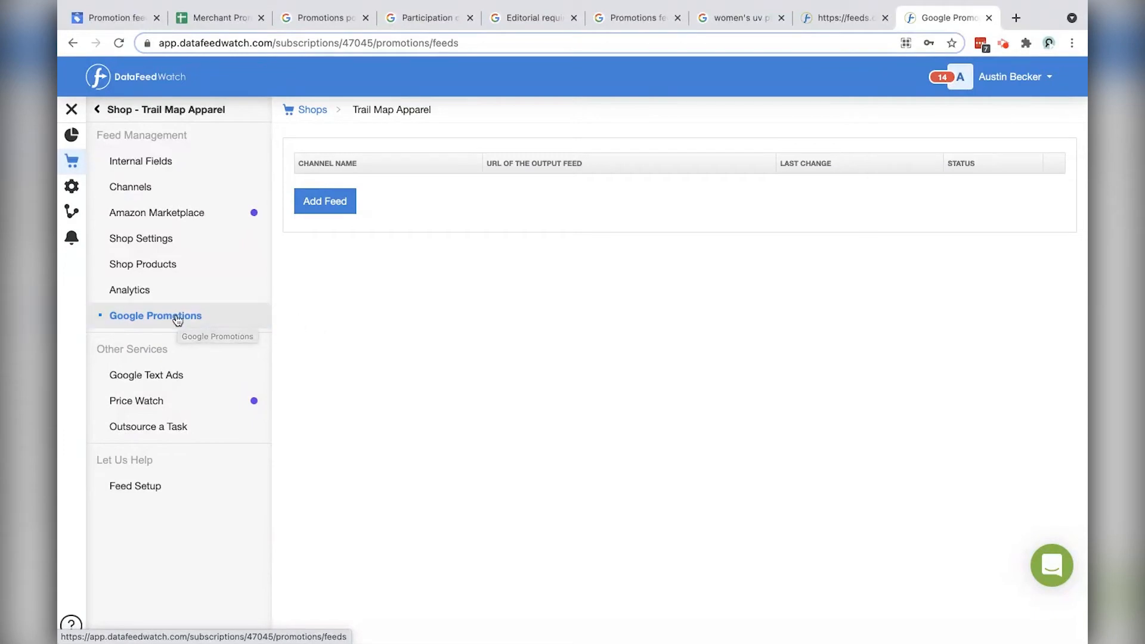
{"action": "left_click", "coordinate": [325, 208]}
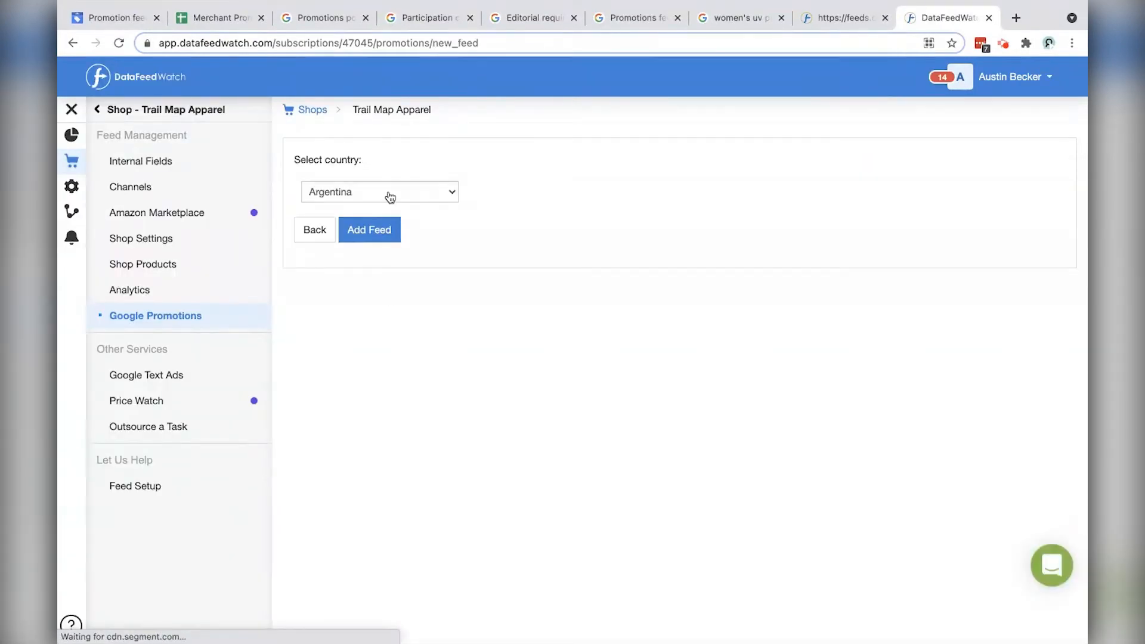
{"action": "left_click", "coordinate": [390, 197]}
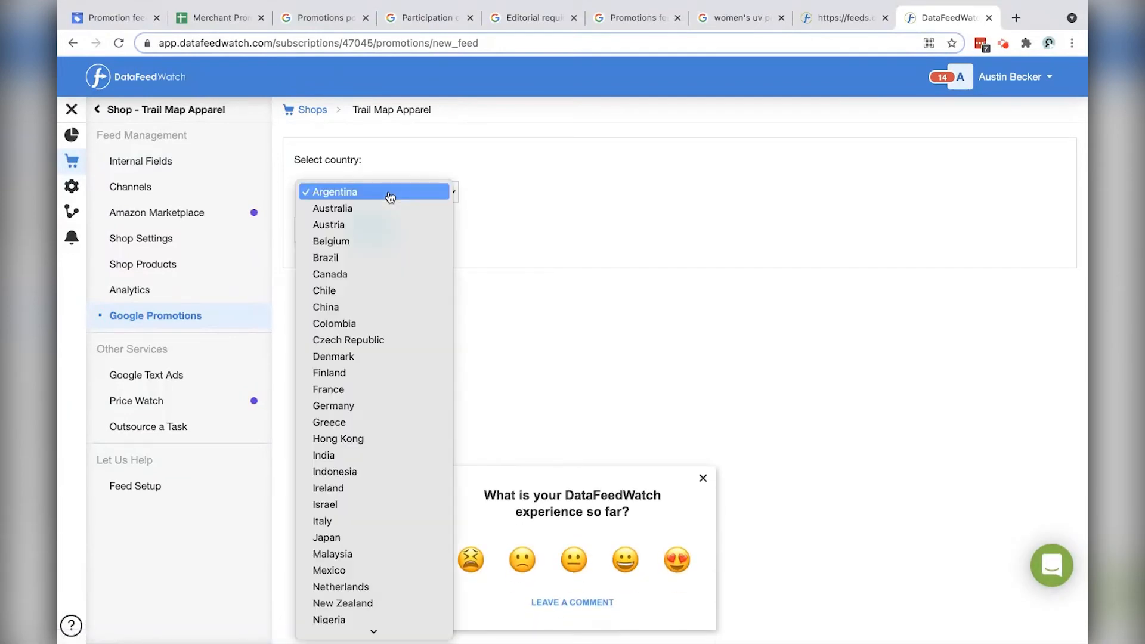
{"action": "scroll", "coordinate": [346, 381], "scroll_direction": "down", "scroll_amount": 5}
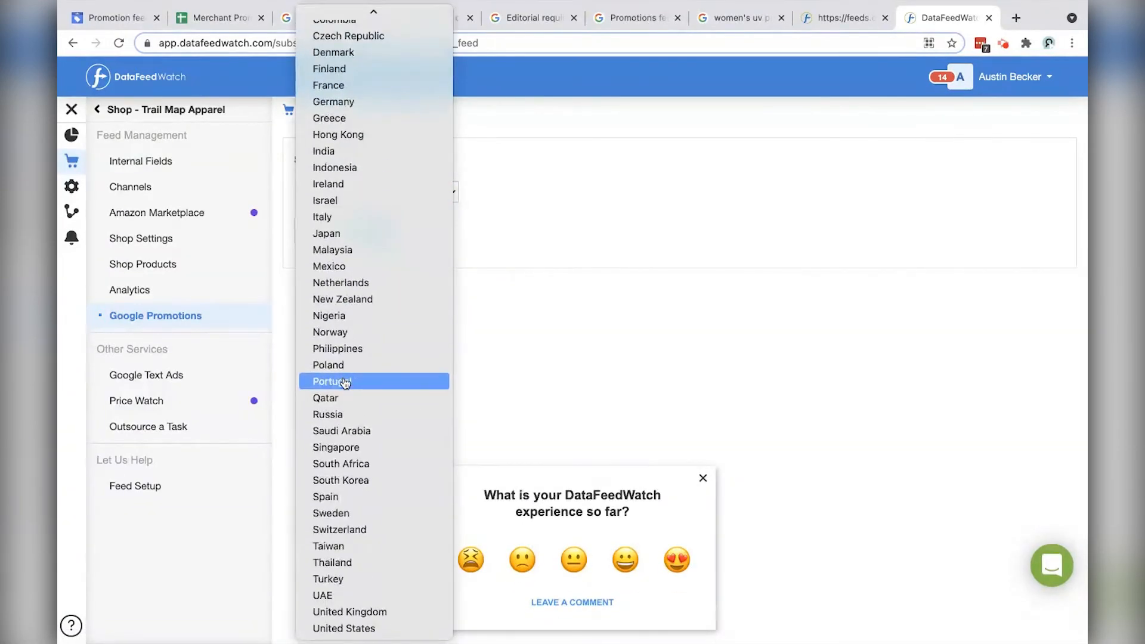
{"action": "left_click", "coordinate": [373, 627]}
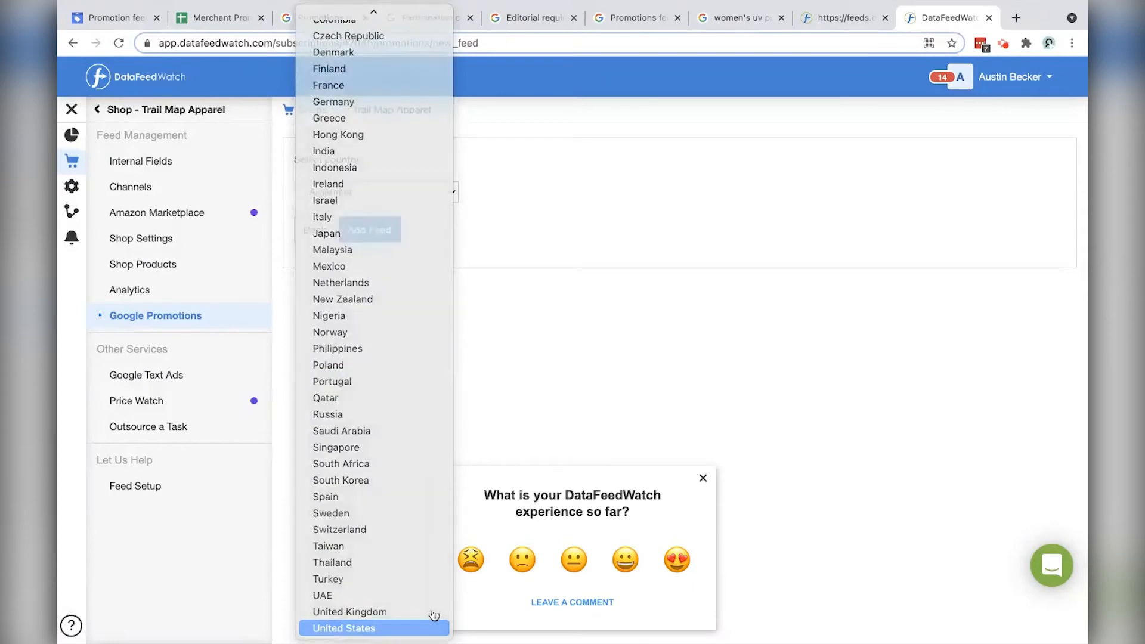
{"action": "left_click", "coordinate": [703, 479]}
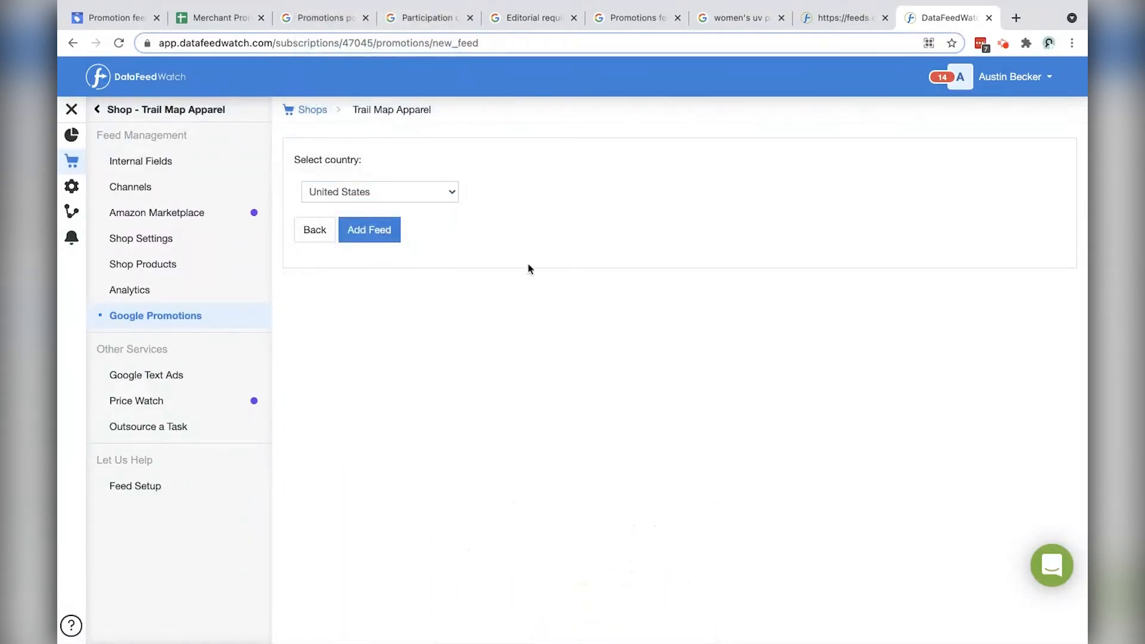
{"action": "left_click", "coordinate": [381, 231]}
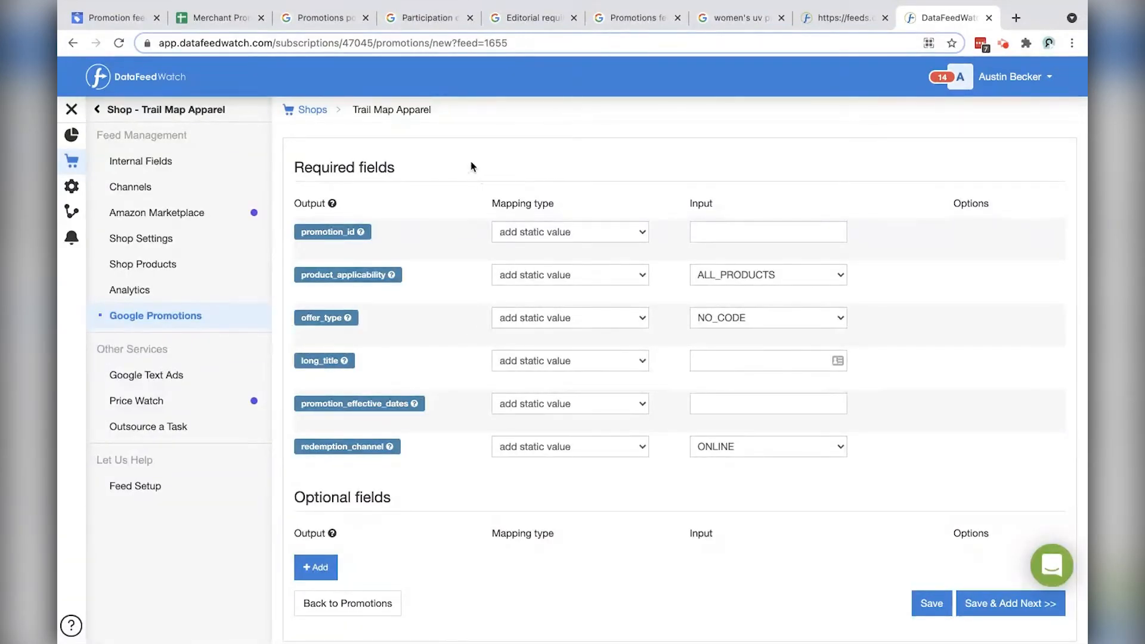
Step: Give promotion_id the static value sample_promo_feed, keep ALL_PRODUCTS, and set offer_type to GENERIC_CODE
{"action": "scroll", "coordinate": [462, 168], "scroll_direction": "down", "scroll_amount": 1}
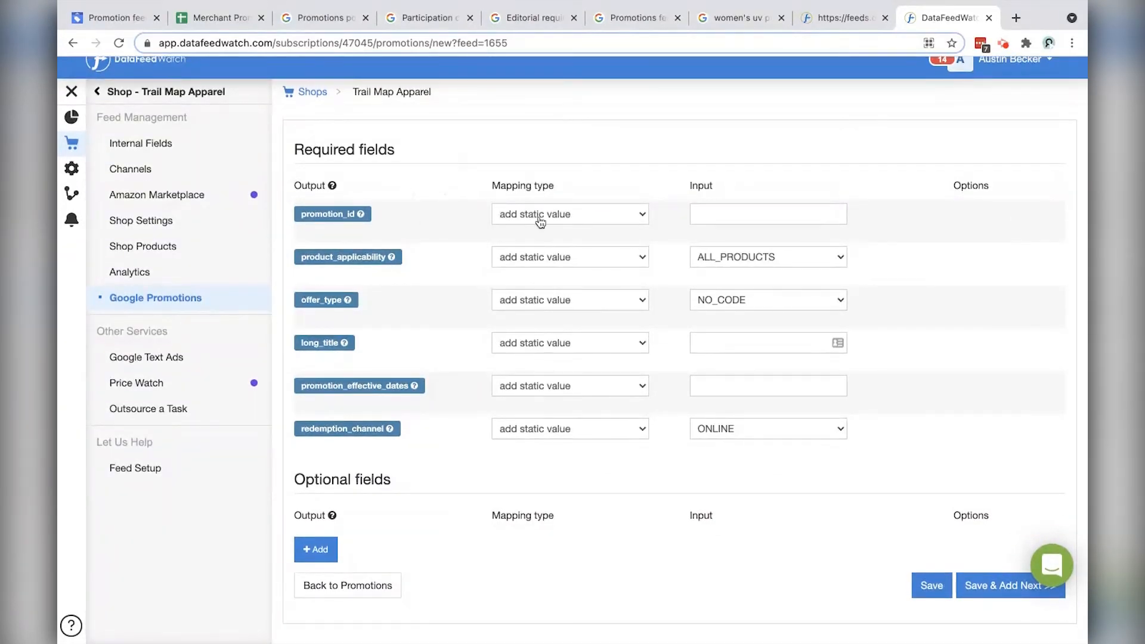
{"action": "left_click", "coordinate": [587, 219]}
{"action": "left_click", "coordinate": [589, 219]}
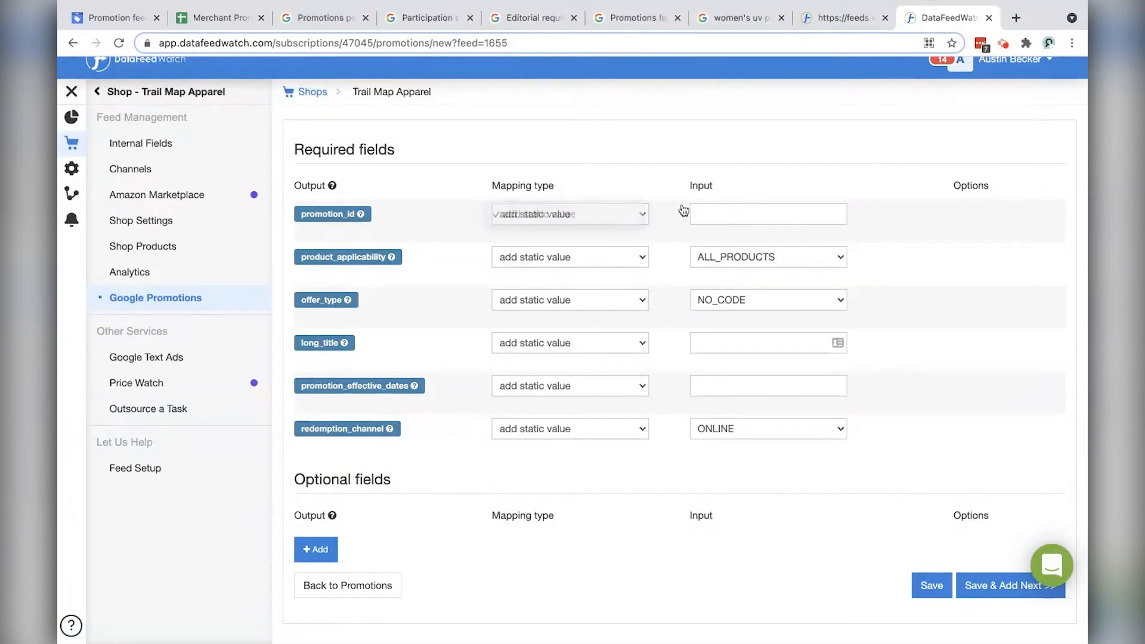
{"action": "left_click", "coordinate": [752, 214]}
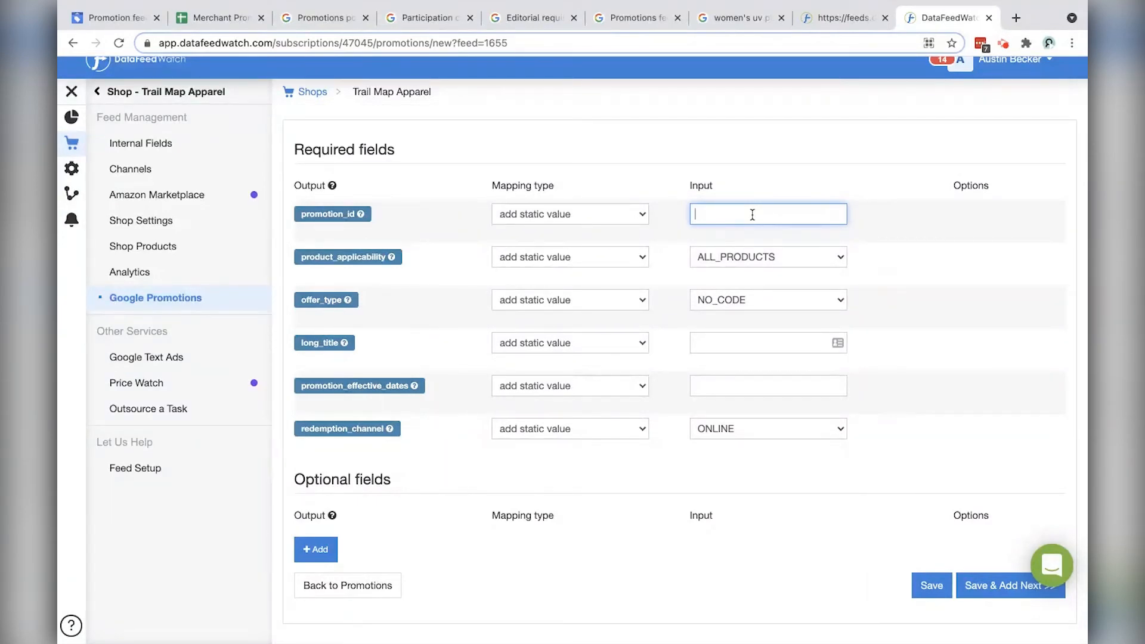
{"action": "type", "text": "sample_promo_feed"}
{"action": "left_click", "coordinate": [799, 260]}
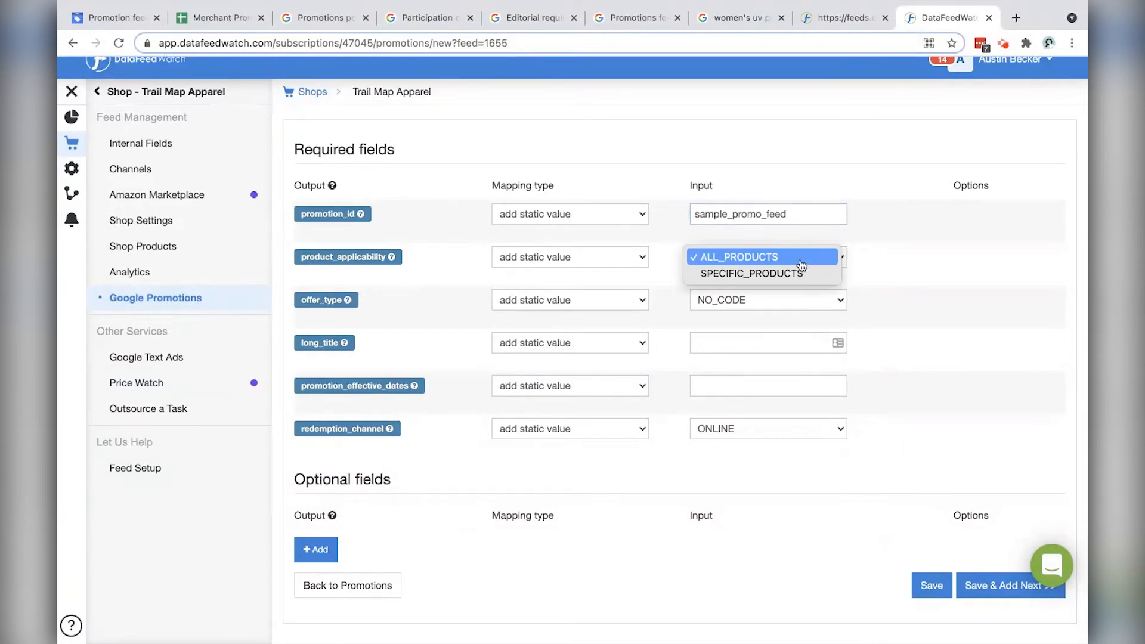
{"action": "left_click", "coordinate": [952, 254]}
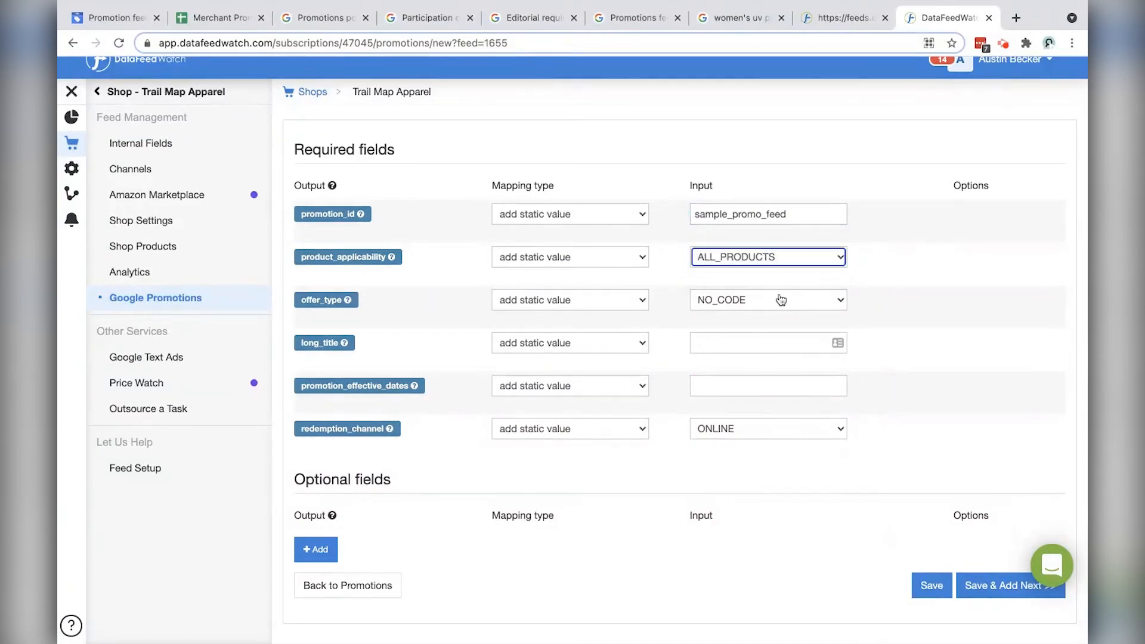
{"action": "left_click", "coordinate": [776, 300]}
{"action": "left_click", "coordinate": [742, 317]}
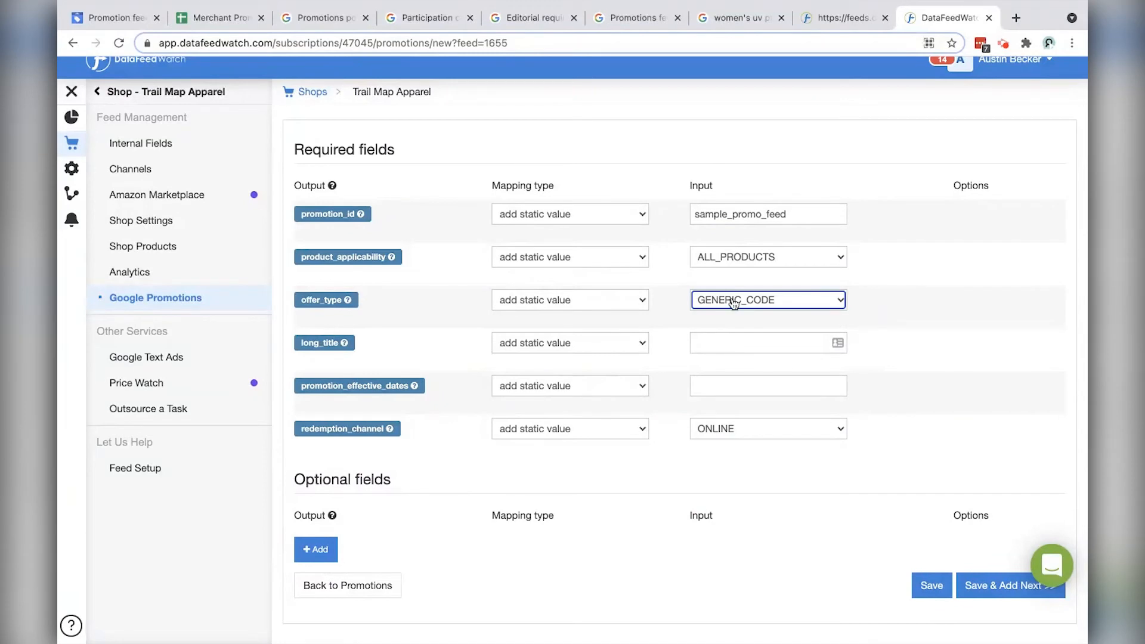
Step: Add an optional generic_redemption_code field with the static code SAVE15
{"action": "left_click", "coordinate": [311, 546]}
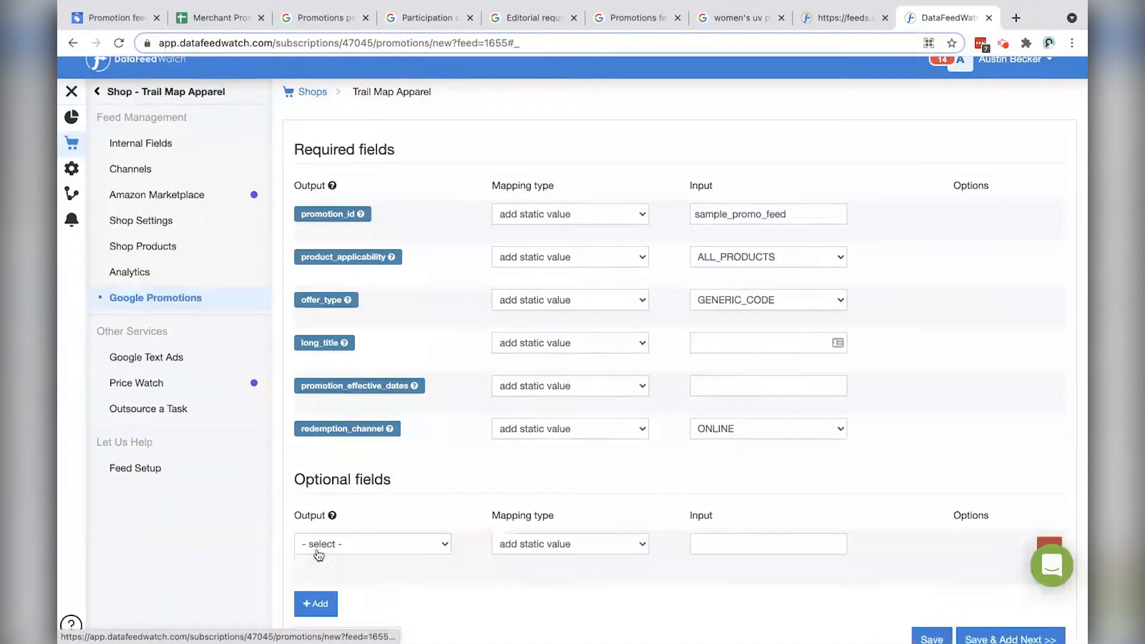
{"action": "left_click", "coordinate": [406, 550]}
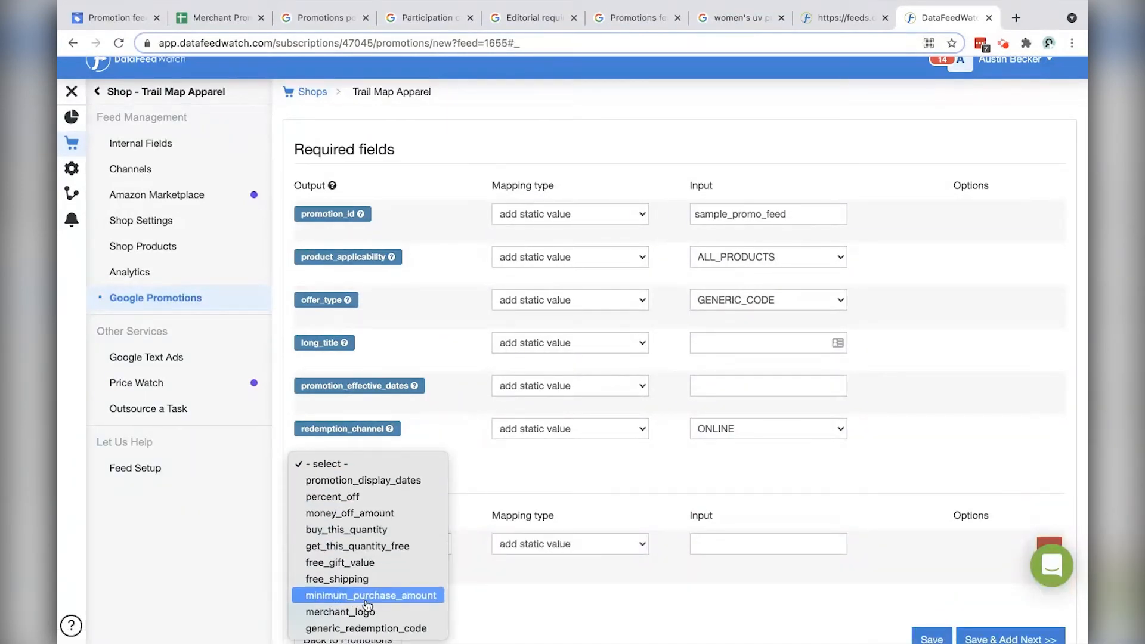
{"action": "left_click", "coordinate": [558, 567]}
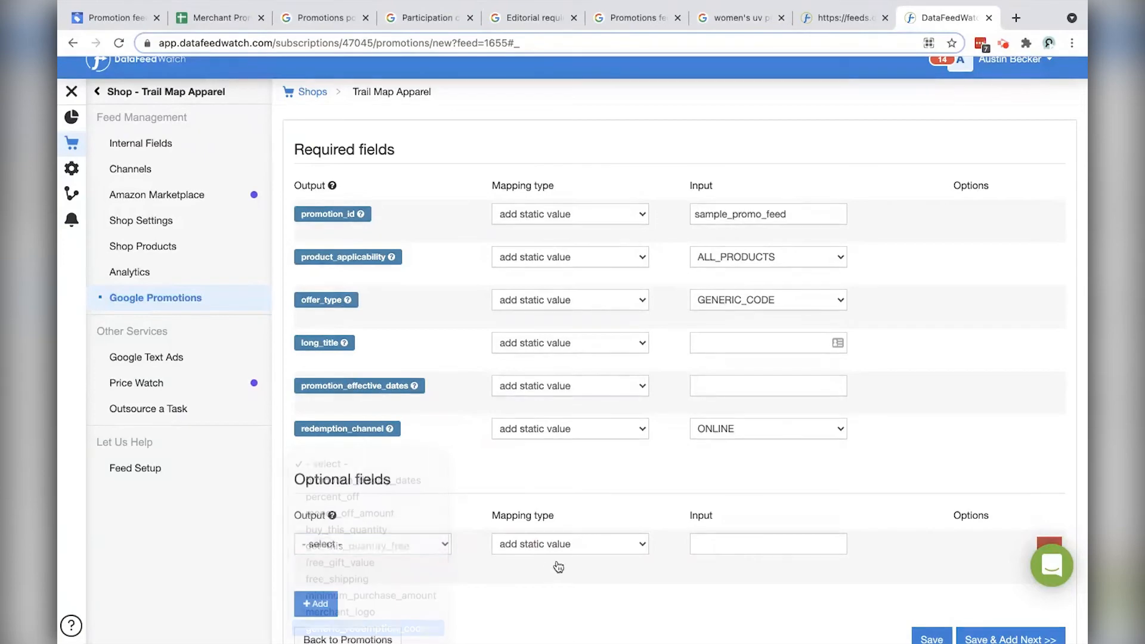
{"action": "left_click", "coordinate": [599, 546]}
{"action": "left_click", "coordinate": [716, 544]}
{"action": "left_click", "coordinate": [717, 544]}
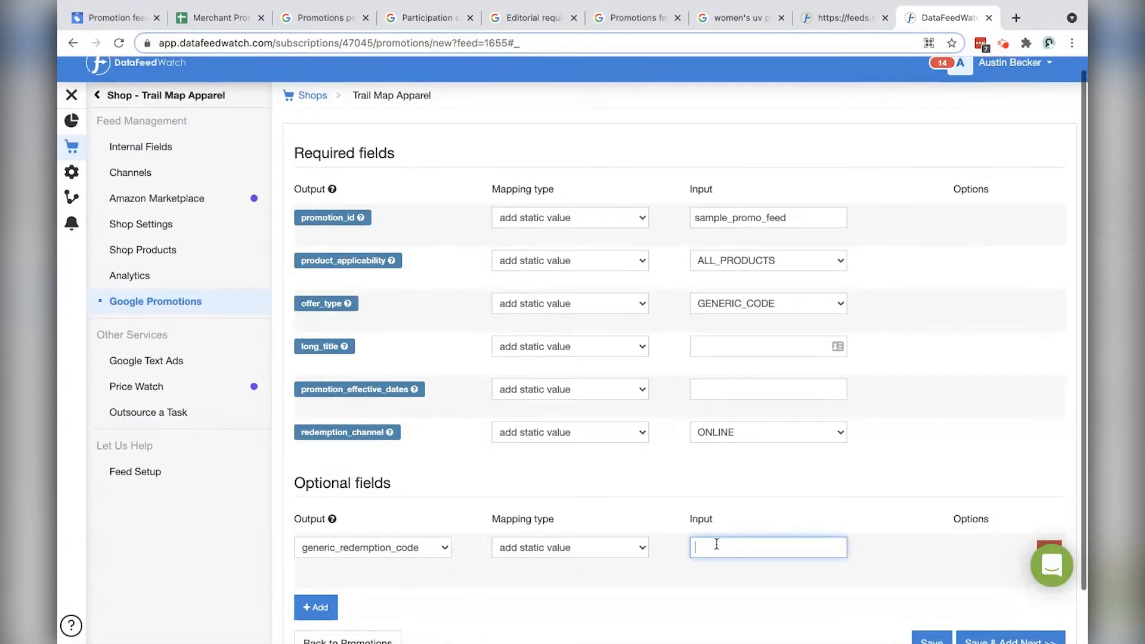
{"action": "type", "text": "AVE"}
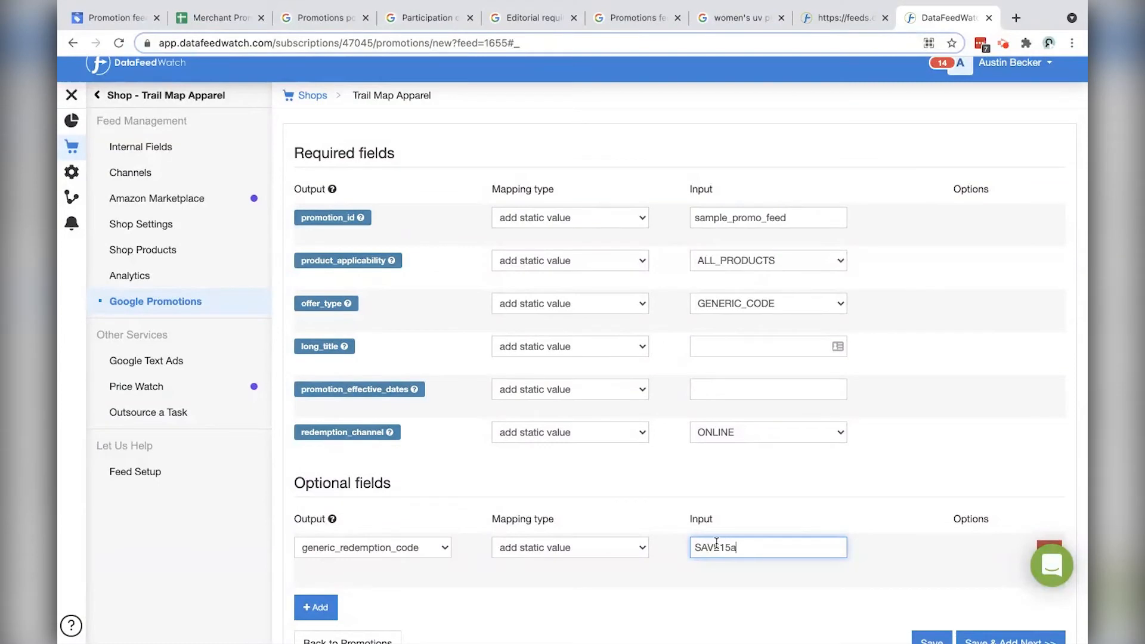
{"action": "type", "text": "15a"}
{"action": "key", "text": "BackSpace"}
Step: Set long_title to 'Save $15 off $75+ Order'
{"action": "left_click", "coordinate": [733, 346]}
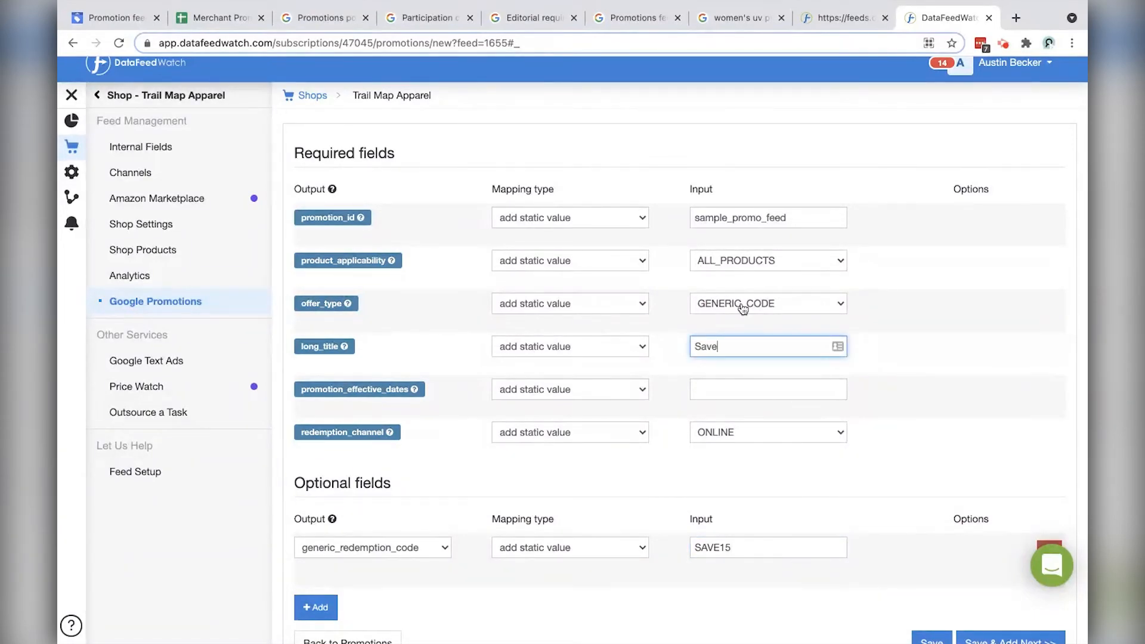
{"action": "type", "text": "Save"}
{"action": "type", "text": "$15 off $75+ Order"}
{"action": "left_click", "coordinate": [703, 384]}
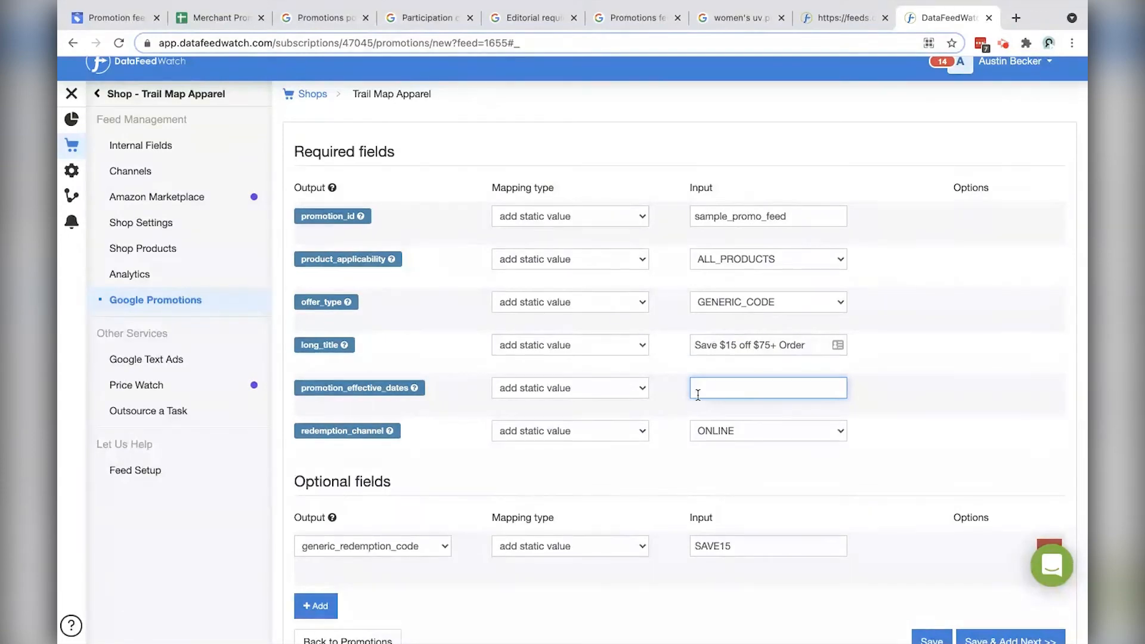
Step: Copy D2's date range from the sample sheet into DataFeedWatch's promotion_effective_dates field
{"action": "left_click", "coordinate": [203, 18]}
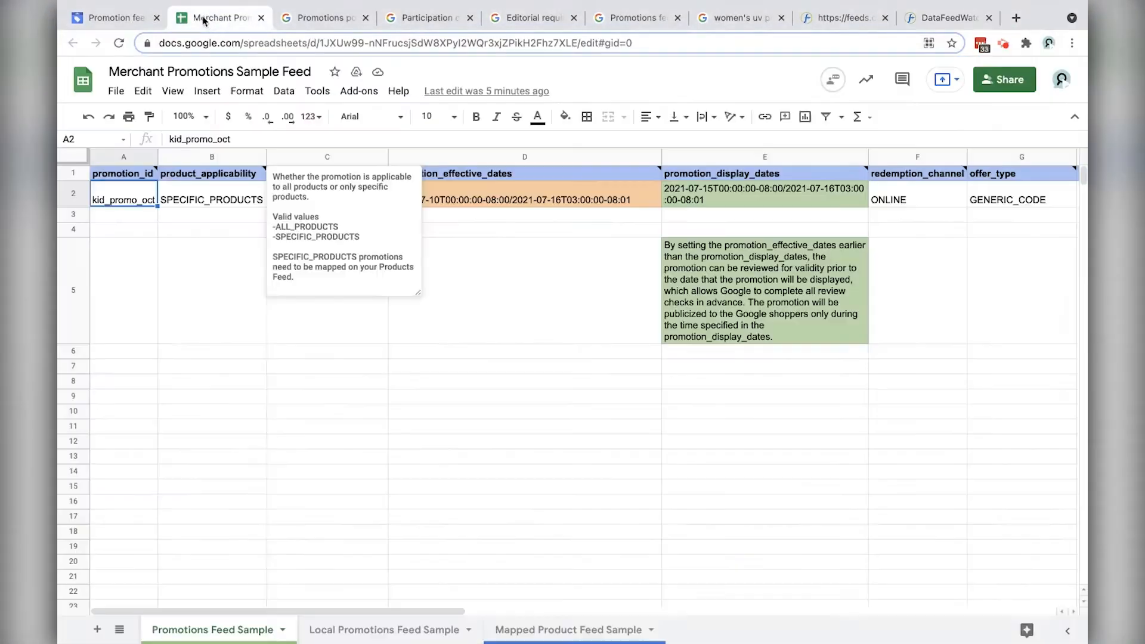
{"action": "left_click", "coordinate": [573, 218]}
{"action": "double_click", "coordinate": [636, 200]}
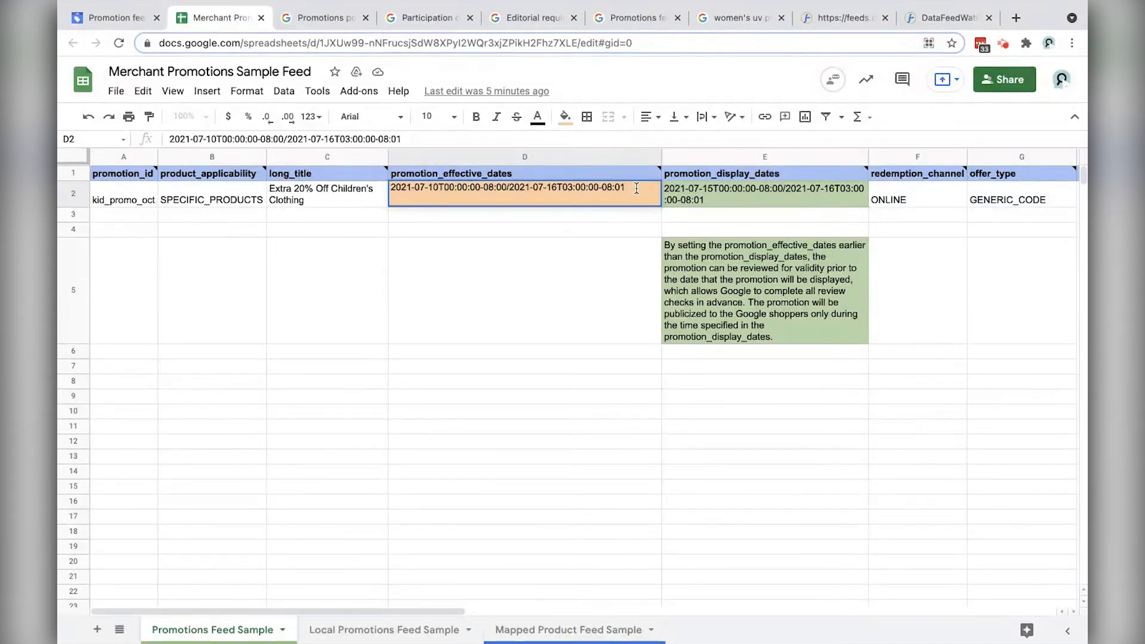
{"action": "left_click_drag", "start_coordinate": [625, 187], "coordinate": [391, 190]}
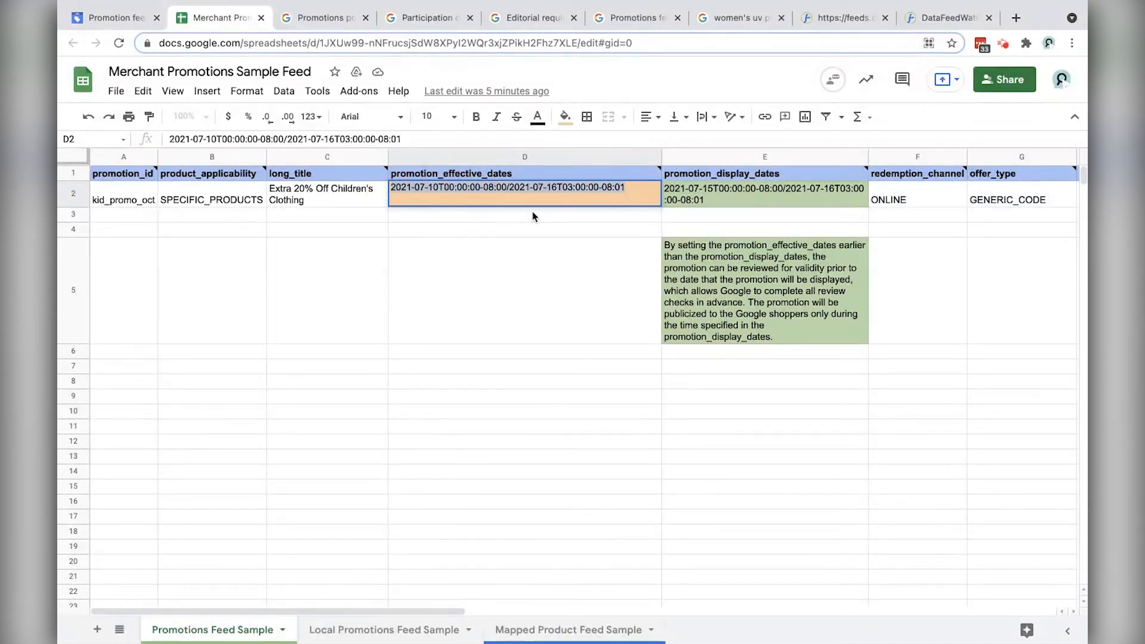
{"action": "left_click", "coordinate": [538, 189]}
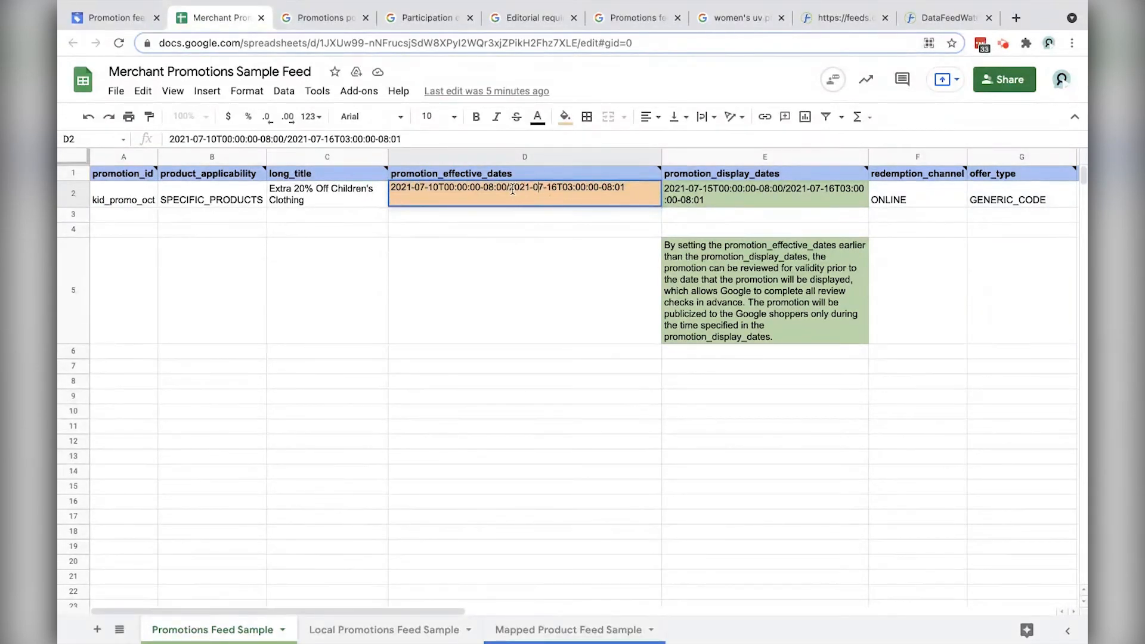
{"action": "left_click_drag", "start_coordinate": [626, 189], "coordinate": [388, 191]}
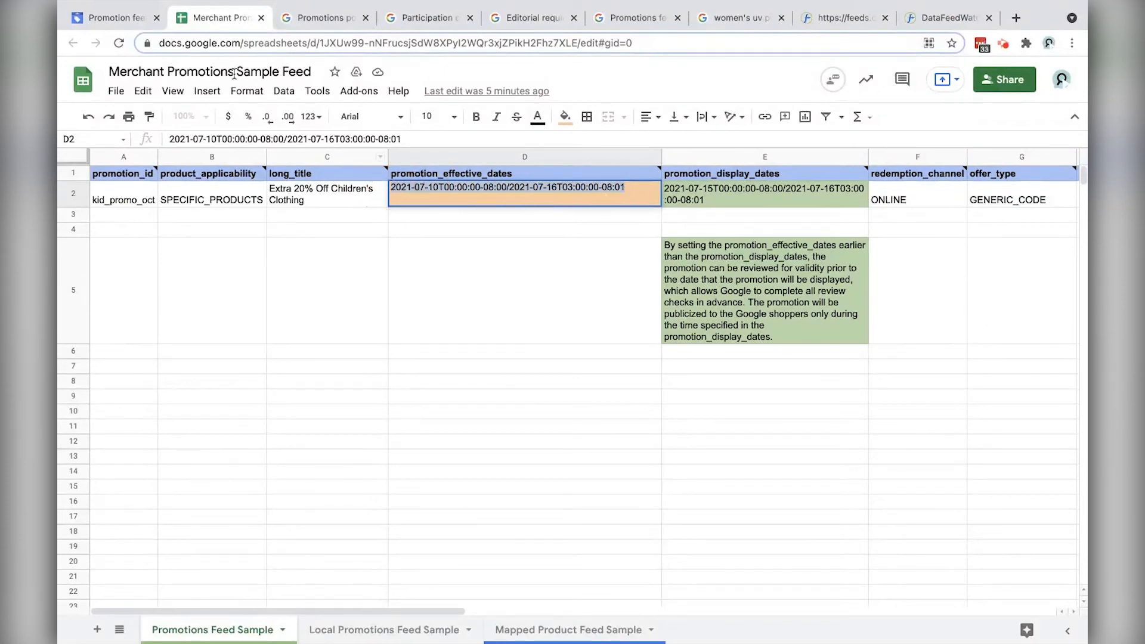
{"action": "left_click", "coordinate": [114, 17]}
{"action": "left_click", "coordinate": [934, 18]}
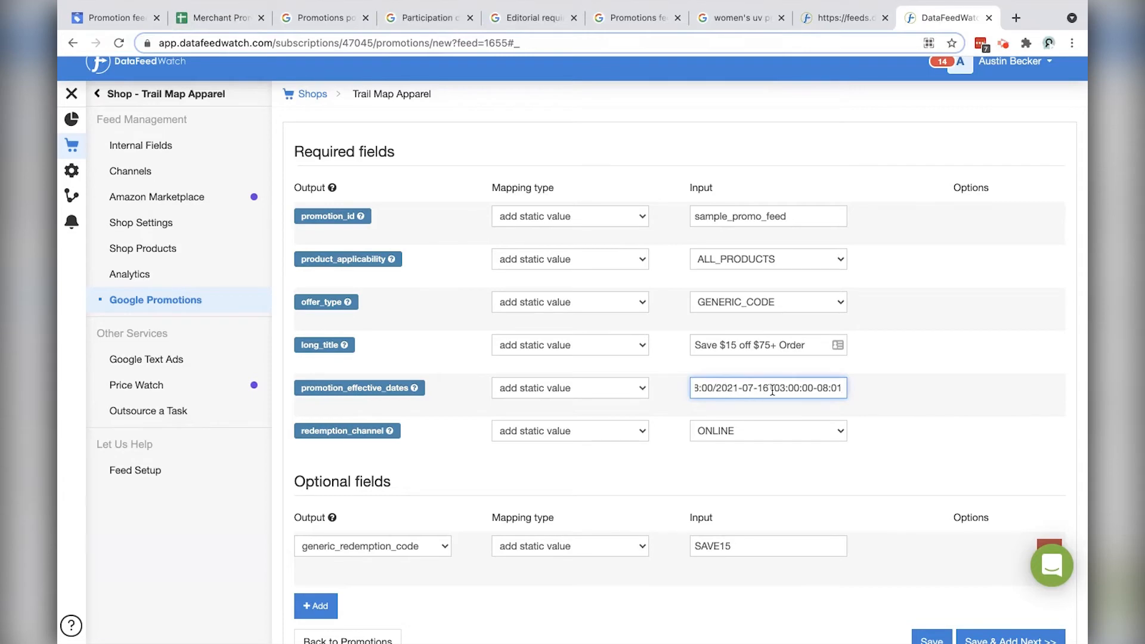
{"action": "scroll", "coordinate": [596, 418], "scroll_direction": "down", "scroll_amount": 2}
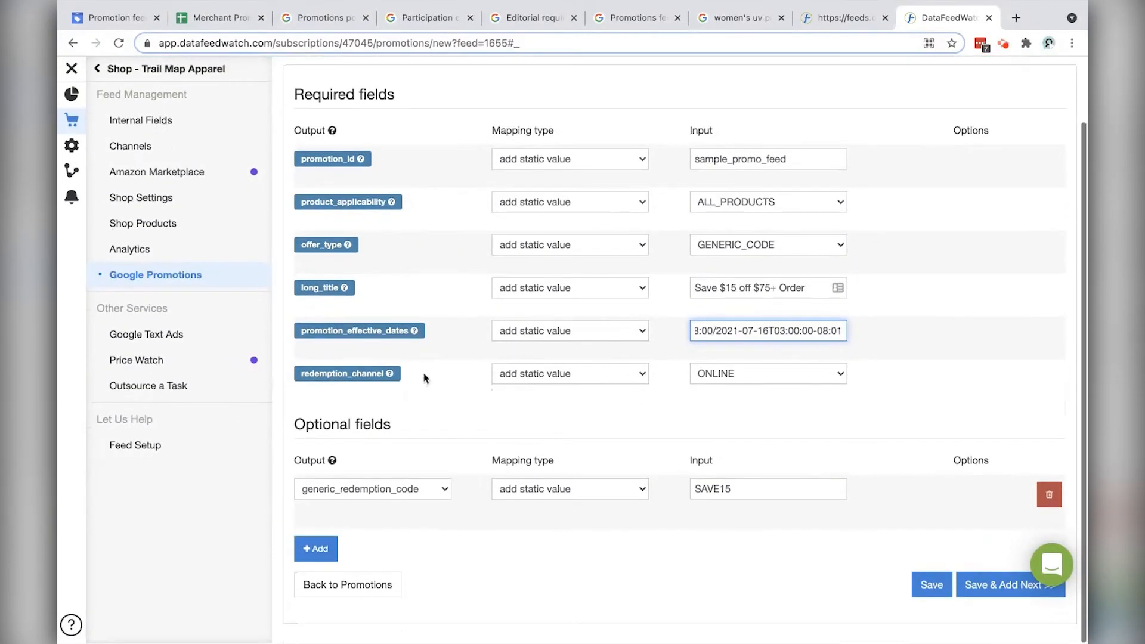
Step: Copy the promotion_display_dates value from cell E2, then return to DataFeedWatch
{"action": "left_click", "coordinate": [220, 17]}
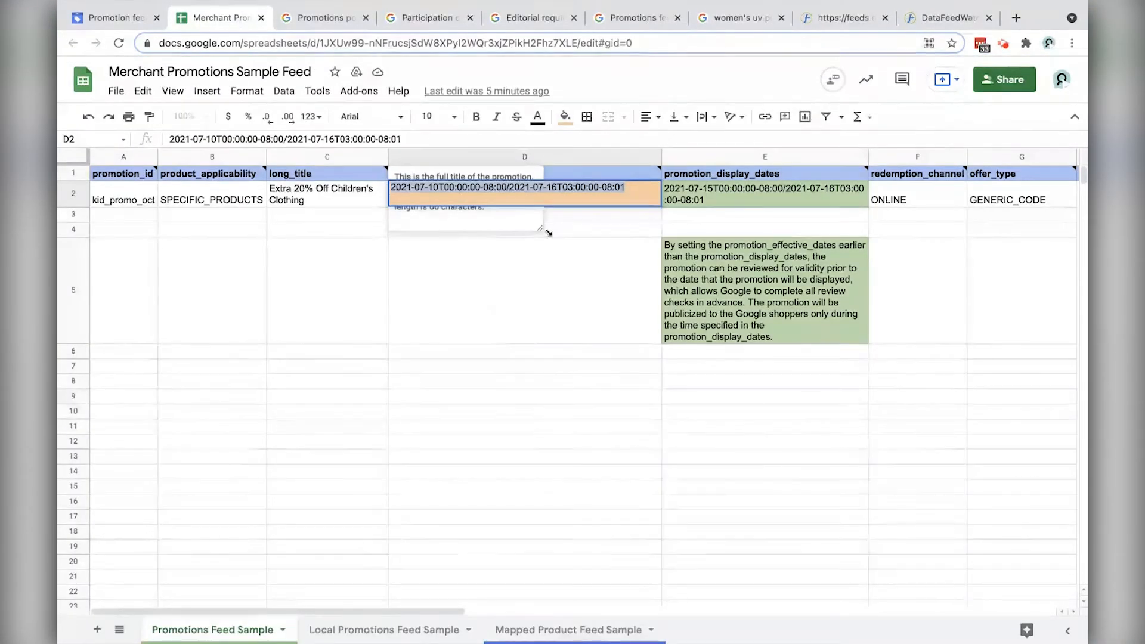
{"action": "left_click", "coordinate": [591, 259]}
{"action": "mouse_move", "coordinate": [475, 176]}
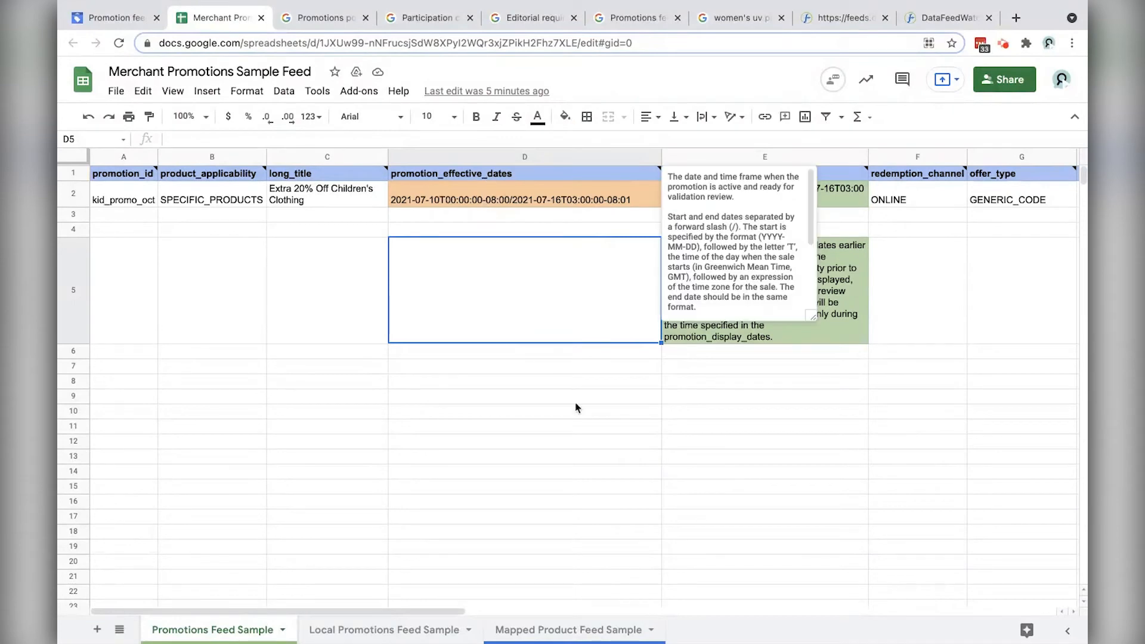
{"action": "left_click", "coordinate": [717, 195]}
{"action": "double_click", "coordinate": [717, 195]}
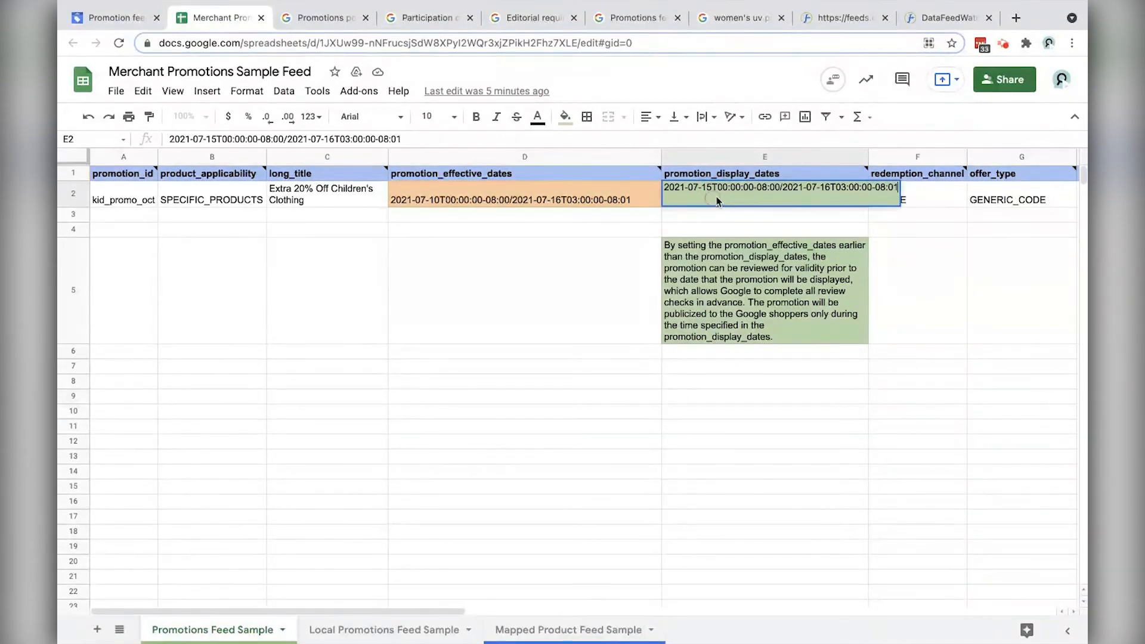
{"action": "left_click", "coordinate": [572, 358]}
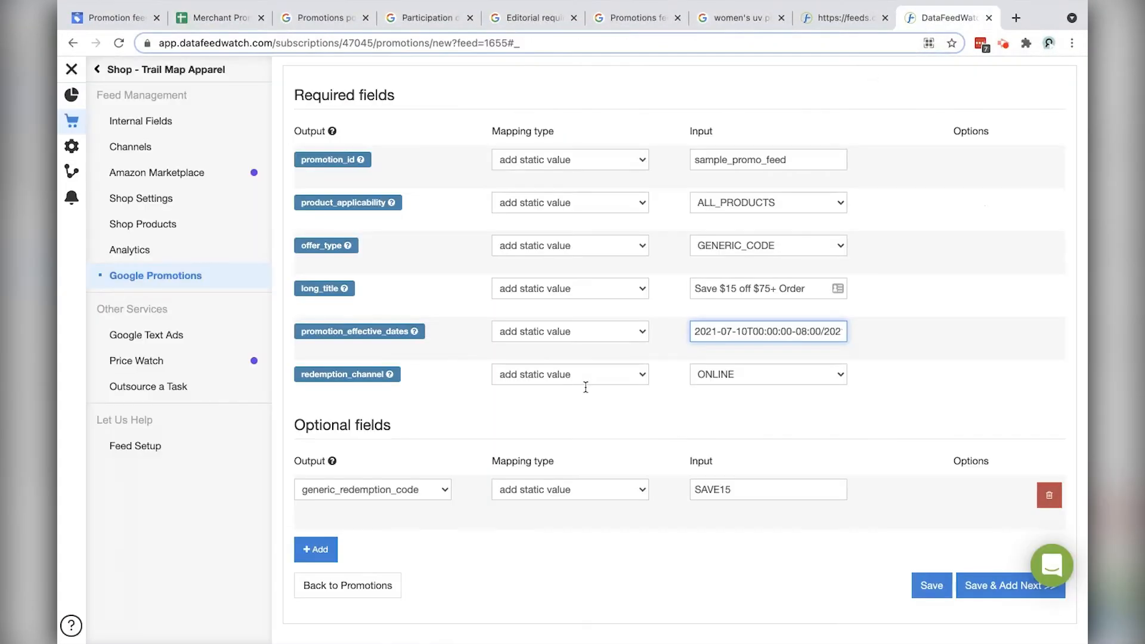
Step: Add a promotion_display_dates row with the pasted range, then delete it again
{"action": "left_click", "coordinate": [312, 549]}
{"action": "scroll", "coordinate": [409, 563], "scroll_direction": "down", "scroll_amount": 2}
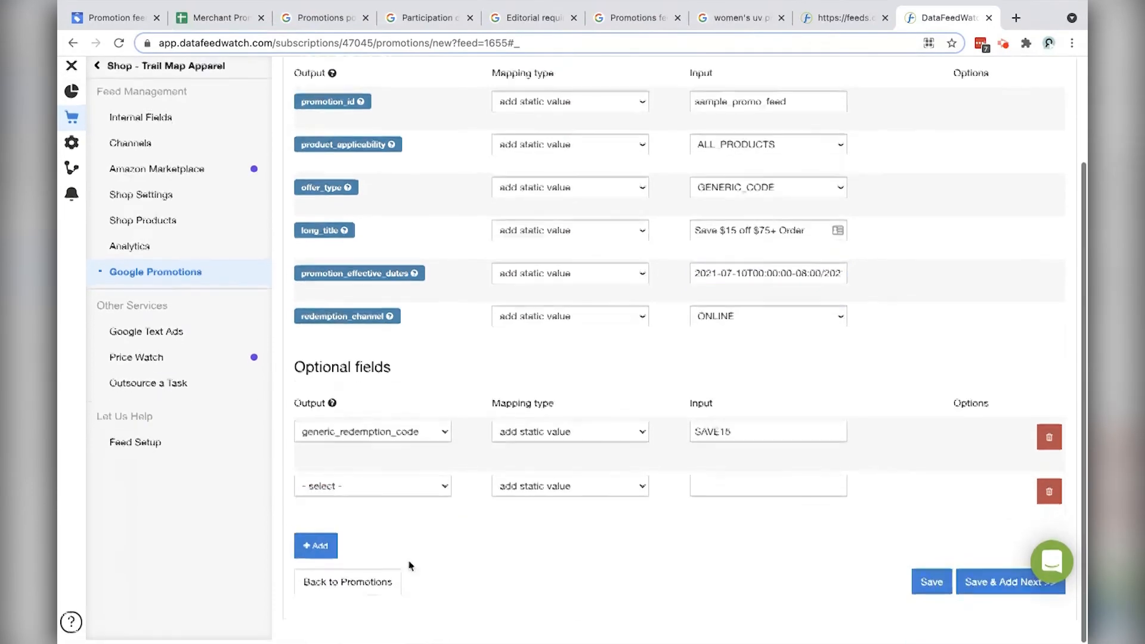
{"action": "left_click", "coordinate": [352, 489]}
{"action": "left_click", "coordinate": [385, 506]}
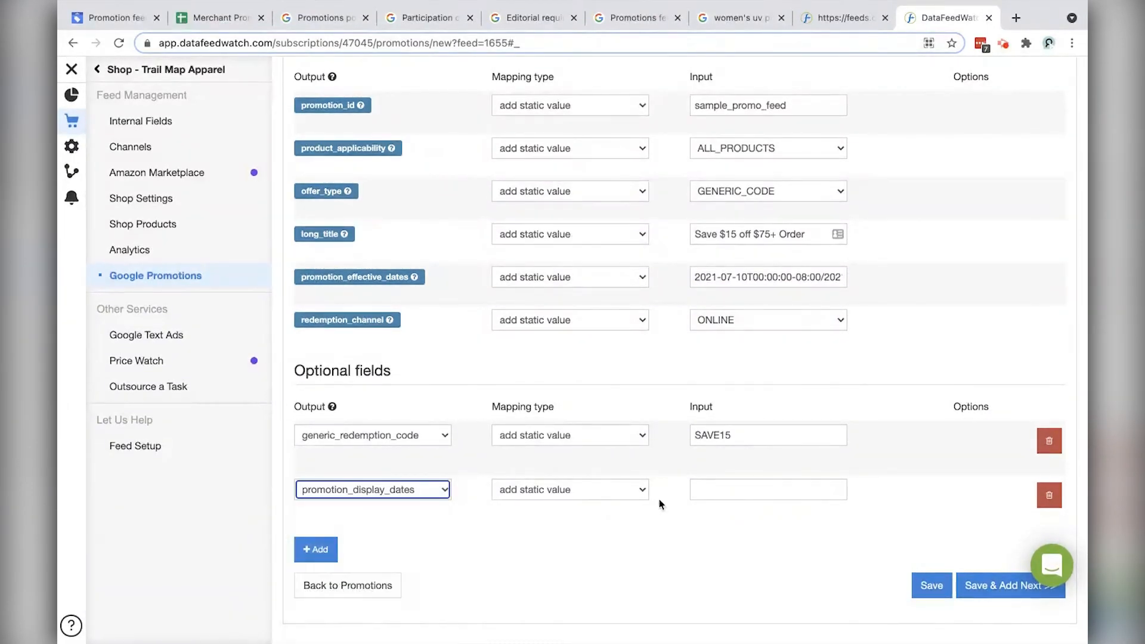
{"action": "left_click", "coordinate": [768, 495]}
{"action": "key", "text": "super+v"}
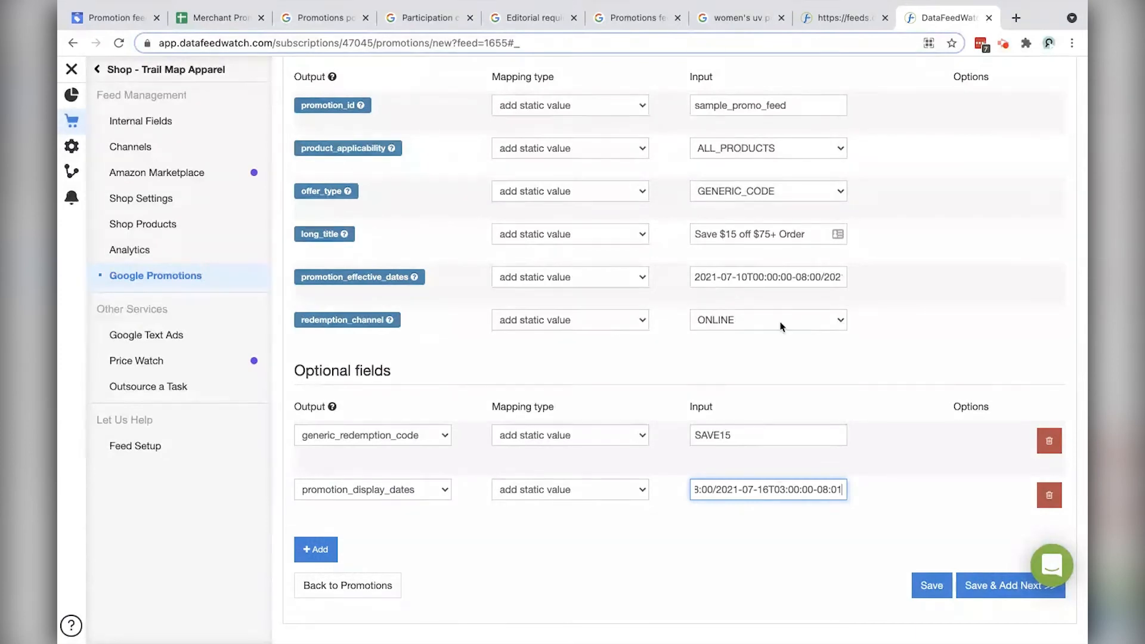
{"action": "left_click", "coordinate": [1049, 495]}
{"action": "mouse_move", "coordinate": [352, 338]}
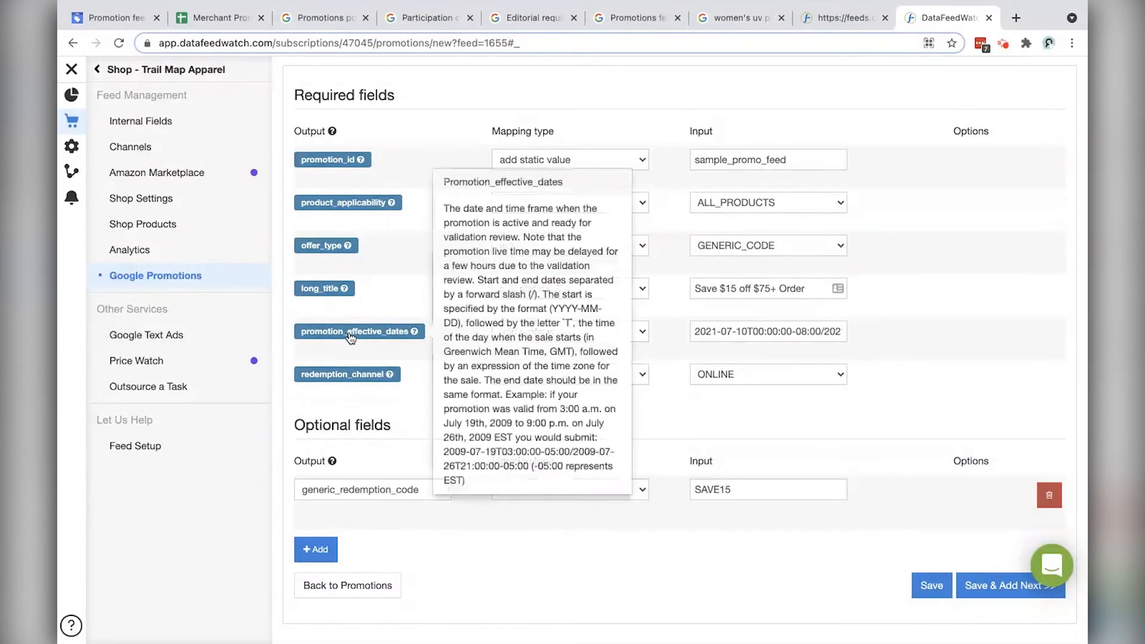
Step: Add another promotion_display_dates row, remove it, and check the effective-dates value
{"action": "left_click", "coordinate": [316, 549]}
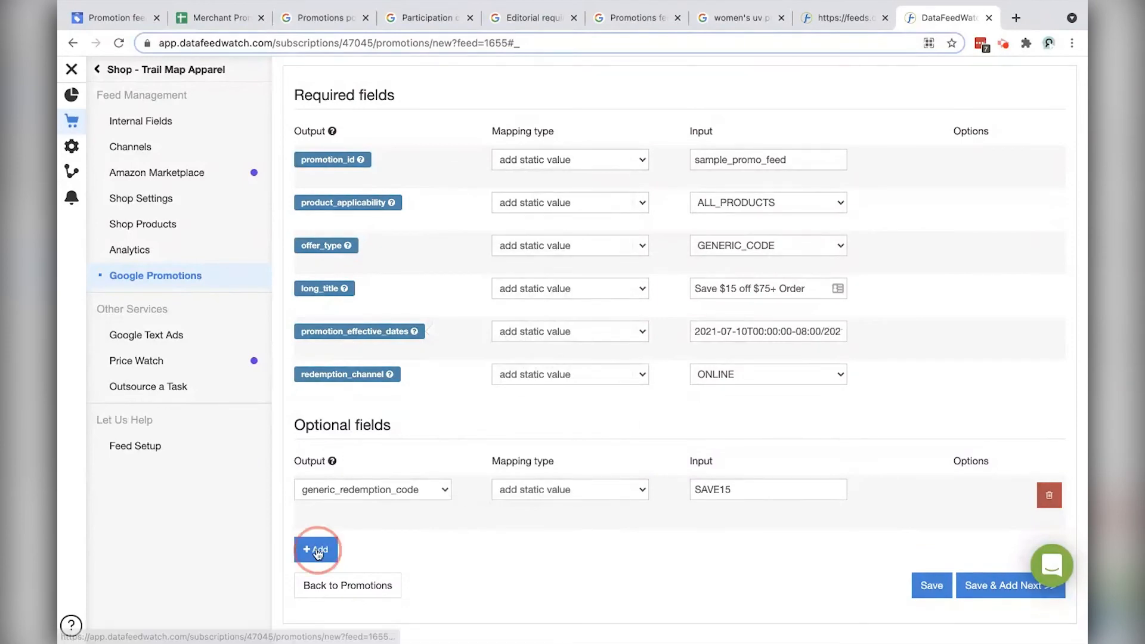
{"action": "left_click", "coordinate": [370, 544]}
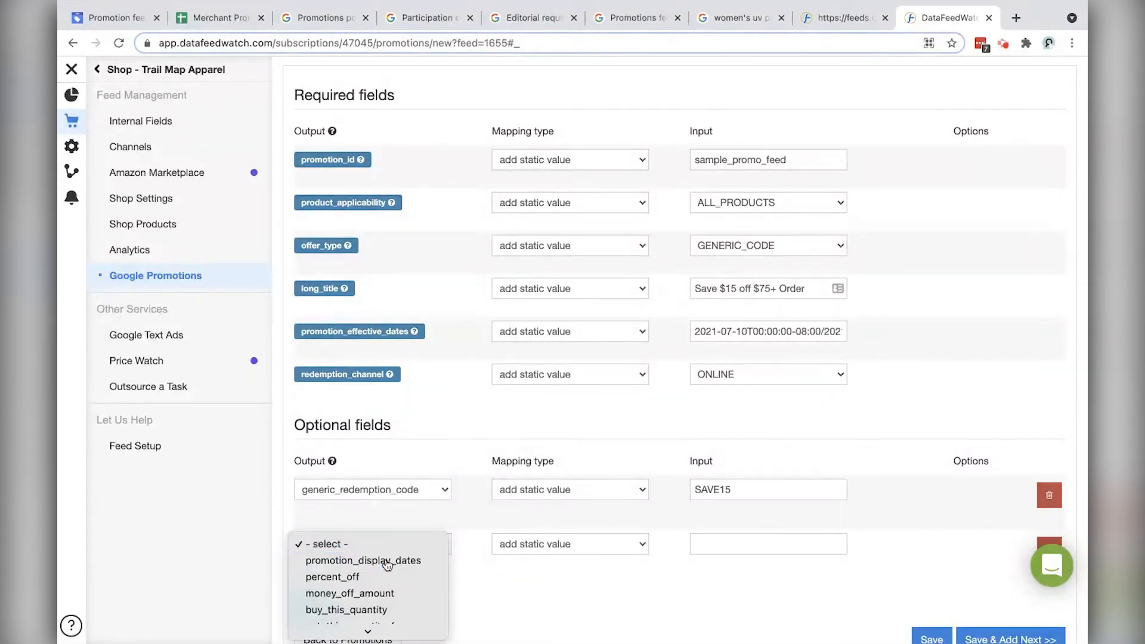
{"action": "left_click", "coordinate": [377, 560]}
{"action": "mouse_move", "coordinate": [372, 339]}
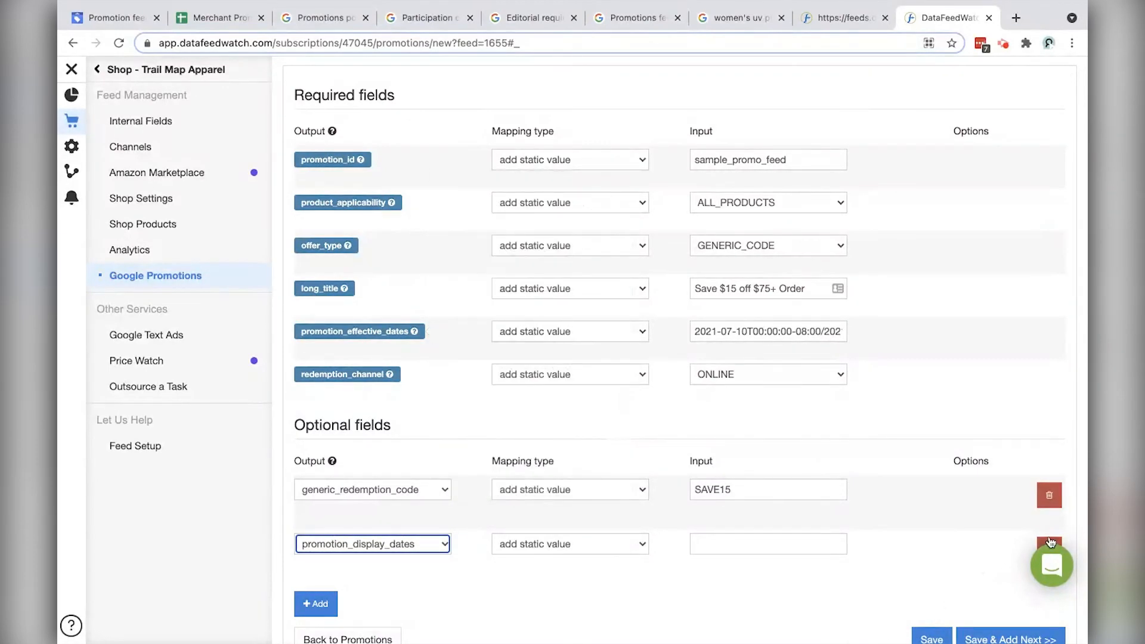
{"action": "scroll", "coordinate": [1051, 542], "scroll_direction": "down", "scroll_amount": 1}
{"action": "left_click", "coordinate": [1053, 510]}
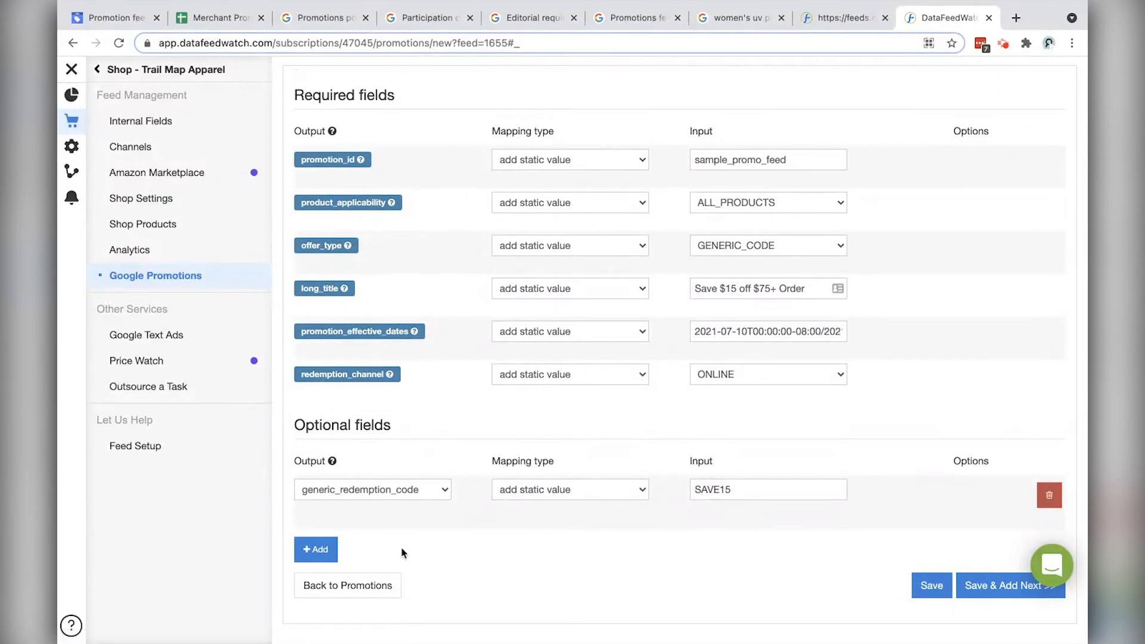
{"action": "left_click_drag", "start_coordinate": [701, 328], "coordinate": [921, 333]}
{"action": "key", "text": "ctrl+c"}
{"action": "left_click", "coordinate": [917, 337]}
{"action": "scroll", "coordinate": [849, 355], "scroll_direction": "up", "scroll_amount": 1}
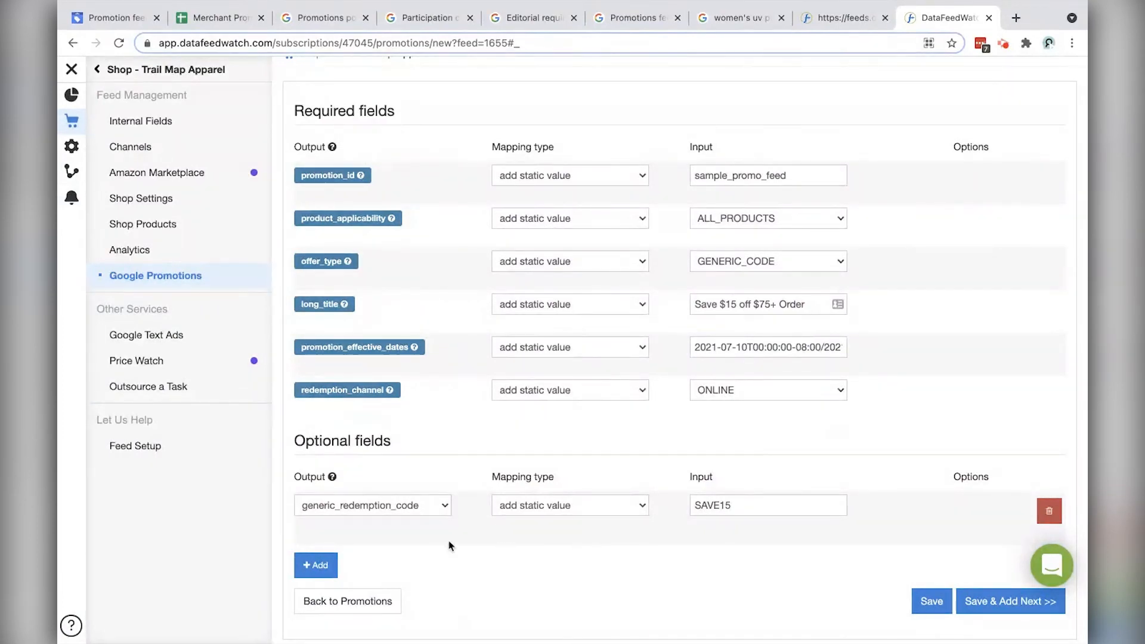
Step: Add promotion_display_dates with the pasted 2021-07-15 range, comparing its start date to effective dates
{"action": "left_click", "coordinate": [331, 564]}
{"action": "left_click", "coordinate": [378, 561]}
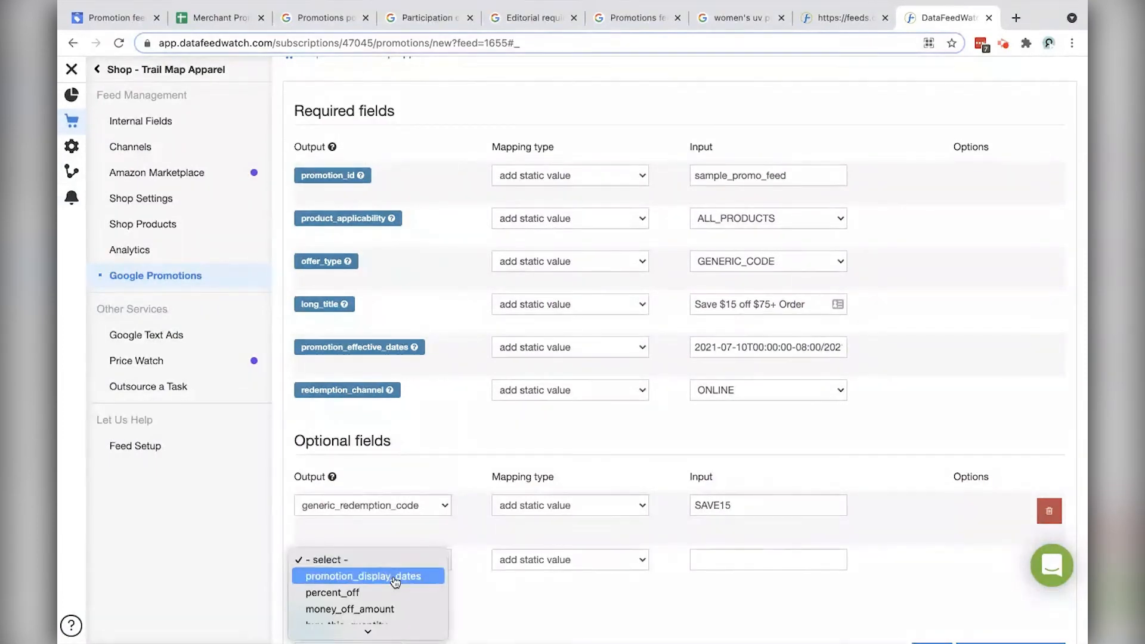
{"action": "left_click", "coordinate": [395, 578]}
{"action": "left_click", "coordinate": [739, 560]}
{"action": "key", "text": "ctrl+v"}
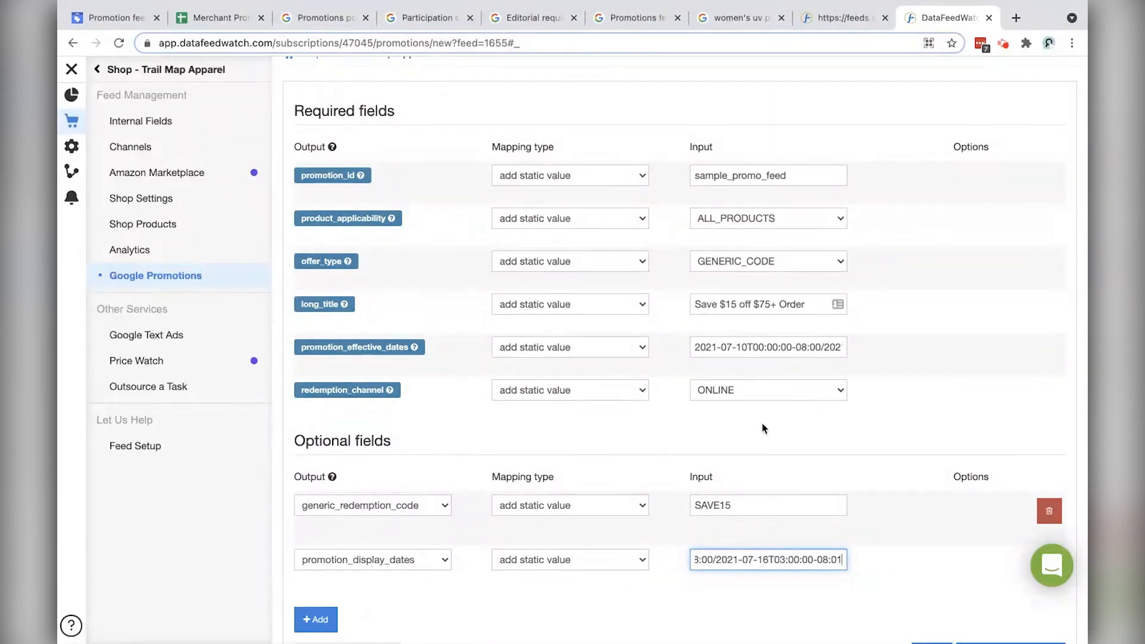
{"action": "left_click_drag", "start_coordinate": [748, 347], "coordinate": [721, 347]}
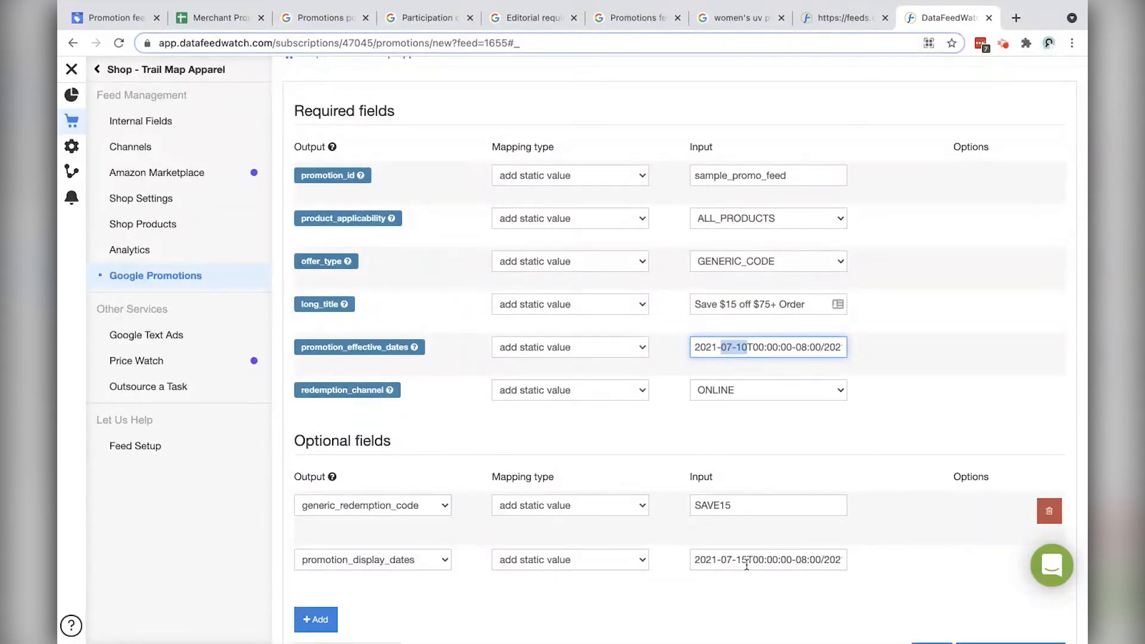
{"action": "left_click_drag", "start_coordinate": [747, 564], "coordinate": [720, 562]}
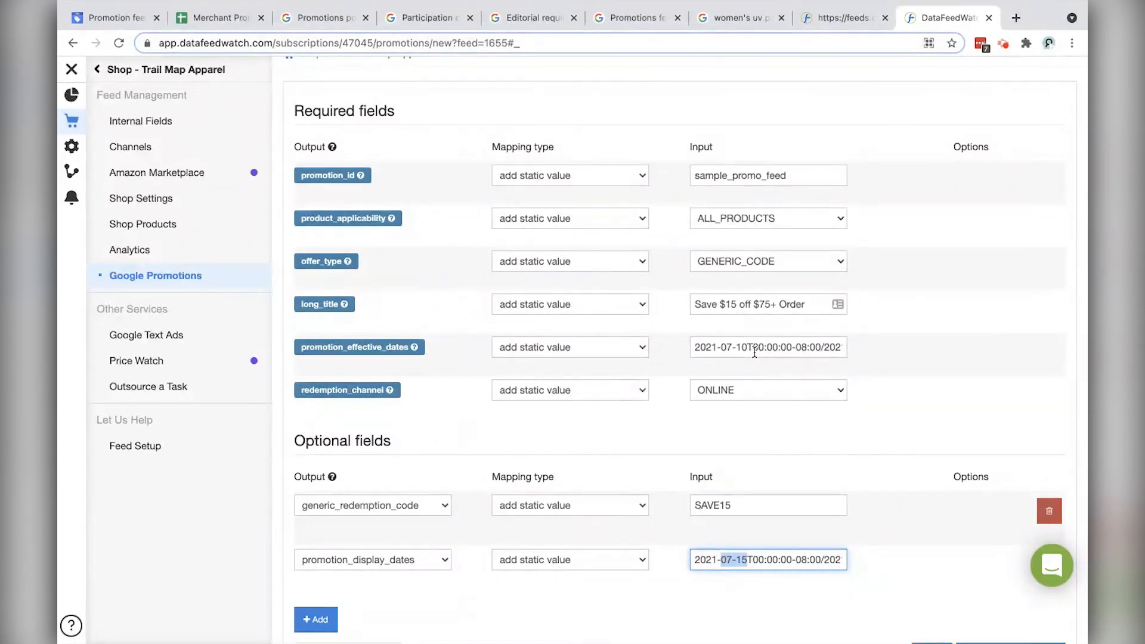
{"action": "left_click_drag", "start_coordinate": [746, 348], "coordinate": [728, 348]}
{"action": "left_click", "coordinate": [785, 447]}
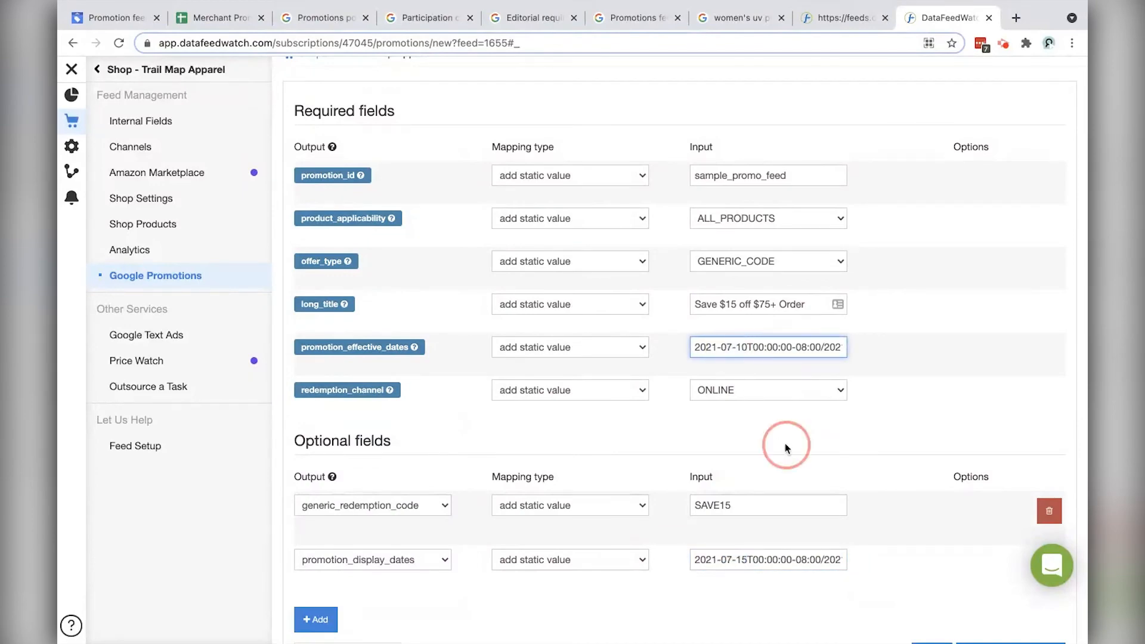
Step: Fix the long title so it ends in 'Order' without the extra 'r'
{"action": "scroll", "coordinate": [784, 445], "scroll_direction": "up", "scroll_amount": 1}
{"action": "scroll", "coordinate": [802, 545], "scroll_direction": "down", "scroll_amount": 2}
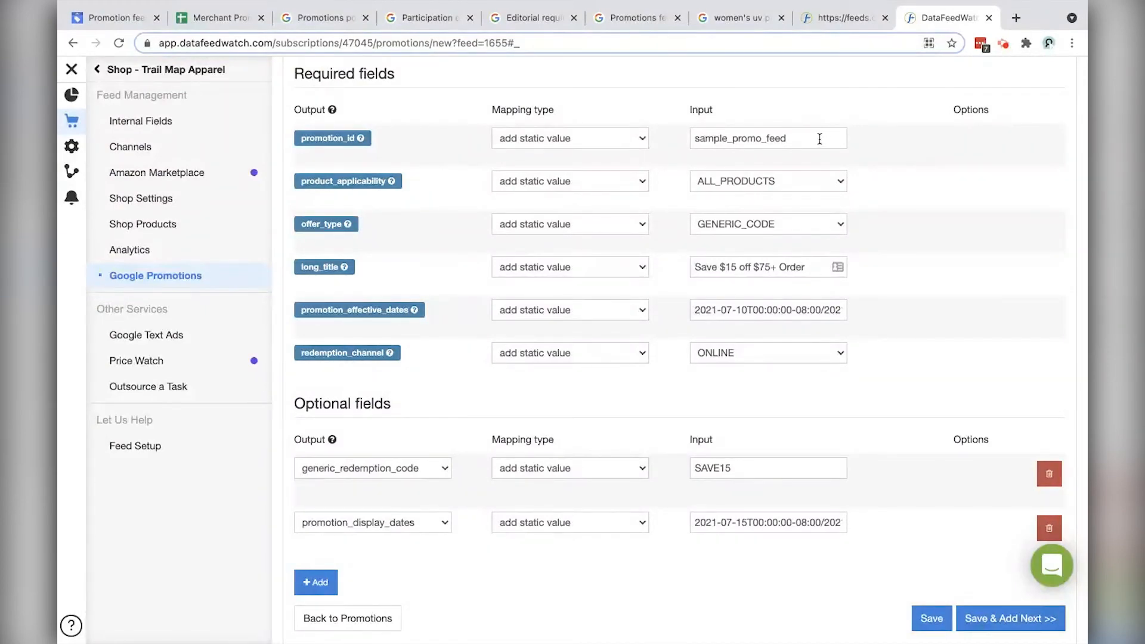
{"action": "scroll", "coordinate": [817, 139], "scroll_direction": "up", "scroll_amount": 1}
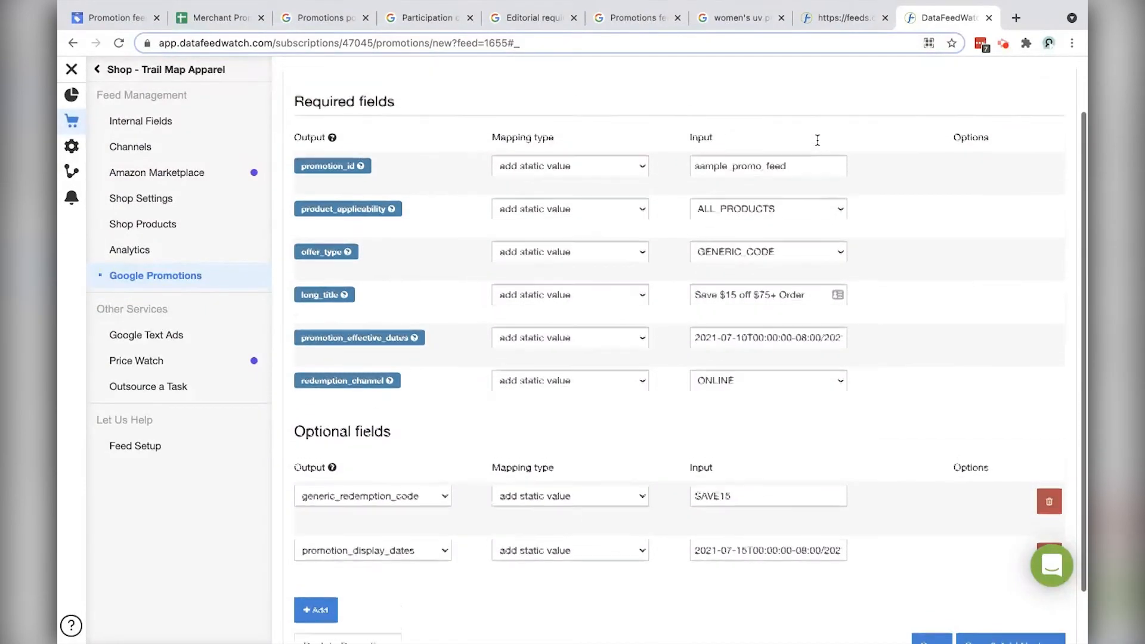
{"action": "left_click", "coordinate": [808, 171]}
{"action": "left_click_drag", "start_coordinate": [808, 171], "coordinate": [678, 173]}
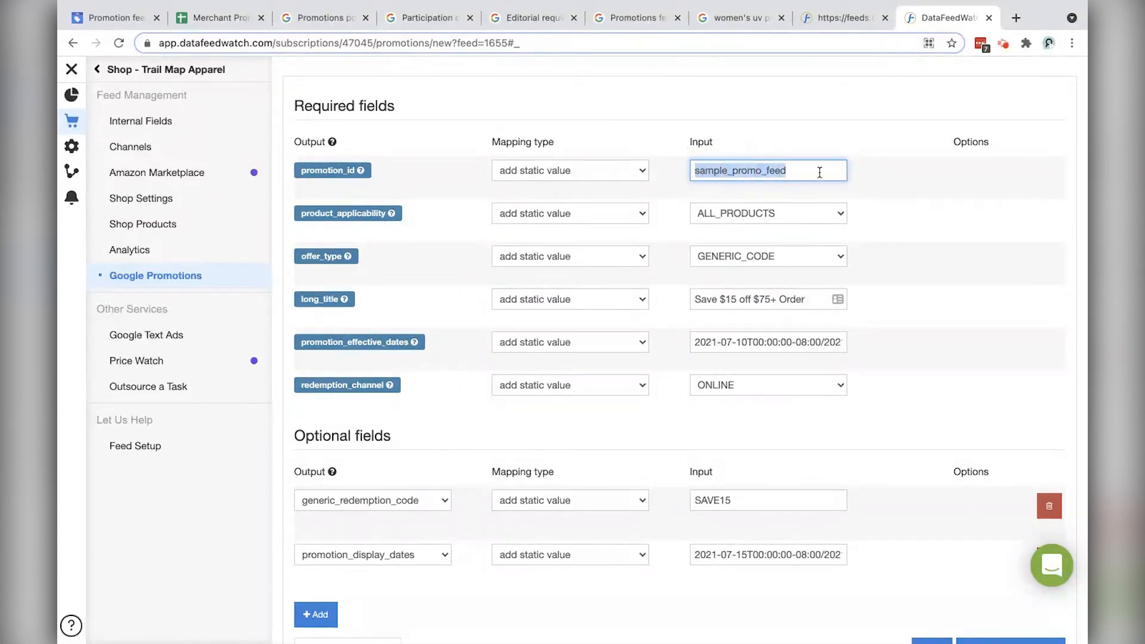
{"action": "left_click", "coordinate": [751, 343]}
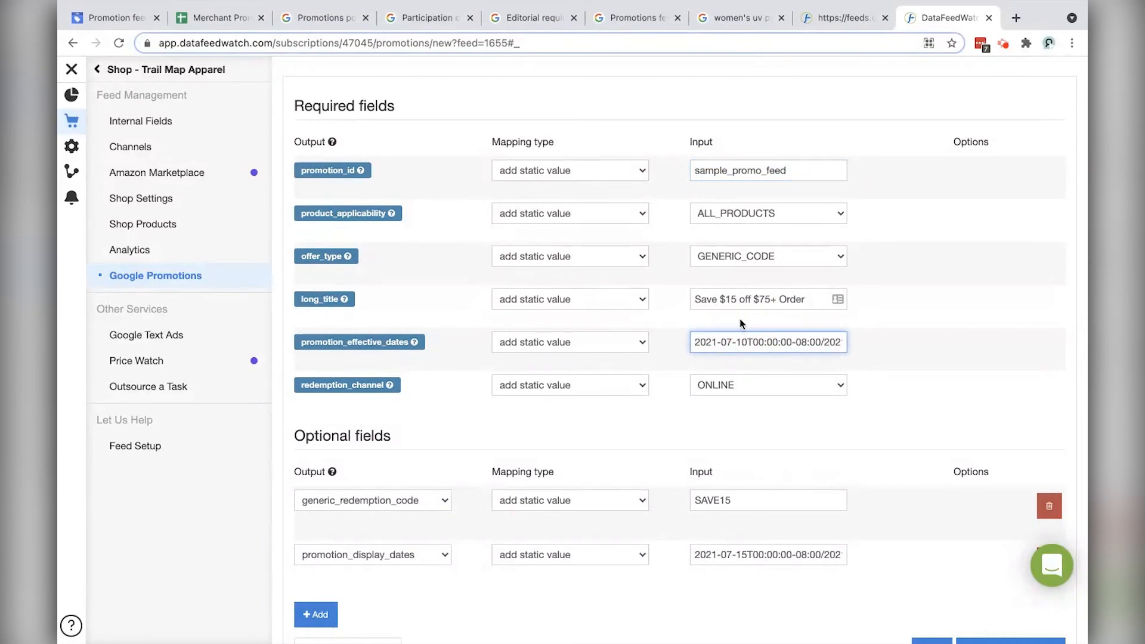
{"action": "left_click", "coordinate": [810, 298]}
{"action": "type", "text": "rr"}
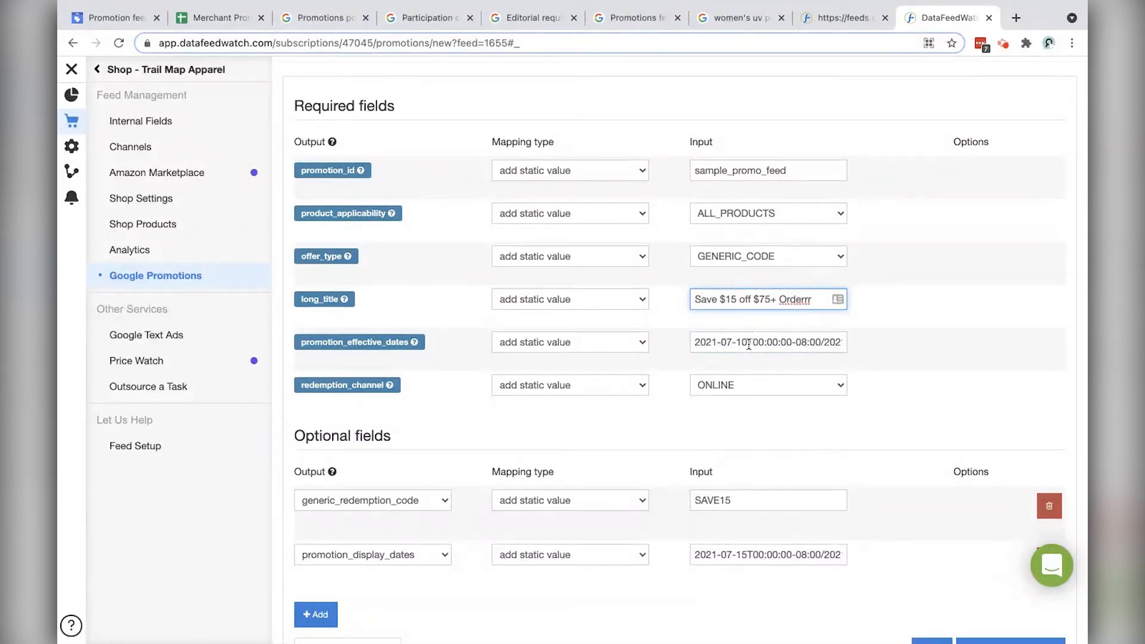
{"action": "left_click_drag", "start_coordinate": [747, 342], "coordinate": [737, 343]}
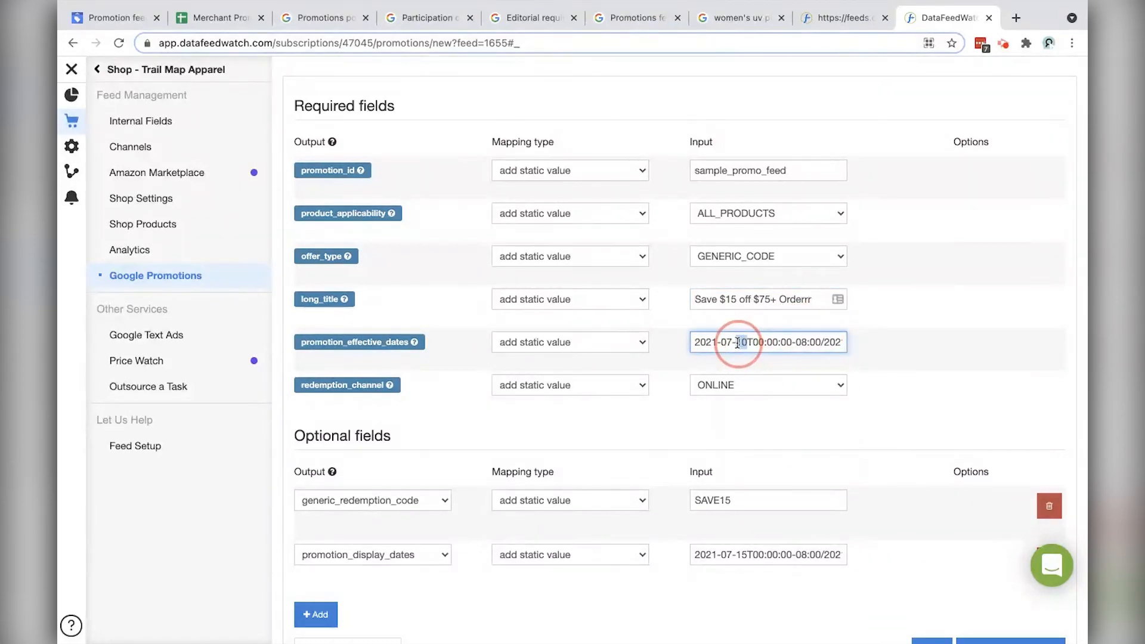
{"action": "left_click", "coordinate": [808, 299]}
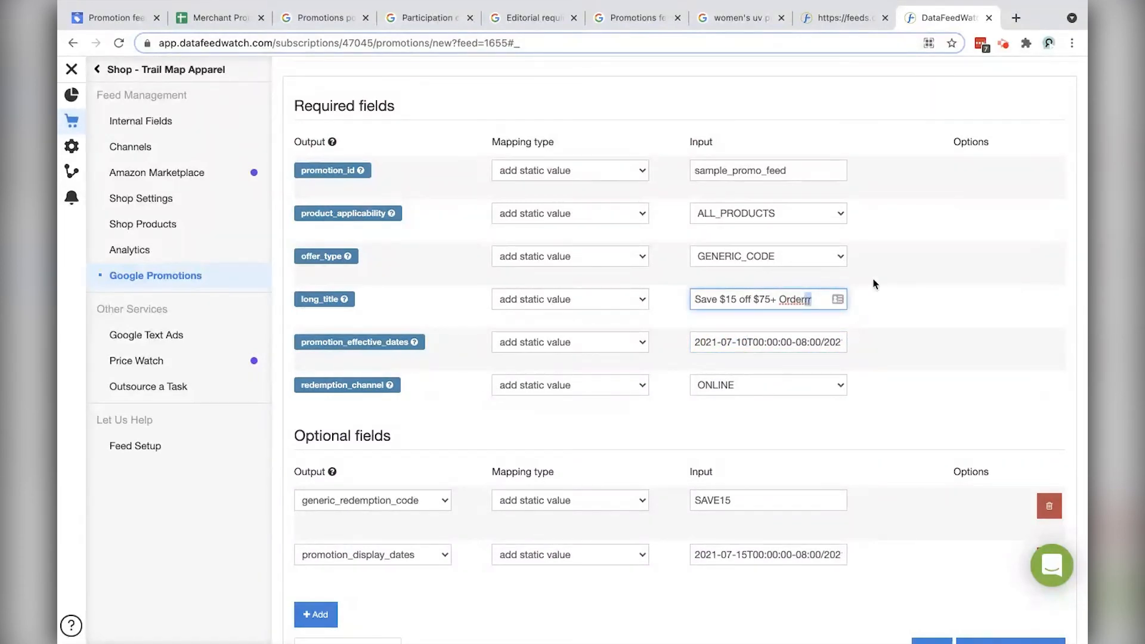
{"action": "key", "text": "BackSpace"}
Step: Change the promotion ID value to sample_promo_feed-2
{"action": "left_click", "coordinate": [801, 170]}
{"action": "left_click_drag", "start_coordinate": [801, 170], "coordinate": [644, 169]}
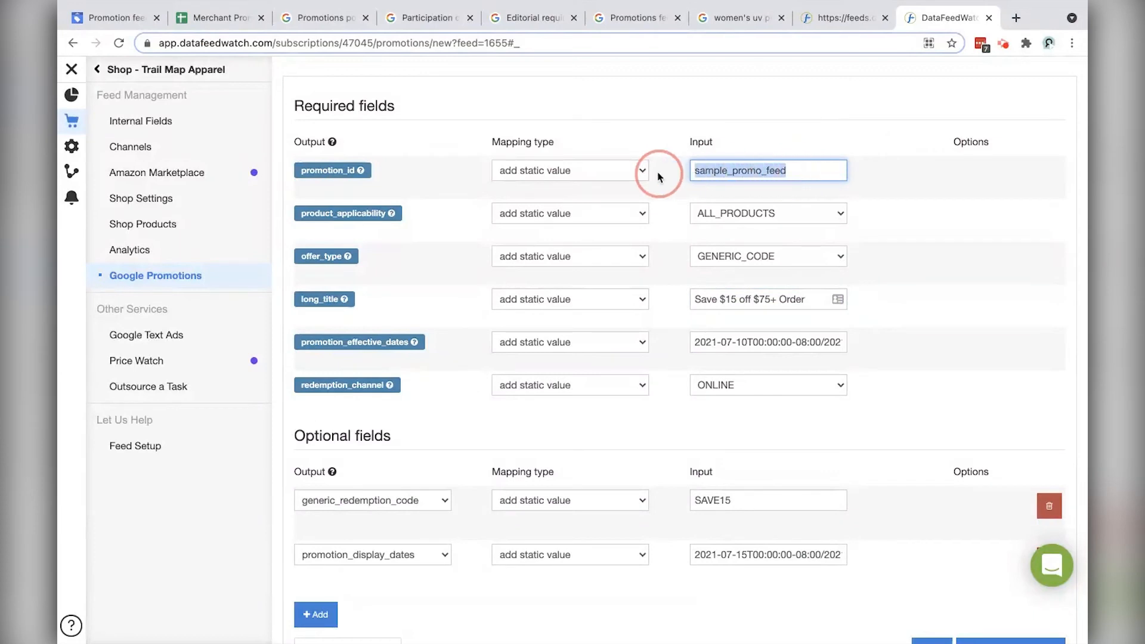
{"action": "left_click", "coordinate": [811, 171]}
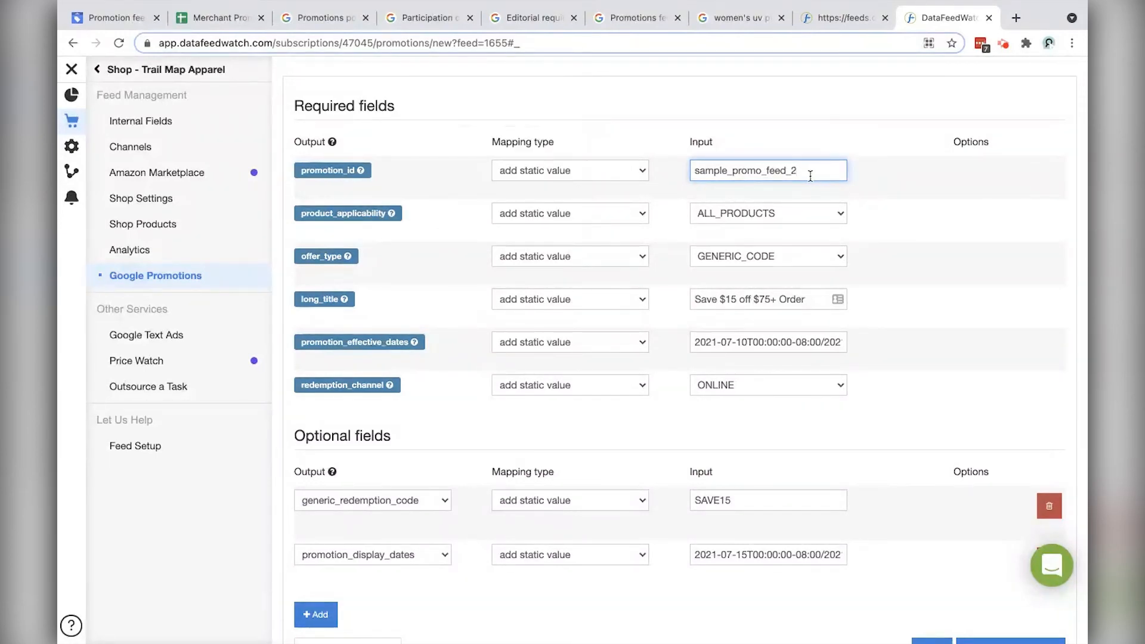
{"action": "type", "text": "2"}
{"action": "left_click_drag", "start_coordinate": [810, 175], "coordinate": [686, 171]}
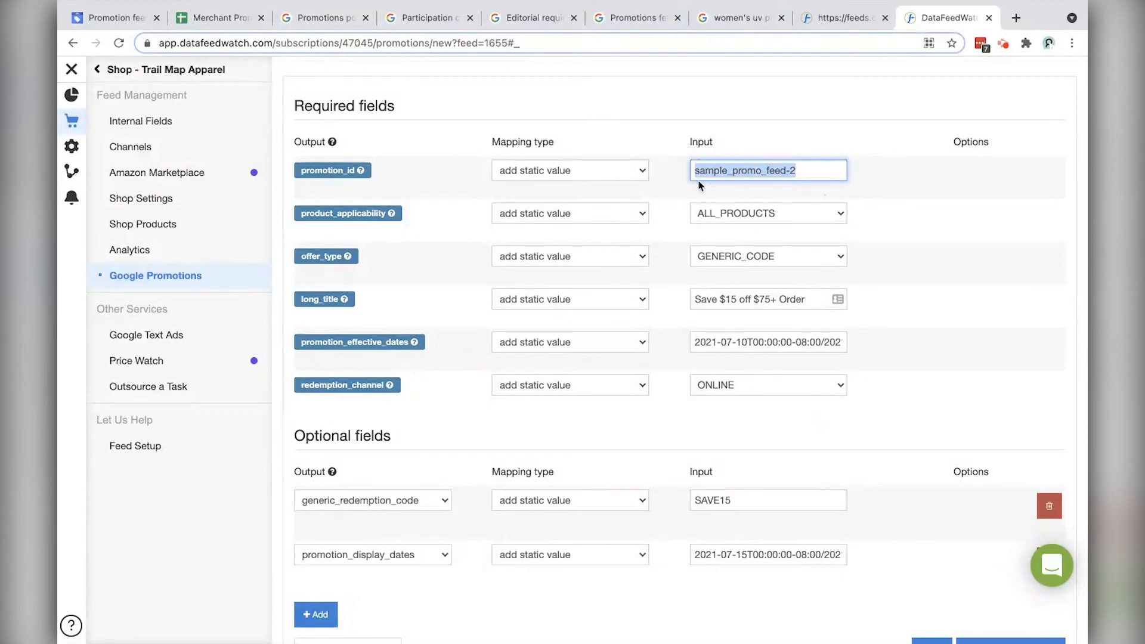
{"action": "scroll", "coordinate": [698, 187], "scroll_direction": "down", "scroll_amount": 2}
{"action": "scroll", "coordinate": [697, 188], "scroll_direction": "up", "scroll_amount": 1}
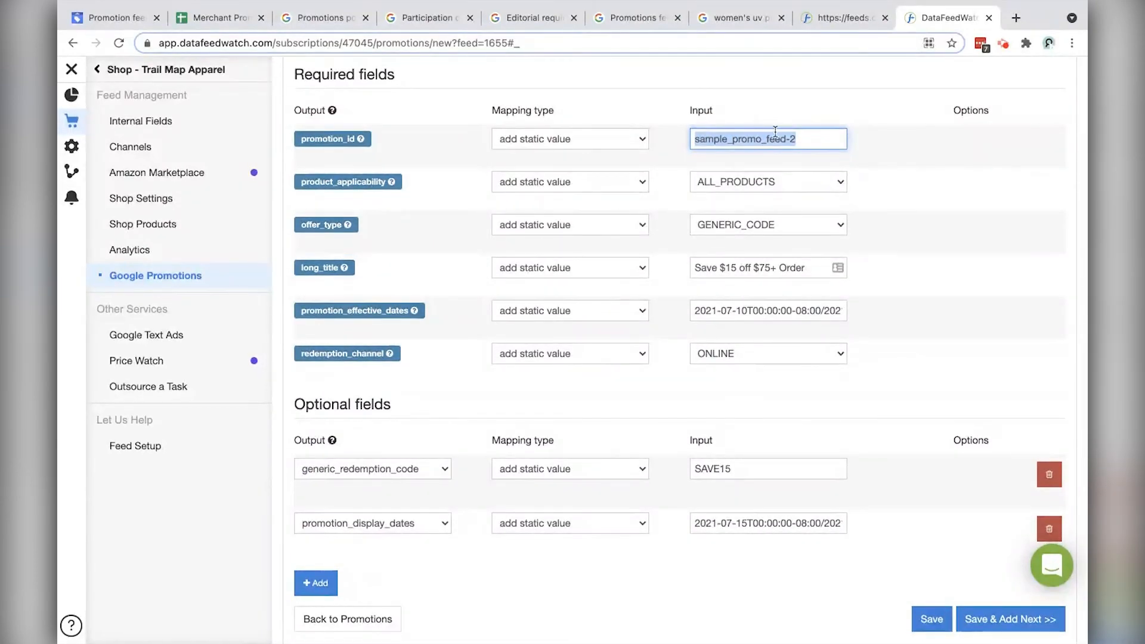
{"action": "double_click", "coordinate": [788, 138]}
{"action": "left_click", "coordinate": [812, 140]}
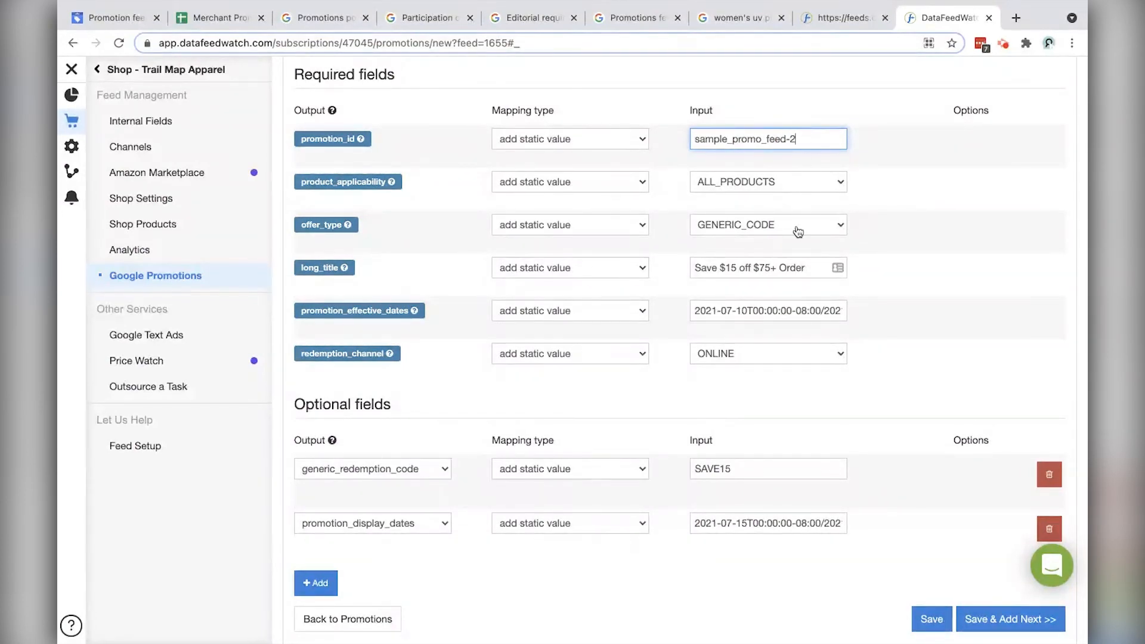
{"action": "scroll", "coordinate": [798, 245], "scroll_direction": "down", "scroll_amount": 1}
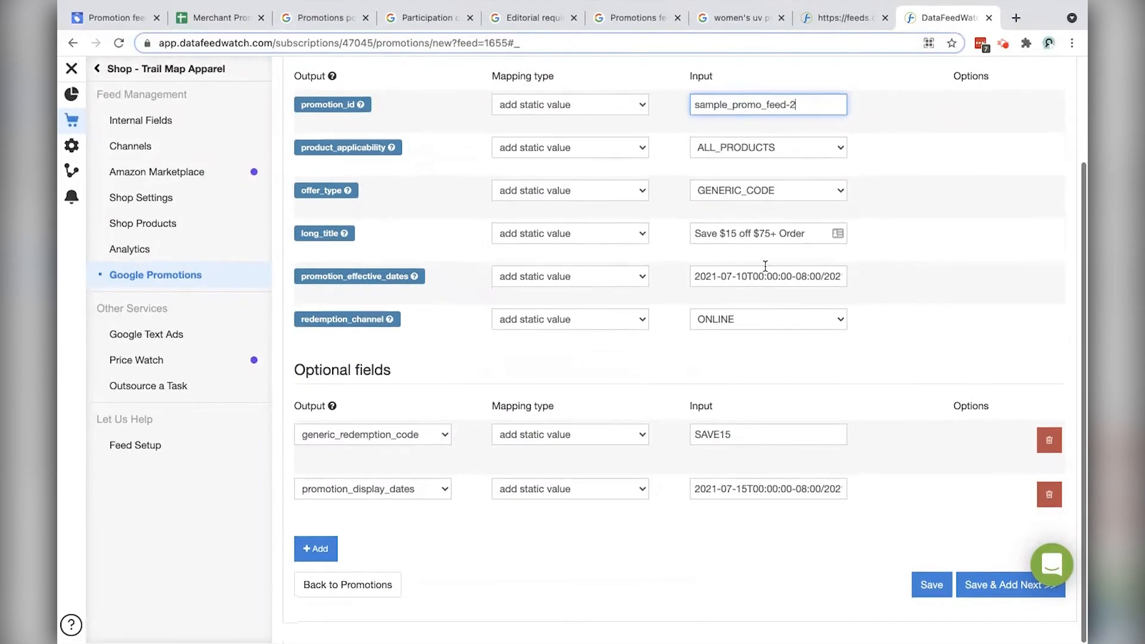
{"action": "left_click", "coordinate": [640, 554]}
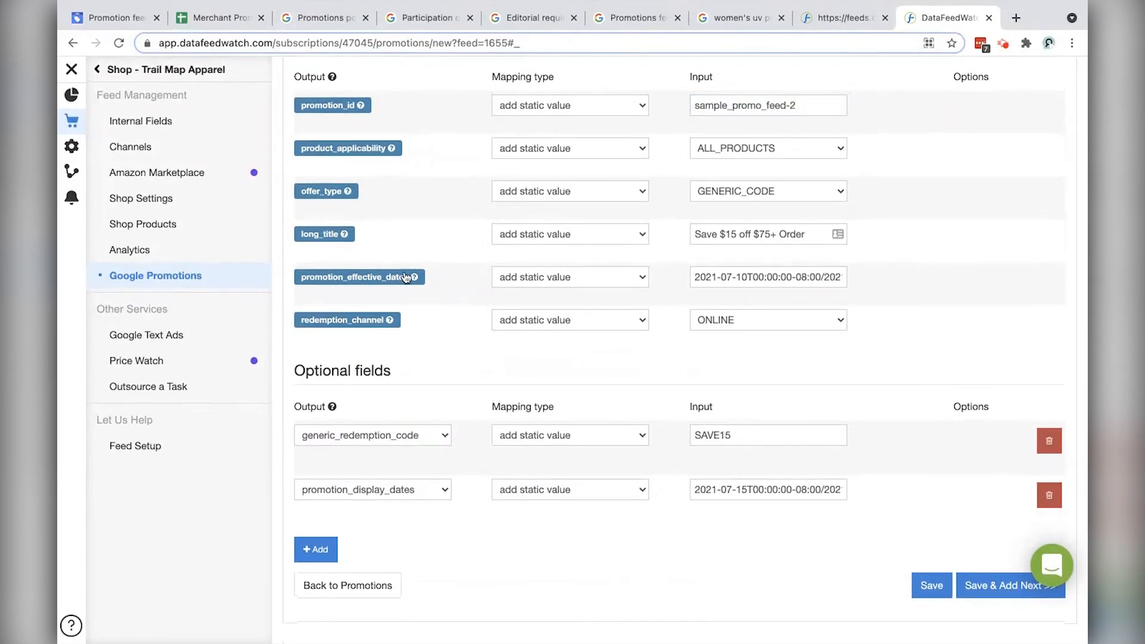
Step: Add a blank money_off_amount optional row and switch to the Merchant Promotions Sample Feed sheet
{"action": "left_click", "coordinate": [324, 554]}
{"action": "scroll", "coordinate": [453, 519], "scroll_direction": "down", "scroll_amount": 2}
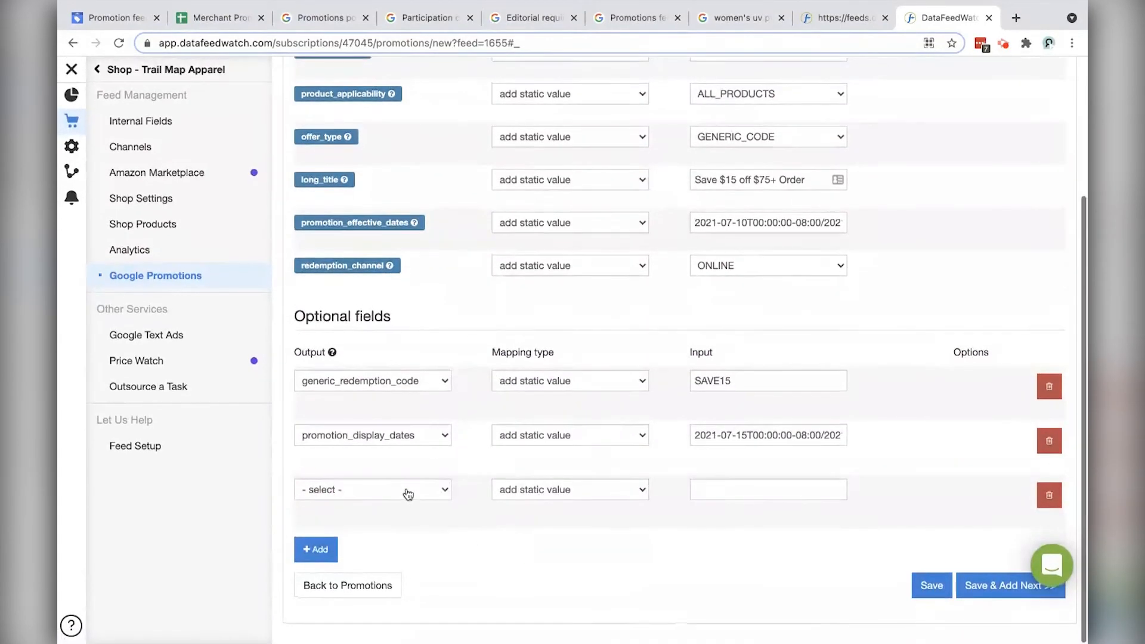
{"action": "left_click", "coordinate": [404, 493]}
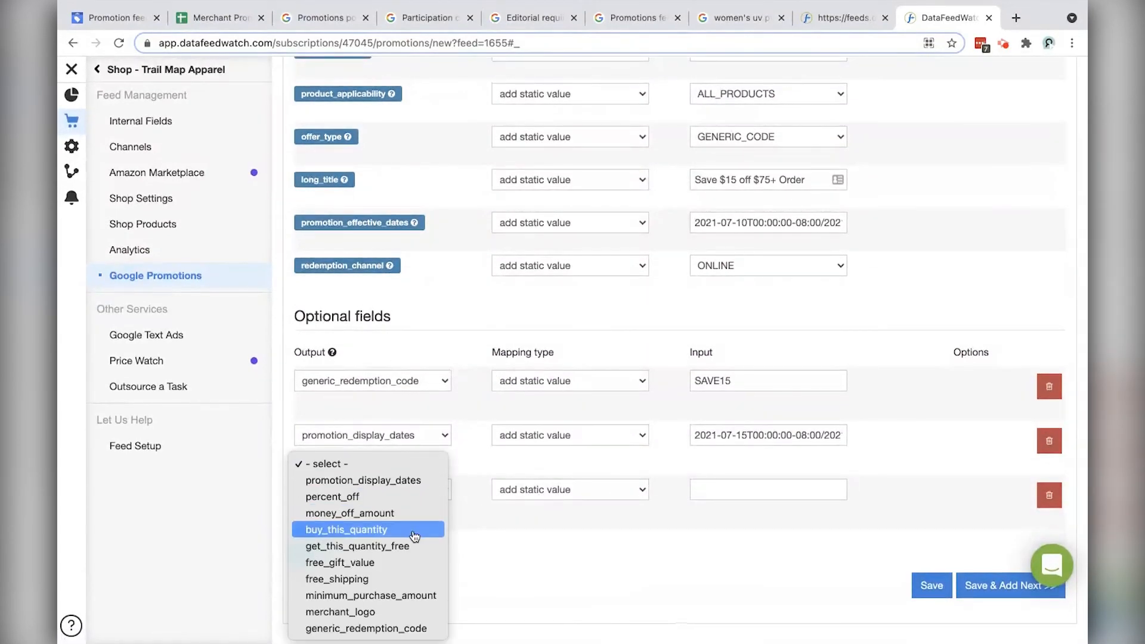
{"action": "scroll", "coordinate": [378, 527], "scroll_direction": "down", "scroll_amount": 1}
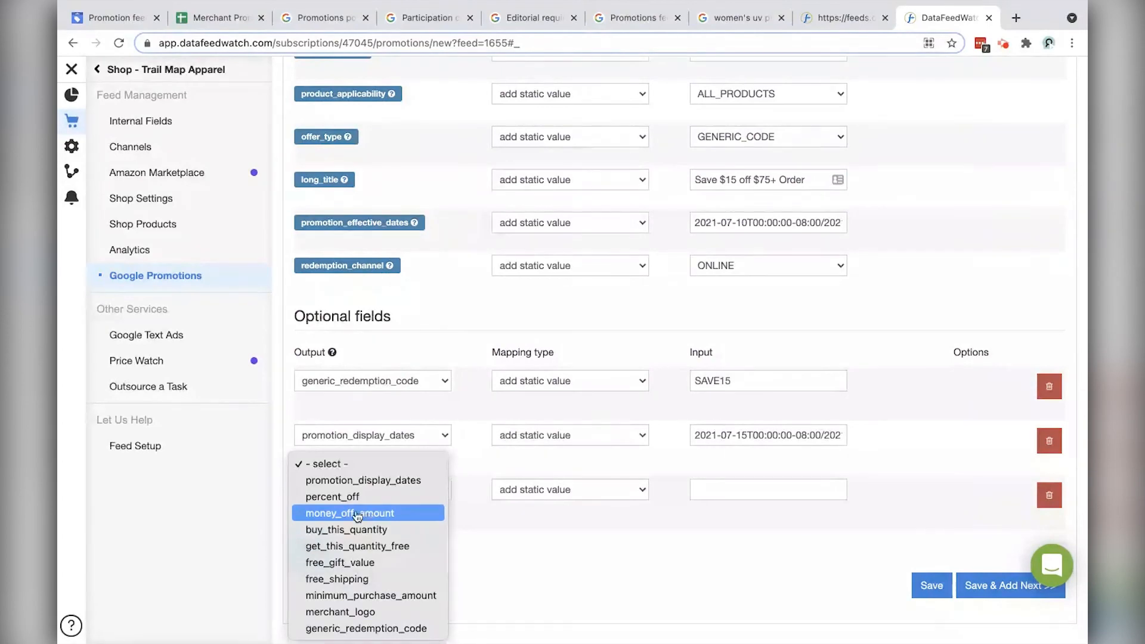
{"action": "left_click", "coordinate": [368, 515]}
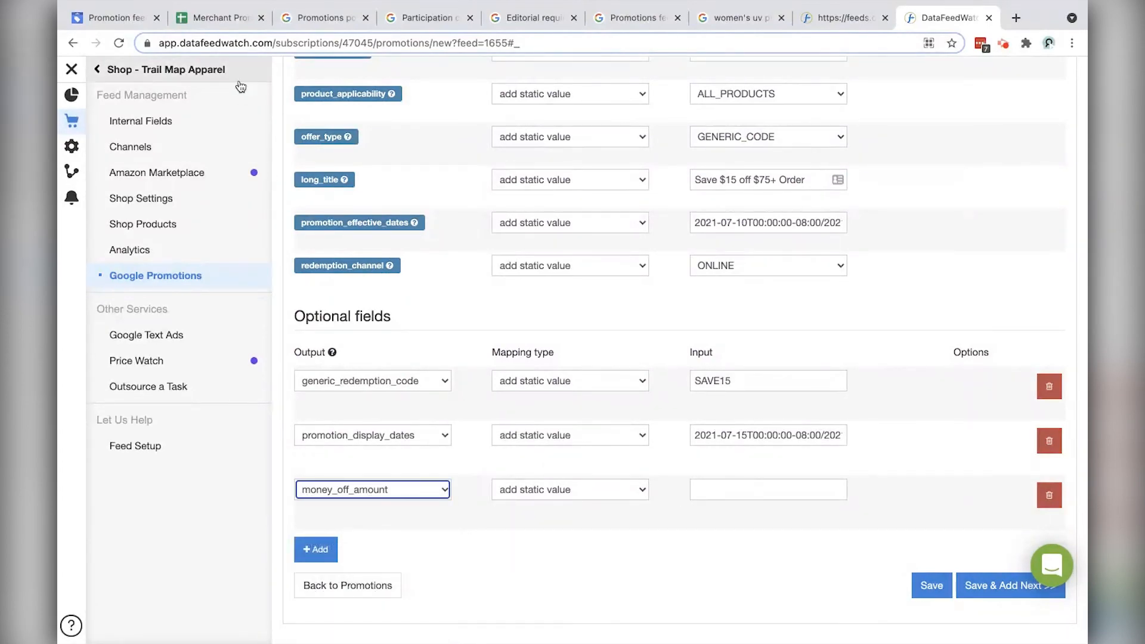
{"action": "left_click", "coordinate": [220, 17]}
{"action": "scroll", "coordinate": [907, 284], "scroll_direction": "right", "scroll_amount": 10}
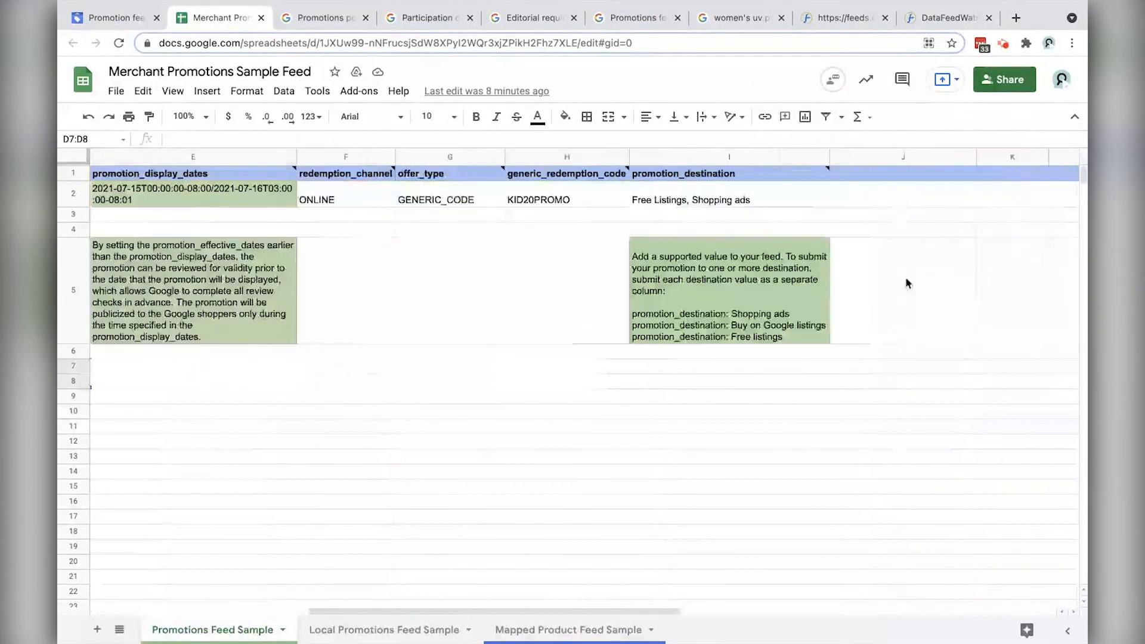
{"action": "scroll", "coordinate": [374, 206], "scroll_direction": "left", "scroll_amount": 5}
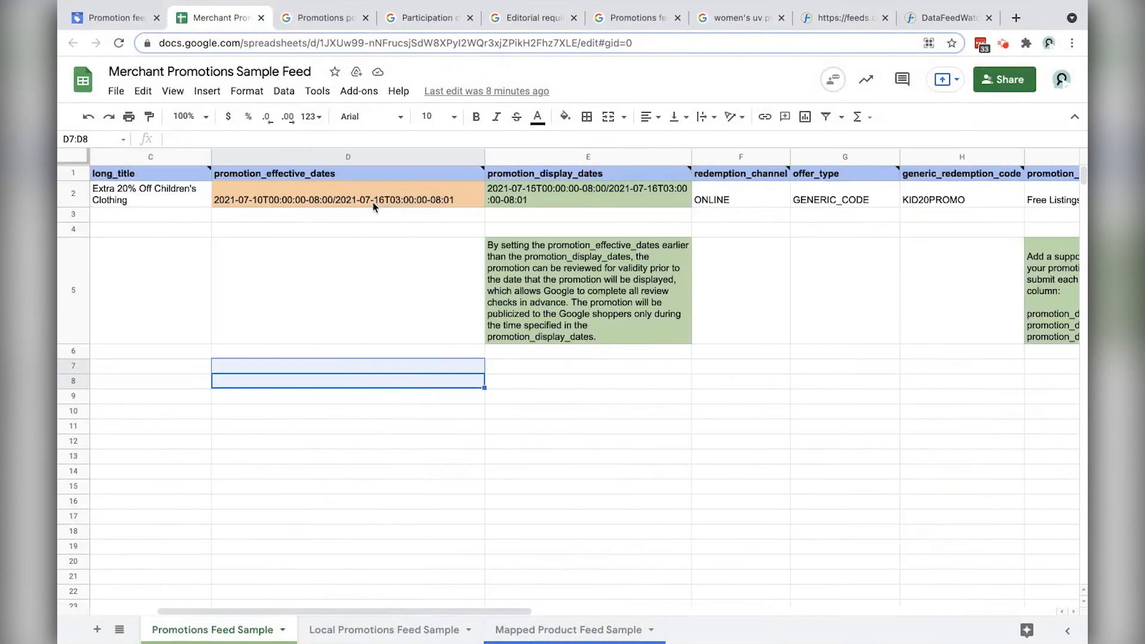
{"action": "left_click", "coordinate": [483, 216]}
{"action": "scroll", "coordinate": [754, 216], "scroll_direction": "right", "scroll_amount": 3}
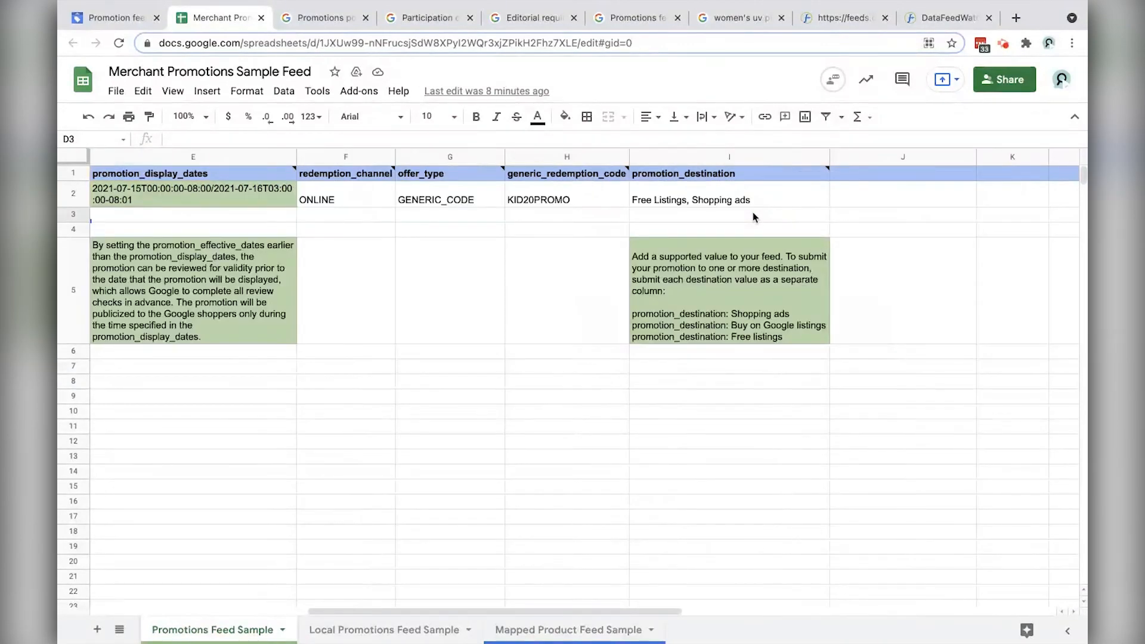
{"action": "left_click", "coordinate": [514, 229]}
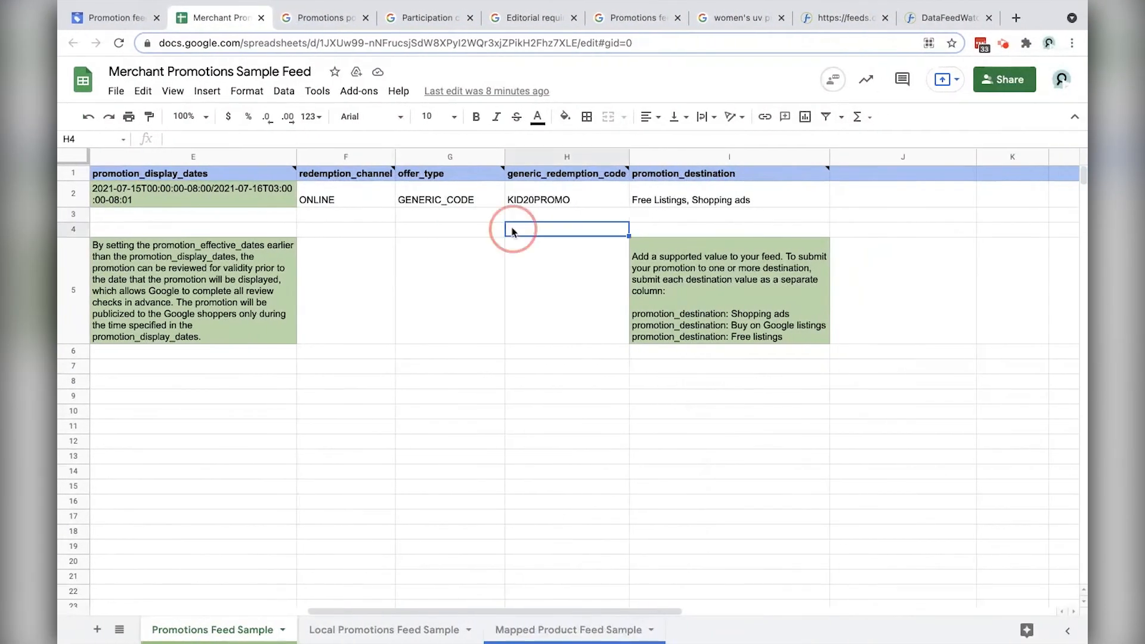
{"action": "scroll", "coordinate": [483, 213], "scroll_direction": "left", "scroll_amount": 5}
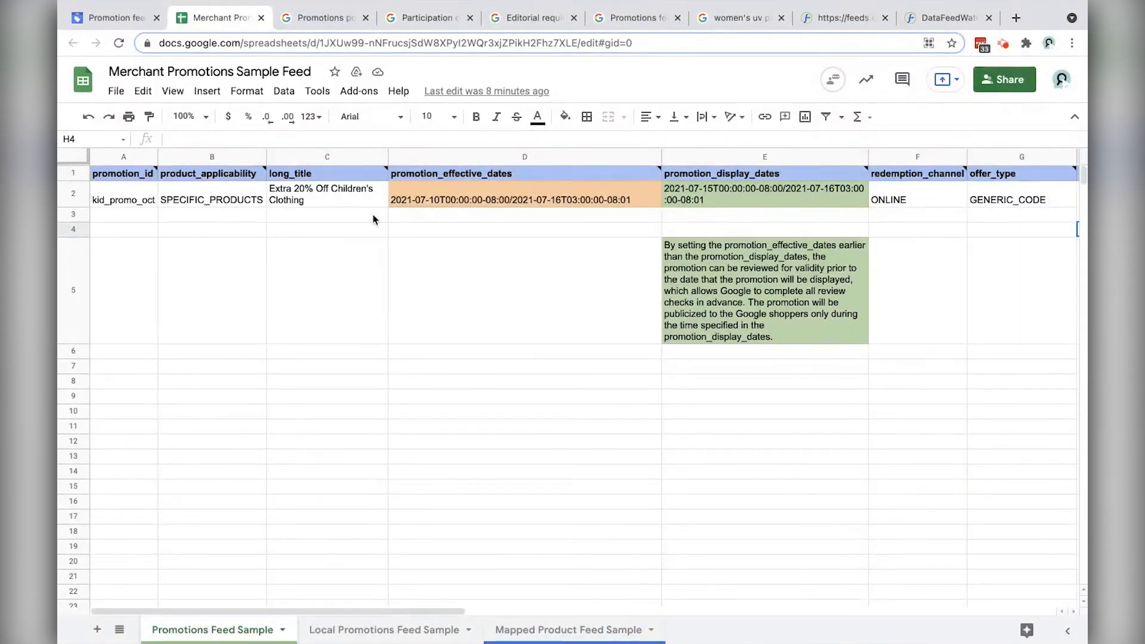
{"action": "scroll", "coordinate": [374, 221], "scroll_direction": "right", "scroll_amount": 5}
{"action": "left_click", "coordinate": [859, 175]}
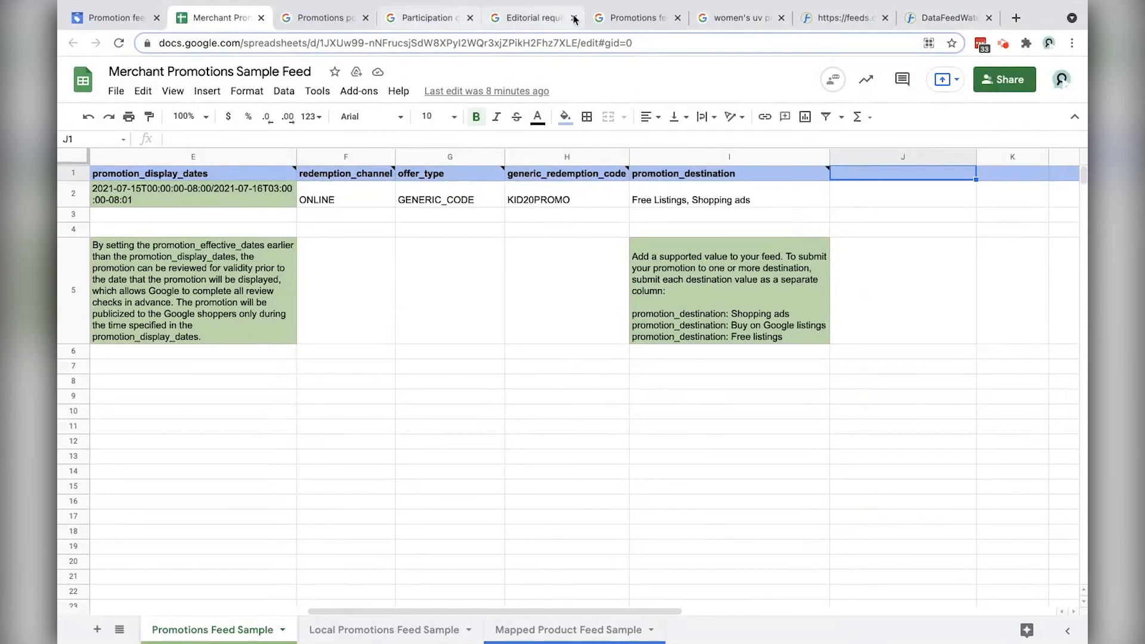
Step: Search the promotions feed specification help page for 'amount'
{"action": "left_click", "coordinate": [638, 19]}
{"action": "scroll", "coordinate": [379, 350], "scroll_direction": "down", "scroll_amount": 5}
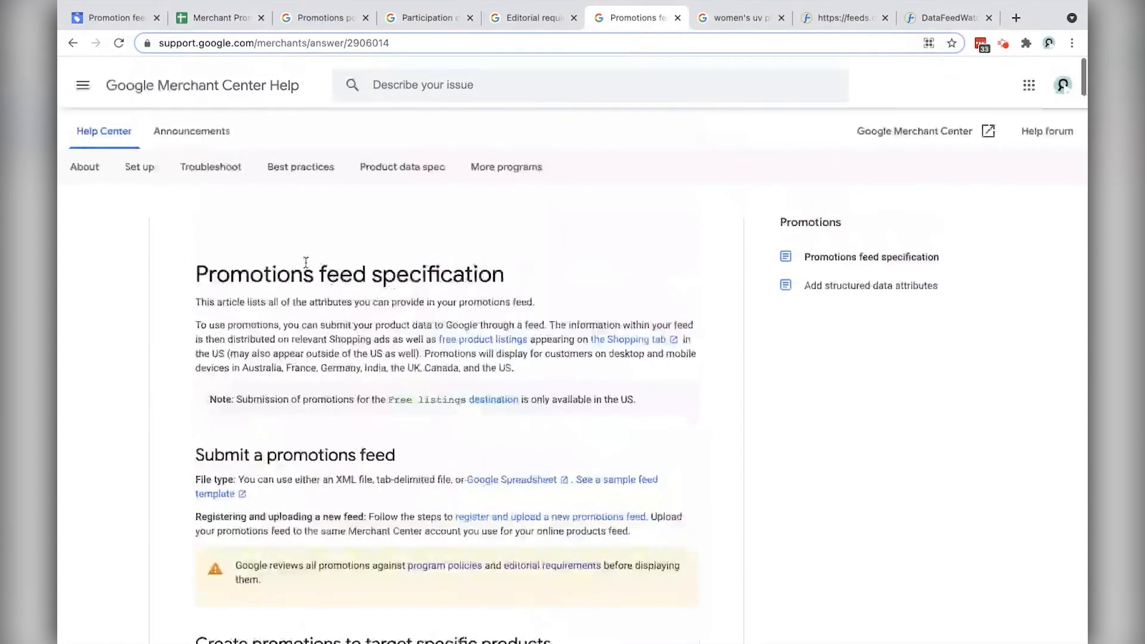
{"action": "scroll", "coordinate": [306, 263], "scroll_direction": "down", "scroll_amount": 8}
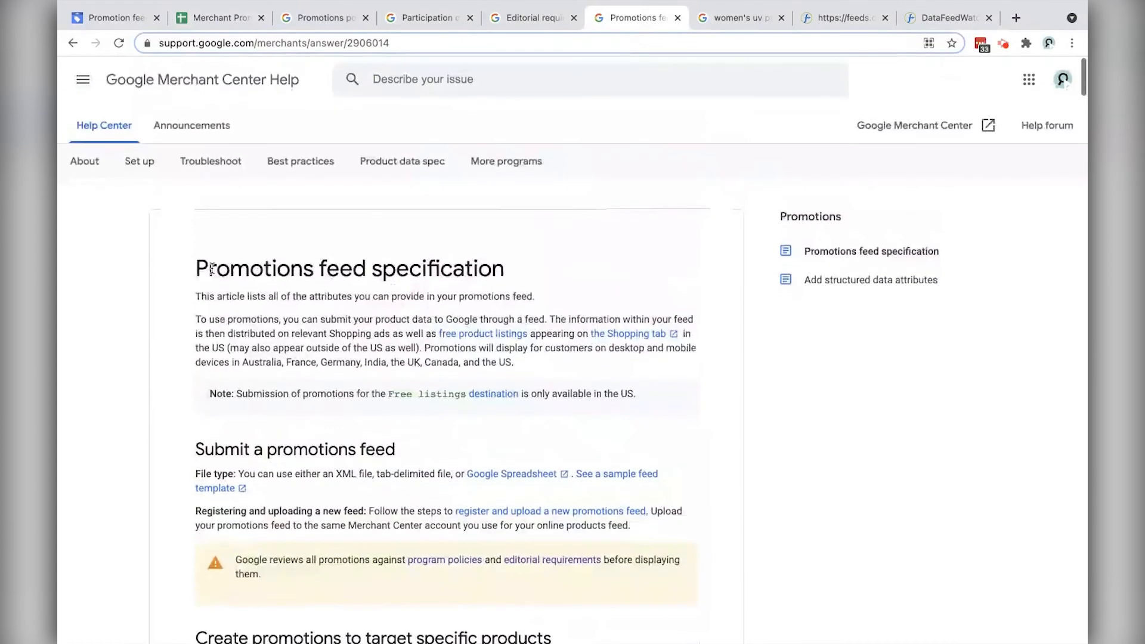
{"action": "scroll", "coordinate": [360, 295], "scroll_direction": "down", "scroll_amount": 15}
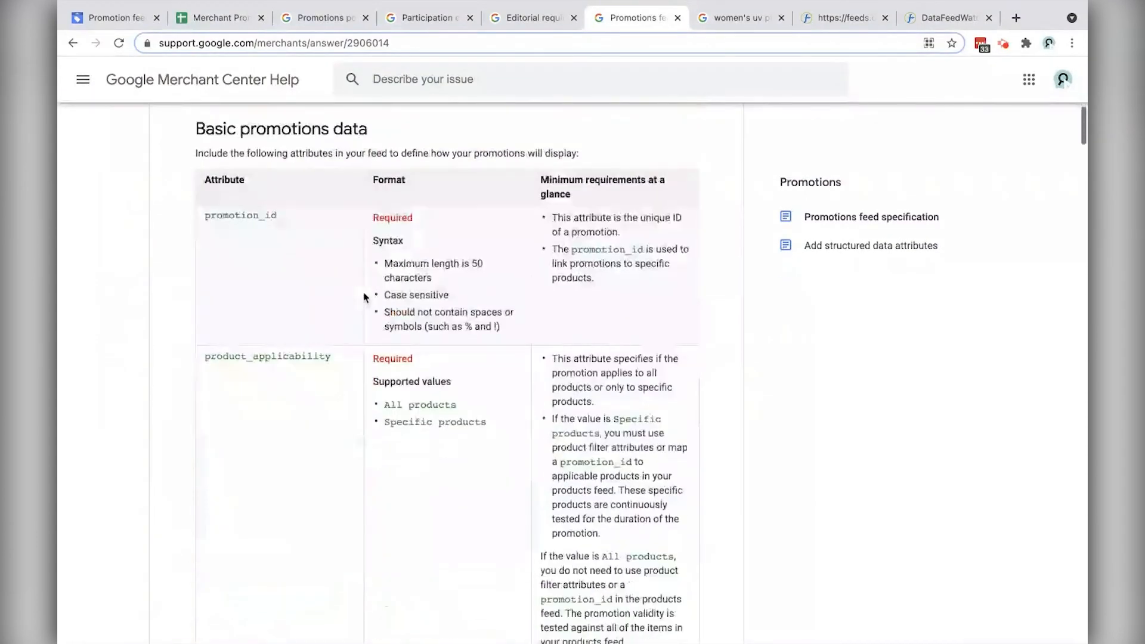
{"action": "scroll", "coordinate": [366, 300], "scroll_direction": "down", "scroll_amount": 15}
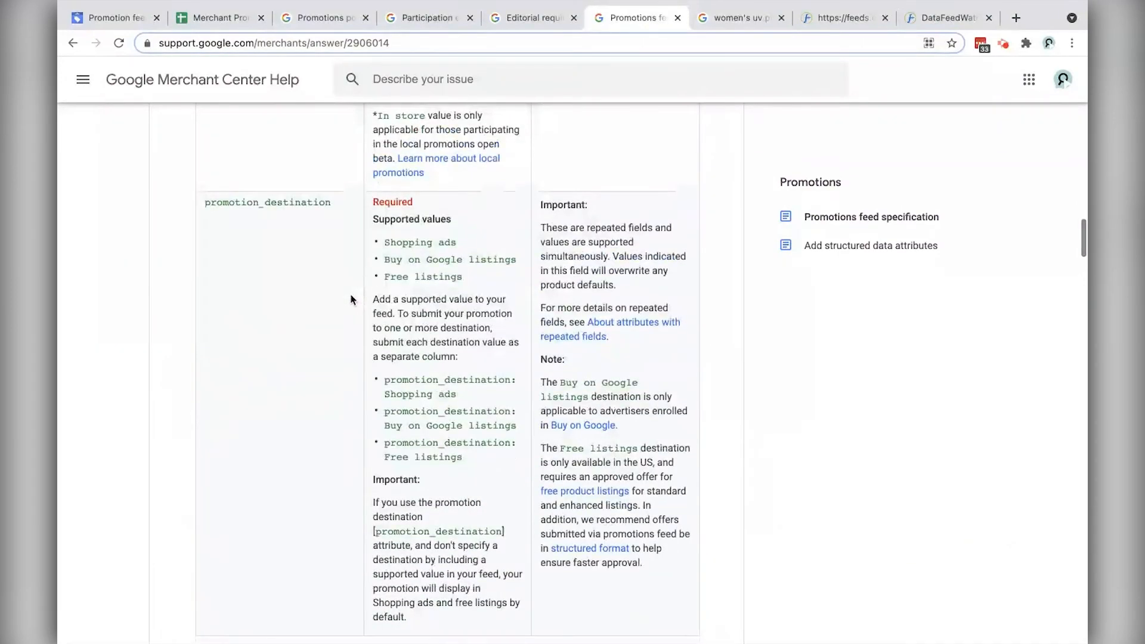
{"action": "scroll", "coordinate": [351, 299], "scroll_direction": "down", "scroll_amount": 12}
{"action": "scroll", "coordinate": [352, 300], "scroll_direction": "down", "scroll_amount": 15}
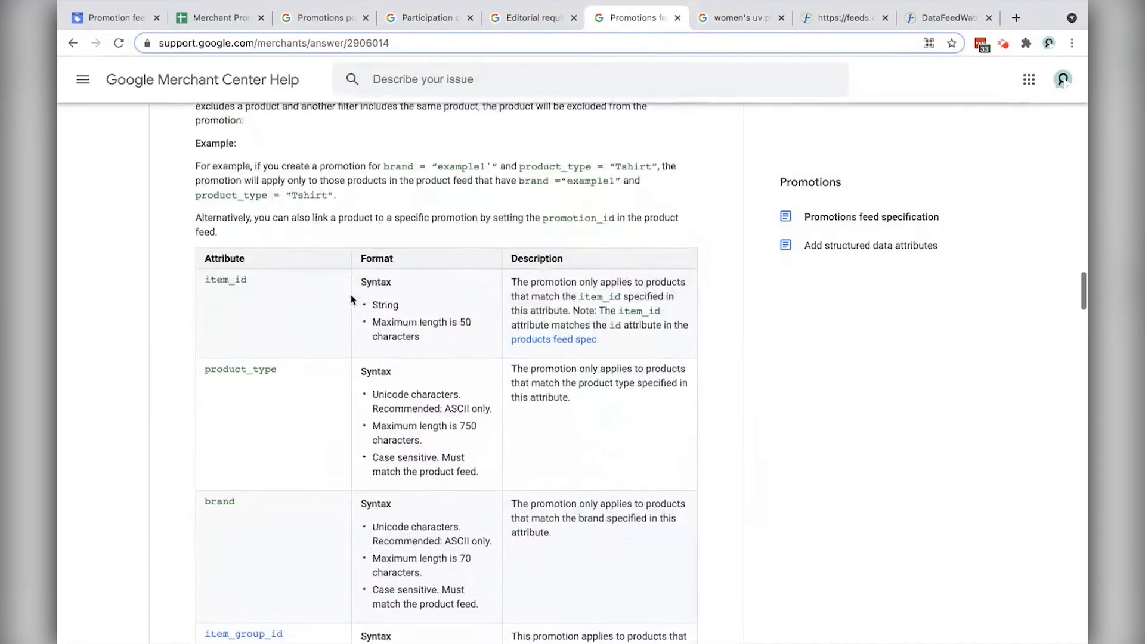
{"action": "key", "text": "ctrl+f"}
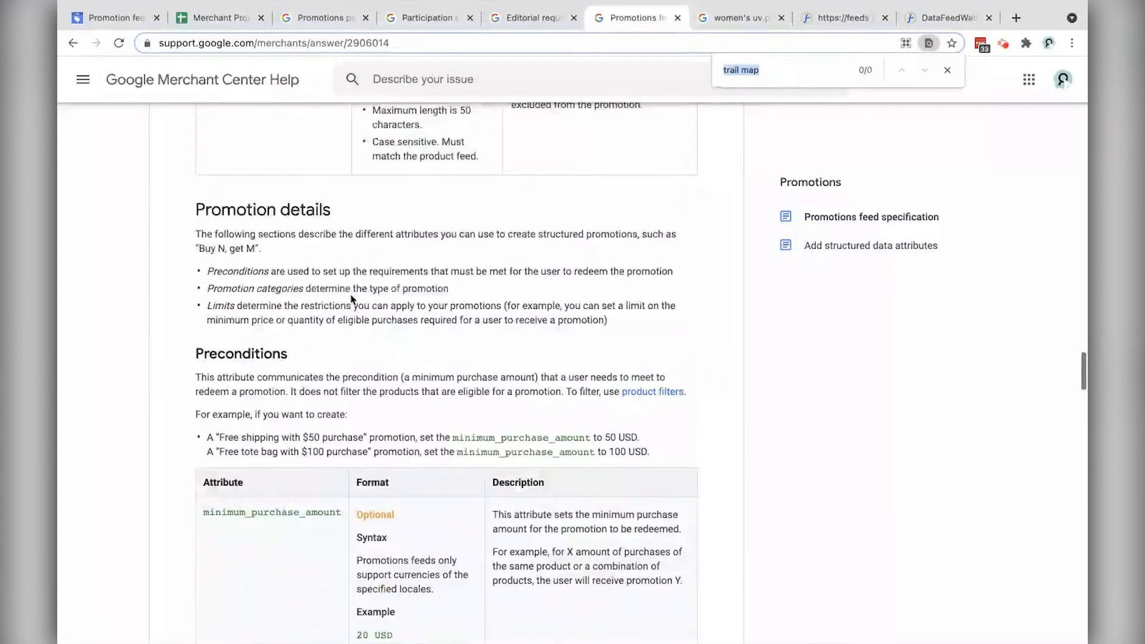
{"action": "type", "text": "amount"}
{"action": "key", "text": "Return"}
{"action": "key", "text": "Return"}
{"action": "key", "text": "Return"}
{"action": "key", "text": "Return"}
{"action": "key", "text": "Return"}
{"action": "key", "text": "Return"}
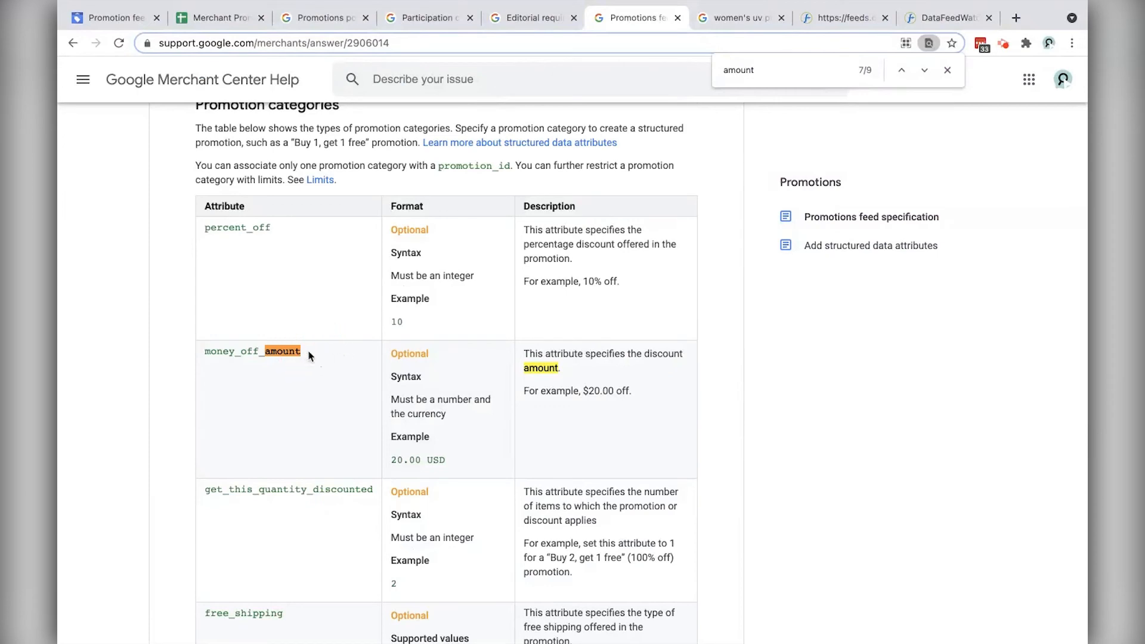
Step: Read money_off_amount's number-plus-currency format and 20.00 USD example, then return to the sheet
{"action": "left_click_drag", "start_coordinate": [309, 356], "coordinate": [205, 353]}
{"action": "key", "text": "ctrl+c"}
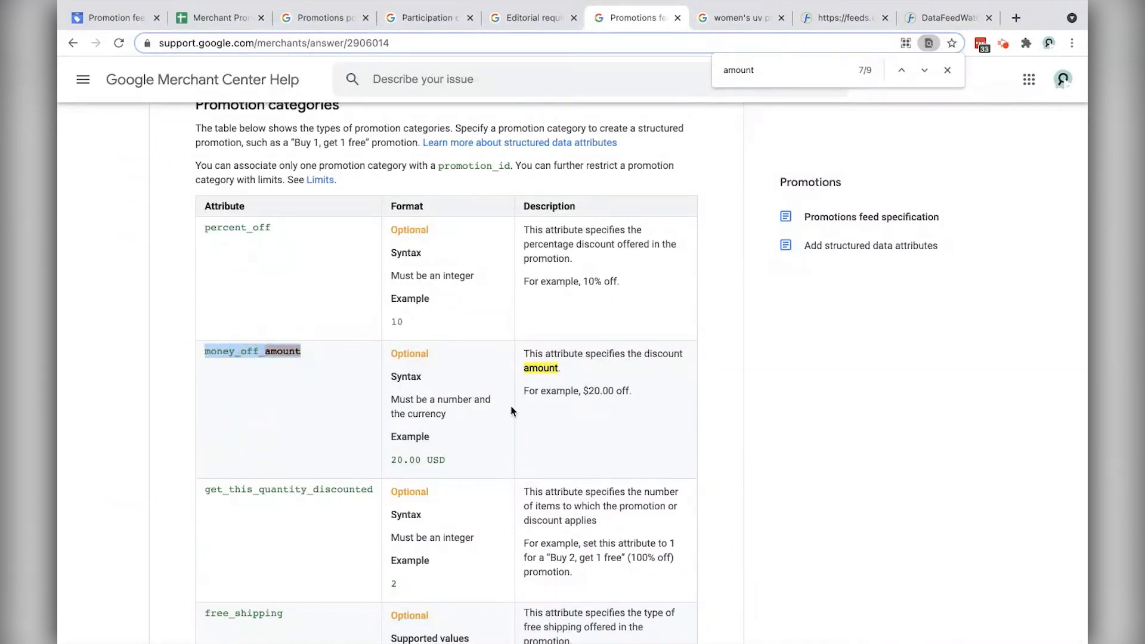
{"action": "left_click_drag", "start_coordinate": [393, 392], "coordinate": [449, 461]}
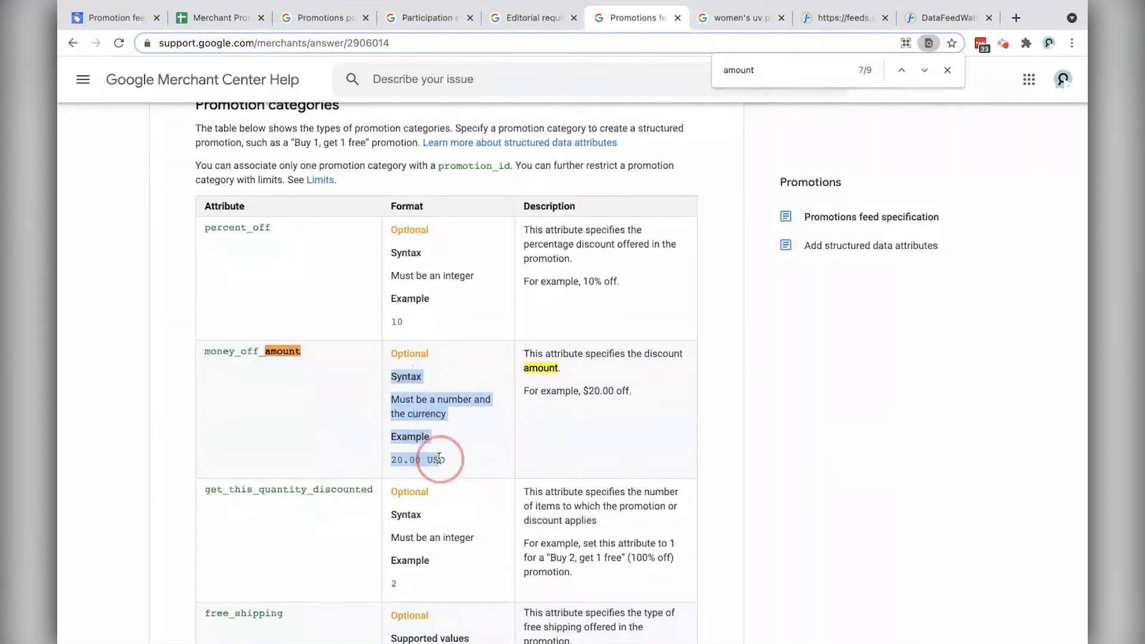
{"action": "left_click", "coordinate": [451, 463]}
{"action": "left_click", "coordinate": [216, 20]}
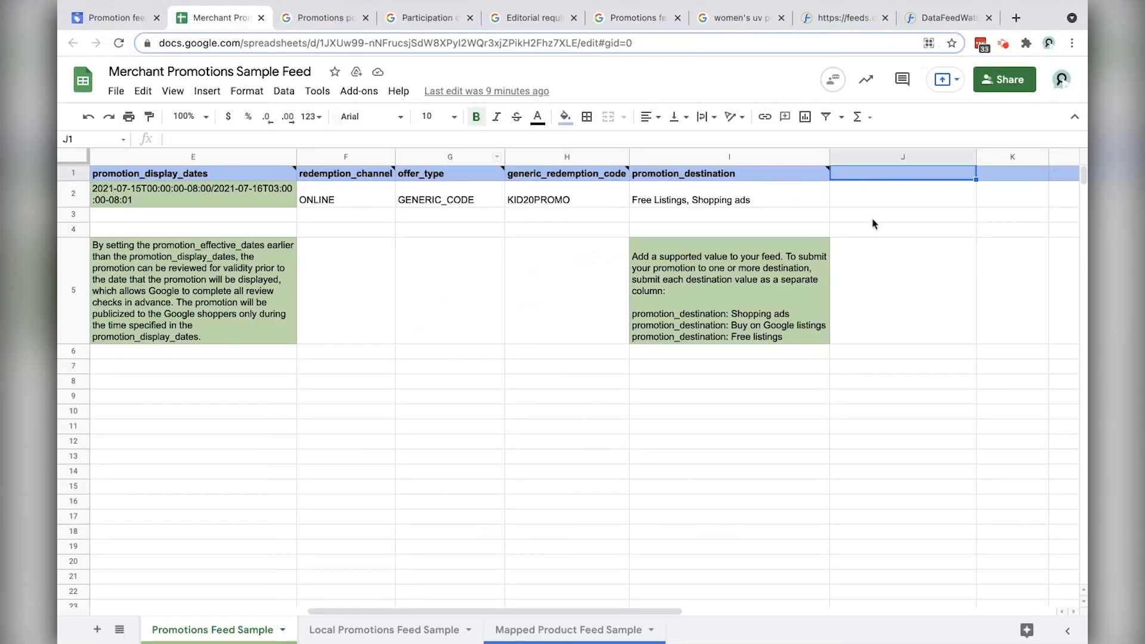
Step: Enter money_off_amount as the J1 header, formatted like I1 with Paint format
{"action": "key", "text": "ctrl+v"}
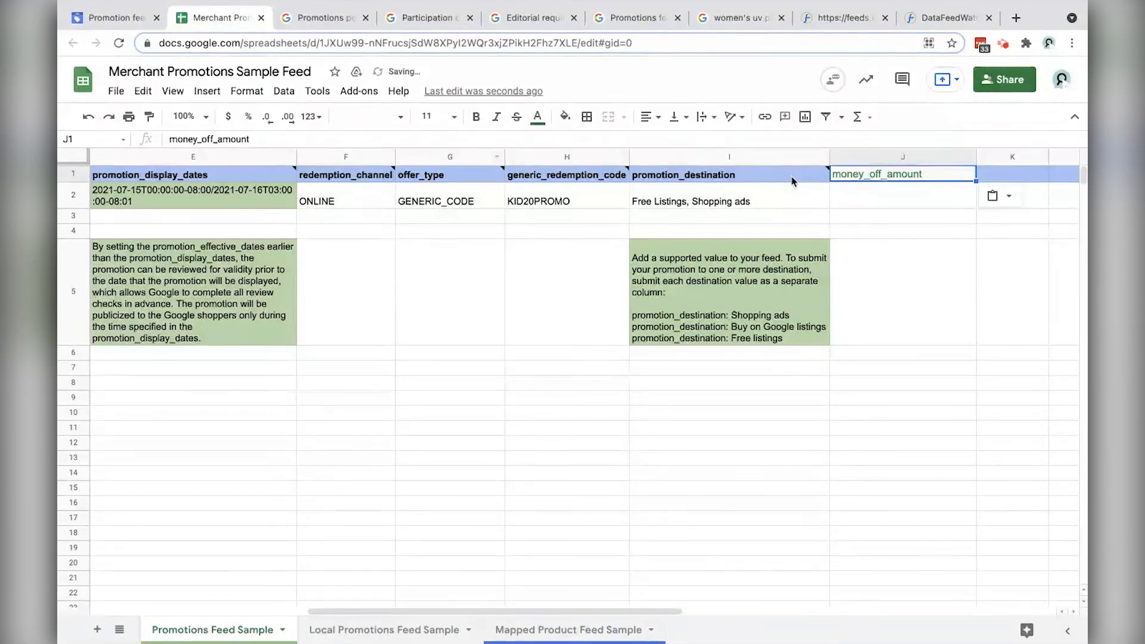
{"action": "left_click", "coordinate": [800, 181]}
{"action": "left_click", "coordinate": [149, 116]}
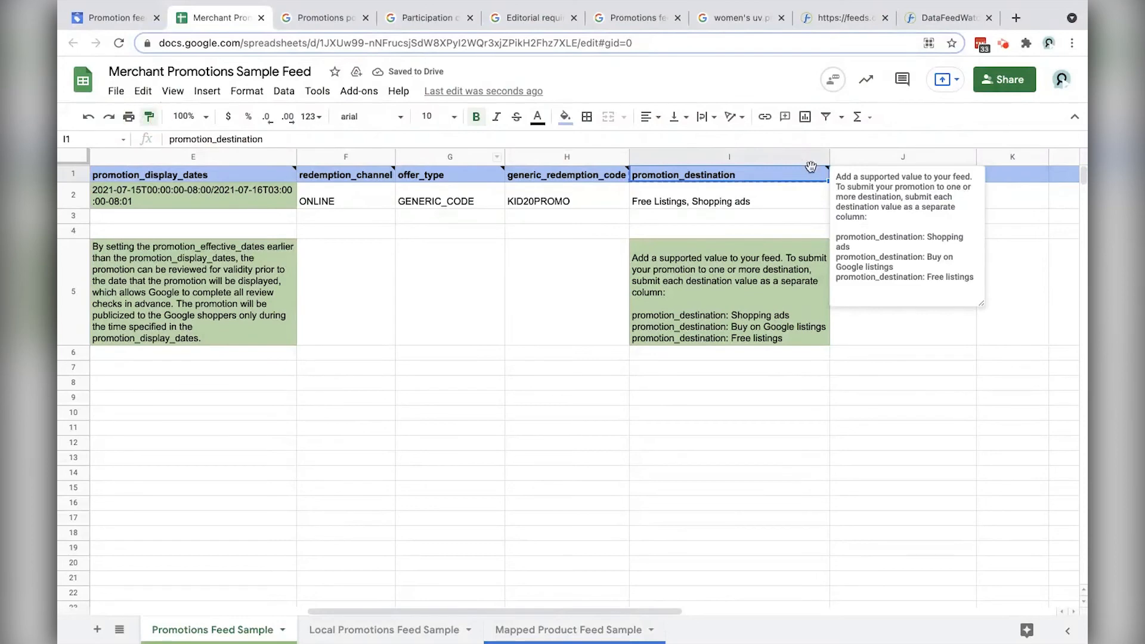
{"action": "left_click_drag", "start_coordinate": [1020, 179], "coordinate": [889, 179]}
Step: Put the help page's 20.00 USD example into J2 as plain text
{"action": "left_click", "coordinate": [907, 183]}
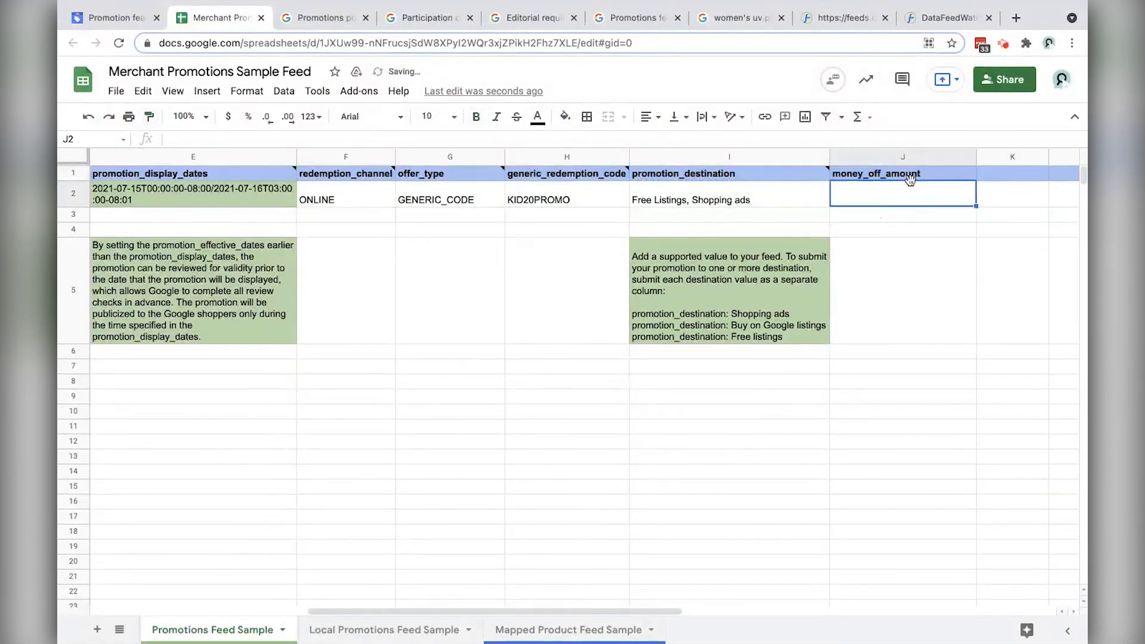
{"action": "type", "text": "5"}
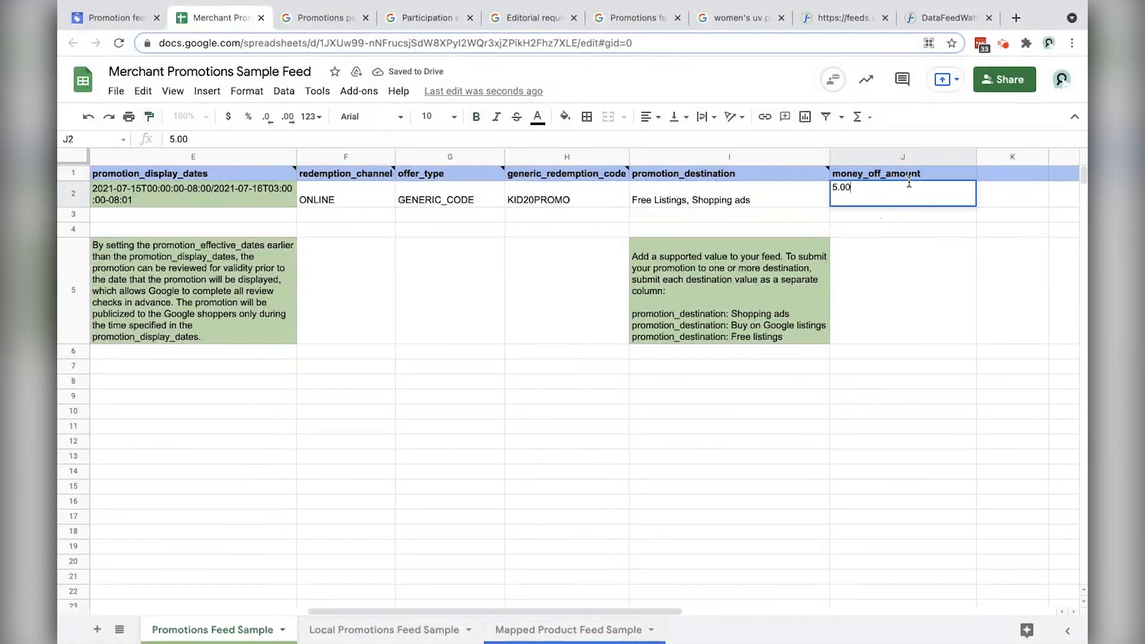
{"action": "type", "text": ".00"}
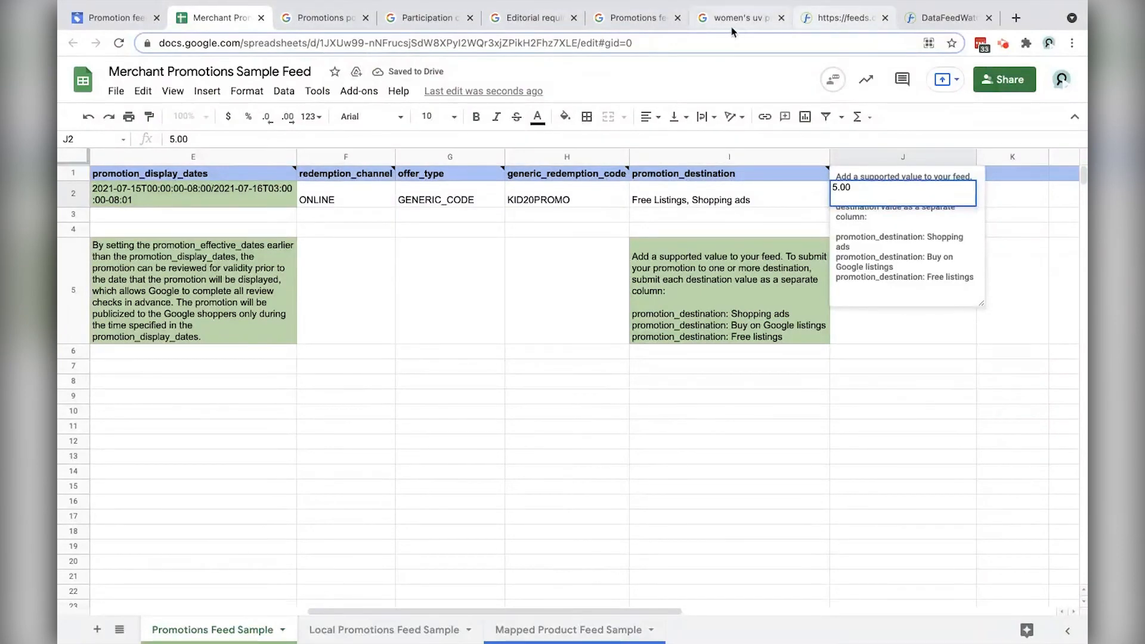
{"action": "left_click", "coordinate": [733, 19]}
{"action": "left_click", "coordinate": [678, 20]}
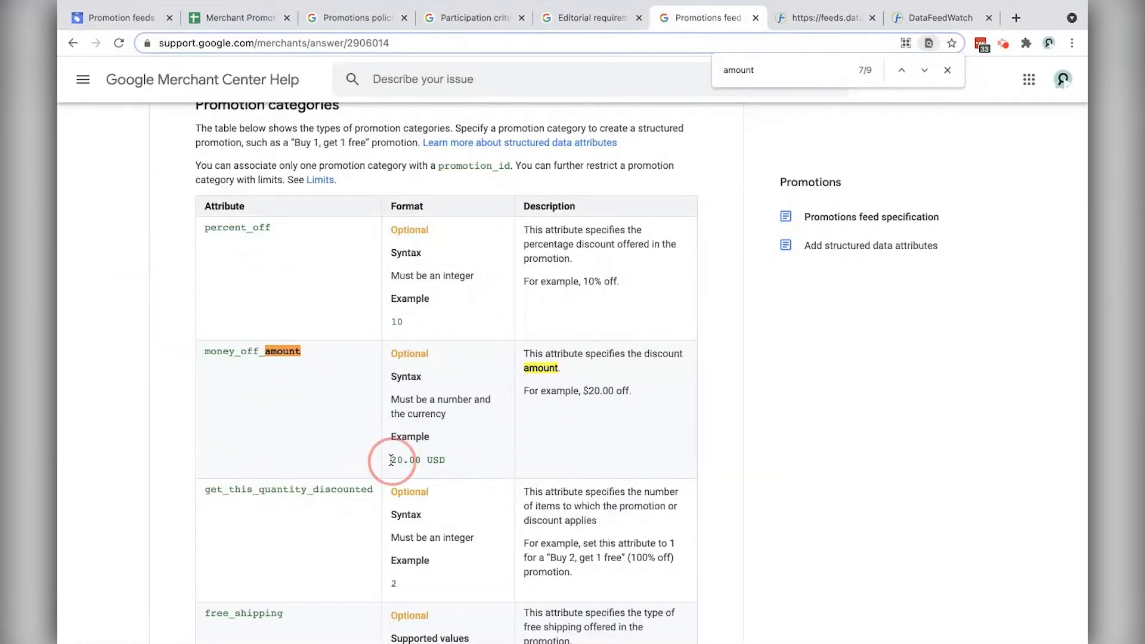
{"action": "left_click_drag", "start_coordinate": [391, 460], "coordinate": [465, 460]}
{"action": "left_click", "coordinate": [270, 25]}
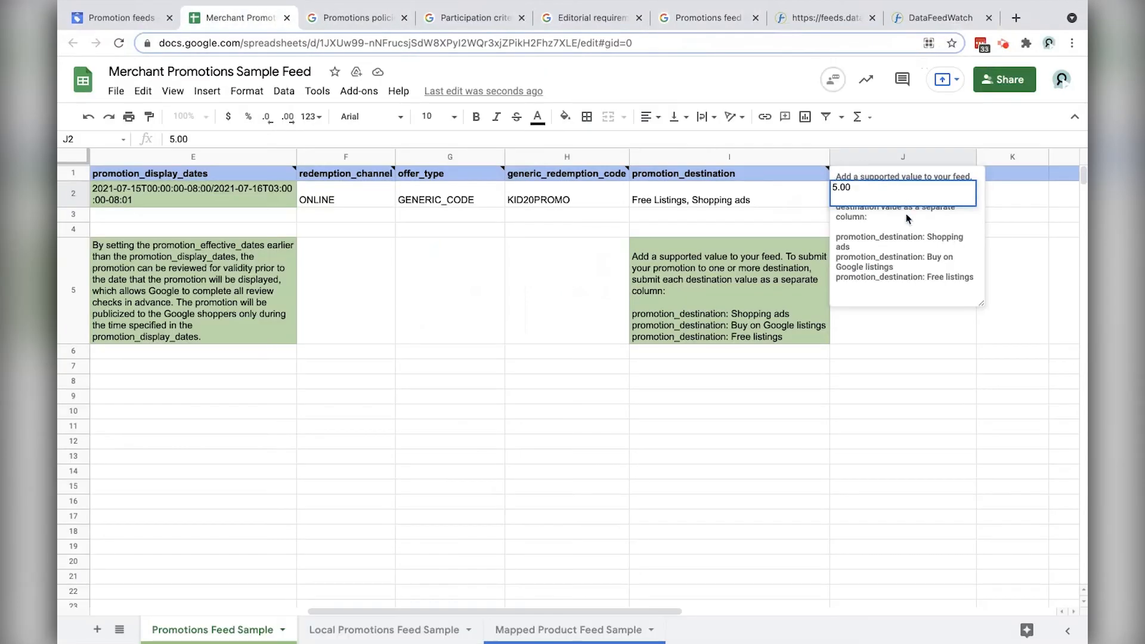
{"action": "left_click", "coordinate": [907, 218]}
{"action": "left_click", "coordinate": [881, 195]}
{"action": "key", "text": "ctrl+v"}
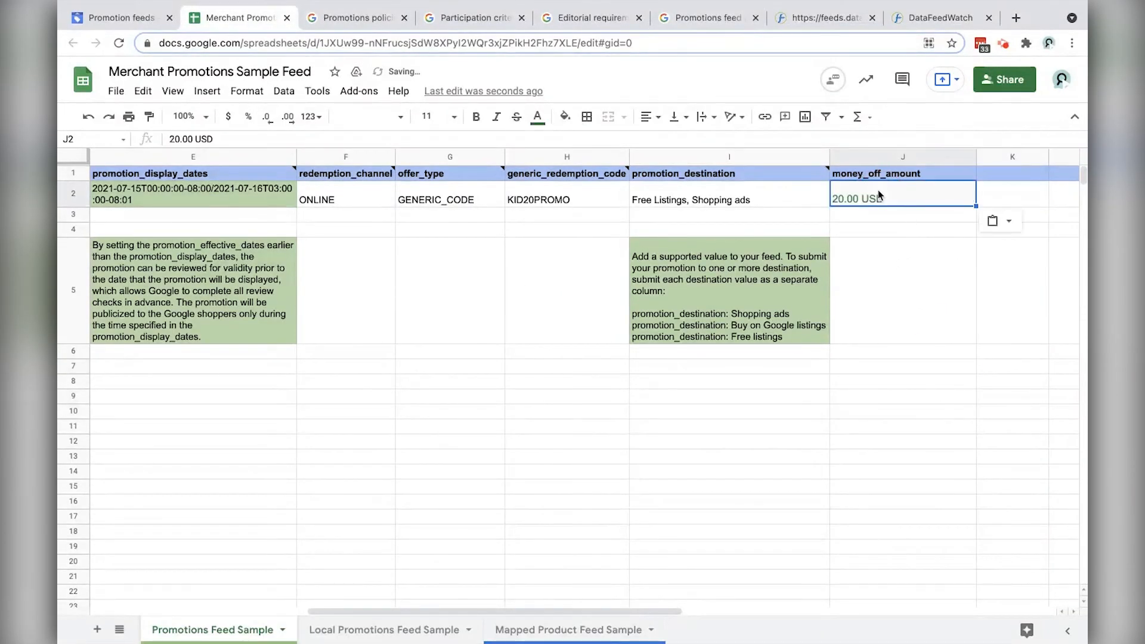
{"action": "key", "text": "ctrl+z"}
{"action": "key", "text": "ctrl+shift+v"}
Step: Edit J2 to 15.00 USD, then return to DataFeedWatch
{"action": "double_click", "coordinate": [850, 200]}
{"action": "left_click_drag", "start_coordinate": [843, 189], "coordinate": [819, 188]}
{"action": "type", "text": "15"}
{"action": "key", "text": "ctrl+a"}
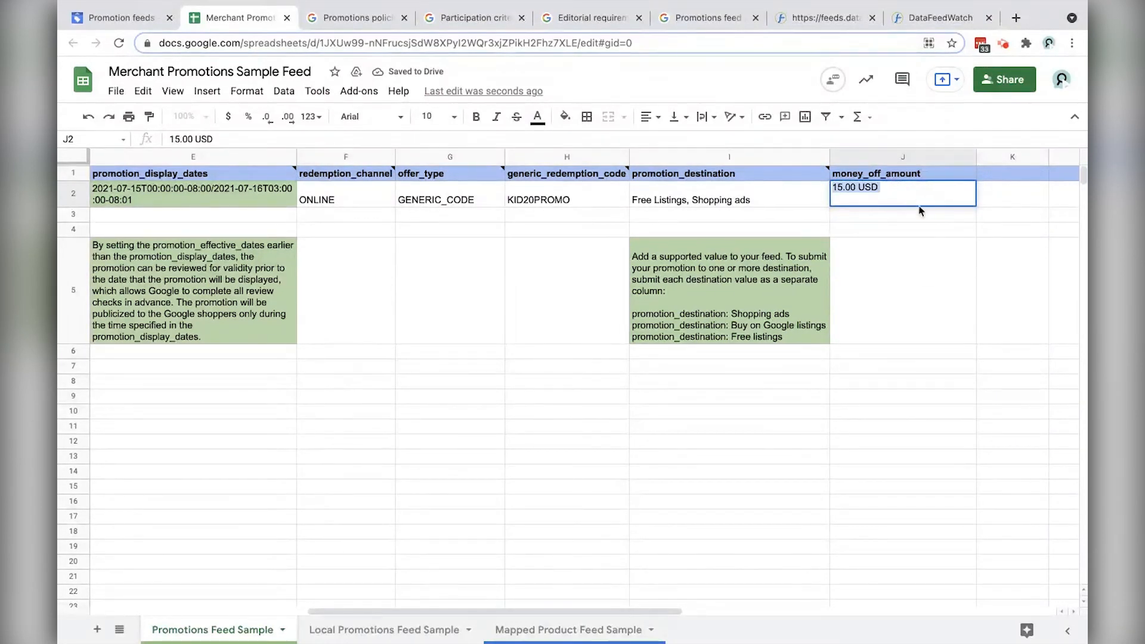
{"action": "left_click", "coordinate": [908, 324]}
{"action": "left_click", "coordinate": [929, 16]}
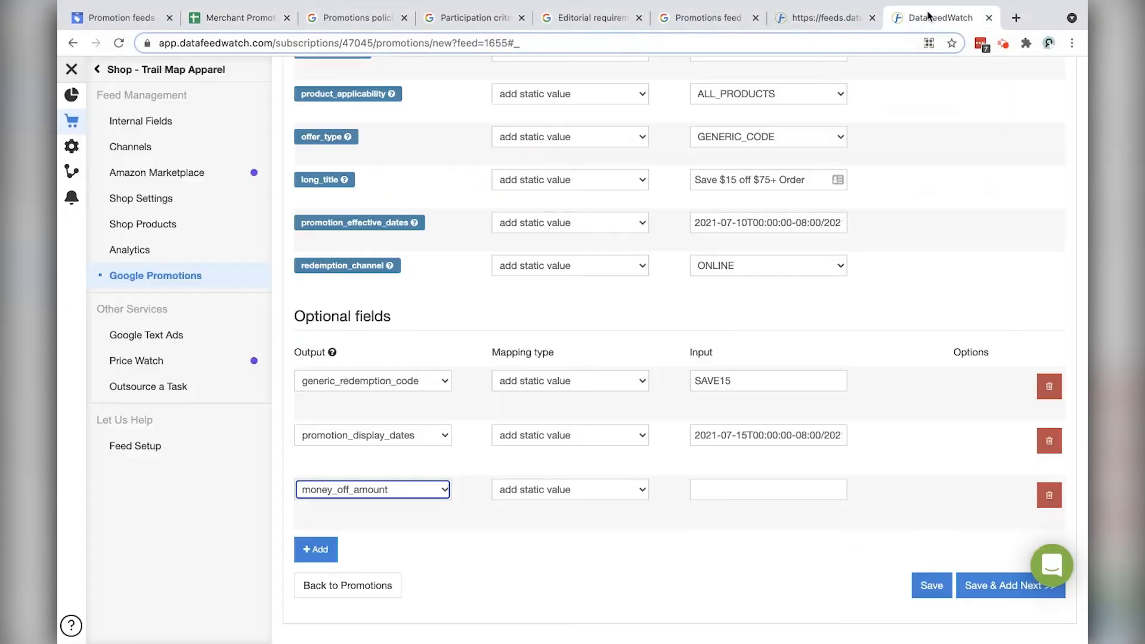
Step: Paste 15.00 USD as the money_off_amount value and add another optional field row
{"action": "left_click", "coordinate": [741, 488]}
{"action": "key", "text": "ctrl+v"}
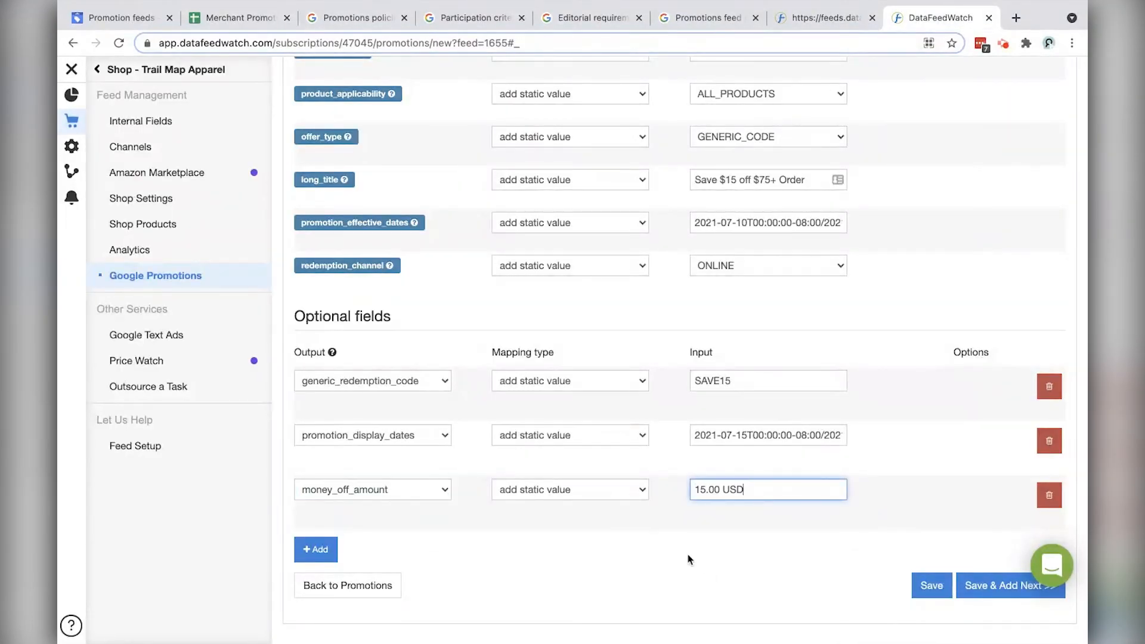
{"action": "left_click", "coordinate": [316, 548]}
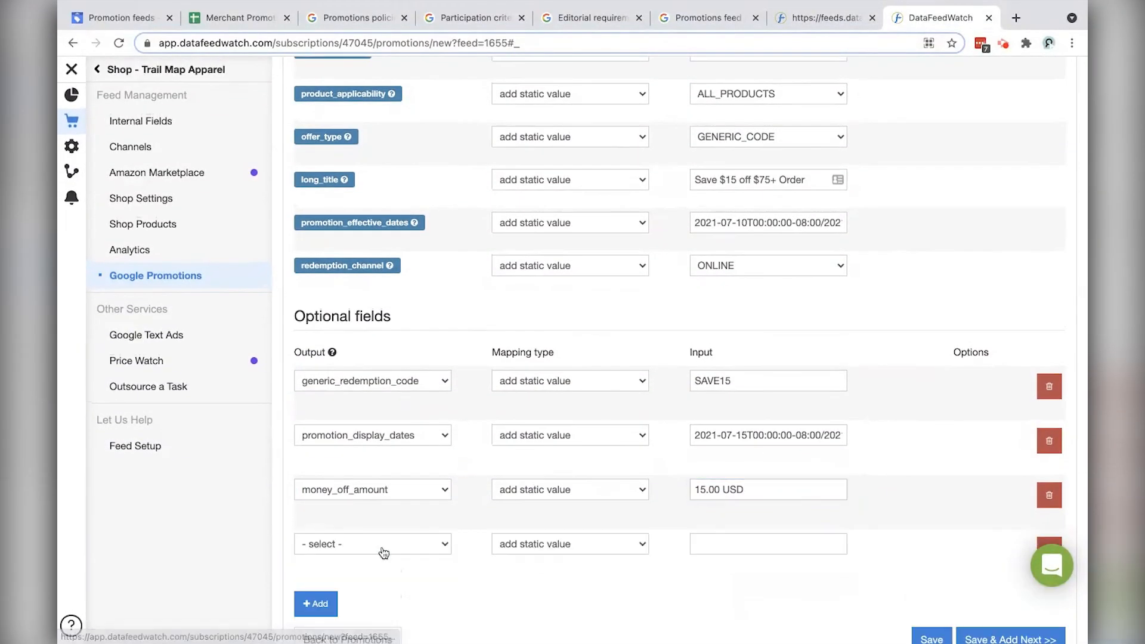
{"action": "scroll", "coordinate": [388, 525], "scroll_direction": "down", "scroll_amount": 2}
Step: Set the new row to minimum_purchase_amount with a value of 75.00 USD
{"action": "left_click", "coordinate": [393, 500]}
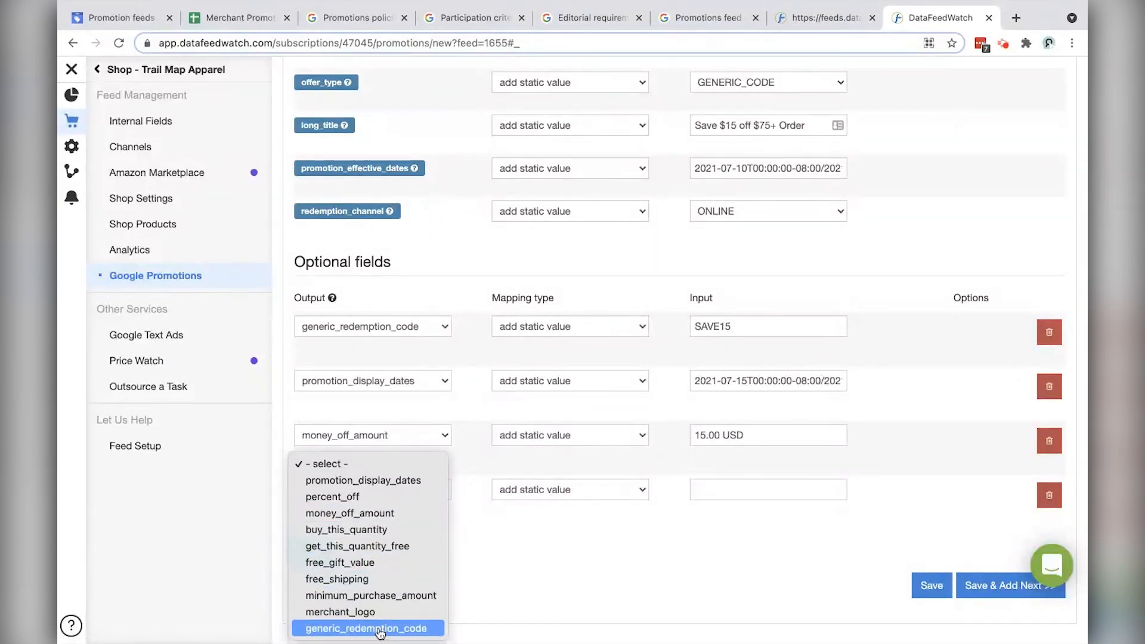
{"action": "left_click", "coordinate": [408, 598]}
{"action": "left_click", "coordinate": [709, 493]}
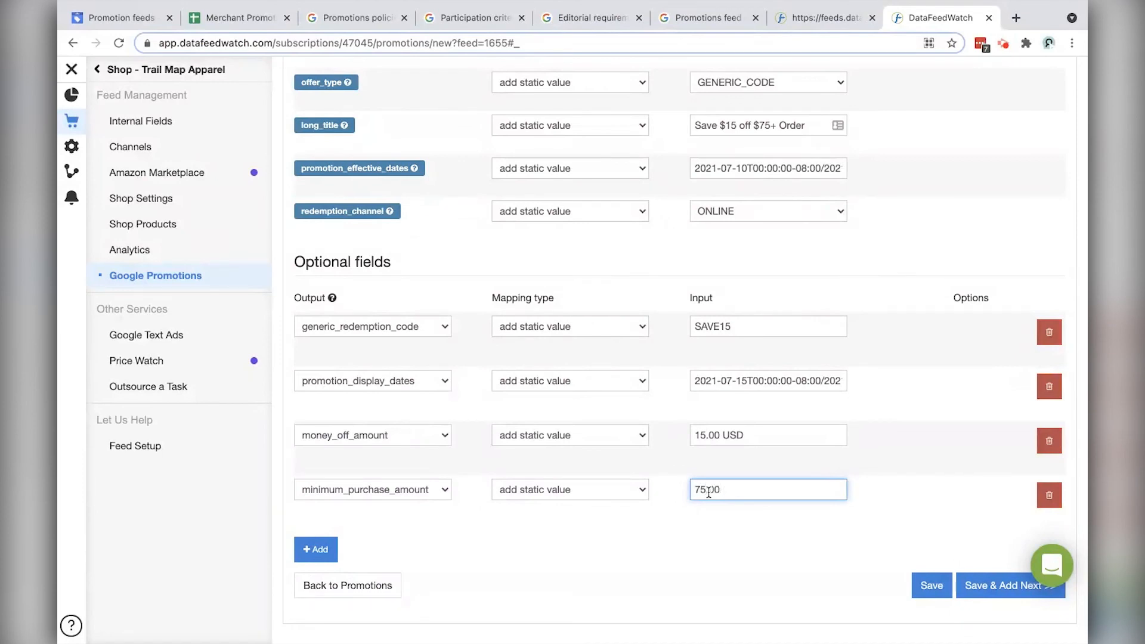
{"action": "left_click_drag", "start_coordinate": [753, 491], "coordinate": [670, 486]}
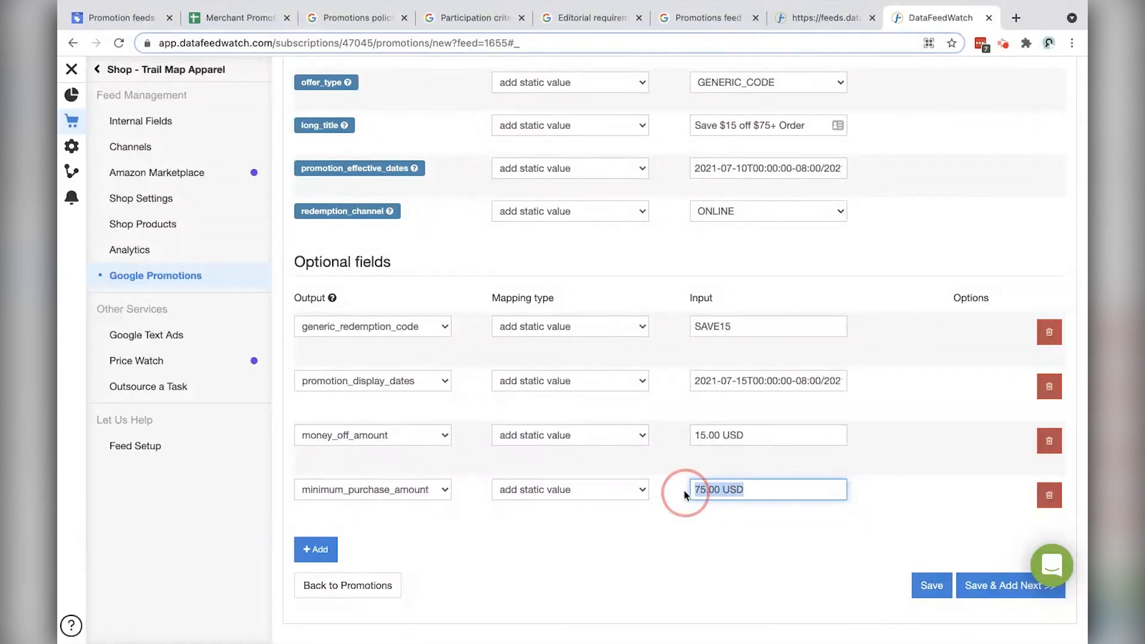
{"action": "left_click", "coordinate": [698, 26]}
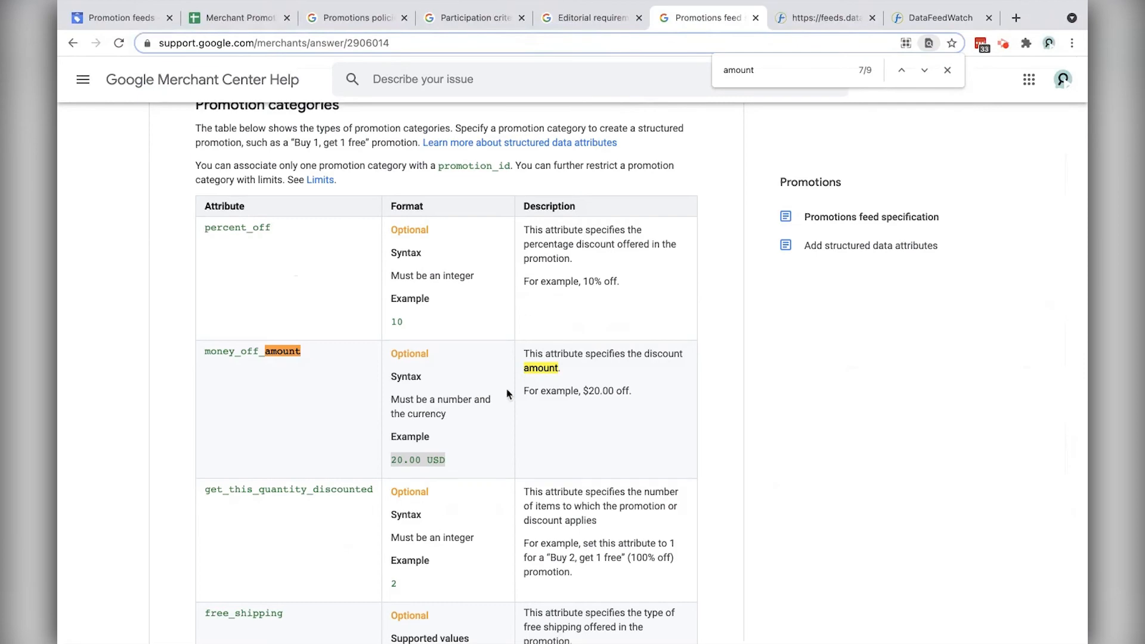
Step: Search the help page for 'minim' and find the 20 USD minimum_purchase_amount example
{"action": "key", "text": "ctrl+f"}
{"action": "type", "text": "minim"}
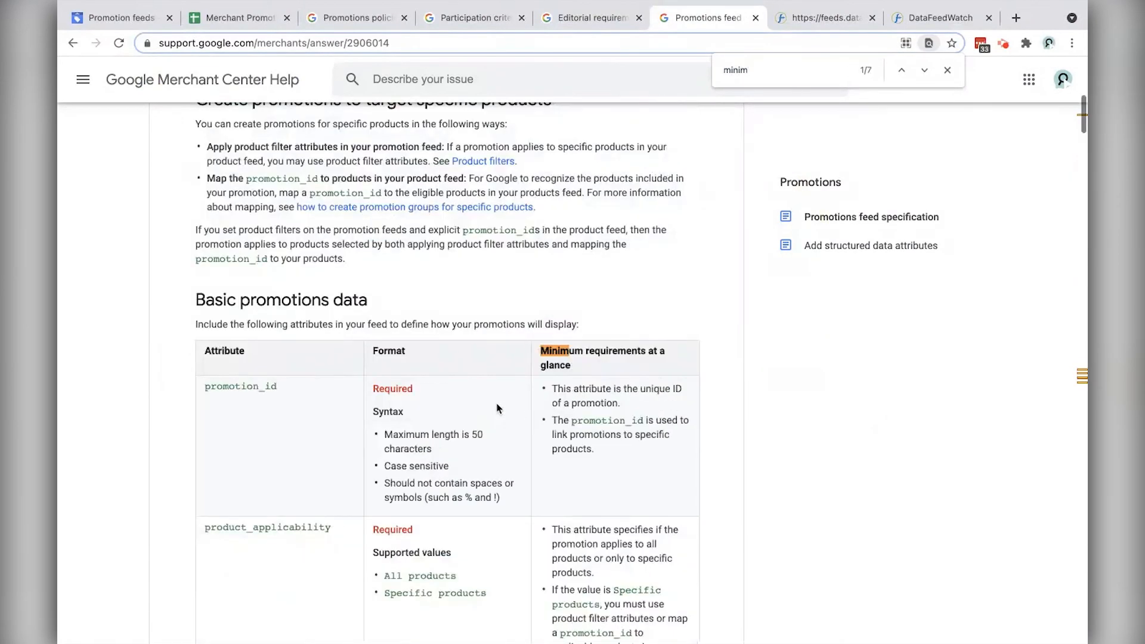
{"action": "key", "text": "Return"}
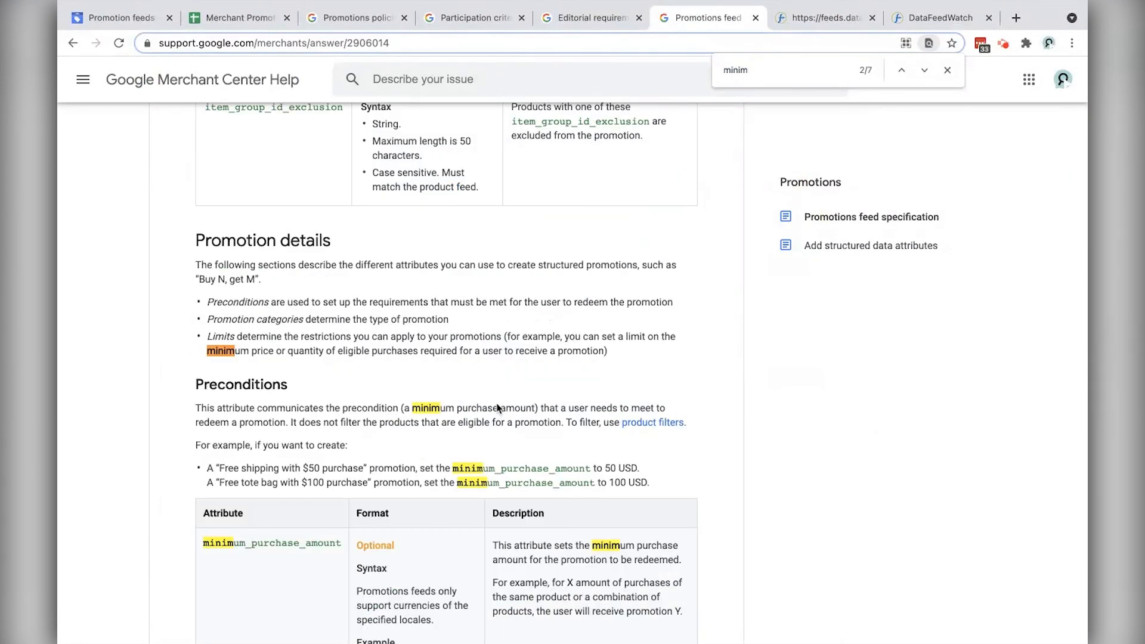
{"action": "left_click_drag", "start_coordinate": [396, 533], "coordinate": [360, 534]}
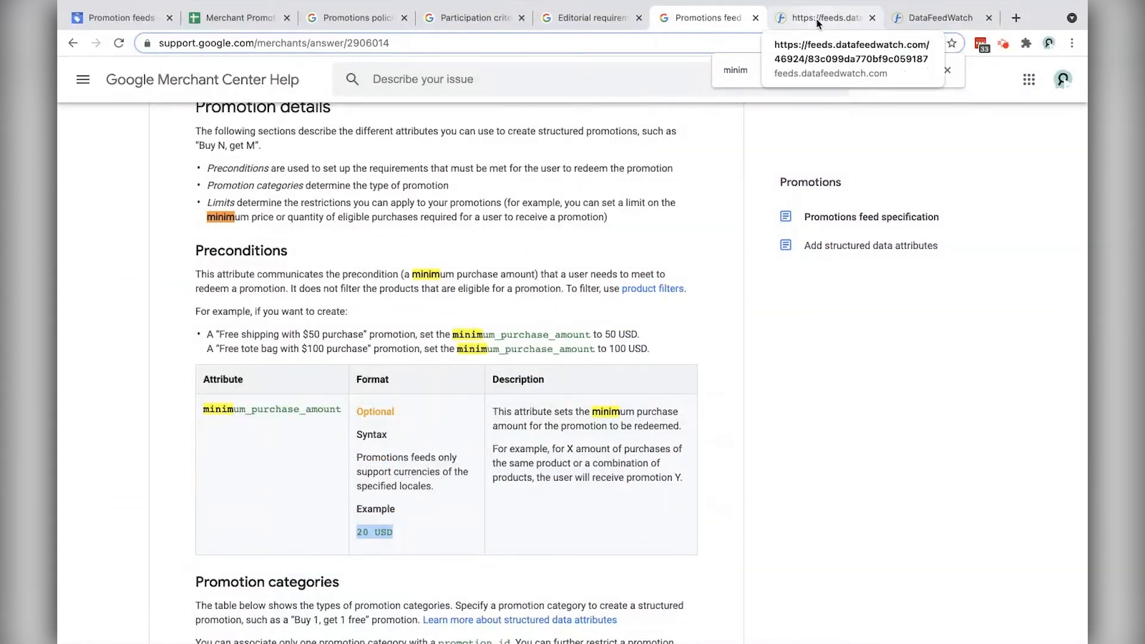
Step: Delete the '.00' in sheet cell J2 so it reads 15 USD
{"action": "left_click", "coordinate": [238, 16]}
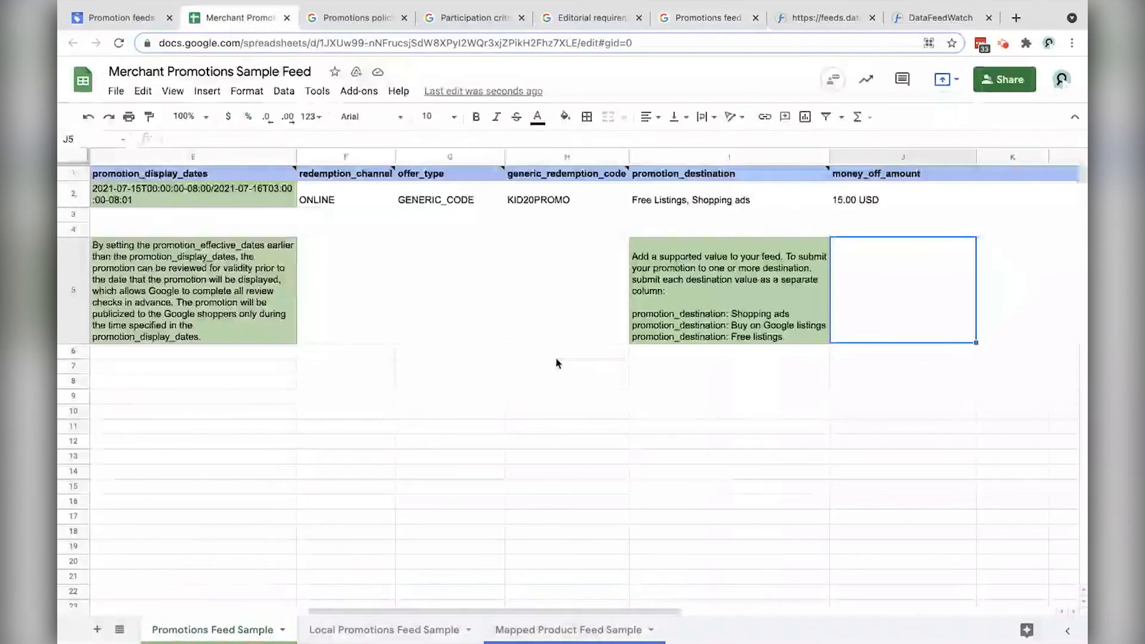
{"action": "double_click", "coordinate": [856, 201]}
{"action": "left_click_drag", "start_coordinate": [857, 190], "coordinate": [843, 189]}
{"action": "key", "text": "BackSpace"}
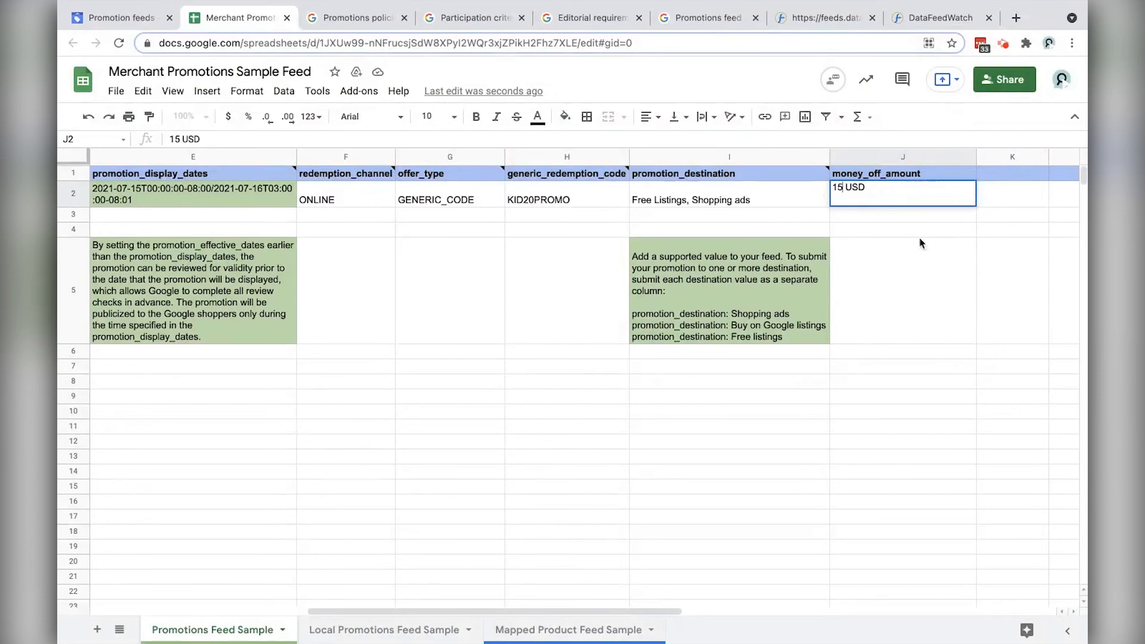
{"action": "left_click", "coordinate": [940, 18]}
Step: Trim the decimals so the amounts read 15 USD and 75 USD, then save the promotion
{"action": "left_click", "coordinate": [723, 435]}
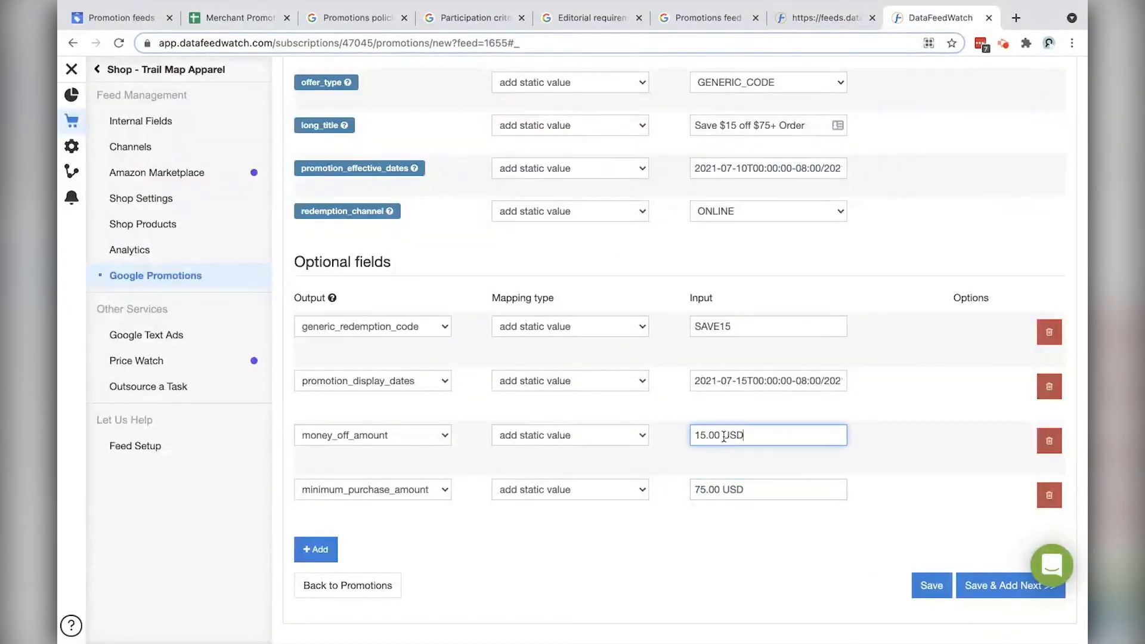
{"action": "left_click_drag", "start_coordinate": [723, 435], "coordinate": [707, 435]}
{"action": "key", "text": "BackSpace"}
{"action": "left_click_drag", "start_coordinate": [723, 489], "coordinate": [708, 490]}
{"action": "key", "text": "BackSpace"}
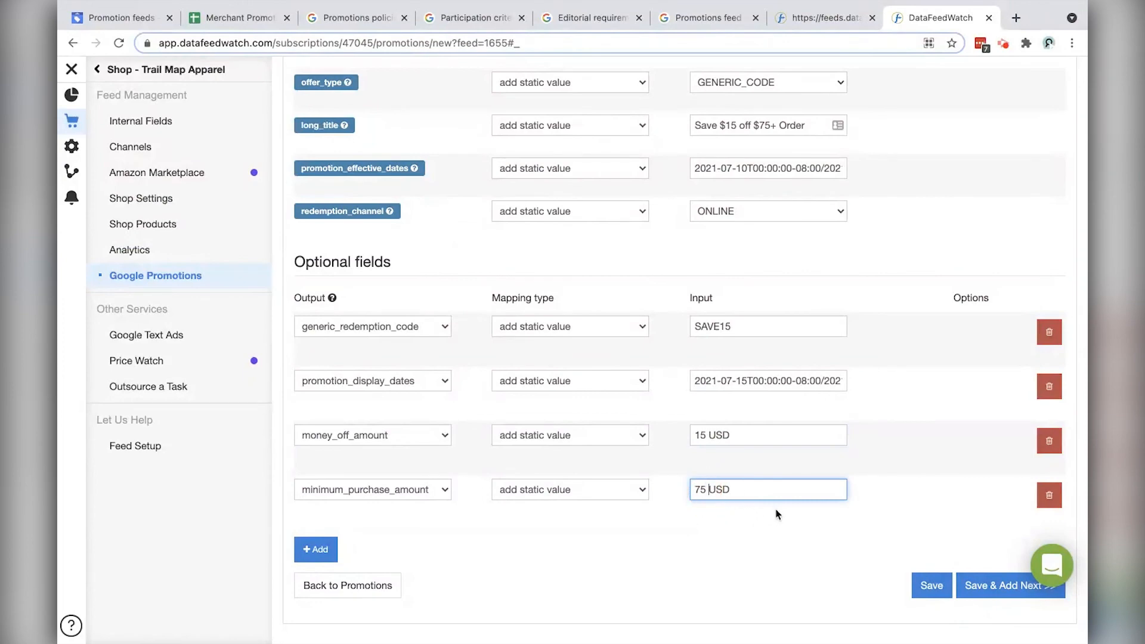
{"action": "scroll", "coordinate": [760, 547], "scroll_direction": "up", "scroll_amount": 1}
{"action": "scroll", "coordinate": [805, 540], "scroll_direction": "down", "scroll_amount": 1}
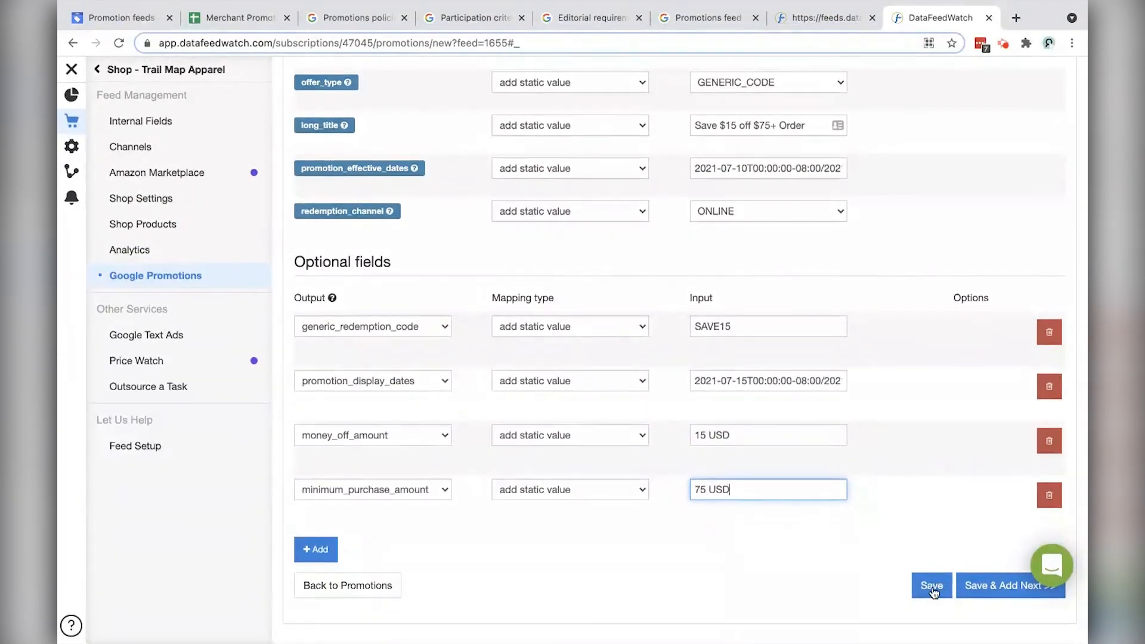
{"action": "left_click", "coordinate": [932, 586]}
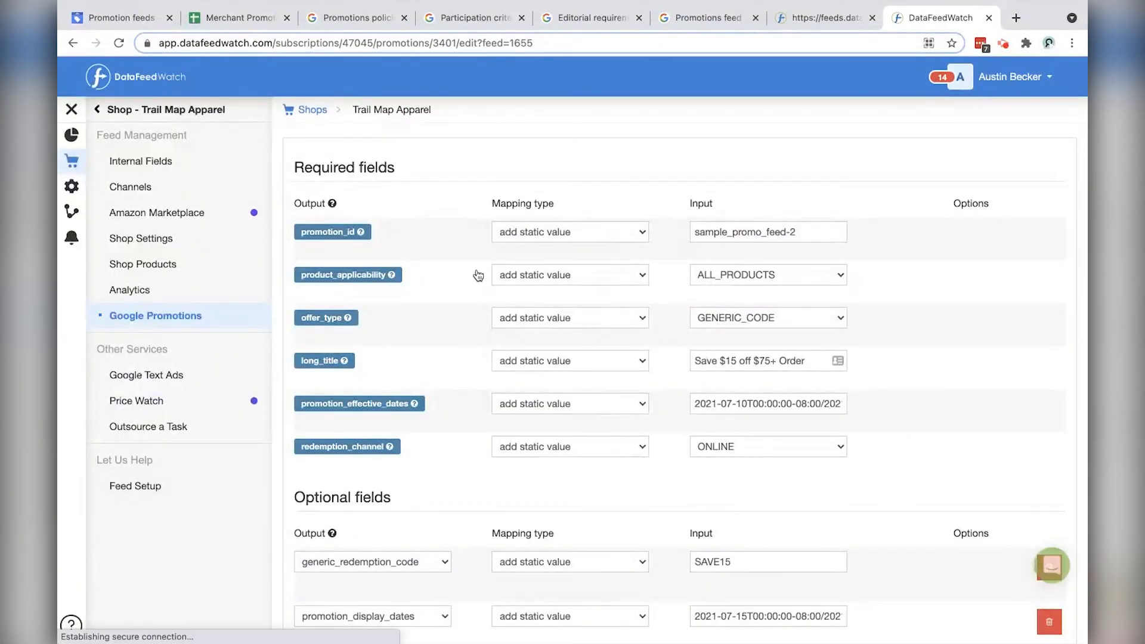
Step: Return to the promotions overview and open the Google Promotions feeds list
{"action": "scroll", "coordinate": [472, 307], "scroll_direction": "down", "scroll_amount": 4}
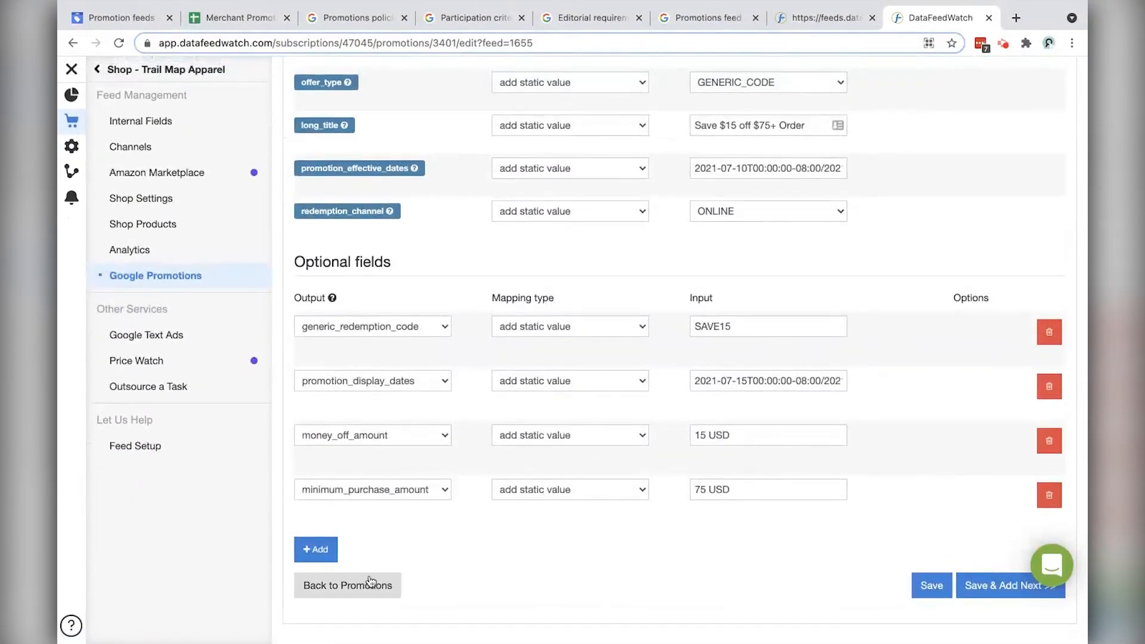
{"action": "left_click", "coordinate": [377, 588]}
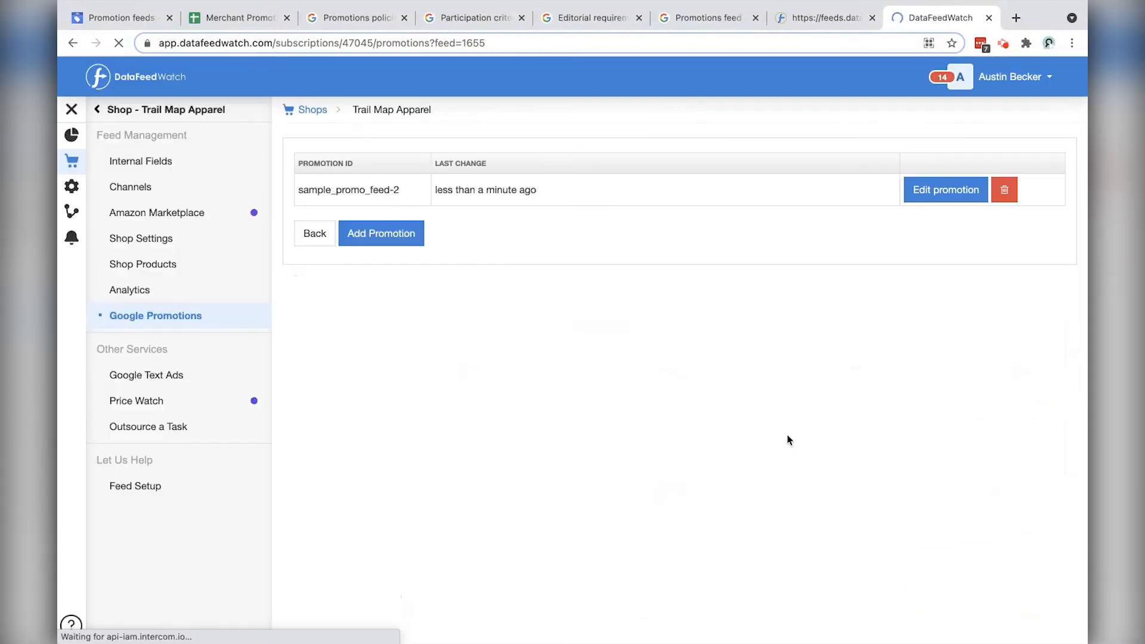
{"action": "left_click", "coordinate": [157, 322]}
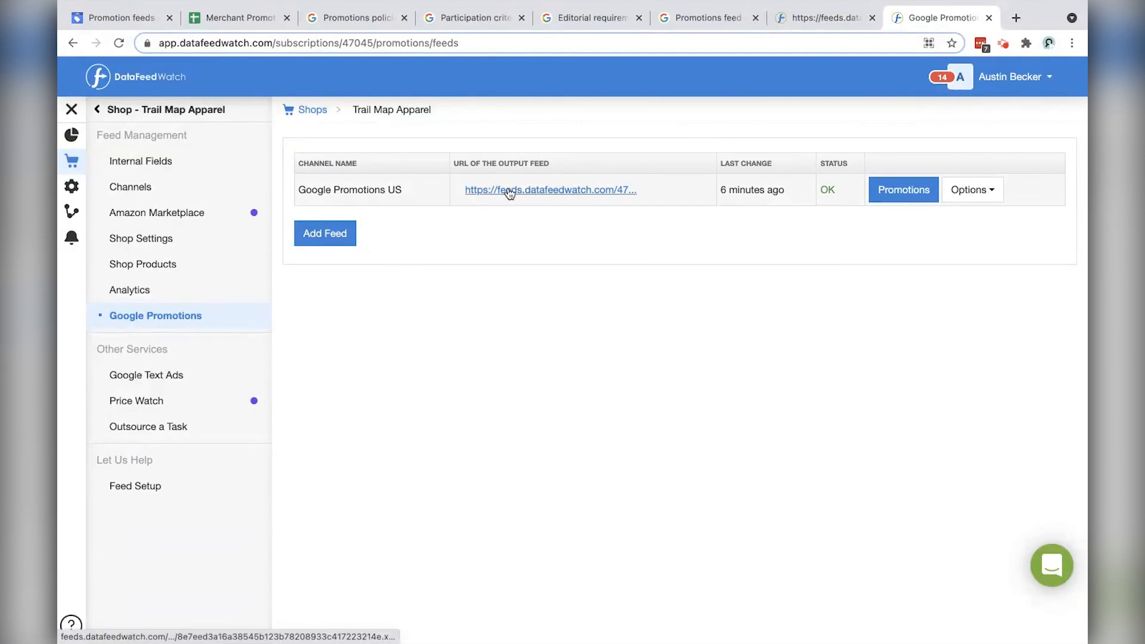
Step: Open the Google Promotions US XML feed, take its web address, and check the promotion ID
{"action": "left_click", "coordinate": [510, 193]}
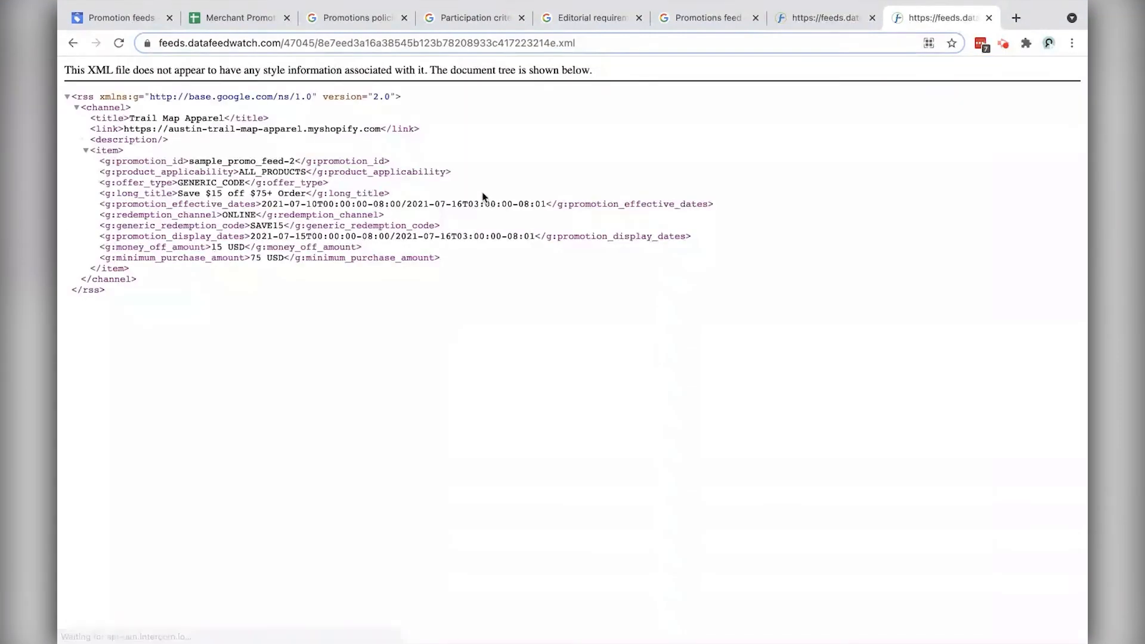
{"action": "left_click", "coordinate": [612, 46]}
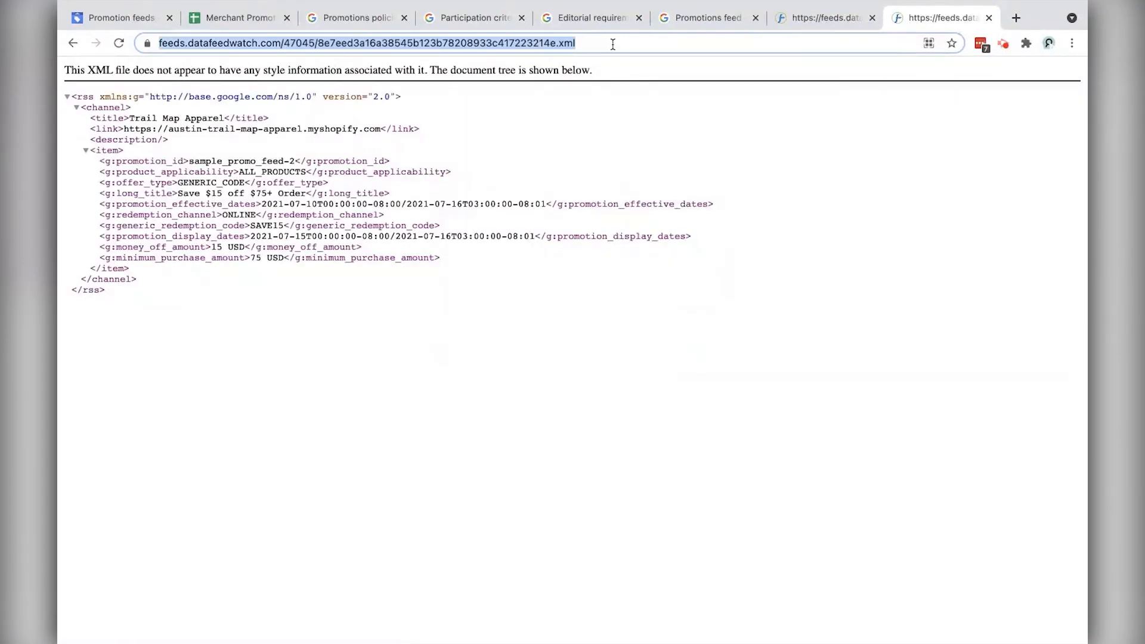
{"action": "left_click", "coordinate": [147, 137]}
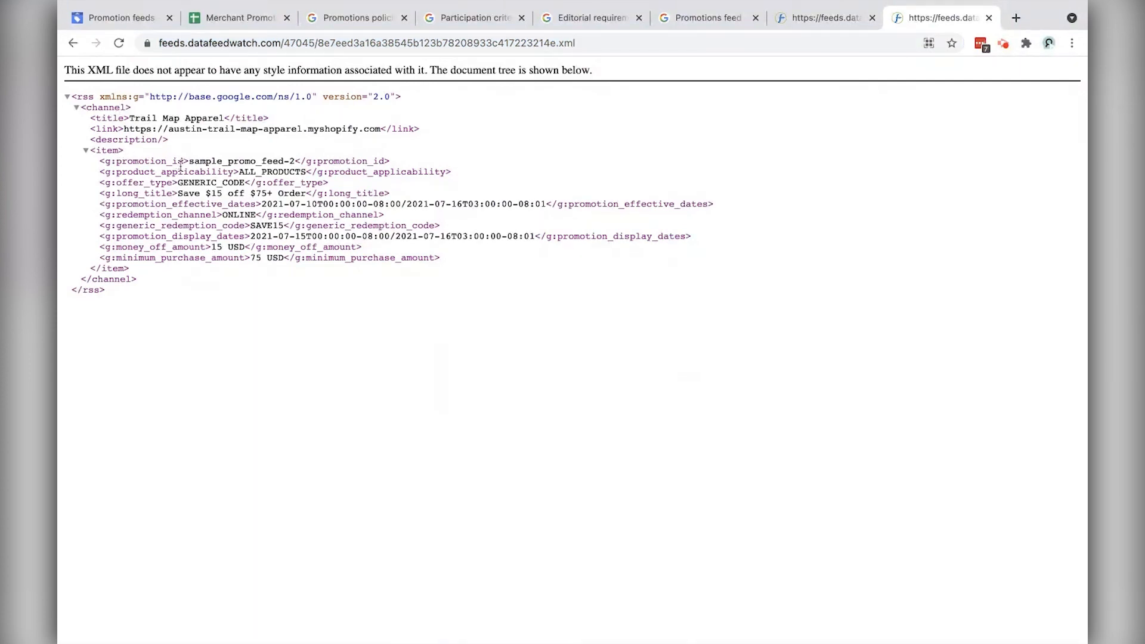
{"action": "left_click_drag", "start_coordinate": [188, 163], "coordinate": [303, 172]}
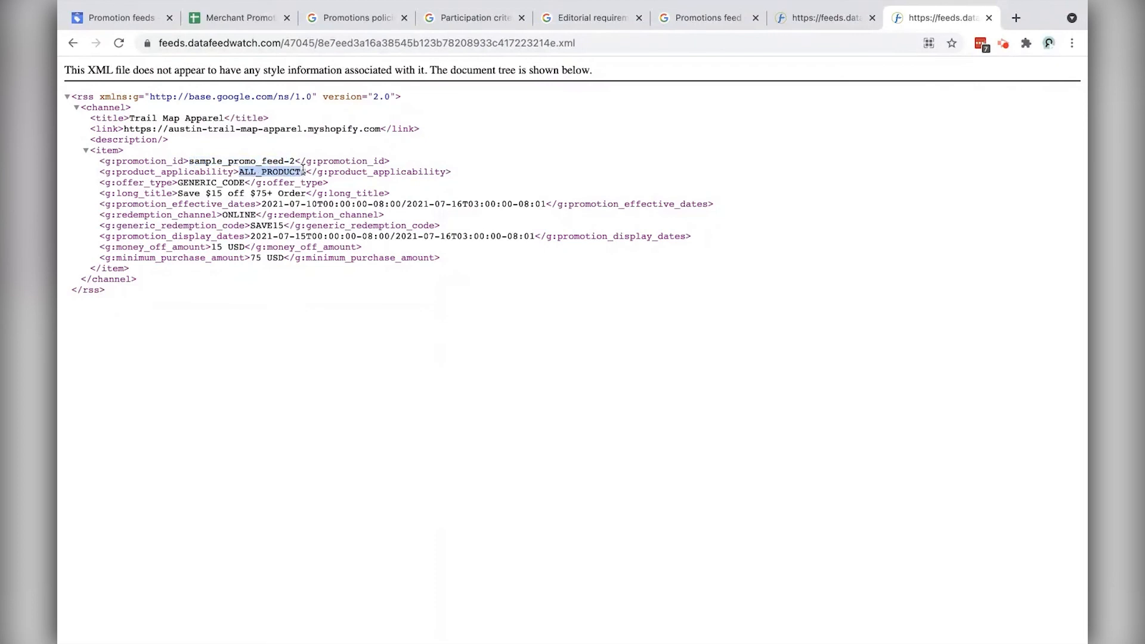
{"action": "left_click", "coordinate": [112, 26]}
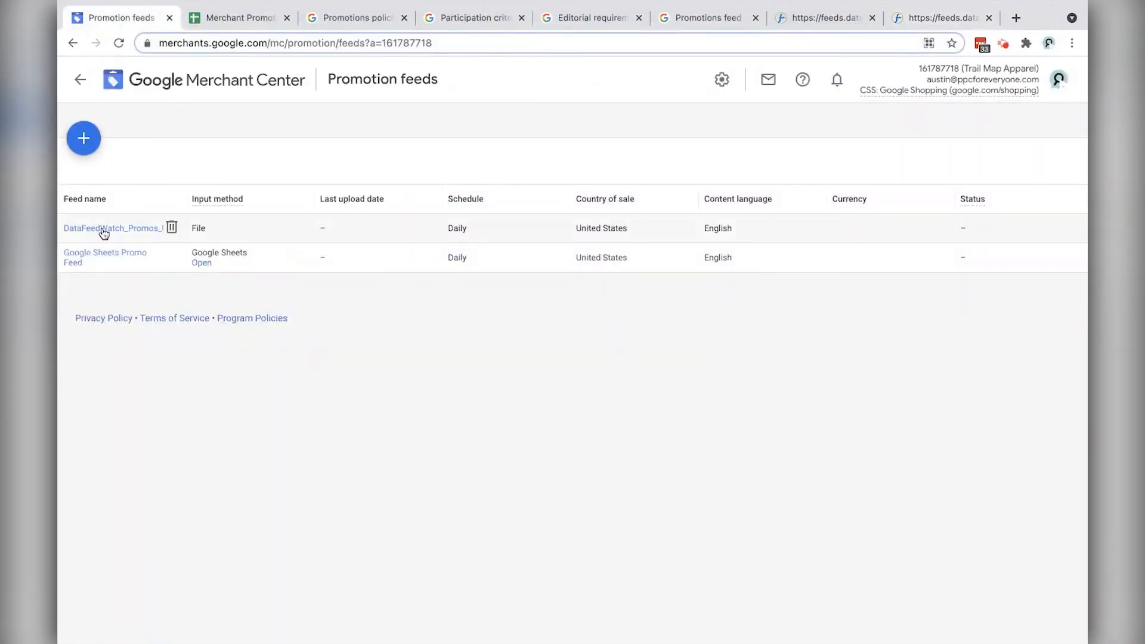
Step: Go to Merchant Center's promotion feeds list and start a new promotion feed
{"action": "left_click", "coordinate": [106, 228]}
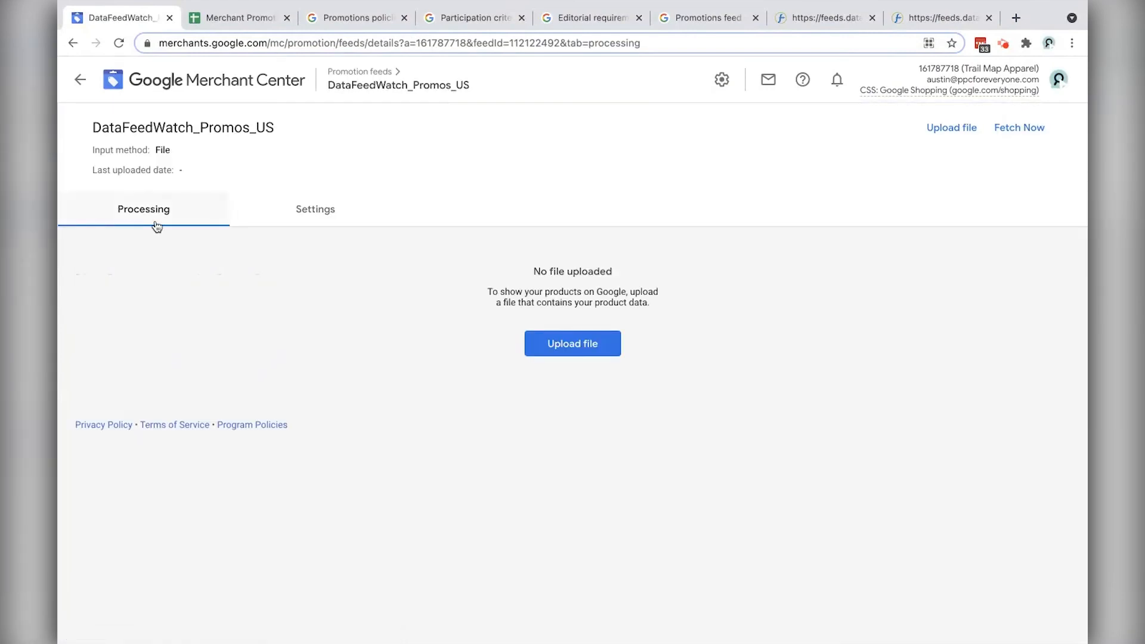
{"action": "left_click", "coordinate": [80, 80]}
{"action": "left_click", "coordinate": [264, 161]}
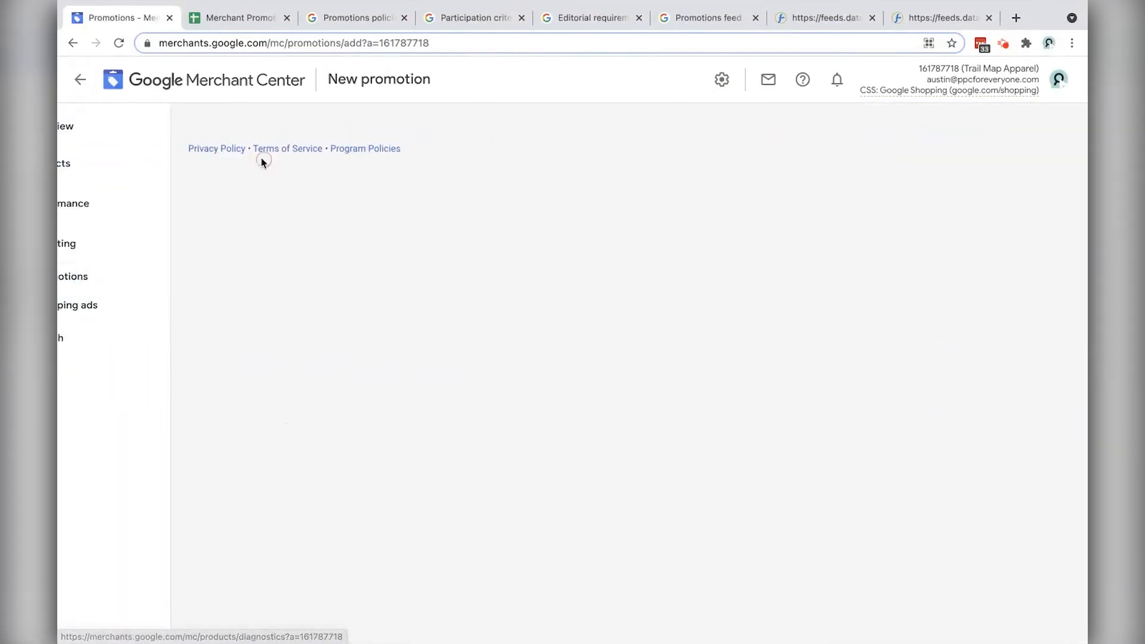
{"action": "left_click", "coordinate": [80, 81]}
{"action": "left_click", "coordinate": [1040, 131]}
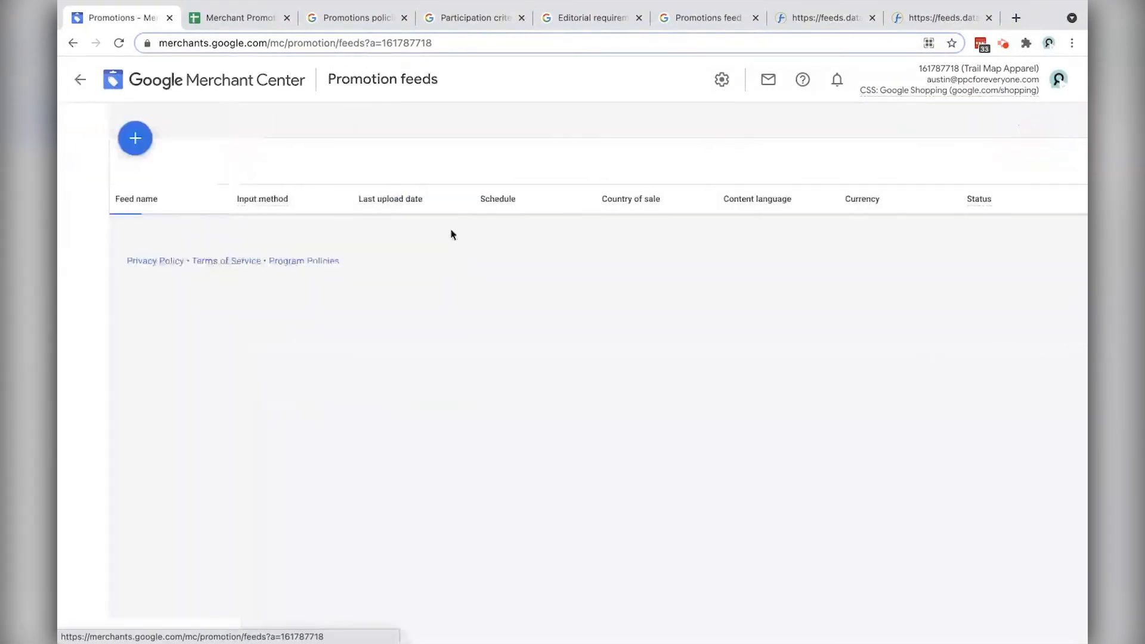
{"action": "left_click", "coordinate": [82, 137]}
Step: Keep United States as country of sale, name the feed DFW-2, and choose Scheduled fetch
{"action": "left_click", "coordinate": [321, 211]}
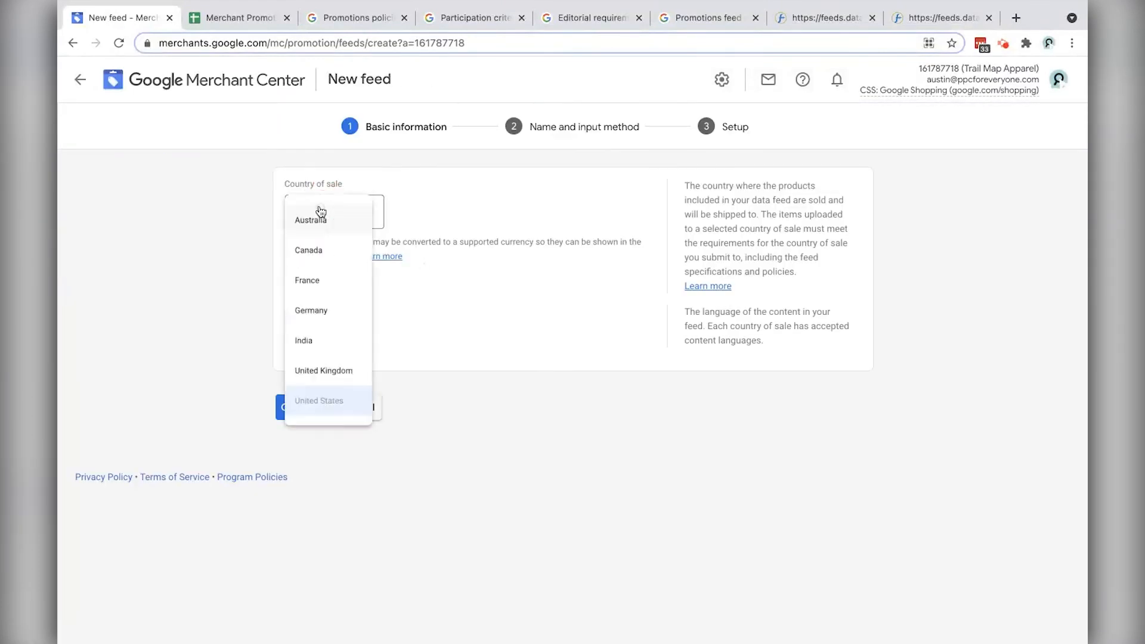
{"action": "left_click", "coordinate": [158, 254]}
{"action": "left_click", "coordinate": [294, 406]}
{"action": "left_click", "coordinate": [346, 261]}
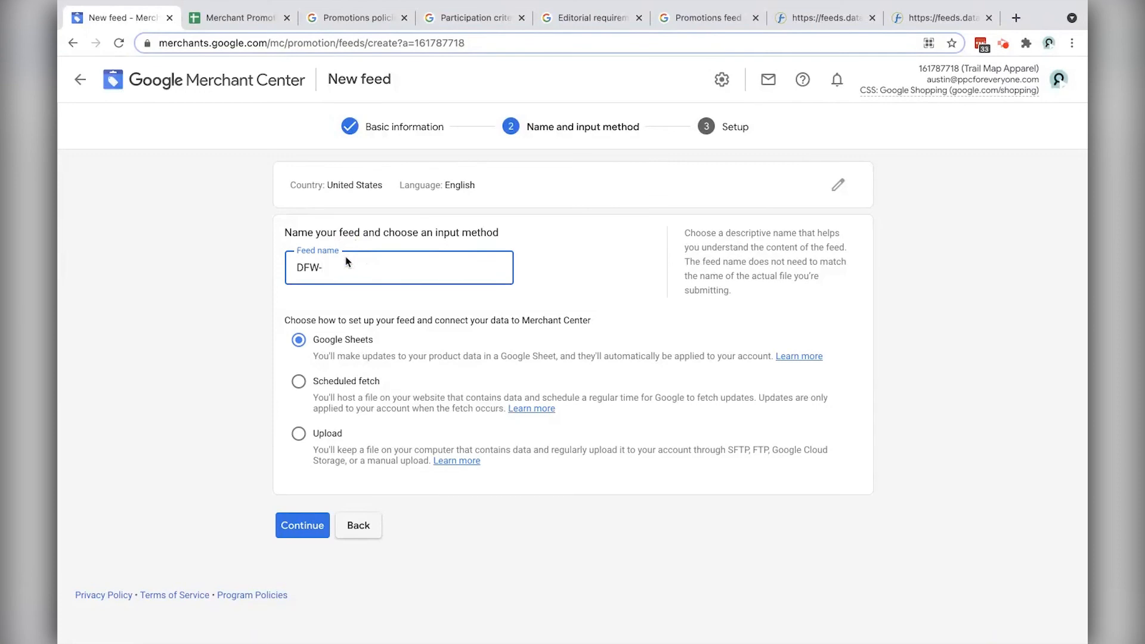
{"action": "left_click", "coordinate": [298, 382]}
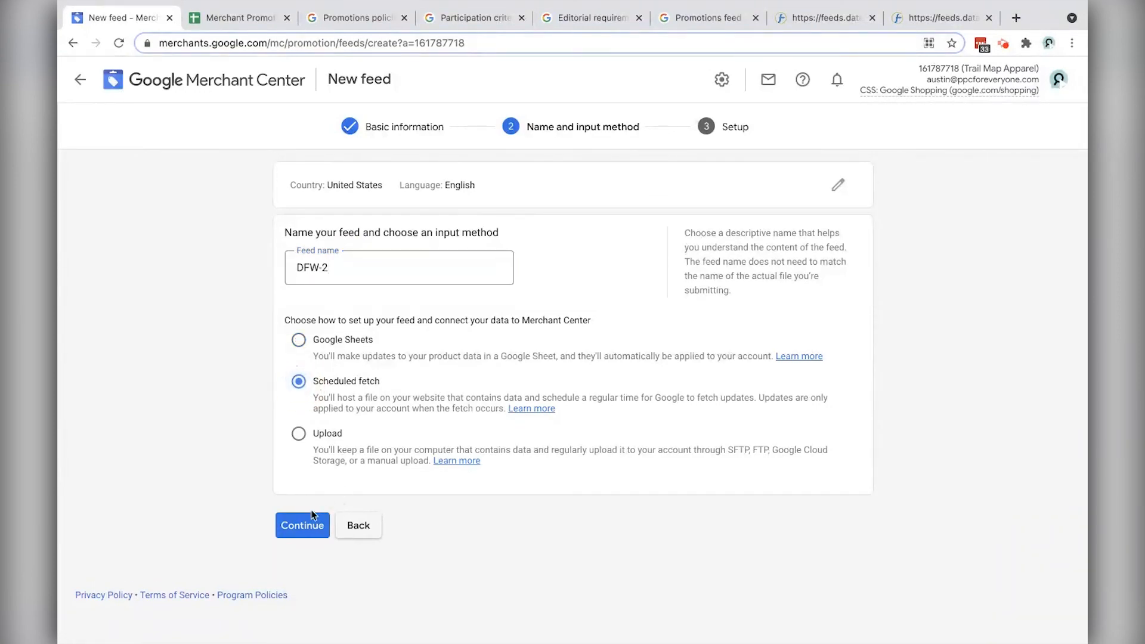
{"action": "left_click", "coordinate": [309, 520]}
Step: Paste the feed address as the file name and trim it down to the file ID
{"action": "left_click", "coordinate": [334, 267]}
{"action": "key", "text": "ctrl+v"}
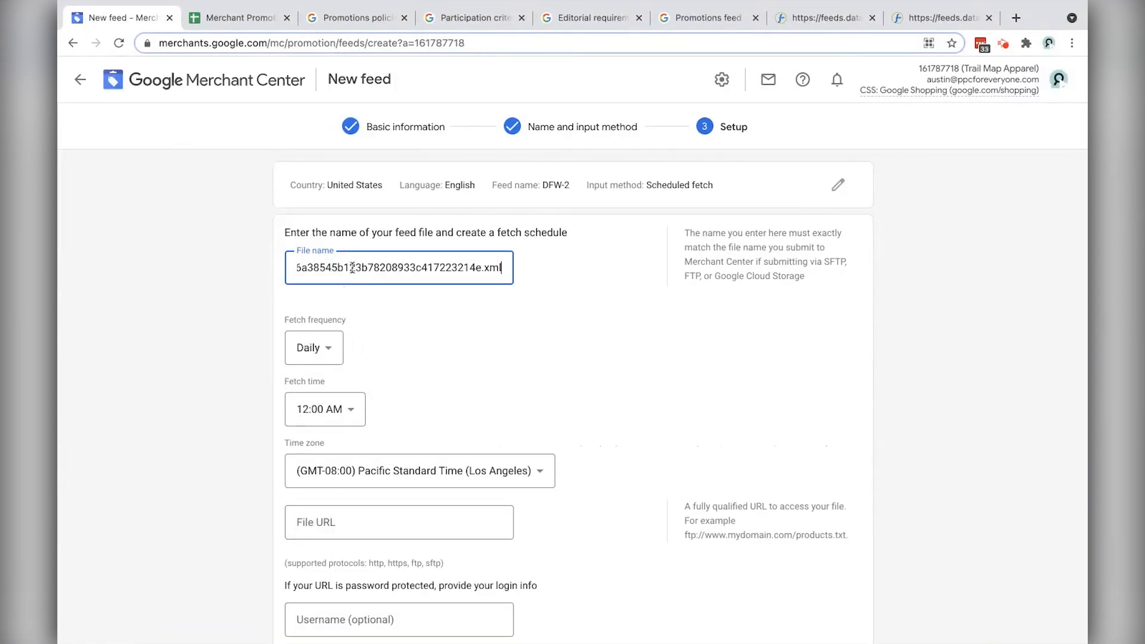
{"action": "left_click", "coordinate": [327, 268]}
{"action": "key", "text": "alt+Left"}
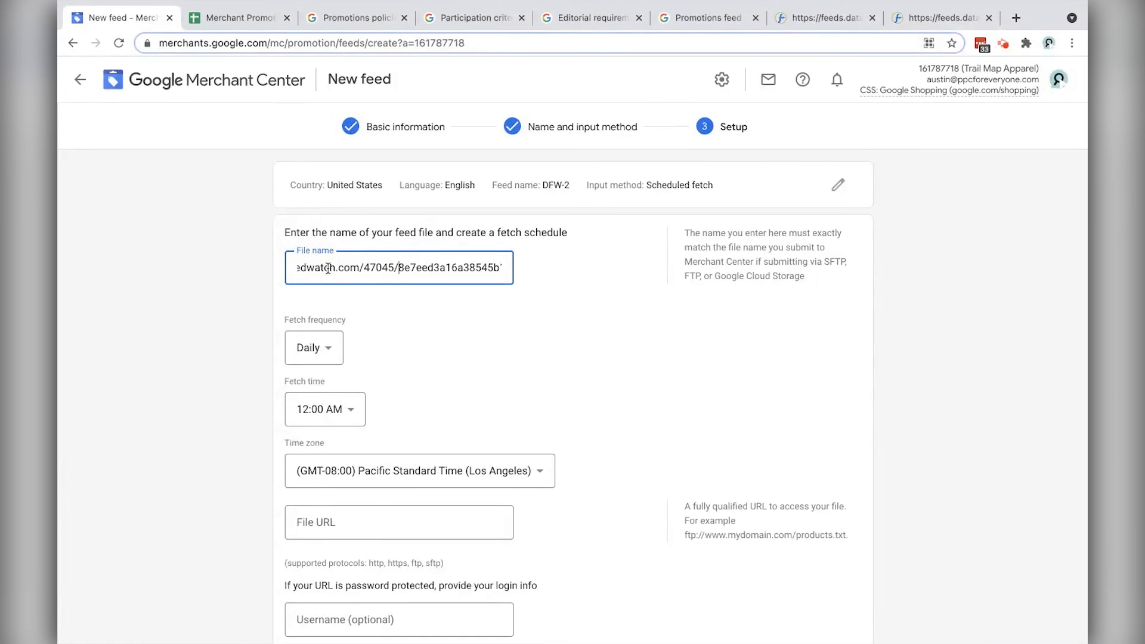
{"action": "key", "text": "shift+Home"}
{"action": "key", "text": "BackSpace"}
Step: Paste the full XML URL as File URL, keep Pacific Standard Time, and create the feed
{"action": "left_click", "coordinate": [358, 512]}
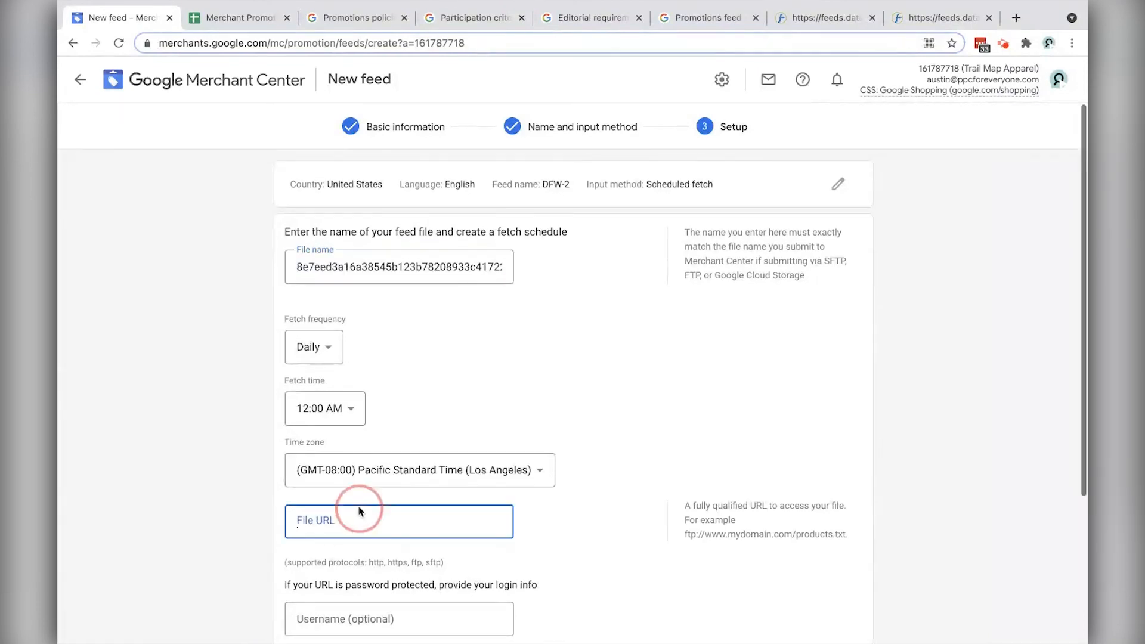
{"action": "key", "text": "ctrl+v"}
{"action": "scroll", "coordinate": [393, 470], "scroll_direction": "down", "scroll_amount": 3}
{"action": "scroll", "coordinate": [405, 411], "scroll_direction": "up", "scroll_amount": 1}
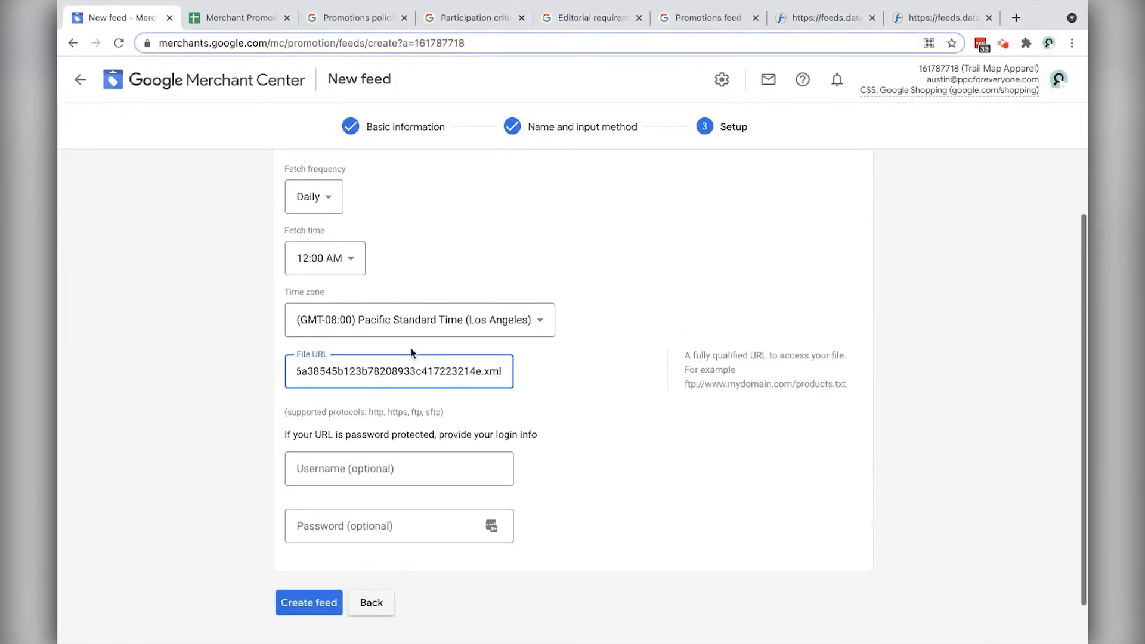
{"action": "left_click", "coordinate": [383, 315]}
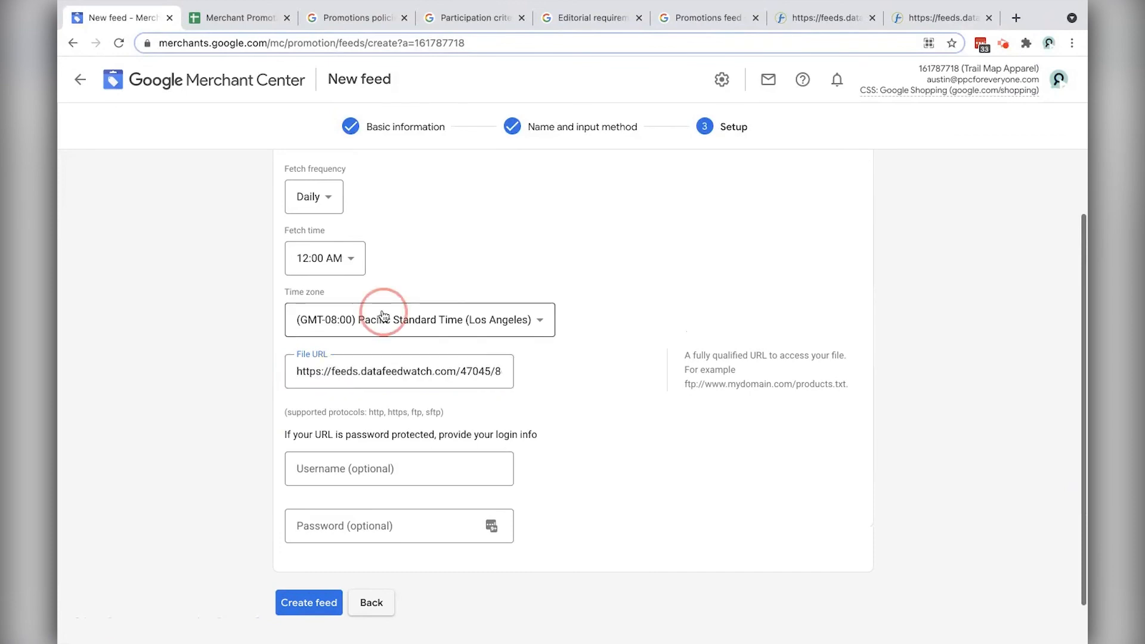
{"action": "left_click", "coordinate": [621, 274]}
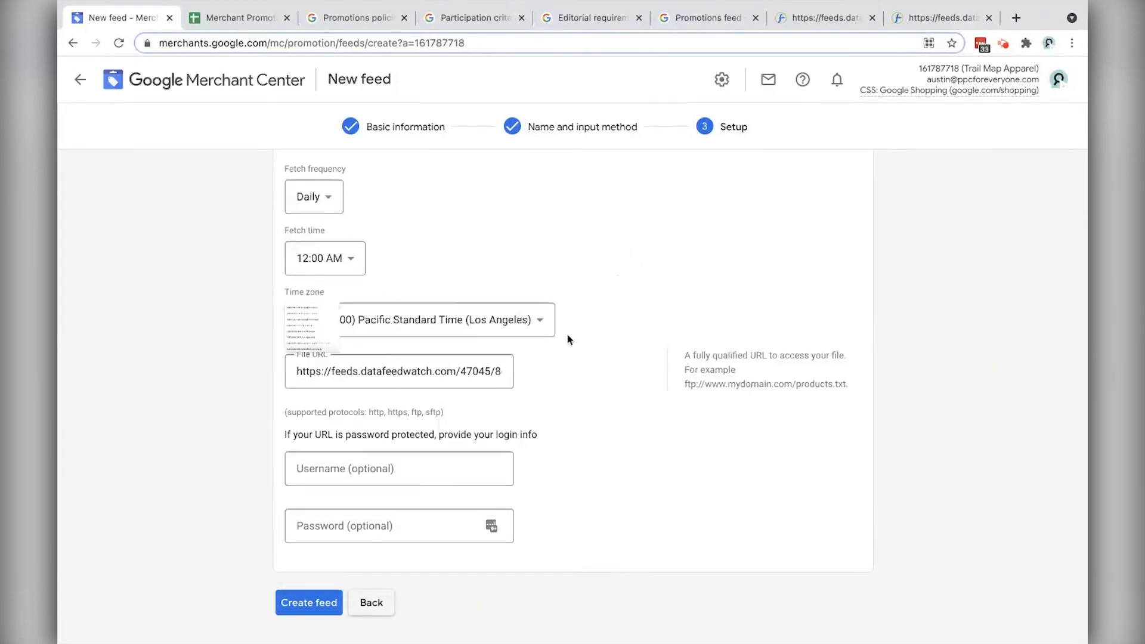
{"action": "left_click", "coordinate": [321, 604]}
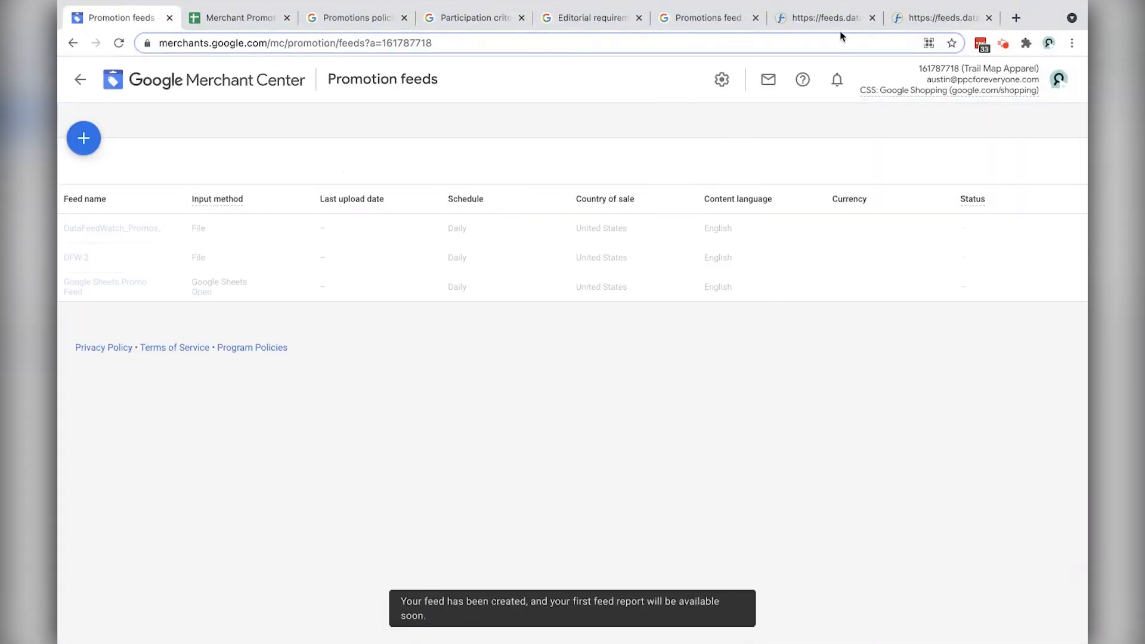
Step: Filter Promotions to All statuses and widen columns to show the SAVE15 '$15 off orders of $75+' promotion
{"action": "left_click_drag", "start_coordinate": [185, 199], "coordinate": [289, 199]}
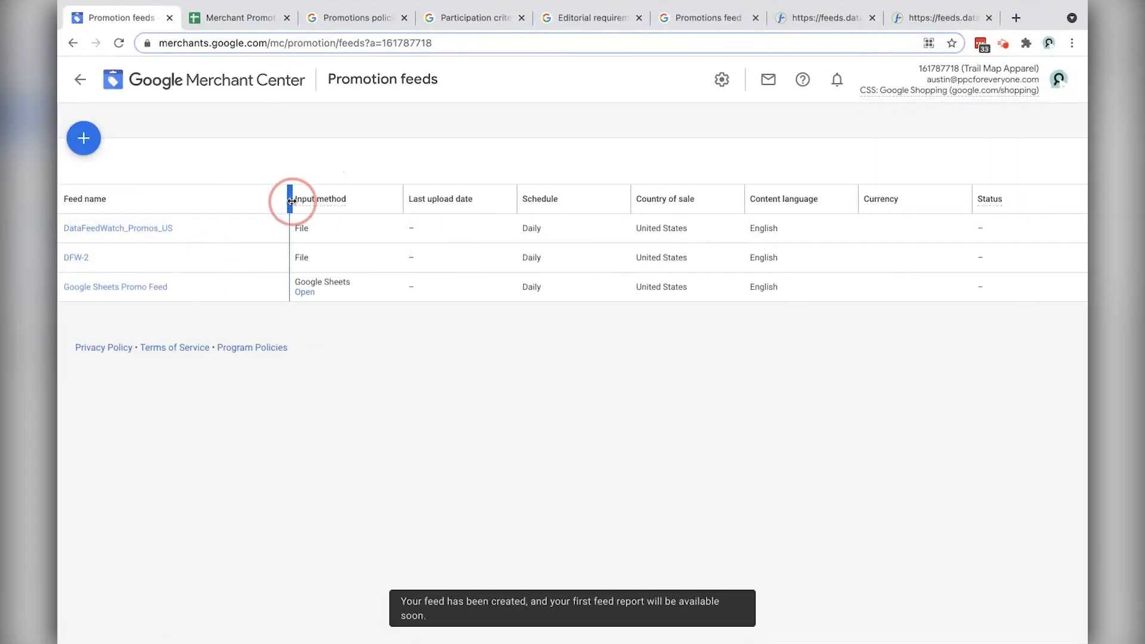
{"action": "left_click", "coordinate": [74, 79]}
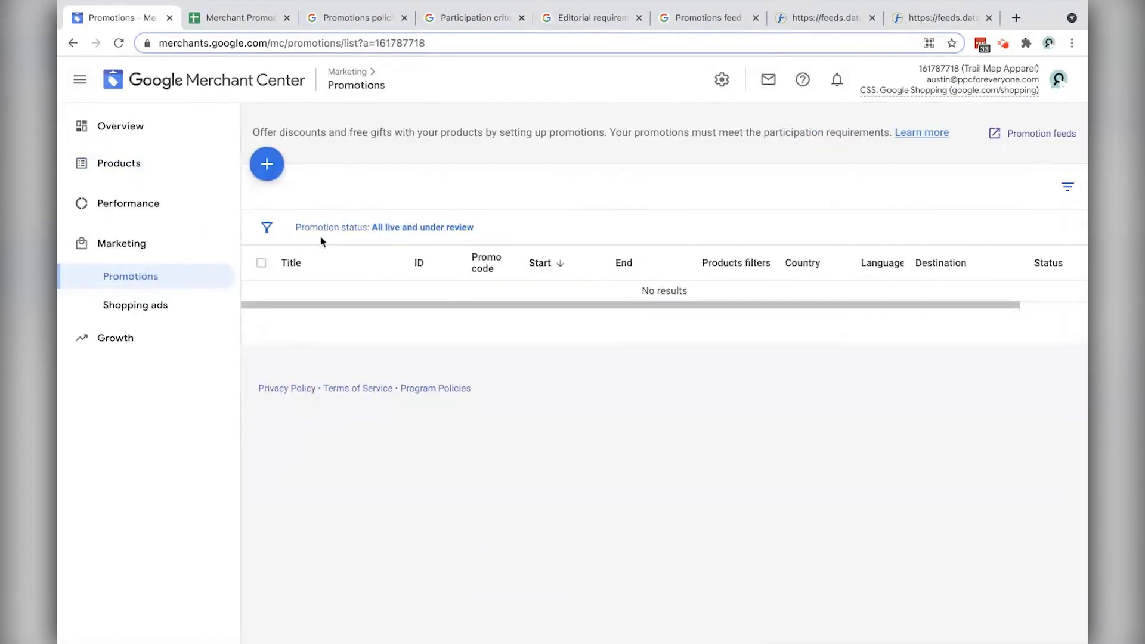
{"action": "left_click", "coordinate": [353, 231]}
{"action": "left_click", "coordinate": [312, 299]}
{"action": "left_click", "coordinate": [417, 390]}
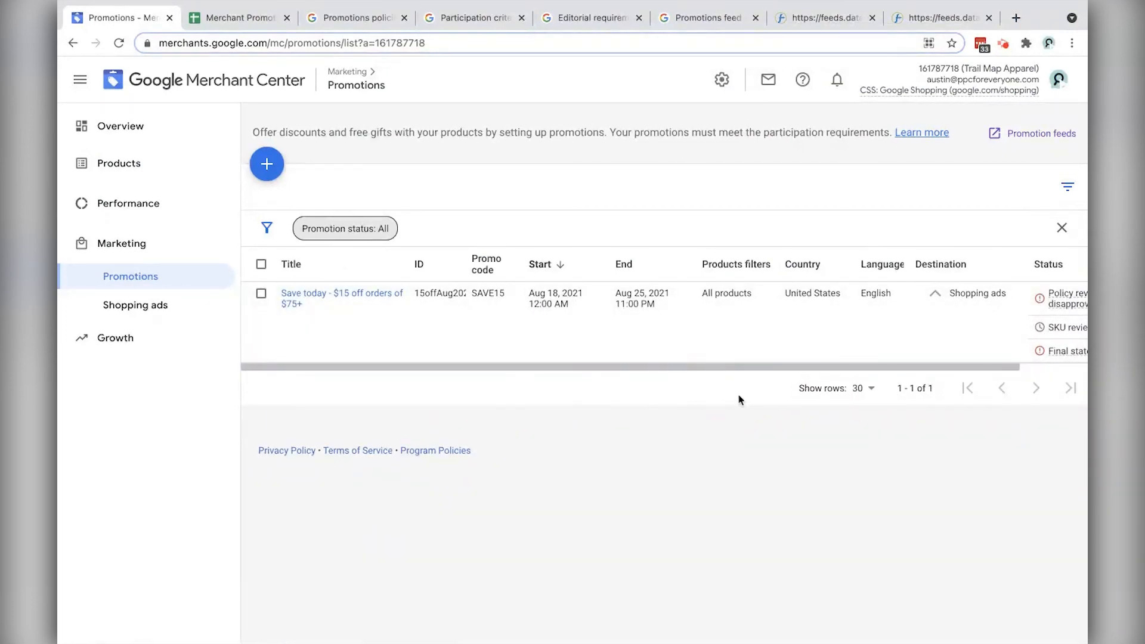
{"action": "left_click_drag", "start_coordinate": [410, 264], "coordinate": [461, 270]}
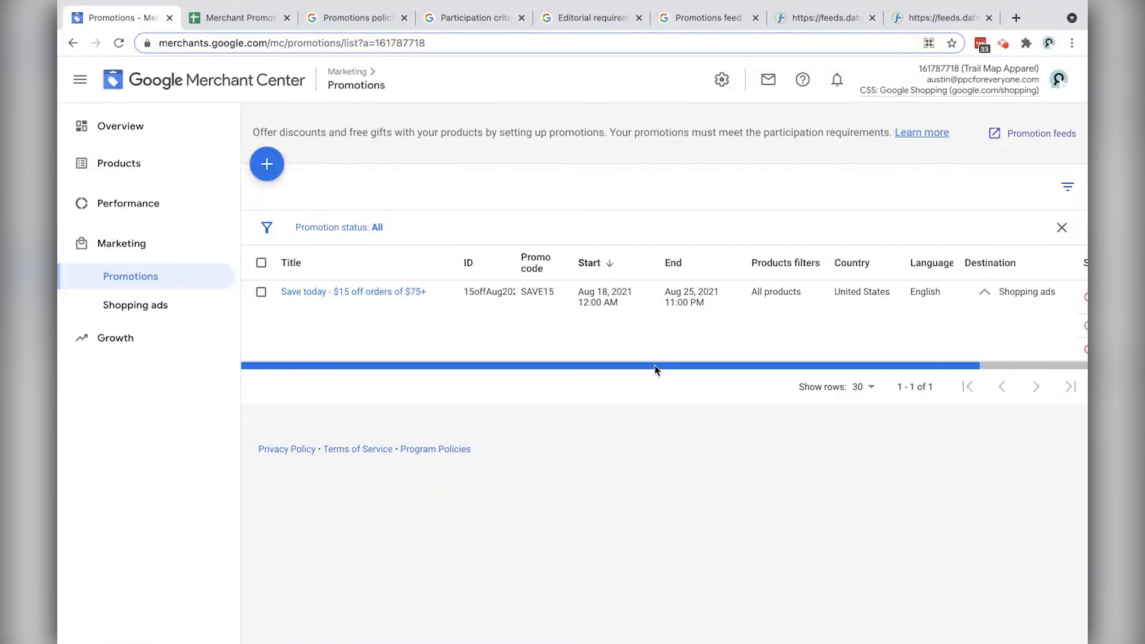
{"action": "left_click_drag", "start_coordinate": [654, 365], "coordinate": [787, 364]}
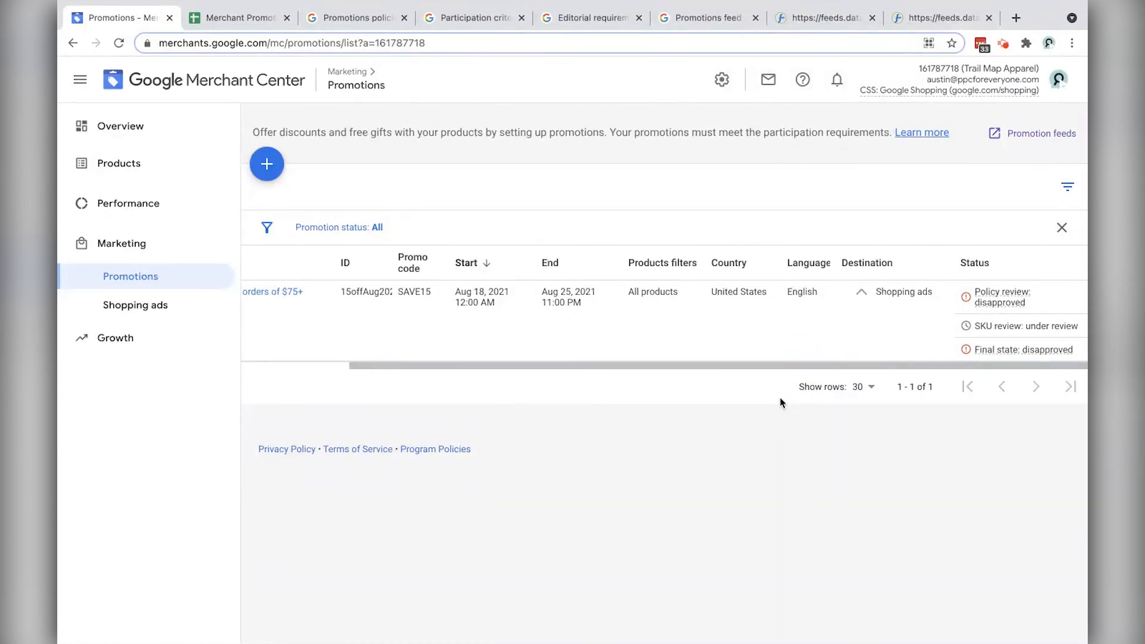